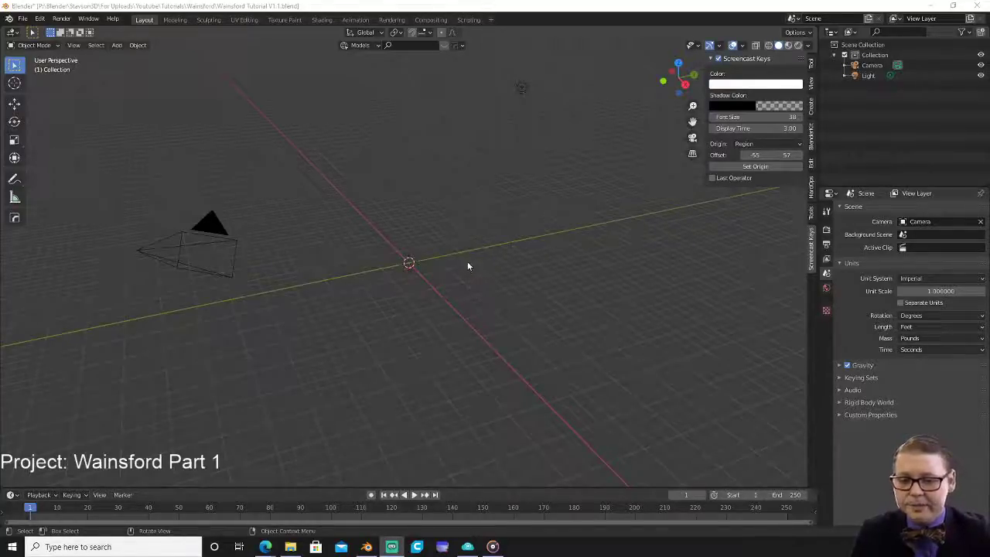
pyautogui.click(513, 250)
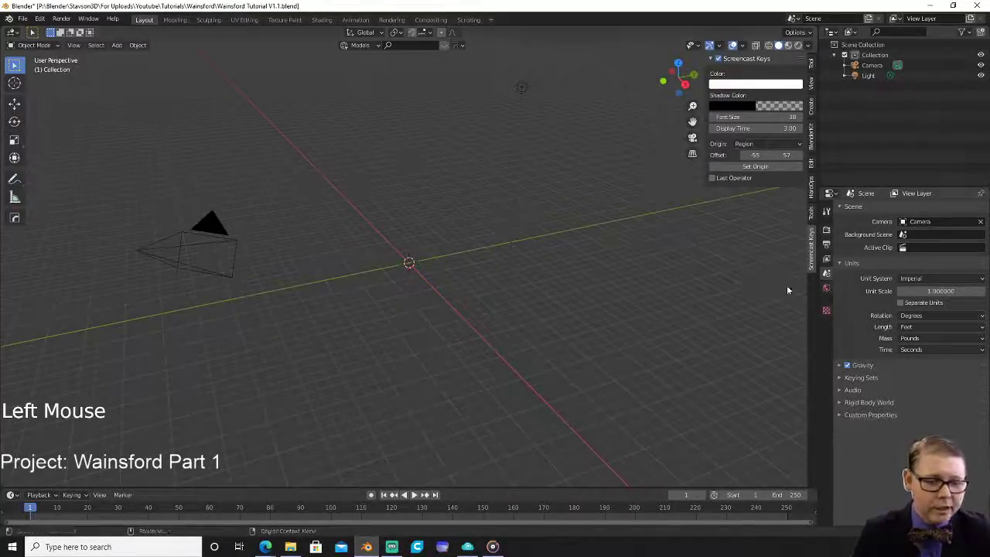
pyautogui.hotkey('shift', 'a')
pyautogui.moveTo(413, 307)
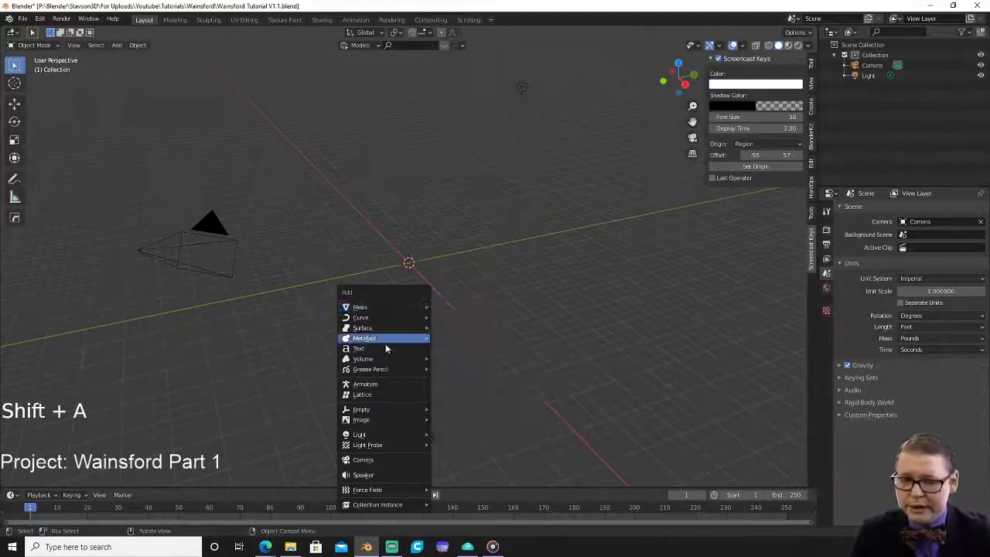
pyautogui.moveTo(396, 435)
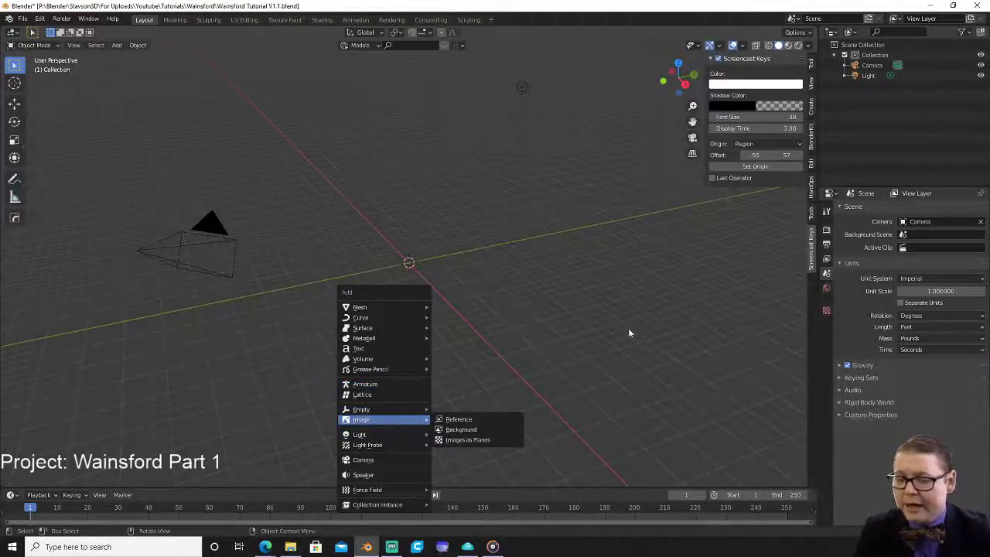
pyautogui.click(596, 325)
# Import the floor plan Wainsford-layout.png from the Part 1 folder as an image plane.
pyautogui.hotkey('shift', 'a')
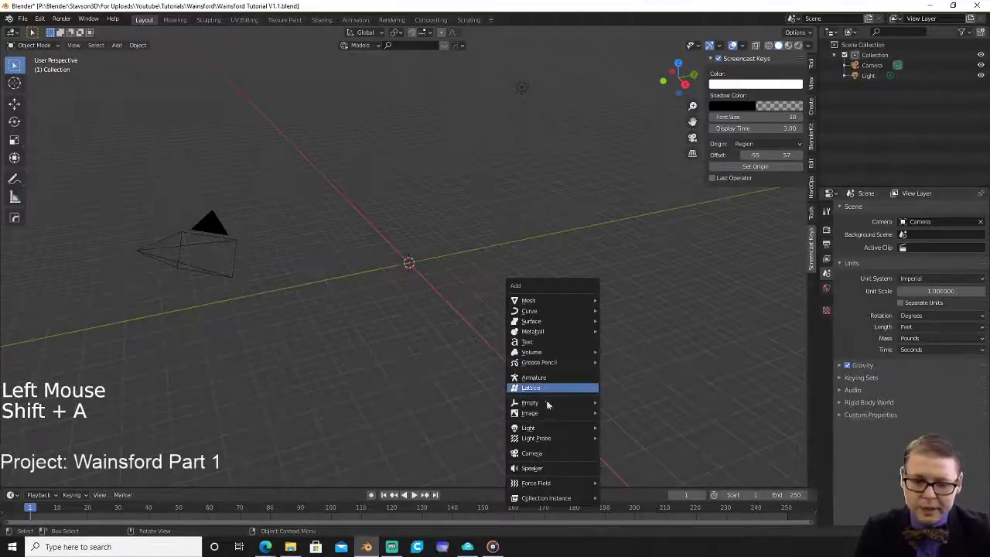
pyautogui.moveTo(596, 414)
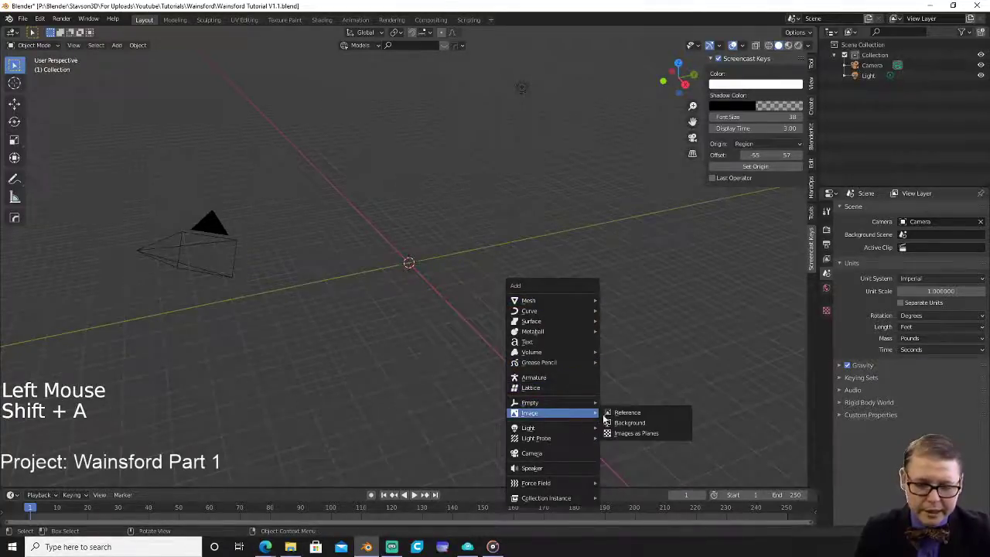
pyautogui.click(639, 433)
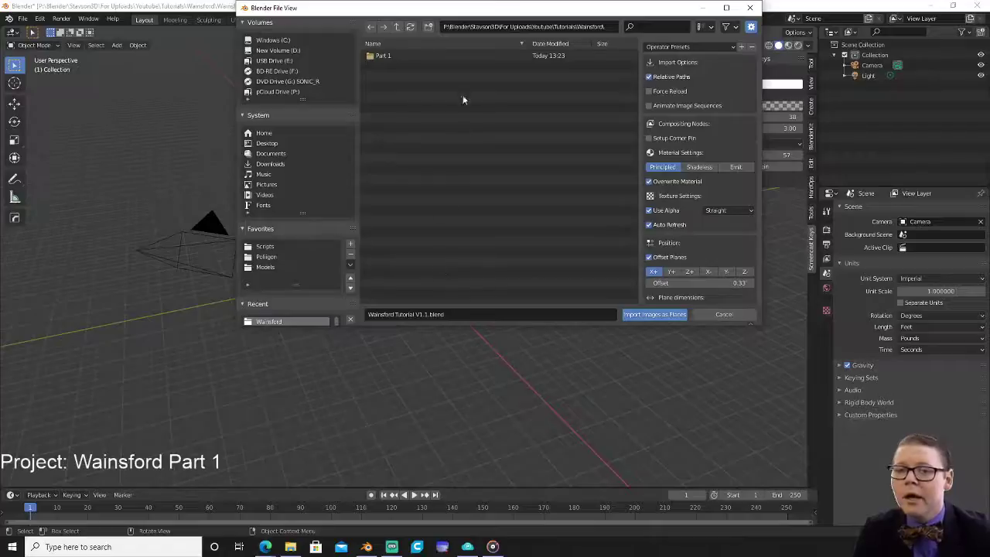
pyautogui.doubleClick(419, 56)
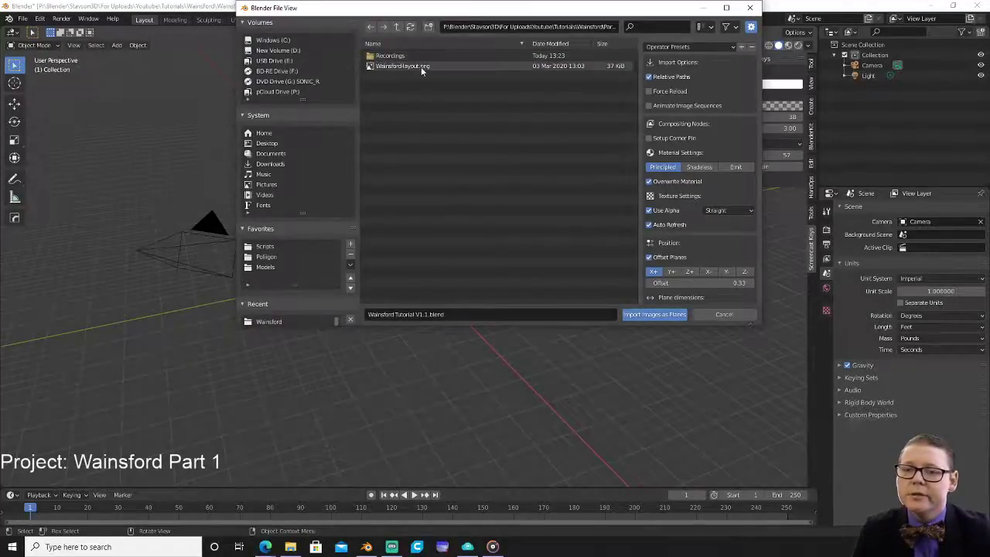
pyautogui.doubleClick(421, 67)
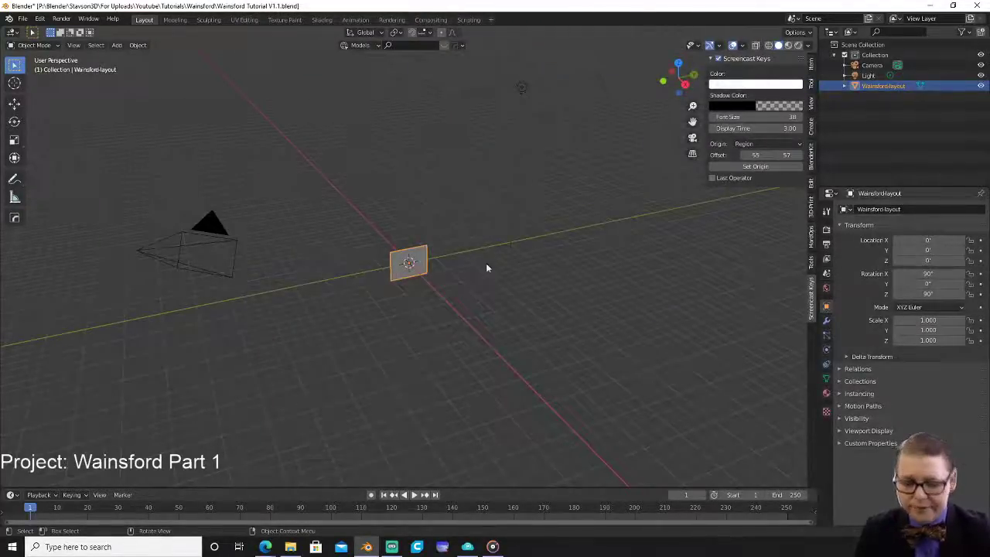
# Rotate the imported floor plan plane 90° about the global Y axis to lay it flat.
pyautogui.press('r')
pyautogui.press('x')
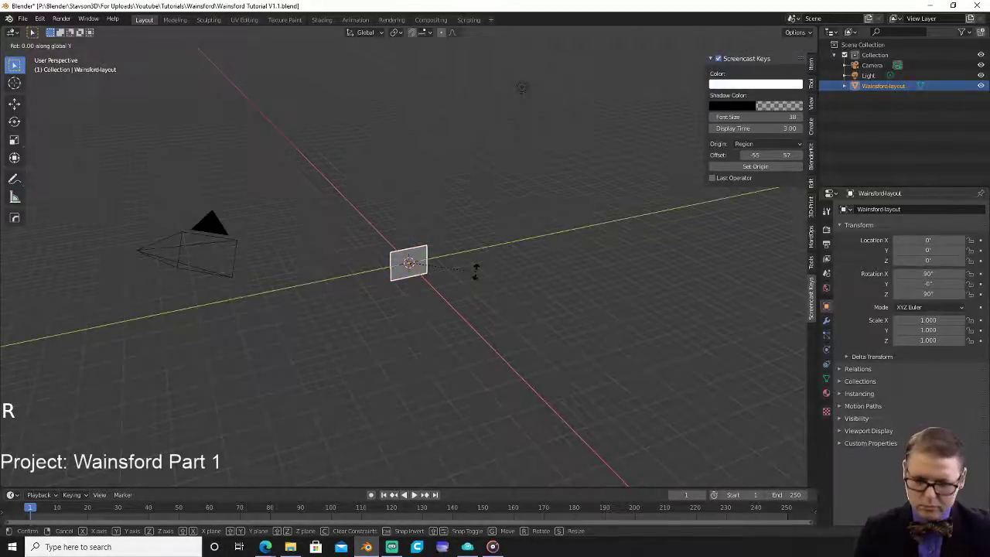
pyautogui.write('90')
pyautogui.press('Return')
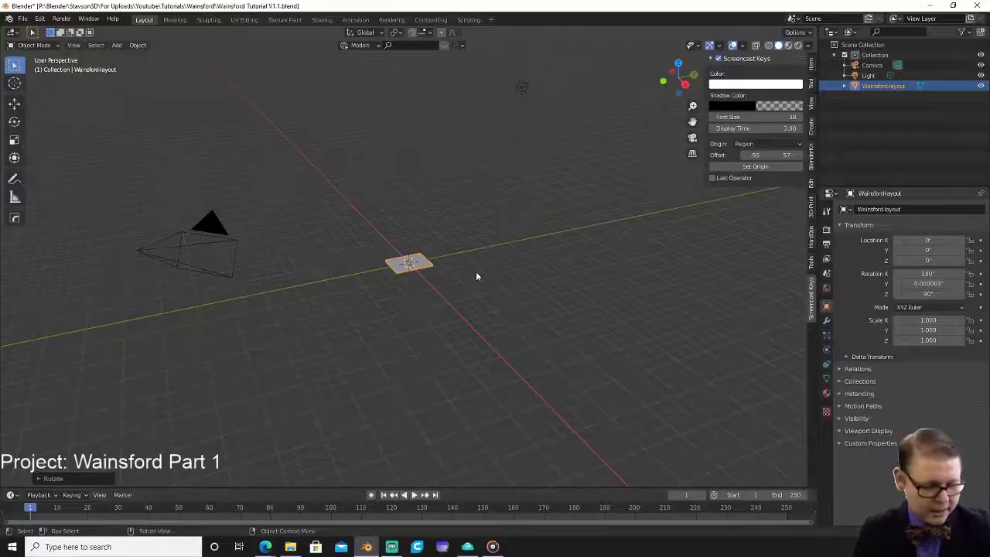
# View the image plane from the top in orthographic view with Material Preview shading.
pyautogui.press('KP_7')
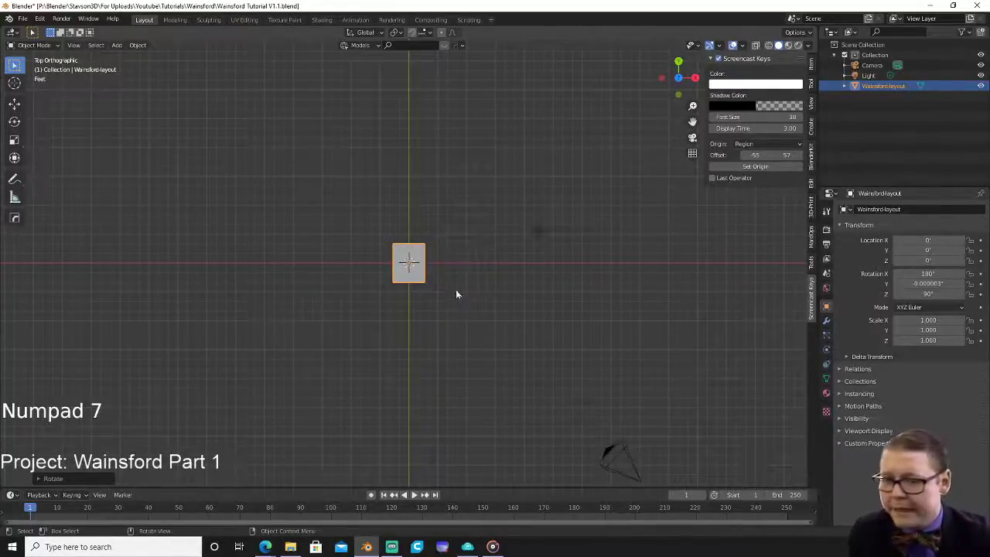
pyautogui.scroll(7, 453, 278)
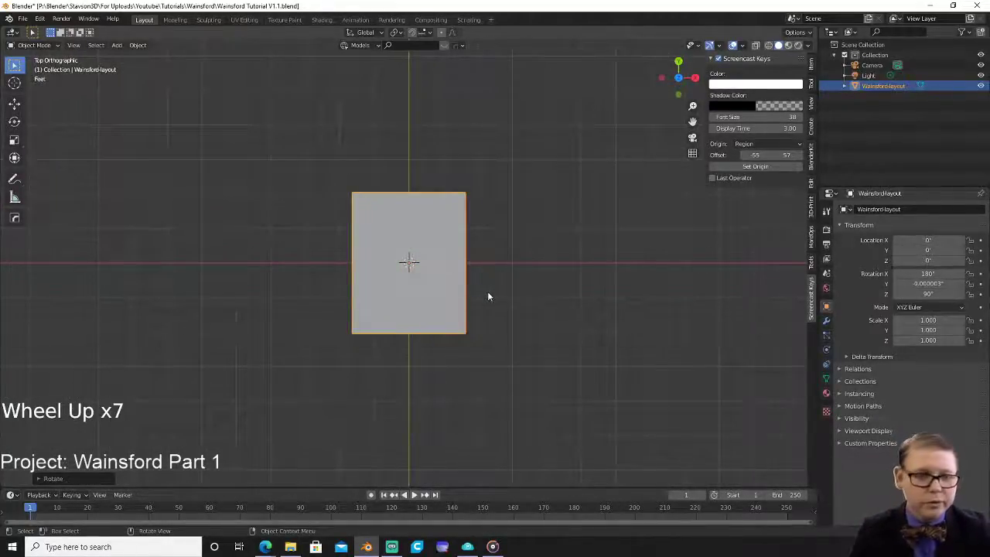
pyautogui.press('z')
pyautogui.click(500, 348)
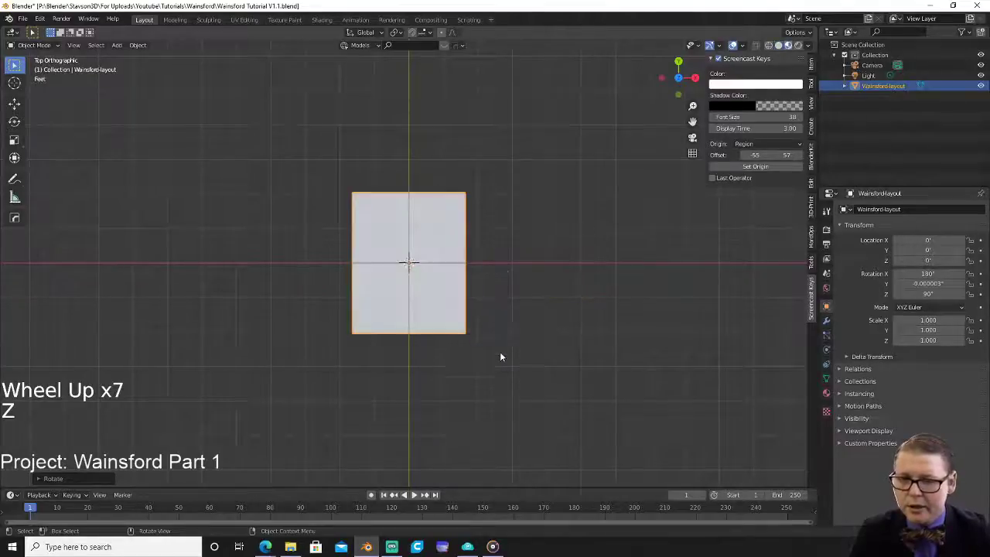
# Delete the image plane and load Wainsford-layout.png from the Part 1 folder as a reference image aligned to the view.
pyautogui.press('x')
pyautogui.click(454, 308)
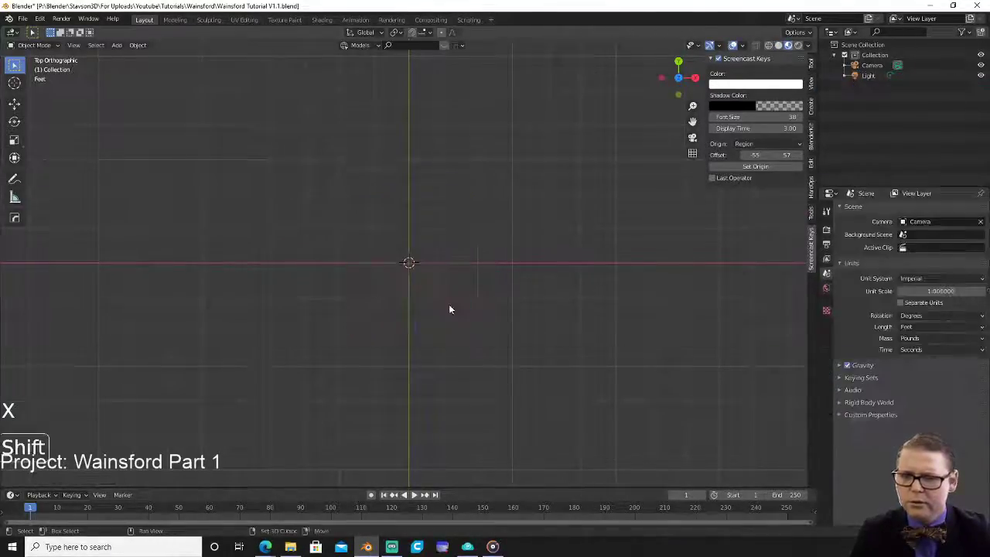
pyautogui.hotkey('shift', 'a')
pyautogui.moveTo(450, 309)
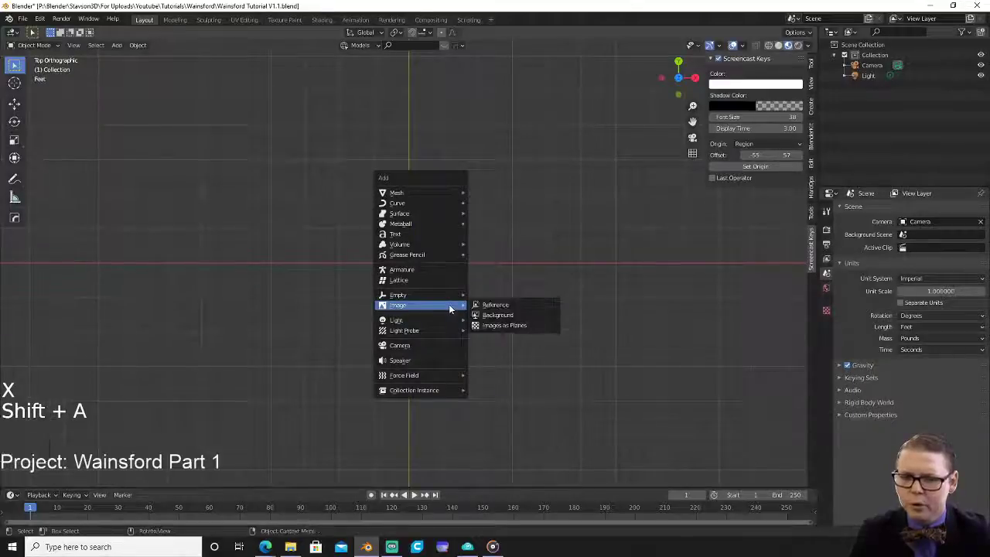
pyautogui.click(507, 307)
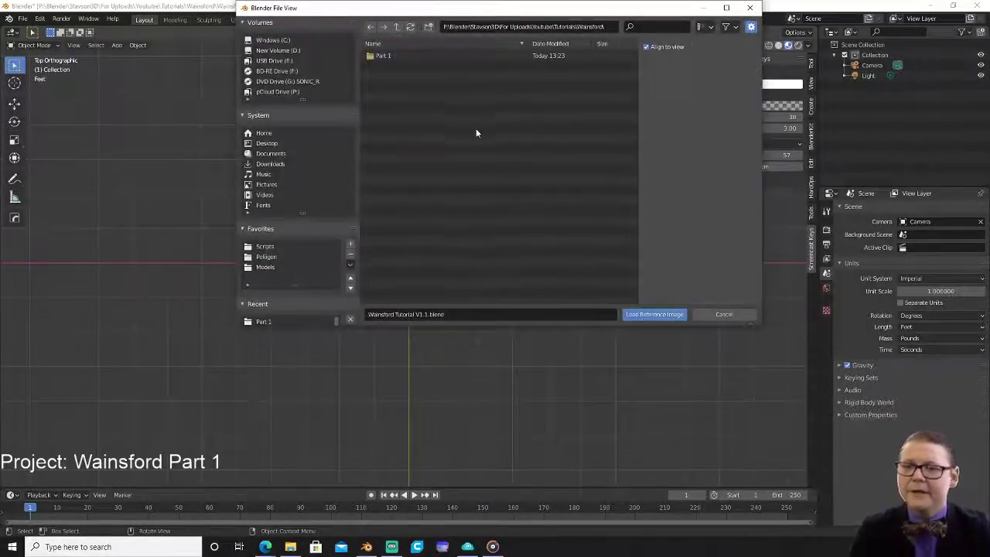
pyautogui.doubleClick(396, 56)
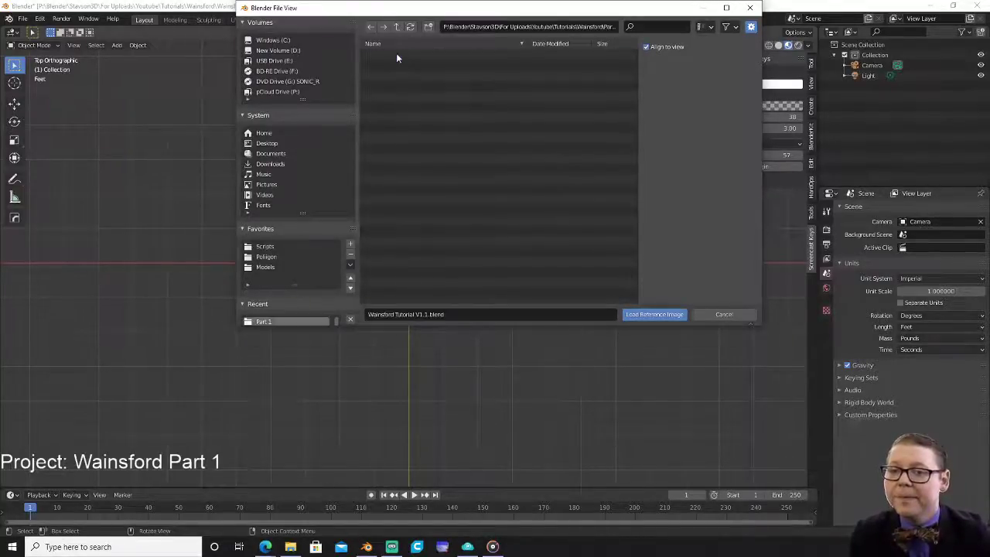
pyautogui.click(424, 67)
pyautogui.doubleClick(424, 67)
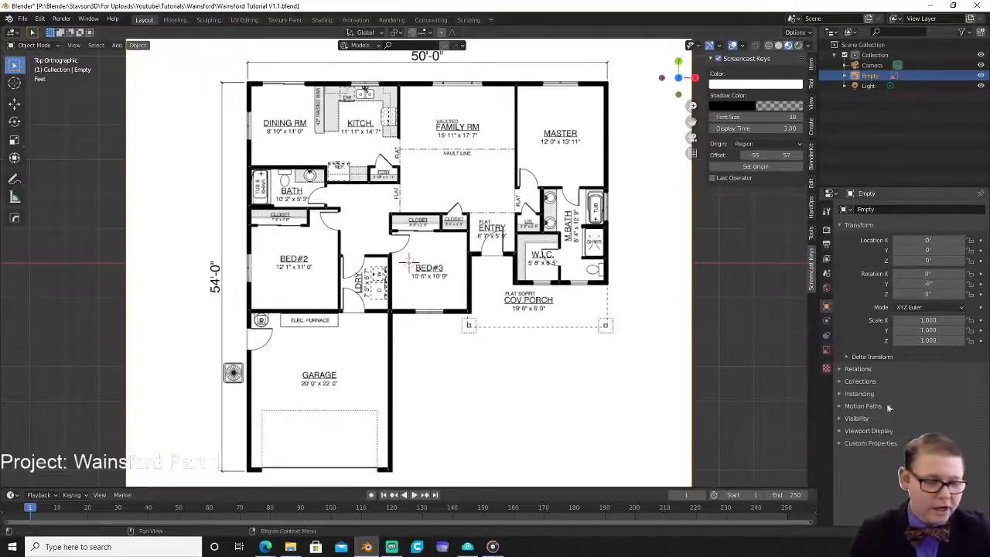
# Switch the viewport to solid shading with the whole floor plan seen in top orthographic view.
pyautogui.scroll(-3, 508, 285)
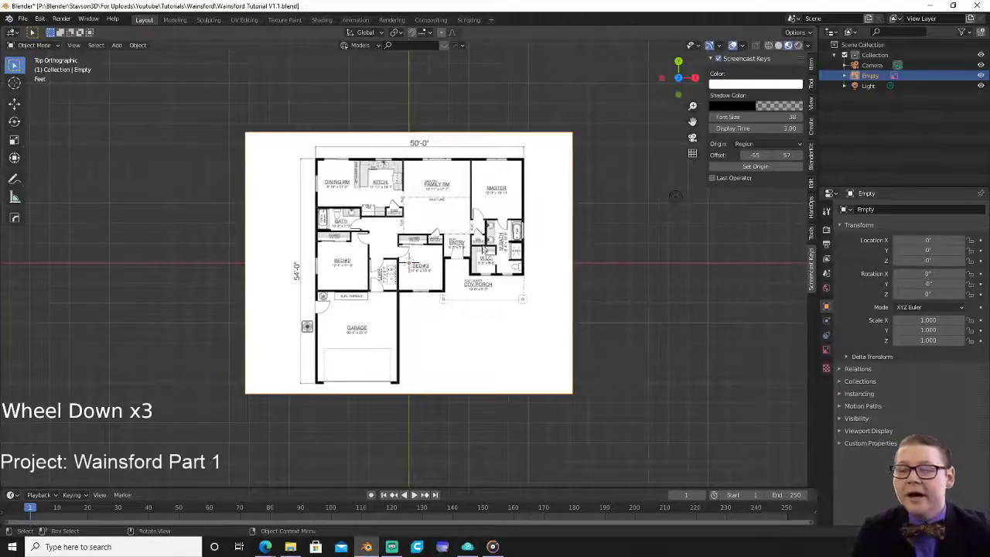
pyautogui.press('z')
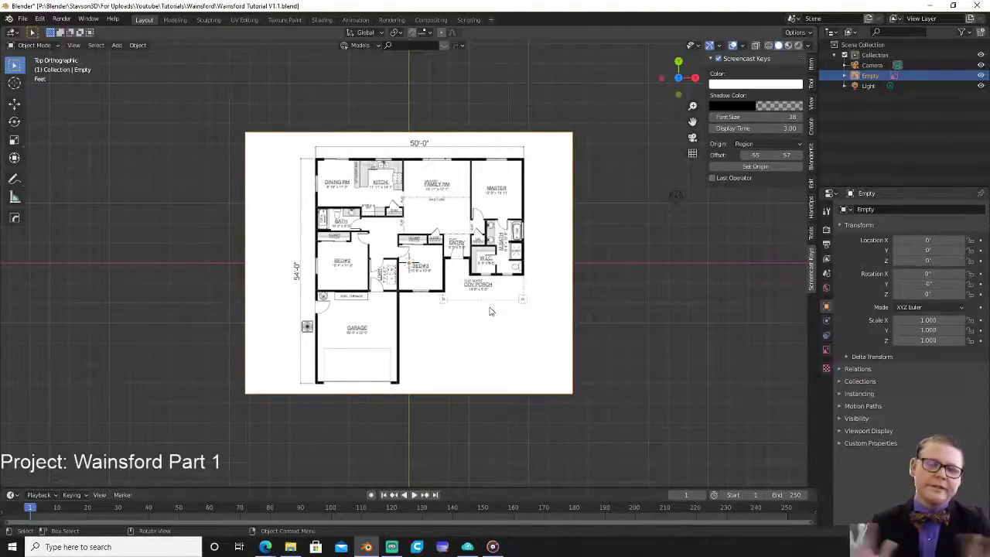
pyautogui.moveTo(505, 218); pyautogui.dragTo(466, 218, button='middle')
pyautogui.press('KP_7')
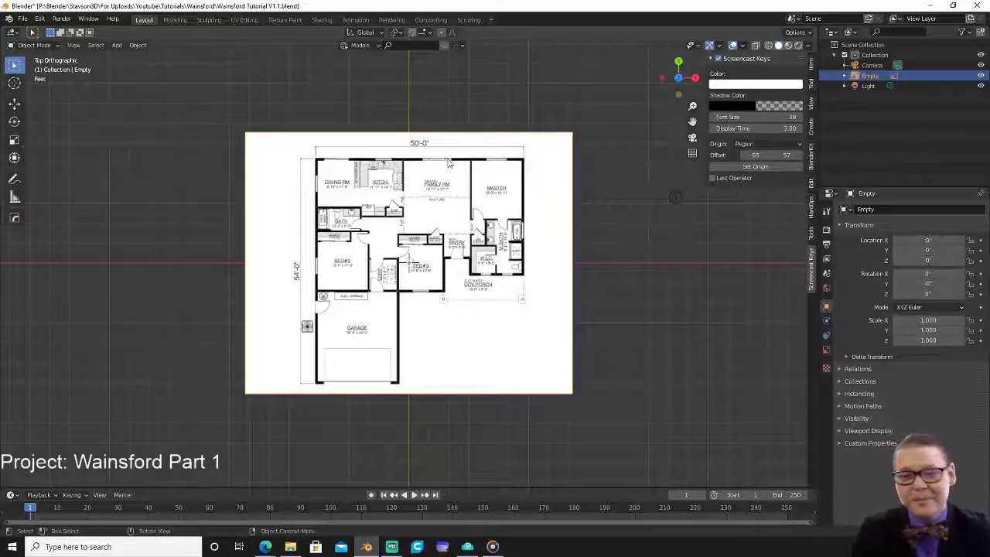
# Add a mesh plane at the origin and set its X and Y dimensions to 50 feet.
pyautogui.hotkey('shift', 'a')
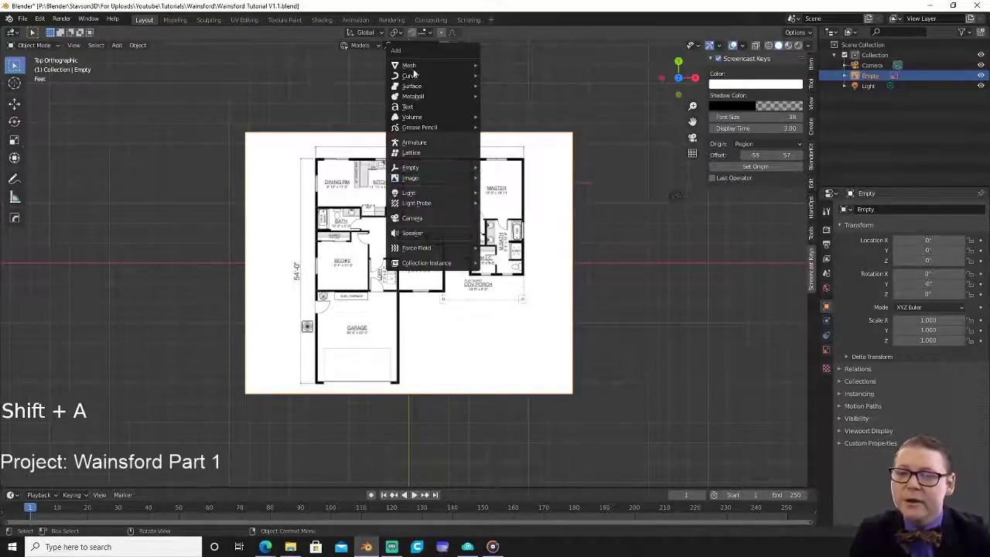
pyautogui.moveTo(413, 67)
pyautogui.click(499, 67)
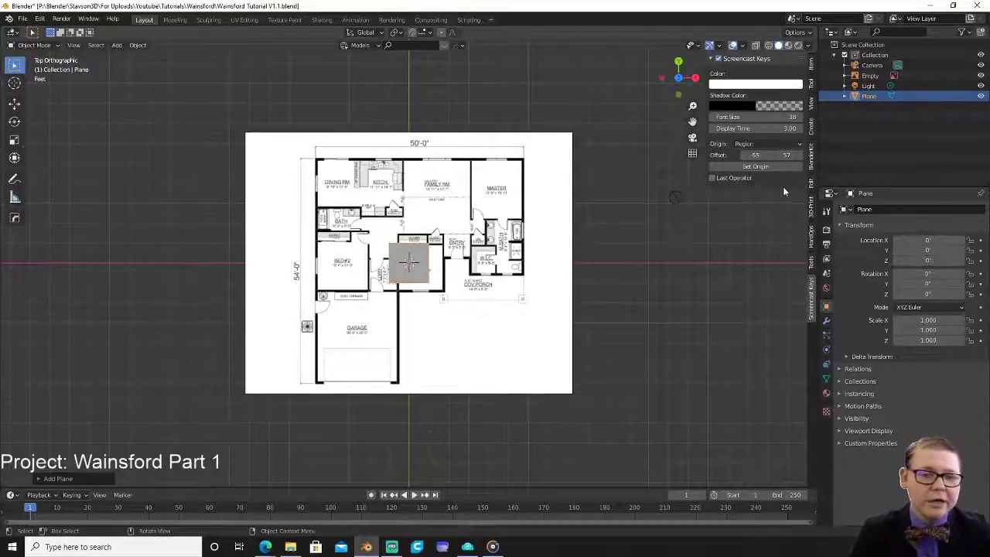
pyautogui.click(811, 64)
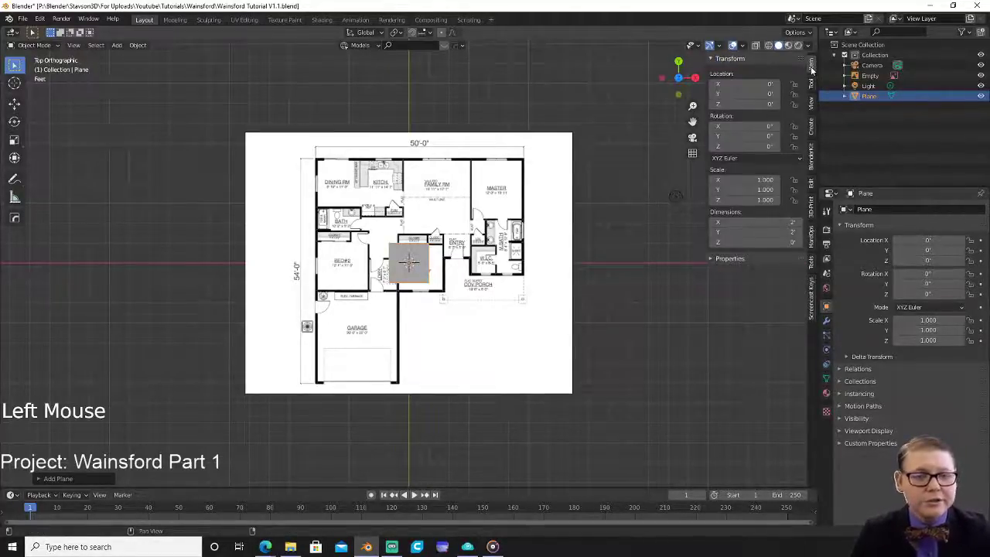
pyautogui.doubleClick(771, 223)
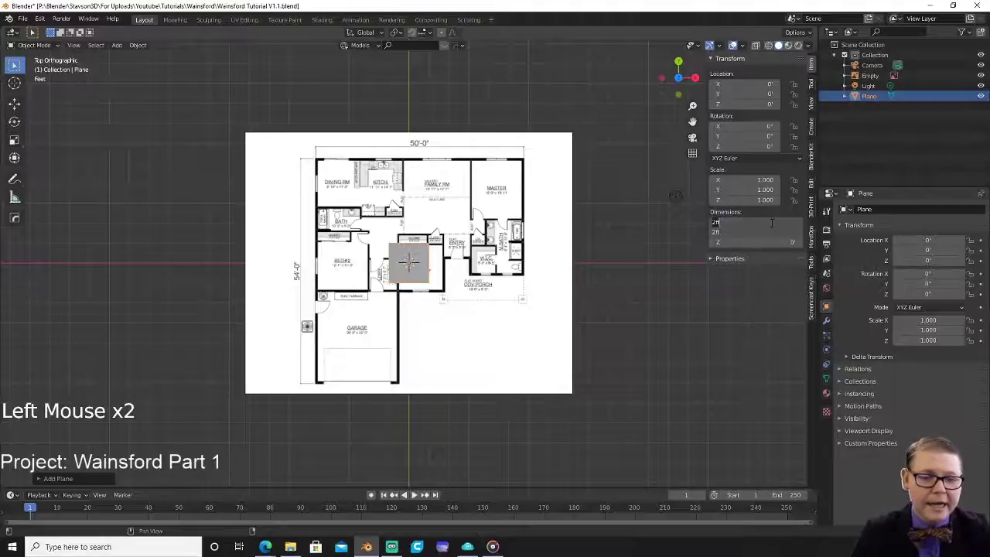
pyautogui.write('50')
pyautogui.press('Return')
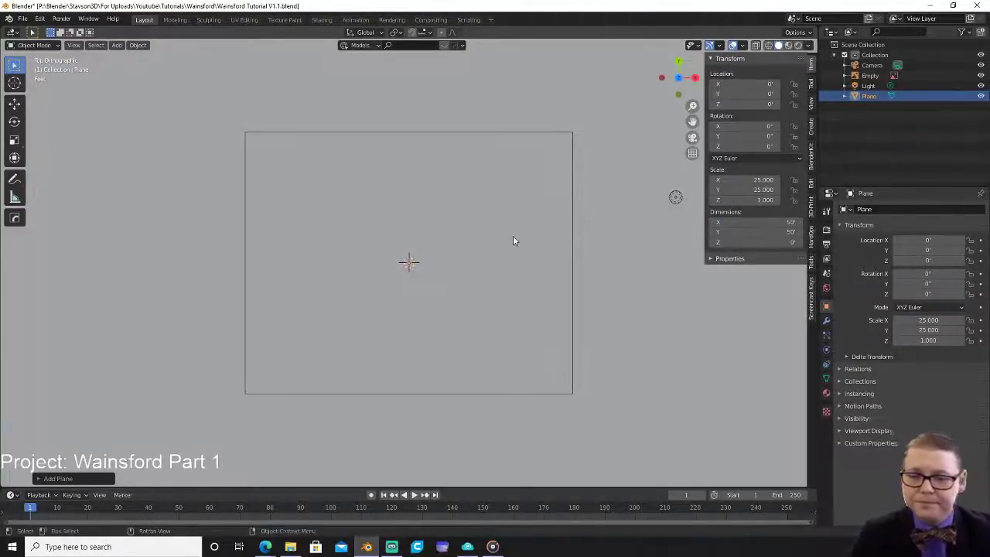
# Switch the viewport to wireframe shading to see the floor plan through the 50-foot plane.
pyautogui.scroll(-12, 514, 241)
pyautogui.scroll(7, 510, 248)
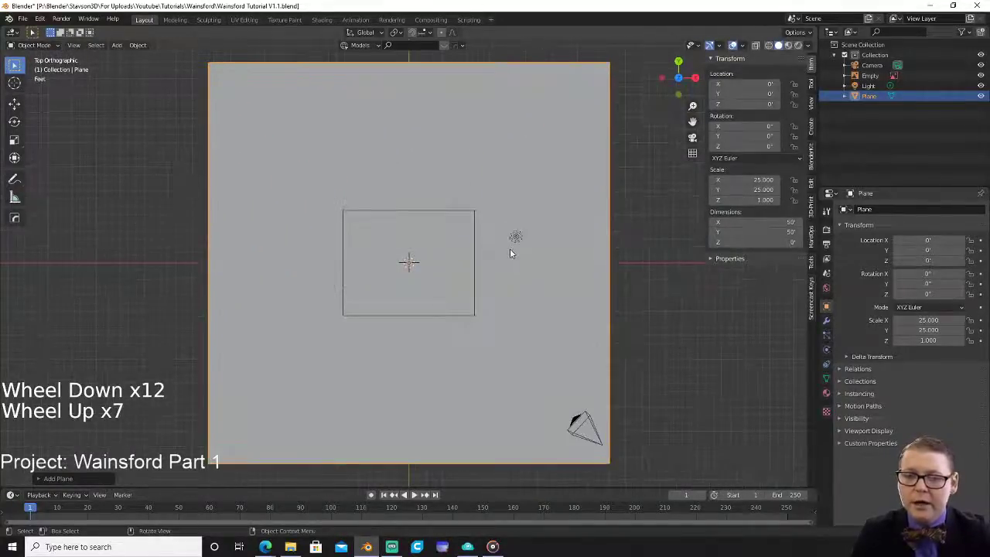
pyautogui.press('z')
pyautogui.click(364, 258)
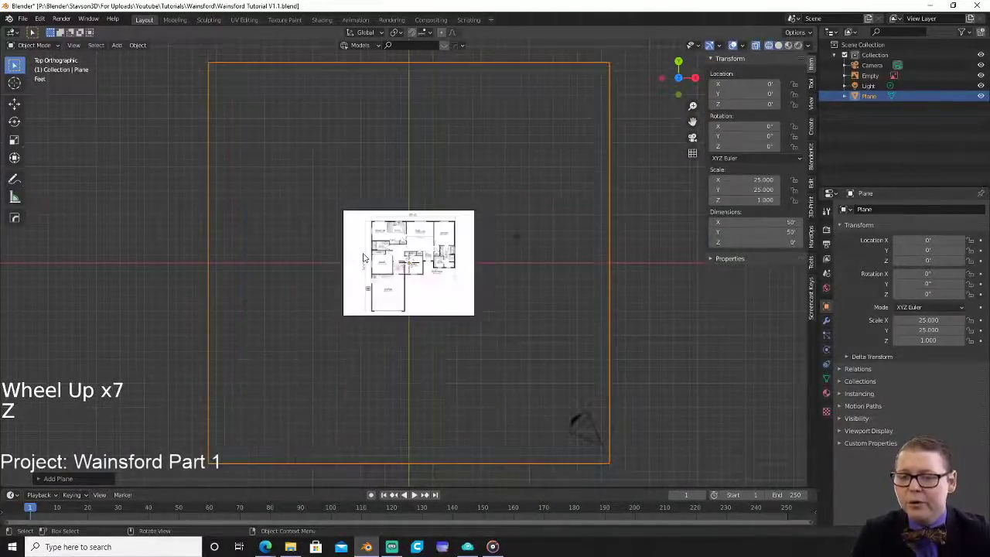
# Scale the floor plan image to about 4.707 and move it to about X -2.70', Y 0.06' against the 50-foot plane.
pyautogui.click(459, 265)
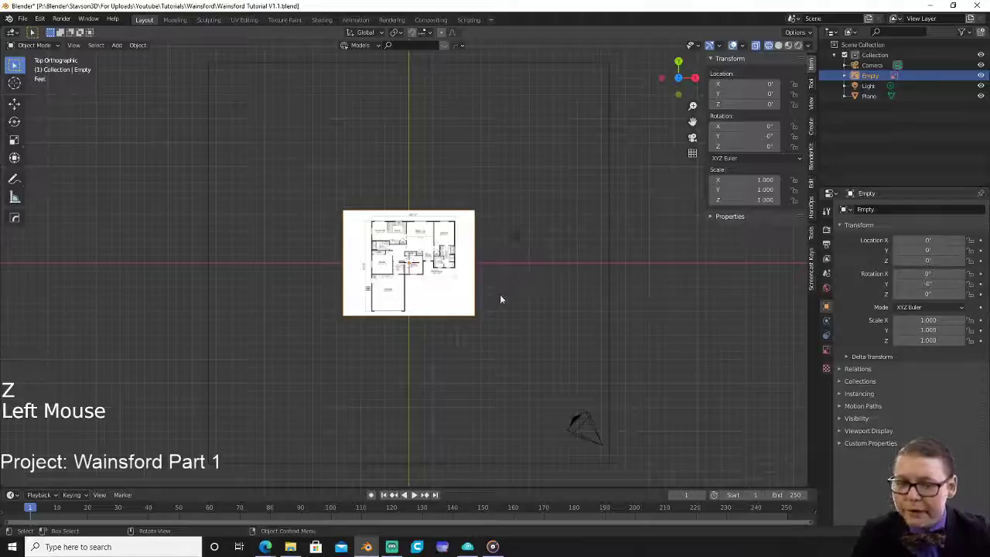
pyautogui.press('s')
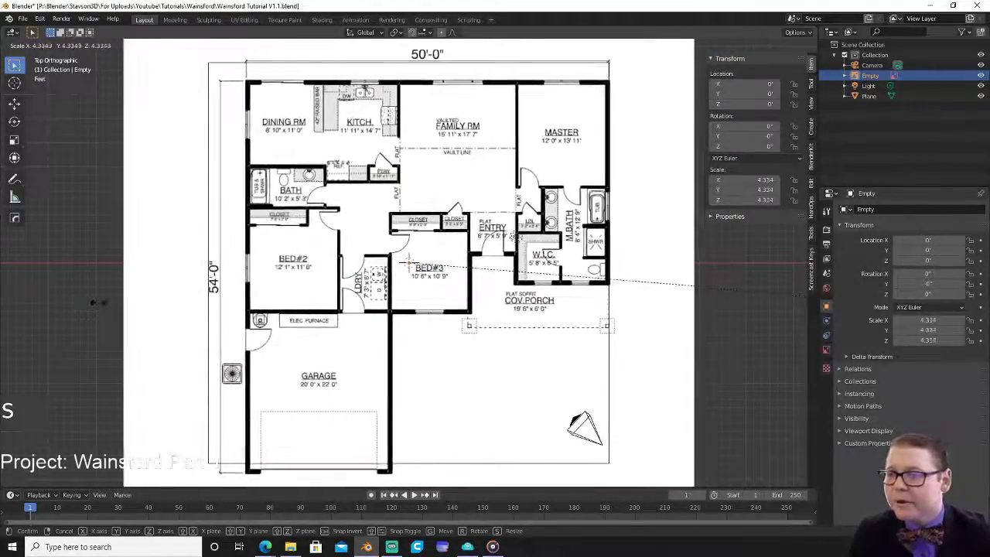
pyautogui.click(137, 293)
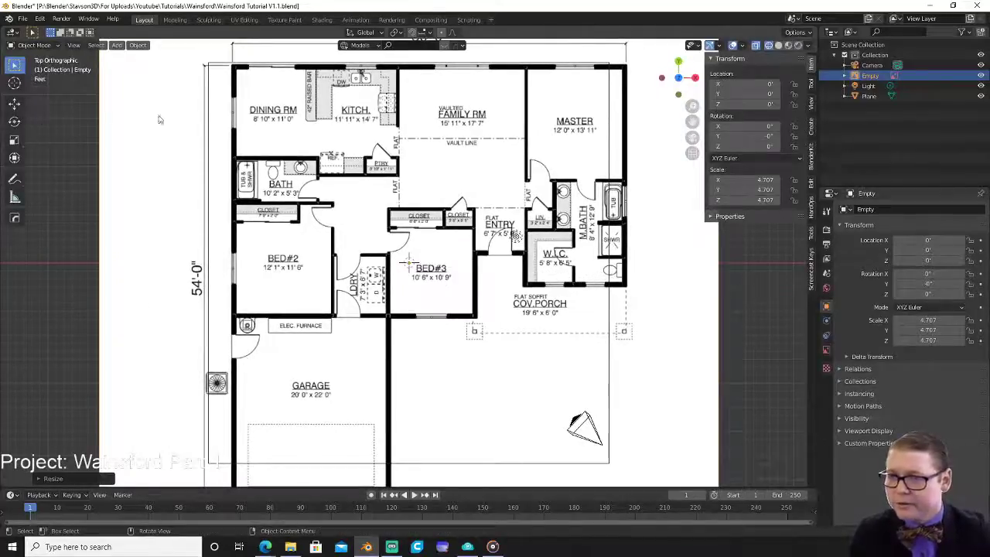
pyautogui.keyDown('shift'); pyautogui.moveTo(427, 68); pyautogui.dragTo(379, 120, button='middle'); pyautogui.keyUp('shift')
pyautogui.press('g')
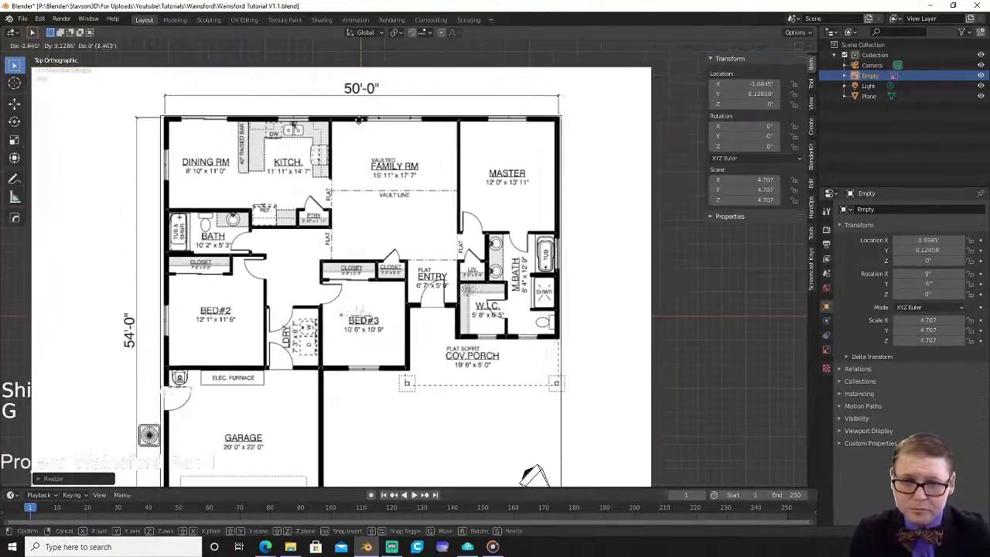
pyautogui.click(361, 122)
# Fine-tune the floor plan image's scale to about 4.768 and its location to about X -2.51', Y -0.06'.
pyautogui.press('s')
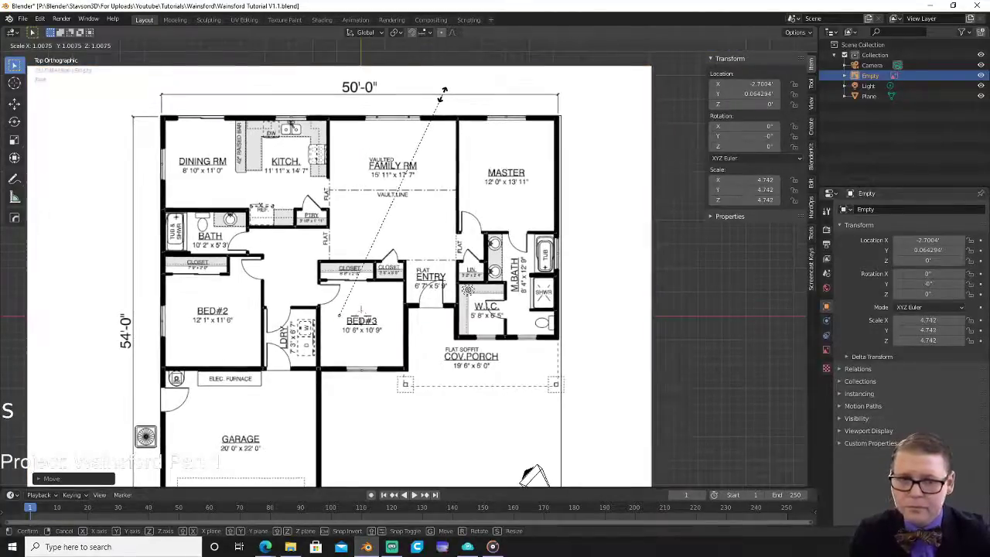
pyautogui.click(445, 92)
pyautogui.press('g')
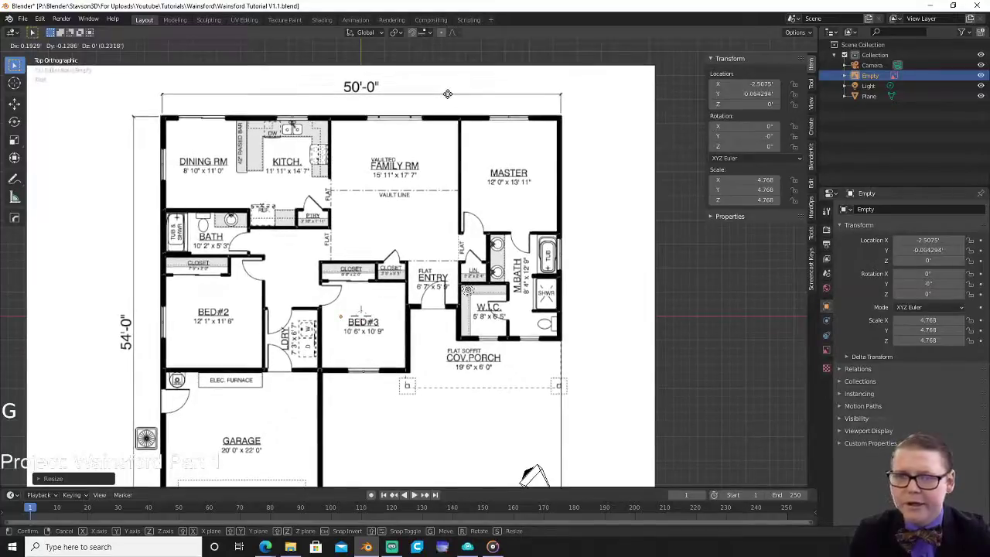
pyautogui.click(454, 105)
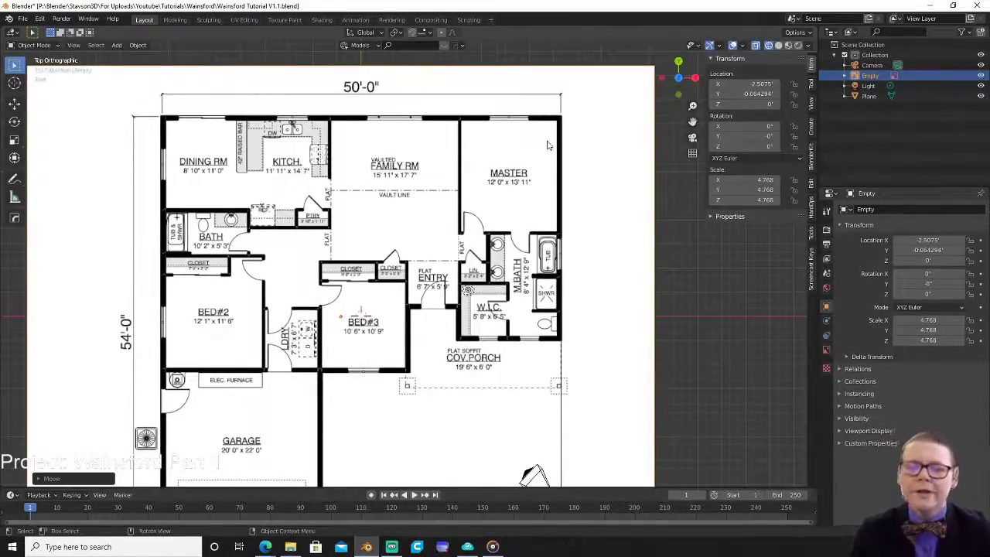
# Examine the scaled floor plan in perspective and from above, checking how the 50-foot plane lines up with its walls.
pyautogui.scroll(-5, 551, 171)
pyautogui.moveTo(559, 188); pyautogui.dragTo(468, 195, button='middle')
pyautogui.scroll(5, 471, 218)
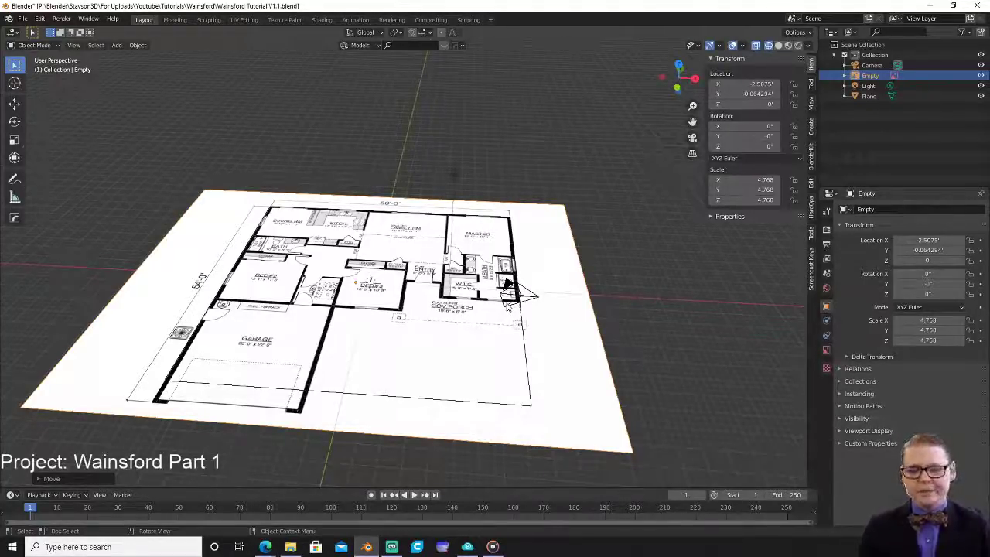
pyautogui.press('KP_7')
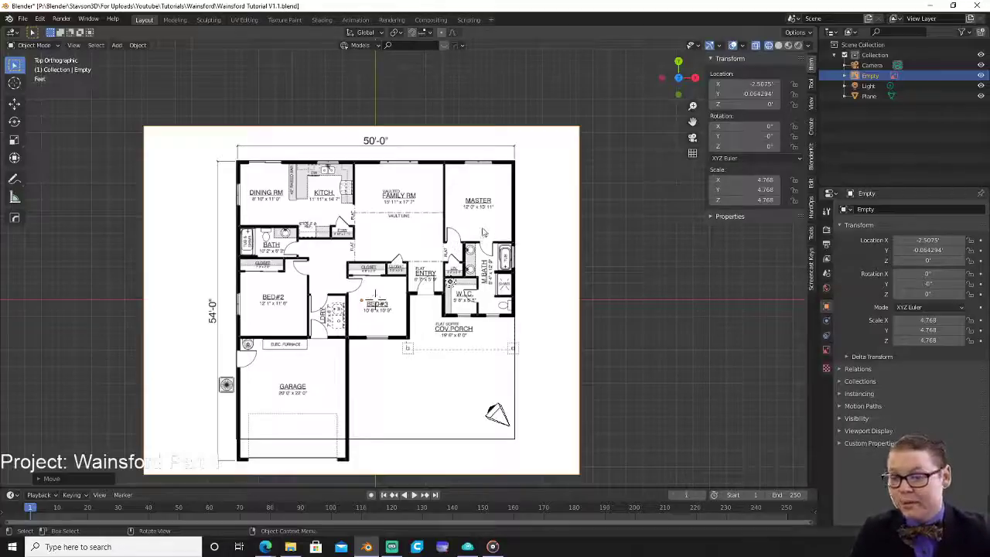
pyautogui.scroll(6, 483, 234)
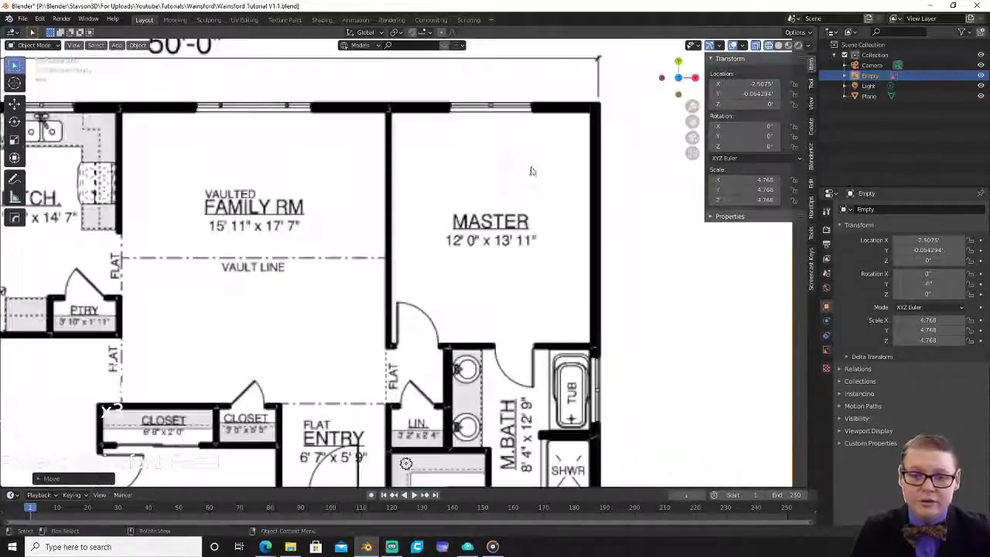
pyautogui.keyDown('shift'); pyautogui.moveTo(588, 101); pyautogui.dragTo(527, 160, button='middle'); pyautogui.keyUp('shift')
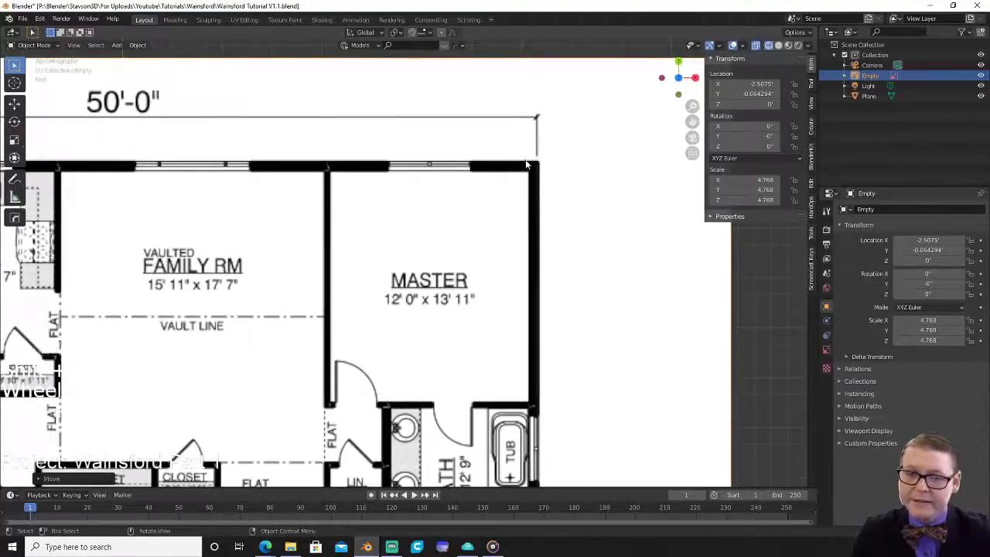
pyautogui.scroll(-6, 459, 188)
pyautogui.keyDown('shift'); pyautogui.moveTo(371, 271); pyautogui.dragTo(462, 163, button='middle'); pyautogui.keyUp('shift')
pyautogui.scroll(2, 357, 366)
pyautogui.scroll(-2, 357, 366)
pyautogui.keyDown('shift'); pyautogui.moveTo(357, 366); pyautogui.dragTo(390, 307, button='middle'); pyautogui.keyUp('shift')
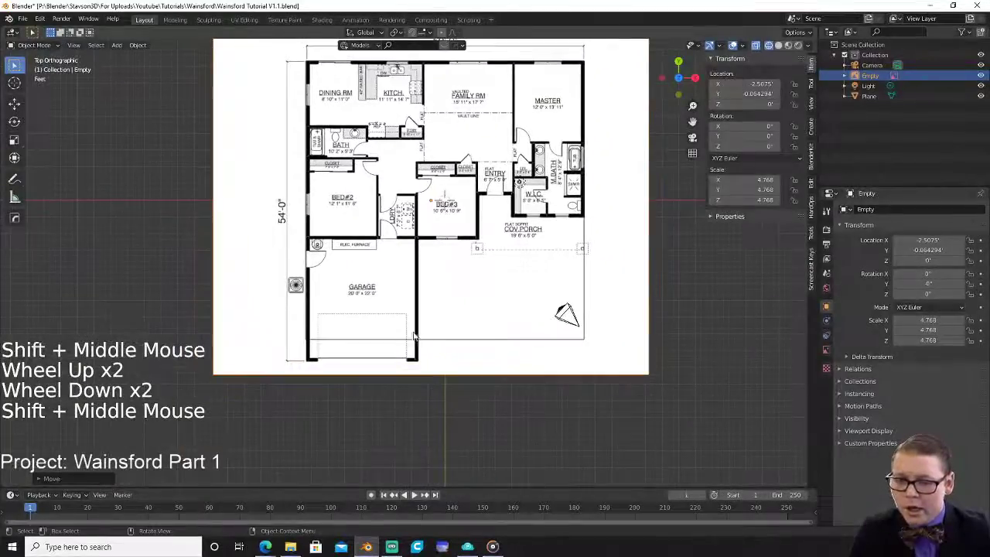
# Move the plane's front edge along Y to the garage's front wall, at about -1.163' in local Y.
pyautogui.click(452, 344)
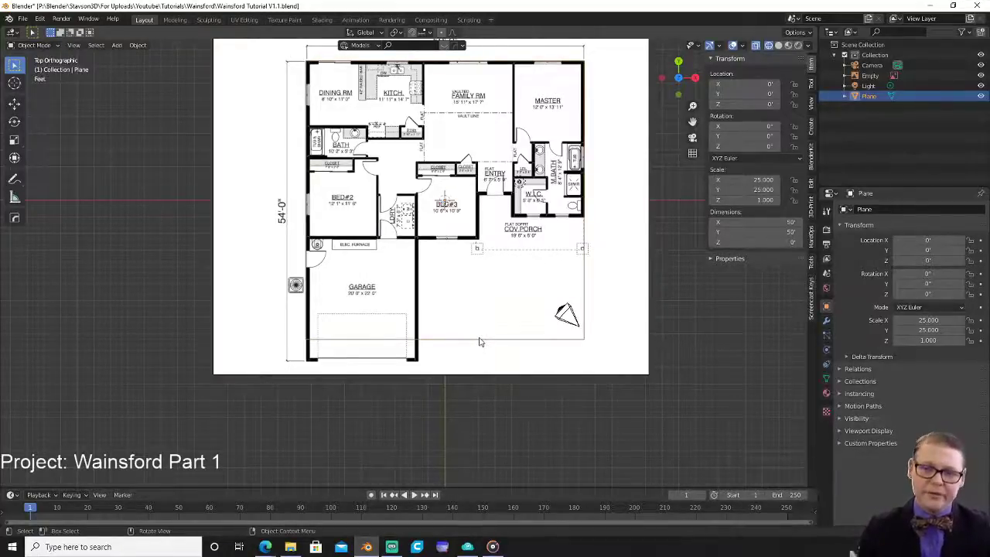
pyautogui.press('Tab')
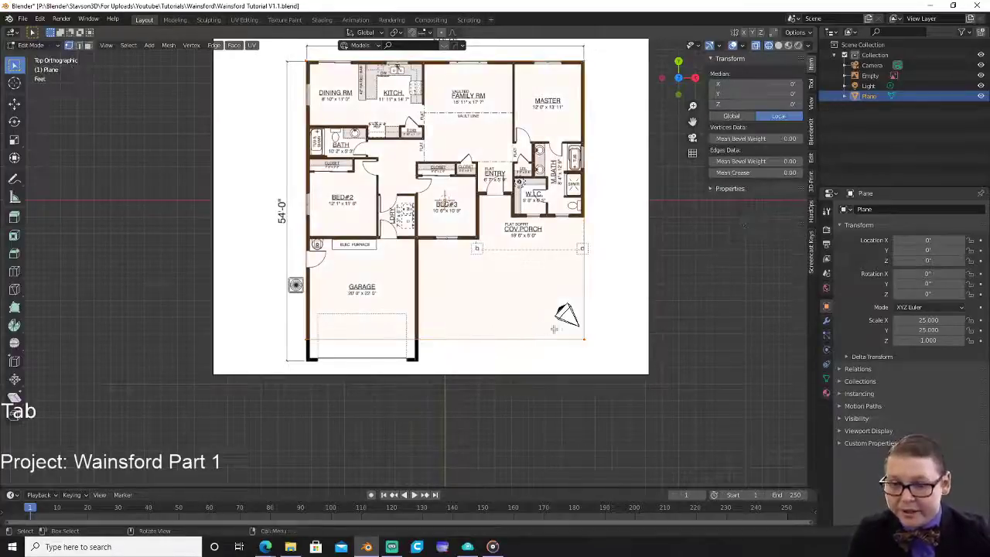
pyautogui.click(511, 337)
pyautogui.scroll(2, 341, 311)
pyautogui.keyDown('shift'); pyautogui.moveTo(341, 310); pyautogui.dragTo(397, 276, button='middle'); pyautogui.keyUp('shift')
pyautogui.press('g')
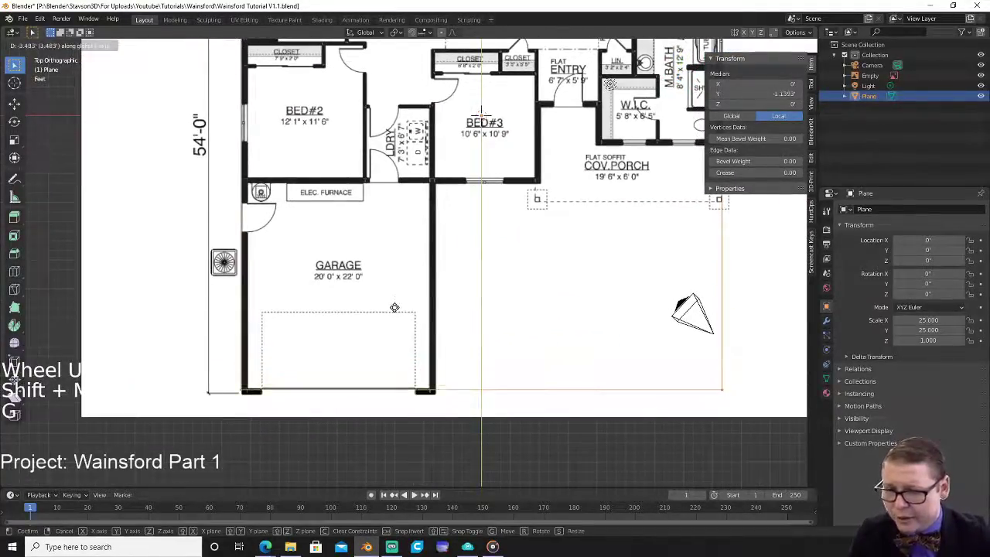
pyautogui.click(396, 317)
pyautogui.scroll(-3, 423, 302)
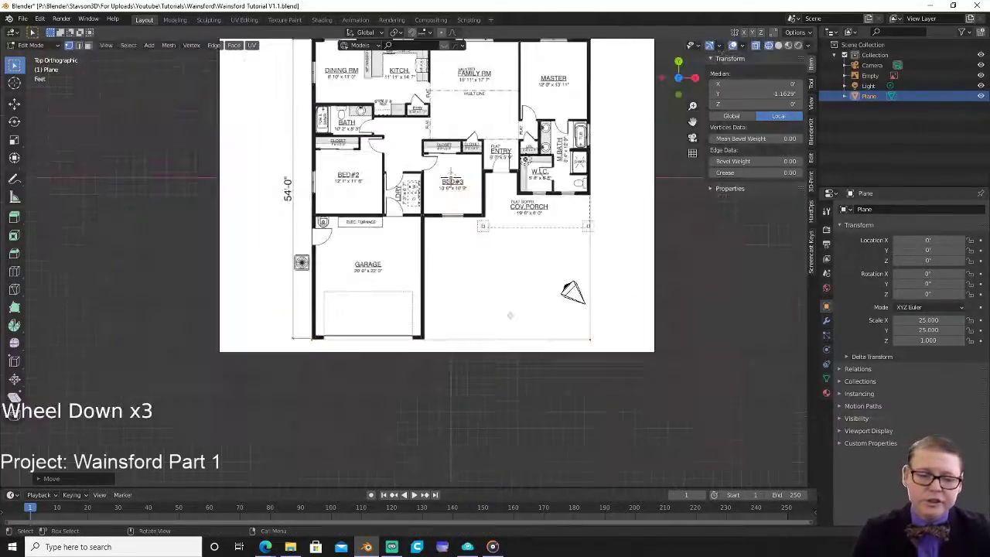
pyautogui.keyDown('shift'); pyautogui.moveTo(374, 319); pyautogui.dragTo(353, 375, button='middle'); pyautogui.keyUp('shift')
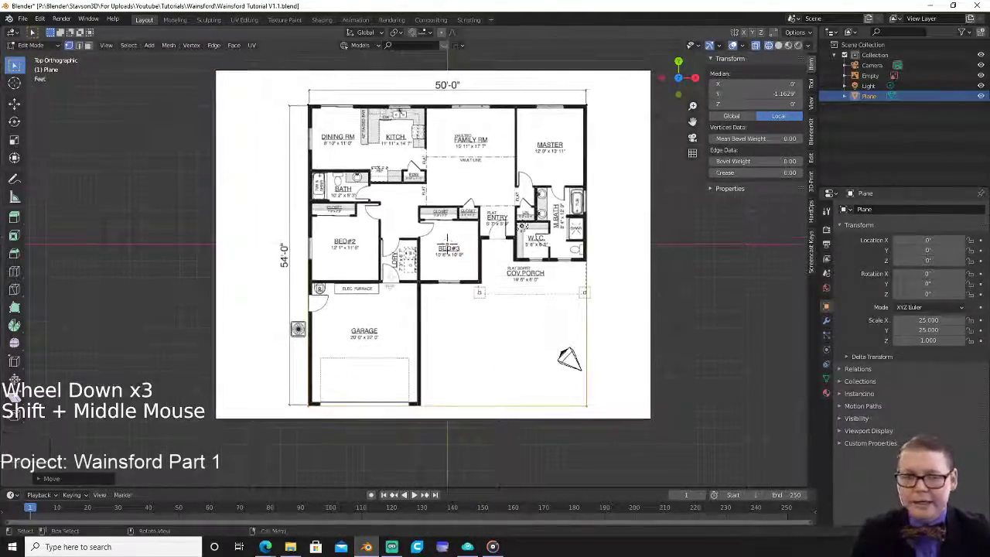
# Add loop cuts to the plane along the garage's inner side wall (local X about -0.193') and Bed #3's front wall (local Y about -0.285').
pyautogui.hotkey('ctrl', 'r')
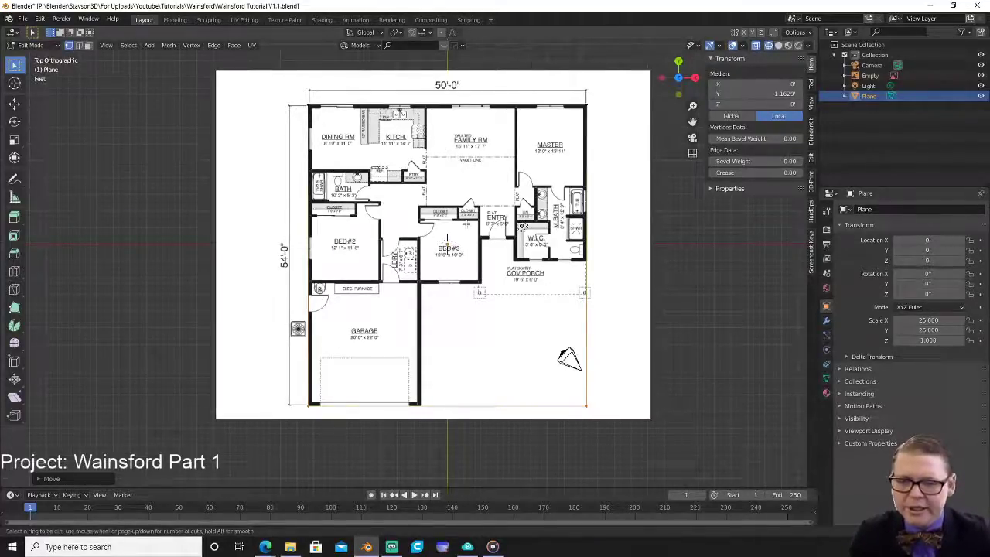
pyautogui.click(468, 124)
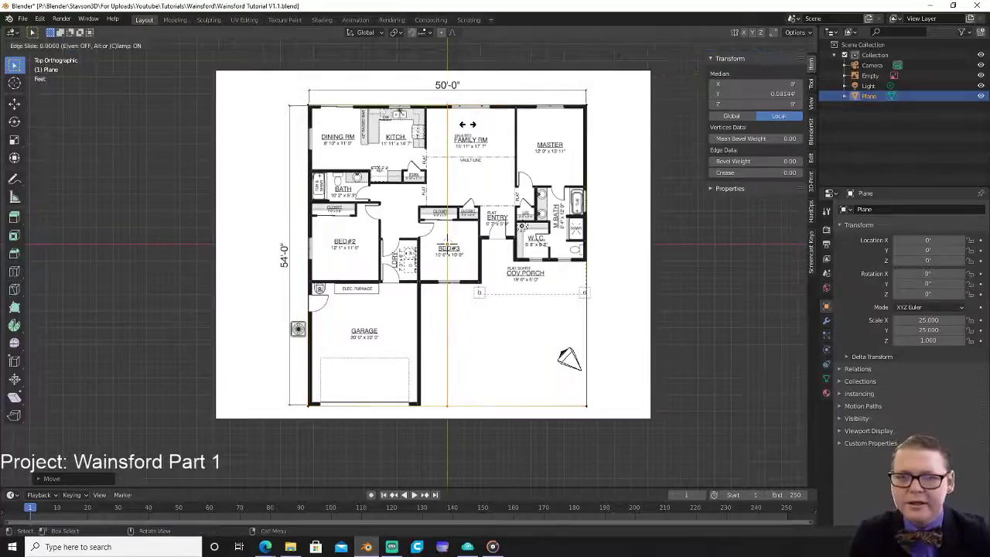
pyautogui.click(442, 137)
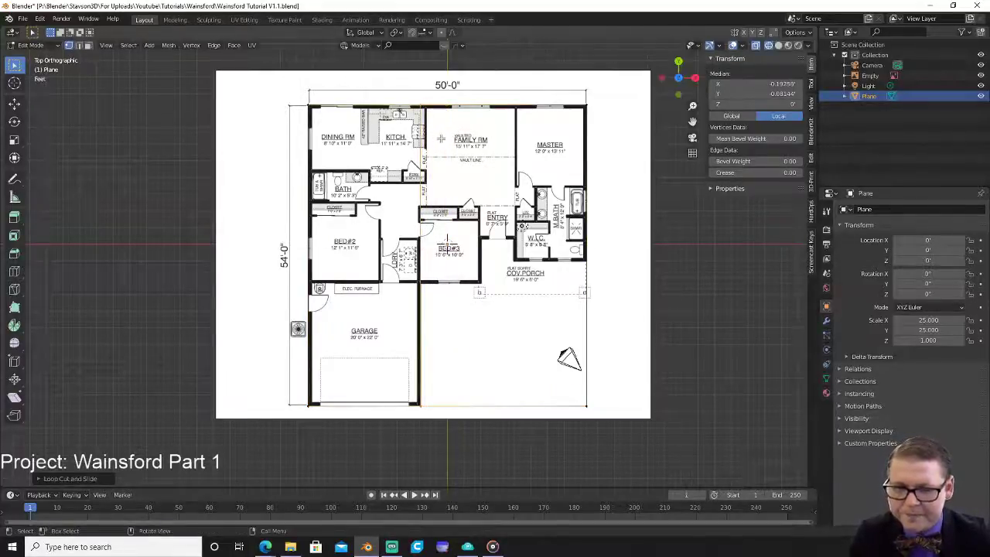
pyautogui.hotkey('ctrl', 'r')
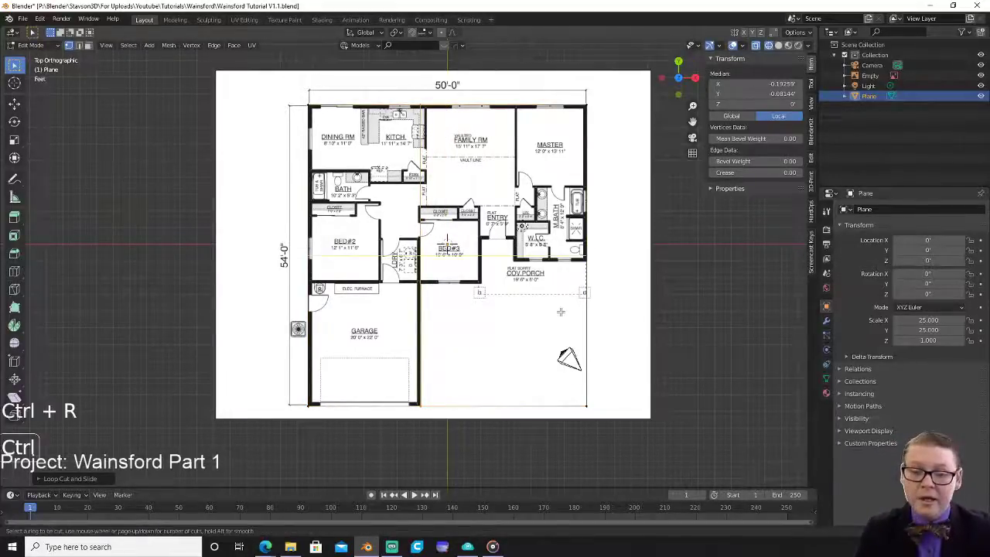
pyautogui.click(567, 317)
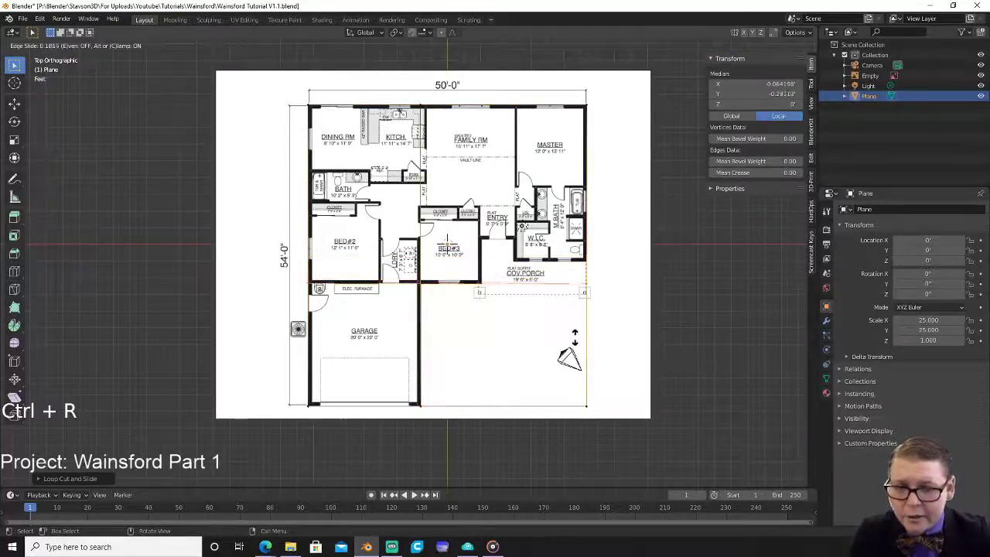
pyautogui.click(569, 324)
# Add crosswise loop cuts along the entry's front wall (local Y about 0.034') and the W.I.C. front wall (local Y about -0.125').
pyautogui.hotkey('ctrl', 'r')
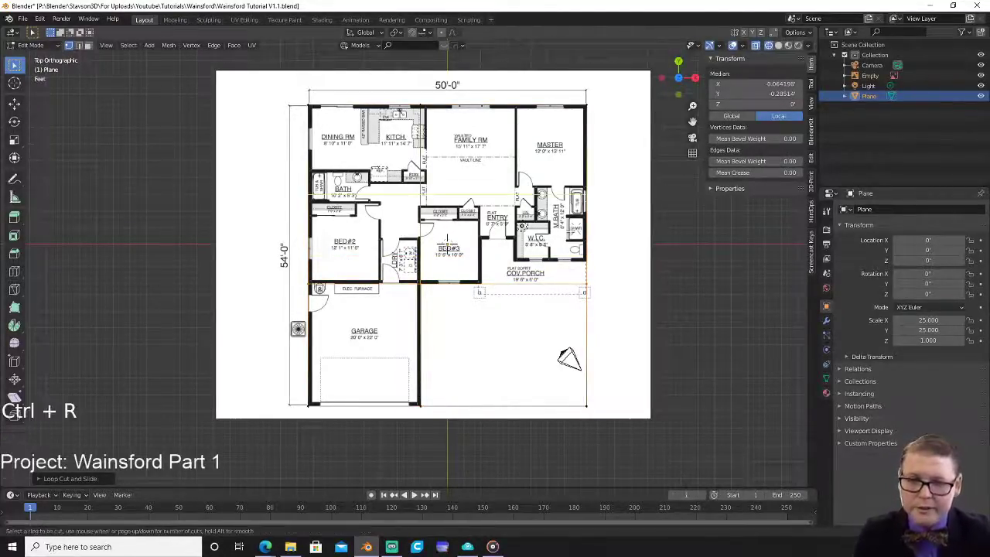
pyautogui.click(566, 267)
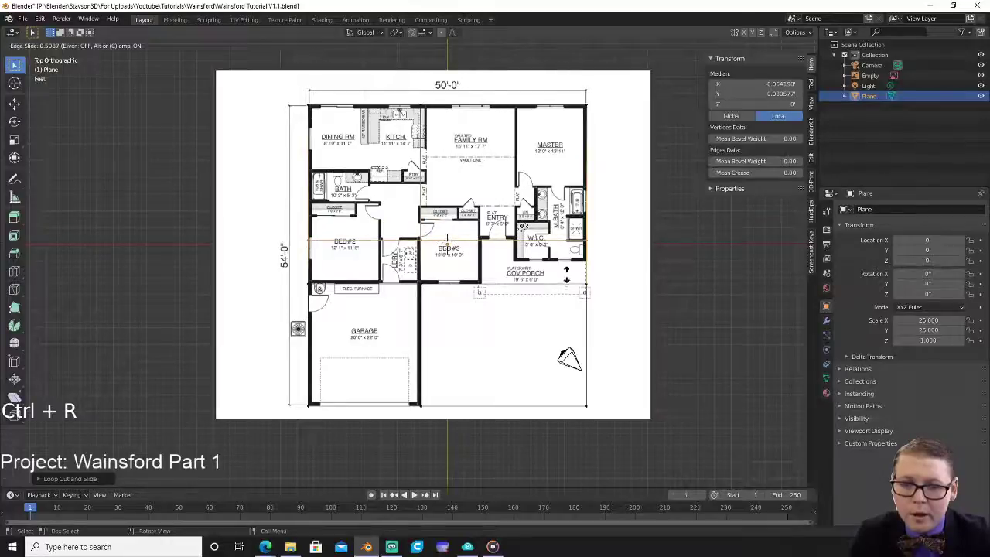
pyautogui.click(567, 275)
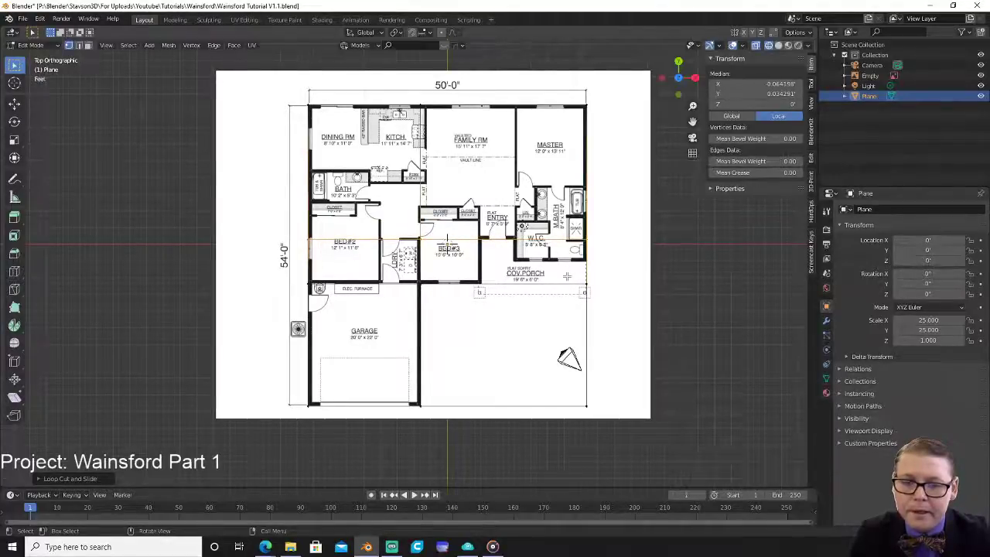
pyautogui.hotkey('ctrl', 'r')
pyautogui.click(570, 270)
pyautogui.click(571, 270)
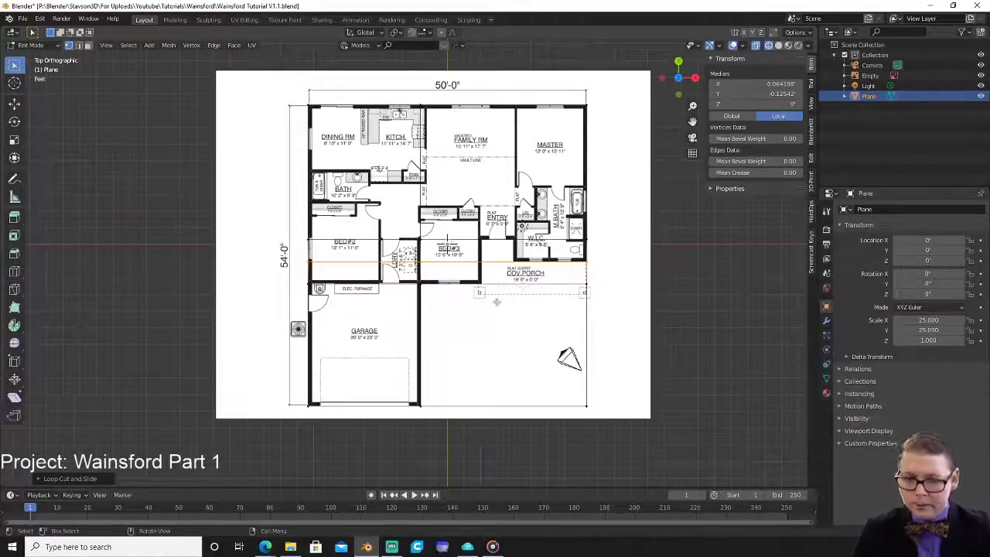
# Add lengthwise loop cuts along the Bed #3 porch-side wall (local X about 0.248') and the entry–W.I.C. wall (local X about 0.468').
pyautogui.hotkey('ctrl', 'r')
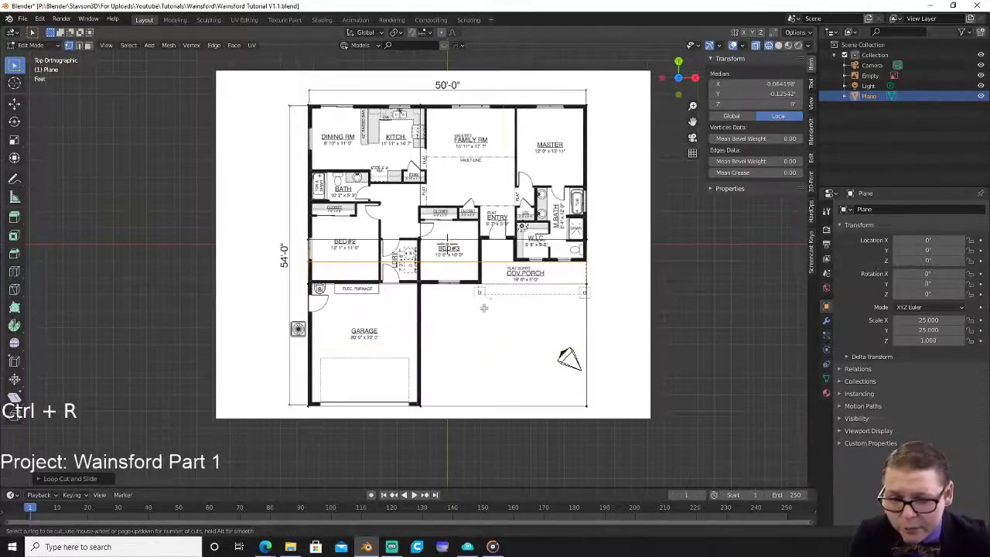
pyautogui.click(472, 288)
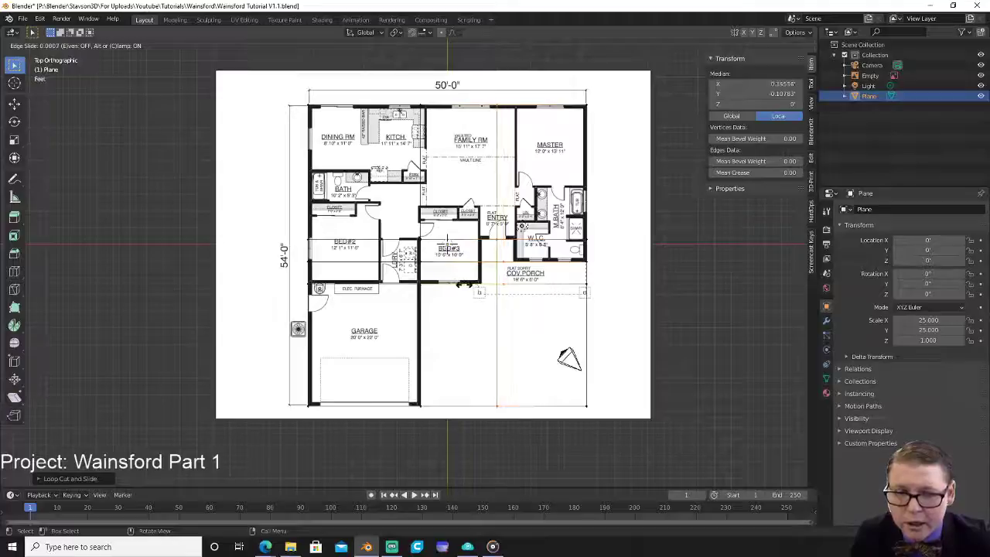
pyautogui.click(461, 289)
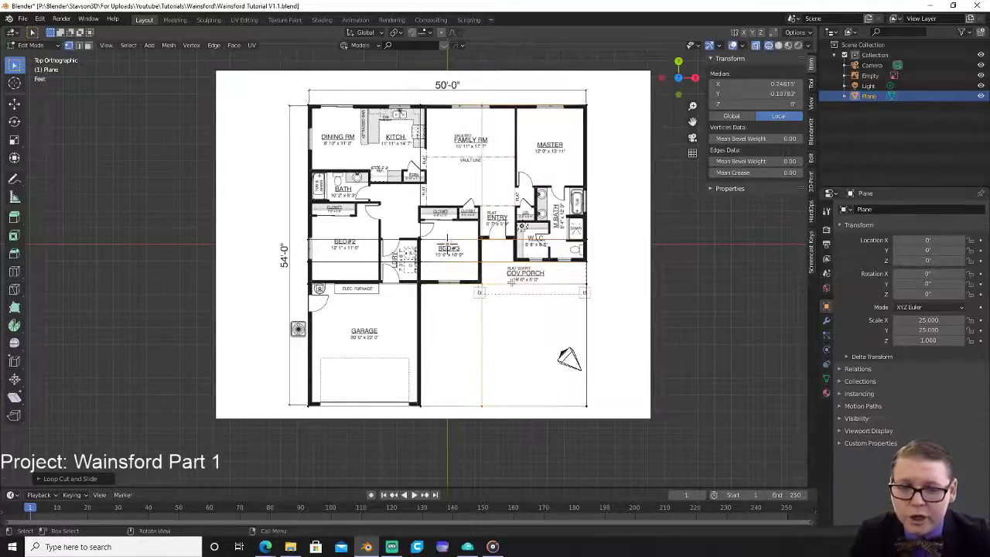
pyautogui.hotkey('ctrl', 'r')
pyautogui.click(530, 292)
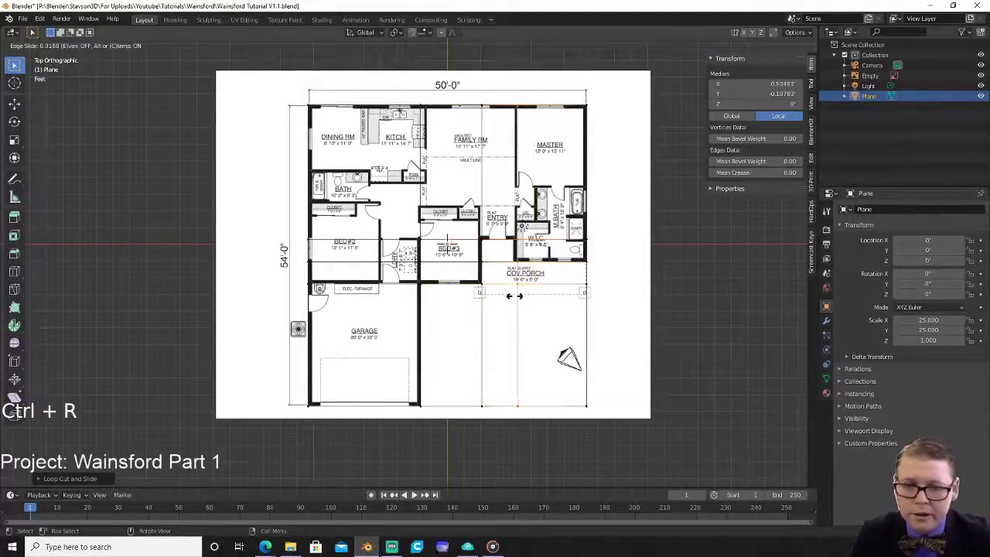
pyautogui.click(510, 297)
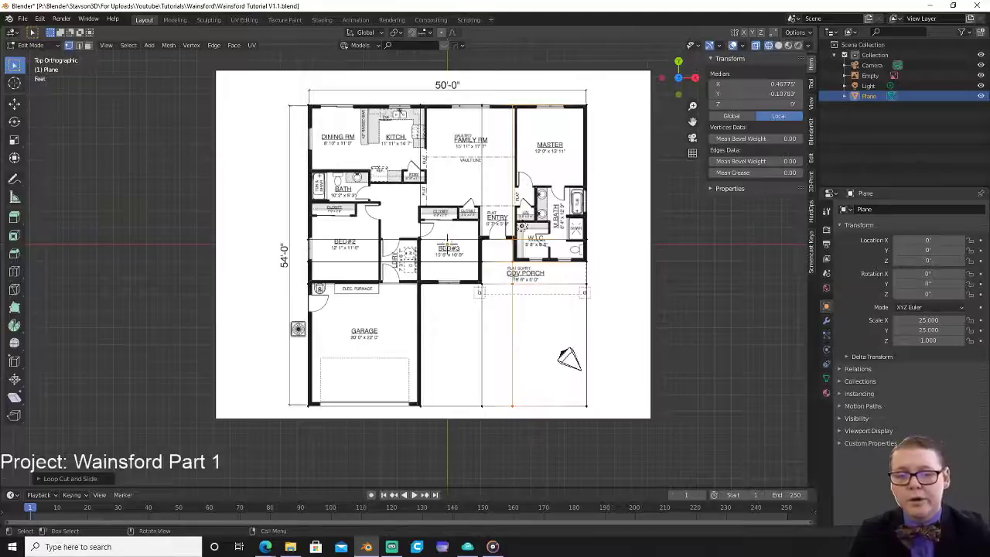
# Delete the plane's vertices lying outside the house outline in front of Bed #3 and the covered porch.
pyautogui.moveTo(502, 279); pyautogui.dragTo(635, 430)
pyautogui.press('x')
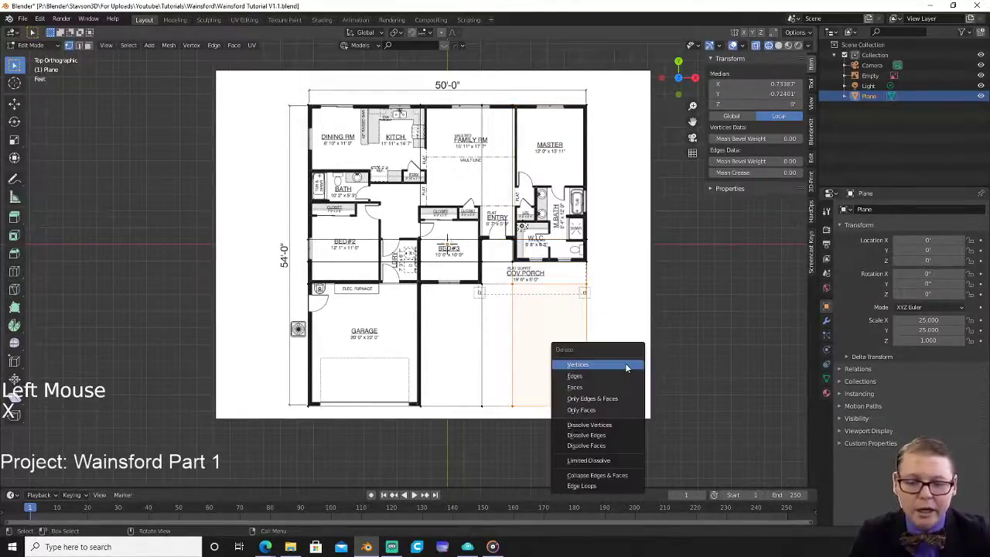
pyautogui.click(628, 367)
pyautogui.press('x')
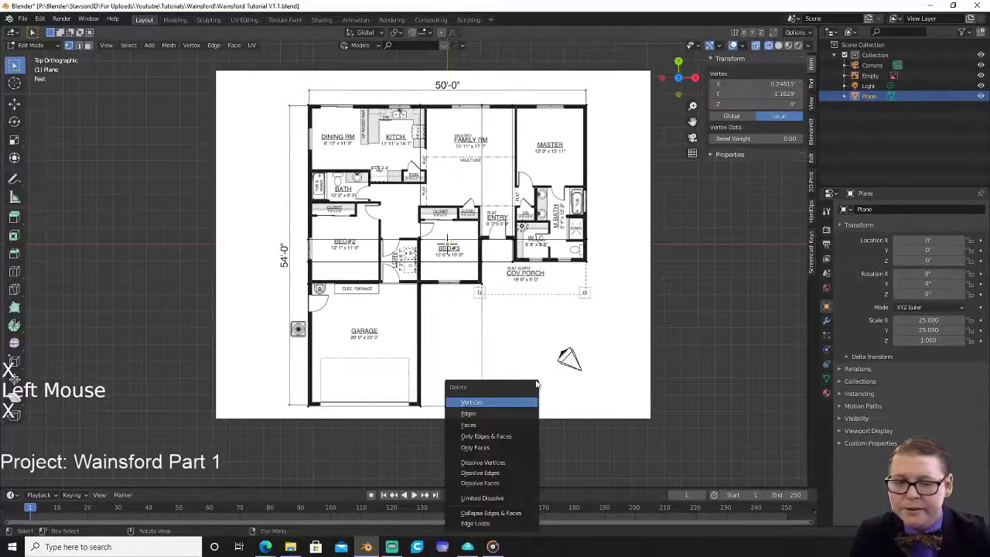
pyautogui.click(525, 400)
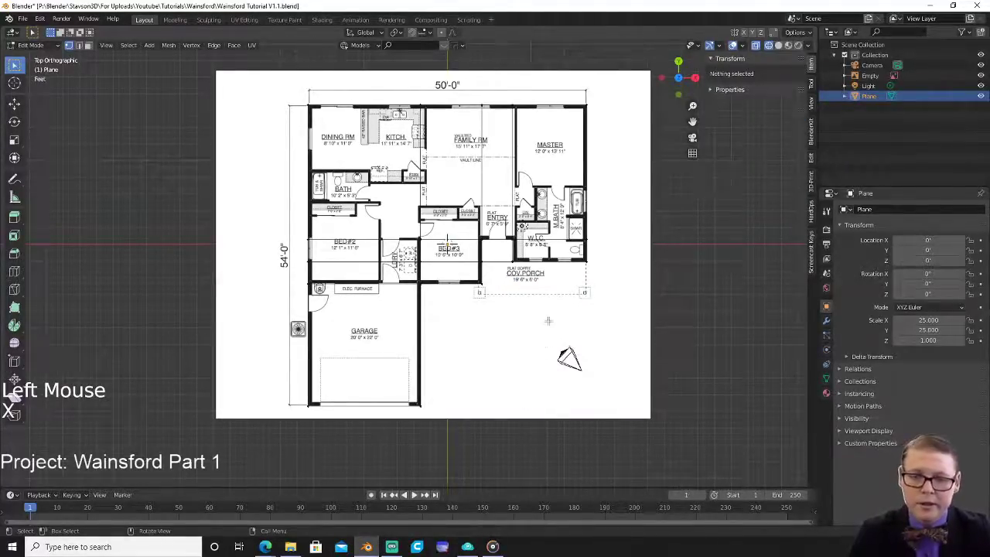
# Switch the viewport to solid shading to show the footprint's faces.
pyautogui.press('z')
pyautogui.press('z')
pyautogui.click(593, 277)
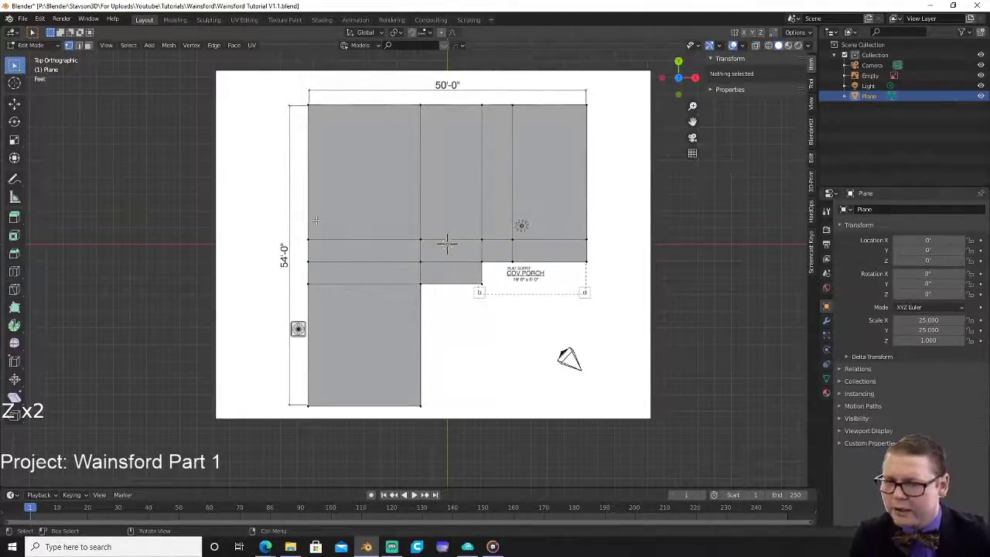
# Dissolve the three intermediate vertices on the footprint's outer edge along Bed #2 and the garage.
pyautogui.click(348, 239)
pyautogui.press('x')
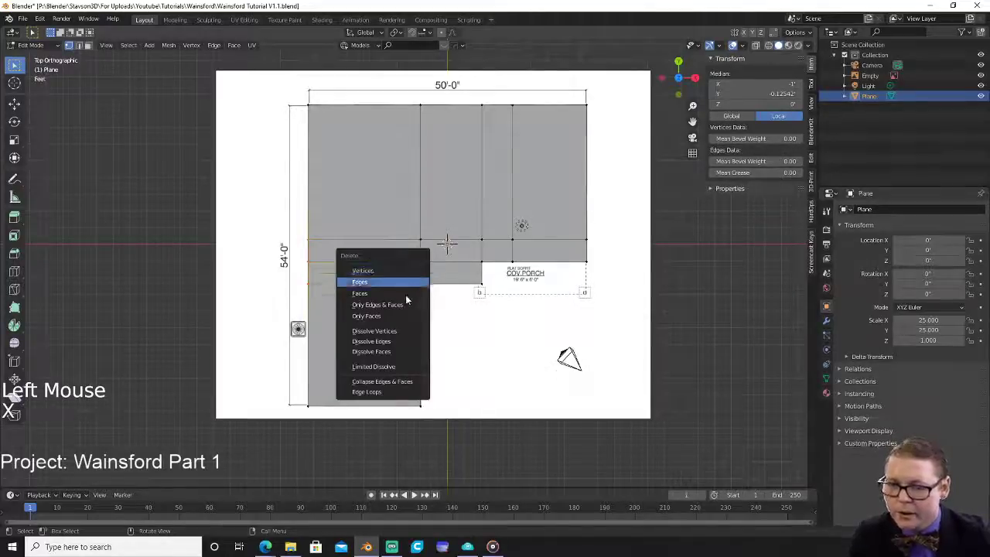
pyautogui.click(405, 332)
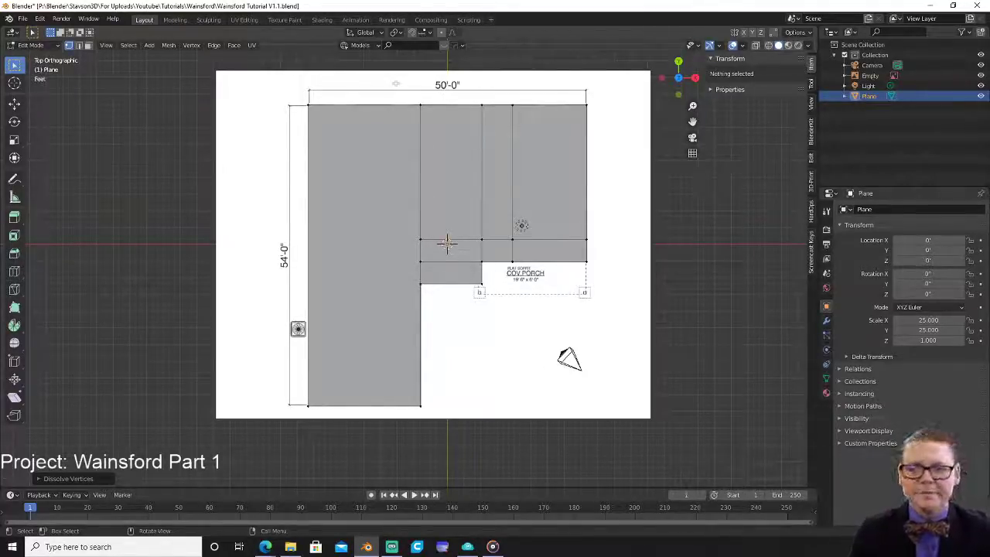
# Delete the three intermediate vertices along the footprint's back wall and connect the two remaining back corners with an edge.
pyautogui.click(396, 83)
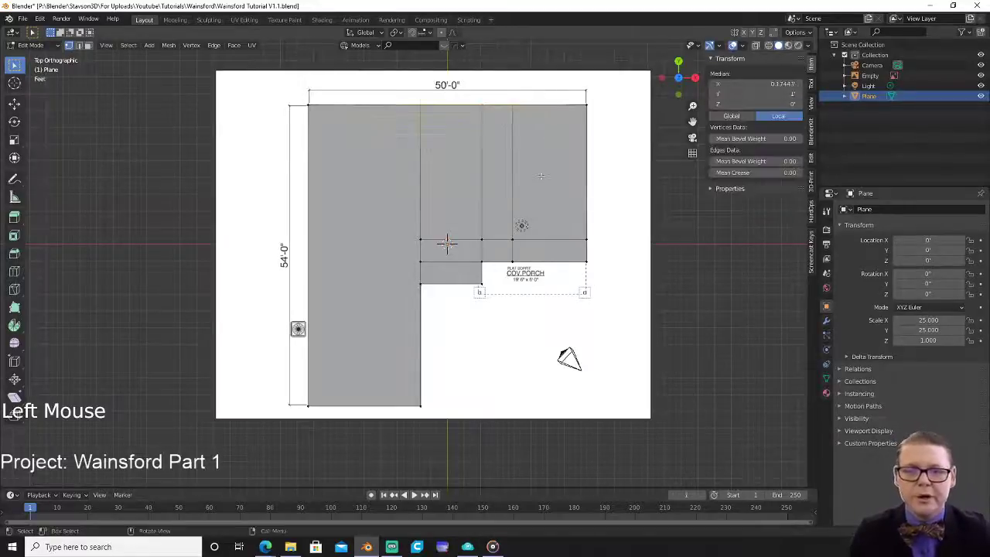
pyautogui.press('x')
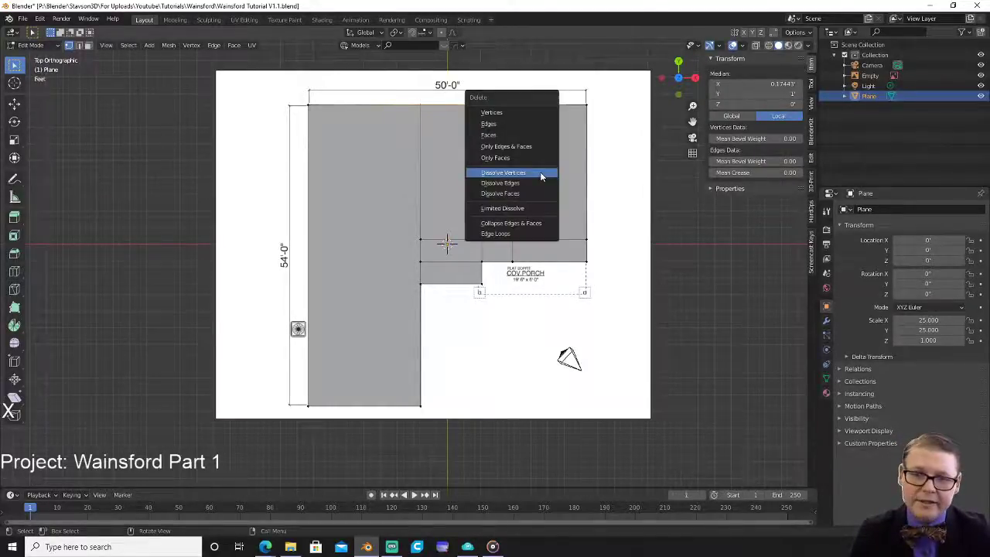
pyautogui.click(511, 115)
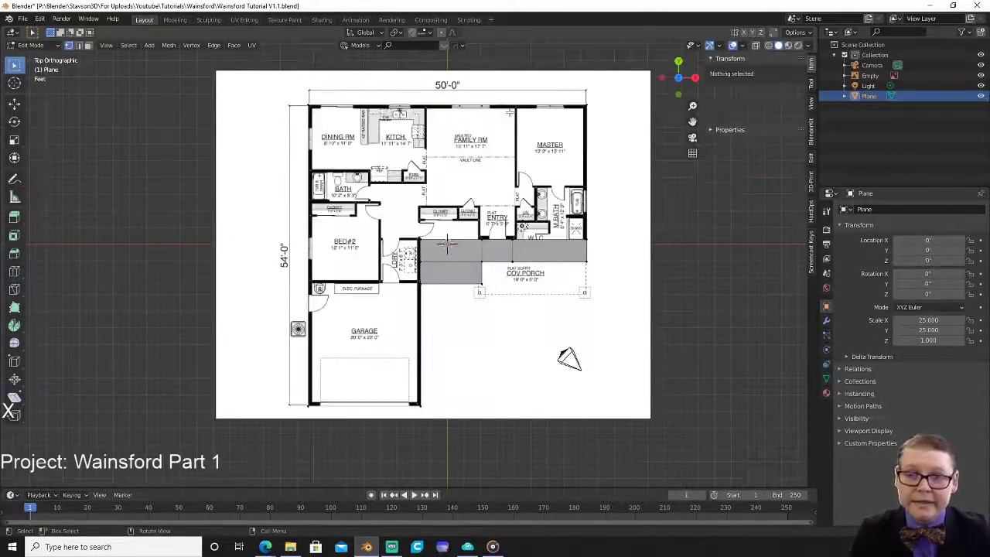
pyautogui.moveTo(605, 85); pyautogui.dragTo(273, 150)
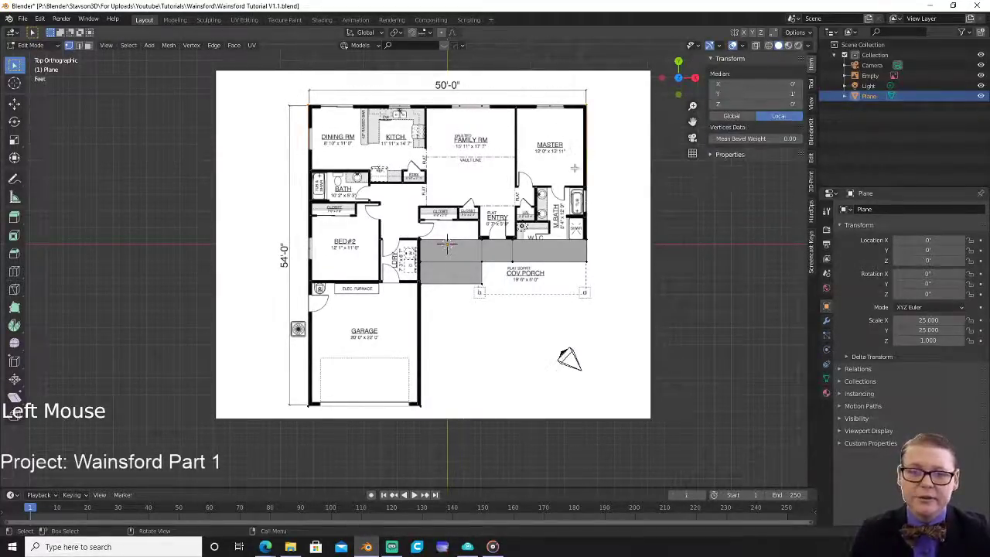
pyautogui.press('f')
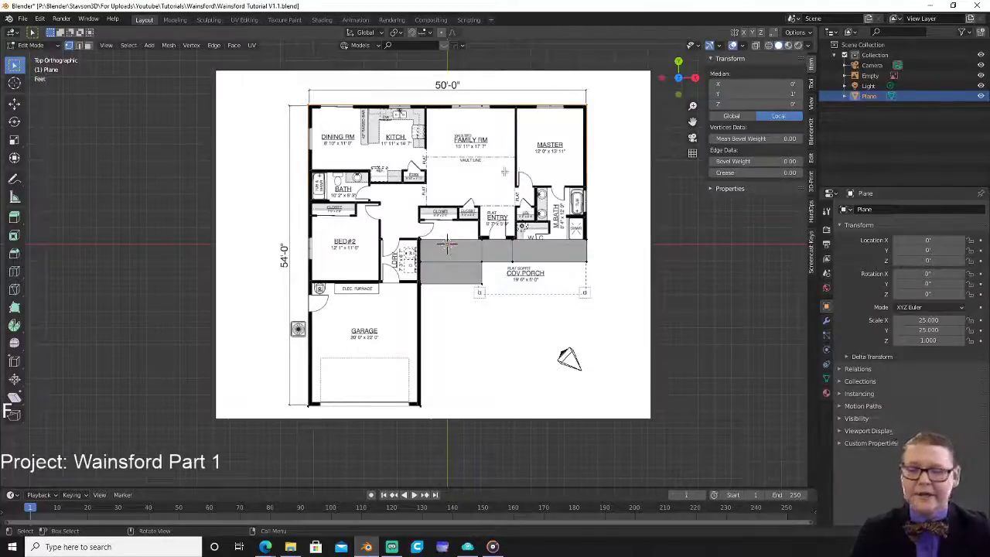
# Delete the plane's leftover interior vertices along the wall between the laundry and Bed #3, clearing the faces over Bed #3.
pyautogui.moveTo(523, 248); pyautogui.dragTo(469, 233)
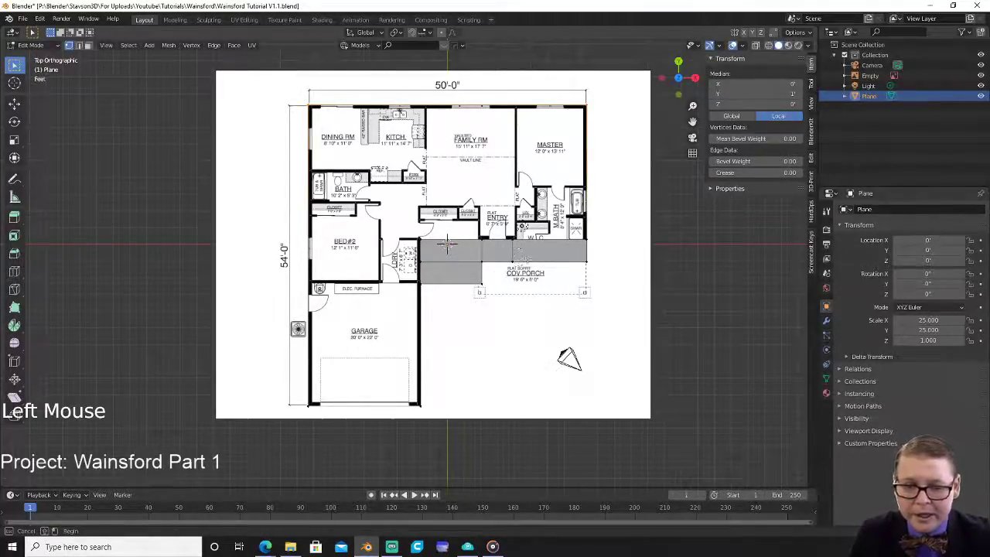
pyautogui.click(447, 245)
pyautogui.moveTo(435, 246); pyautogui.dragTo(407, 271)
pyautogui.moveTo(431, 226); pyautogui.dragTo(396, 252)
pyautogui.press('x')
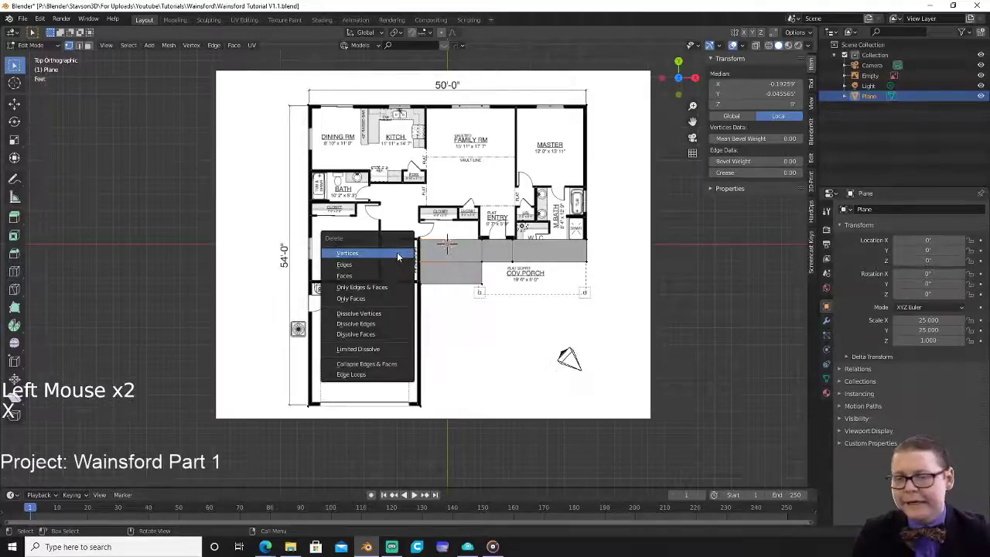
pyautogui.click(396, 252)
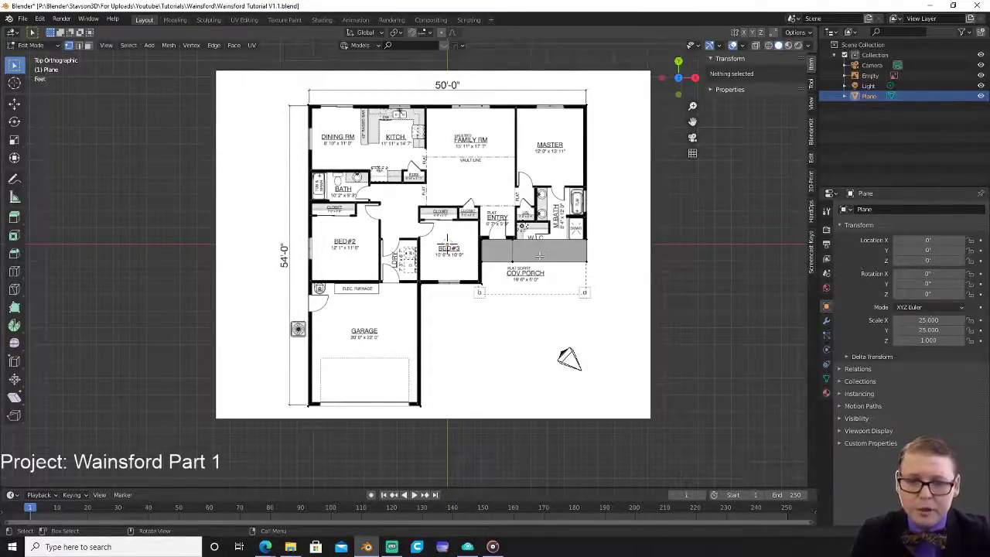
# Dissolve the intermediate vertex on the footprint's outer wall beside the master bath.
pyautogui.click(587, 241)
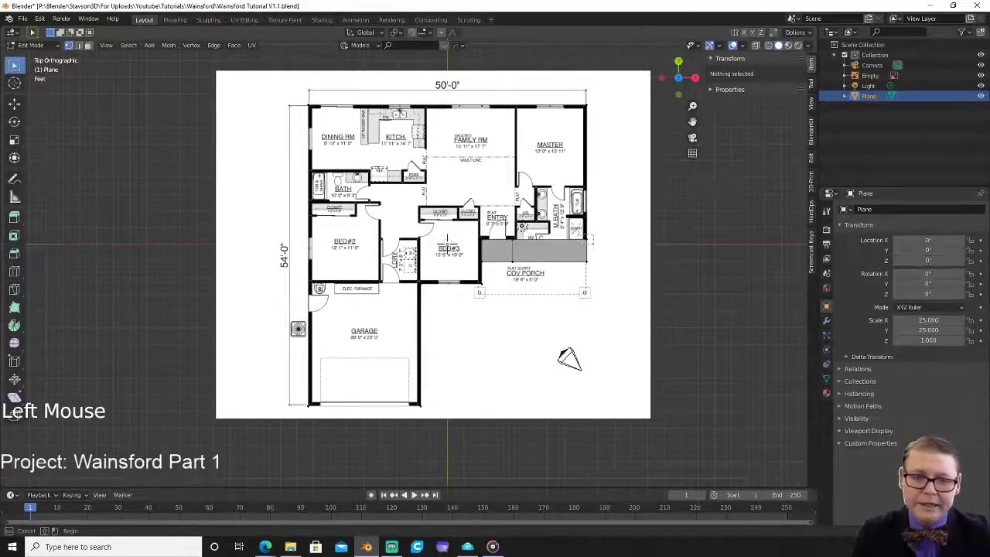
pyautogui.press('x')
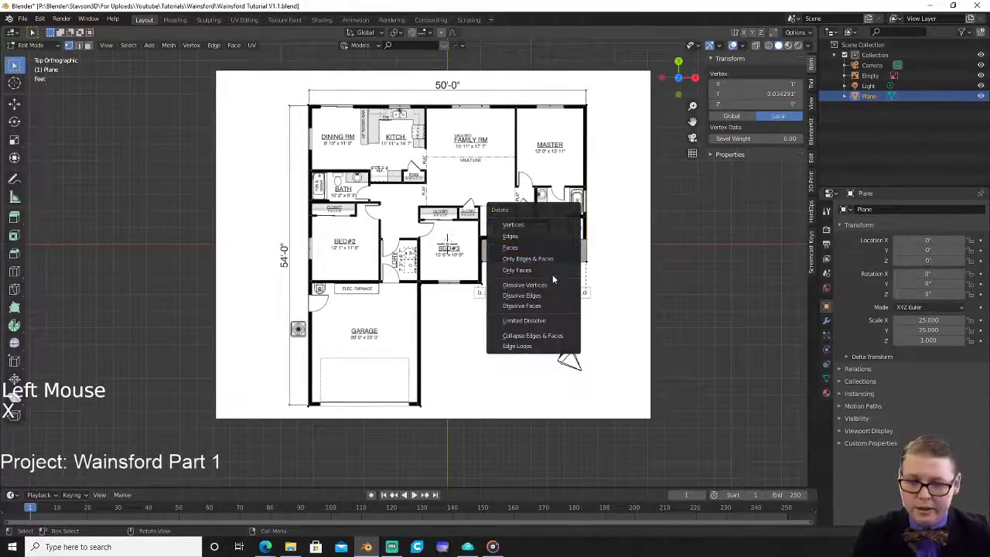
pyautogui.click(551, 285)
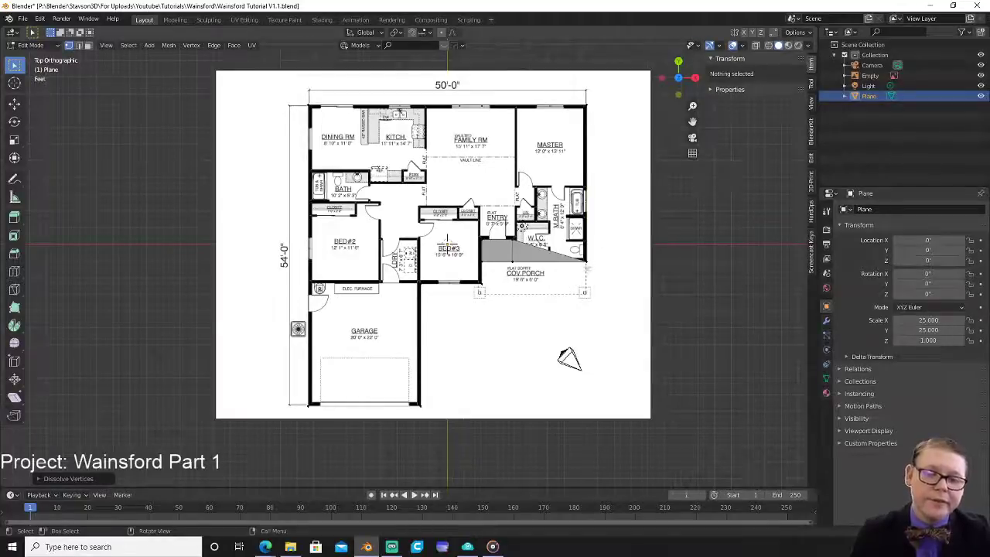
# Switch the viewport to wireframe shading and hide the floor plan image so the outline's missing edges can be checked.
pyautogui.click(589, 265)
pyautogui.keyDown('shift'); pyautogui.click(588, 107); pyautogui.keyUp('shift')
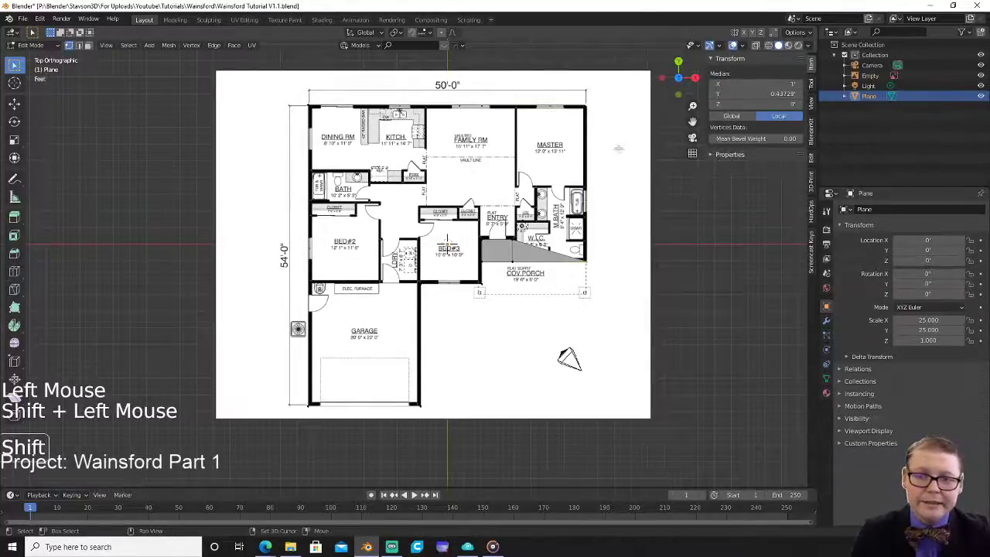
pyautogui.press('2')
pyautogui.click(583, 186)
pyautogui.click(593, 185)
pyautogui.press('z')
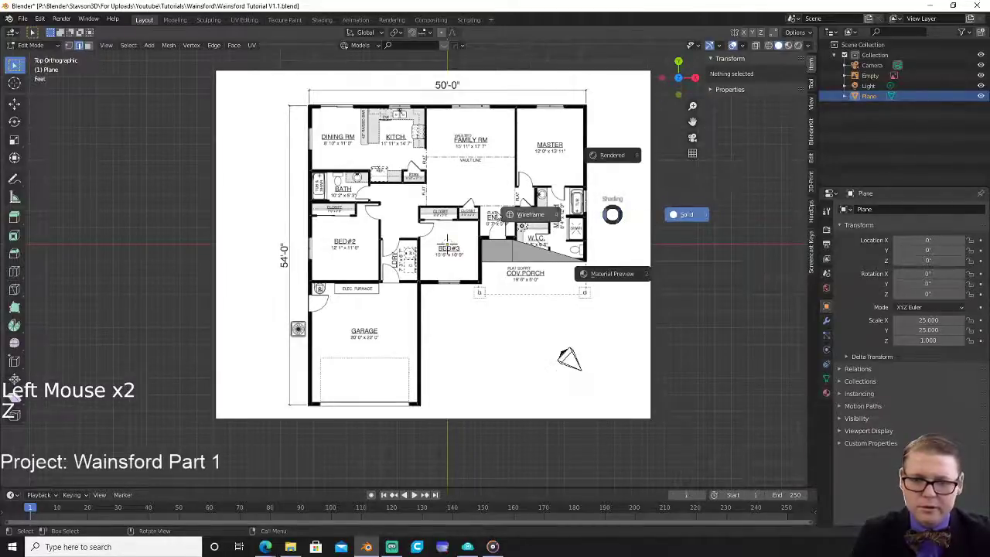
pyautogui.click(523, 215)
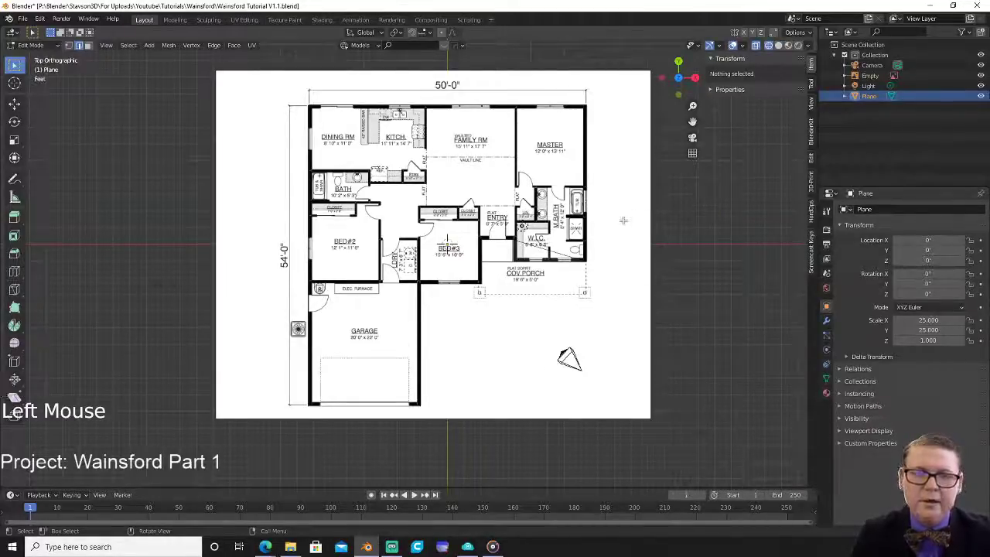
pyautogui.click(982, 76)
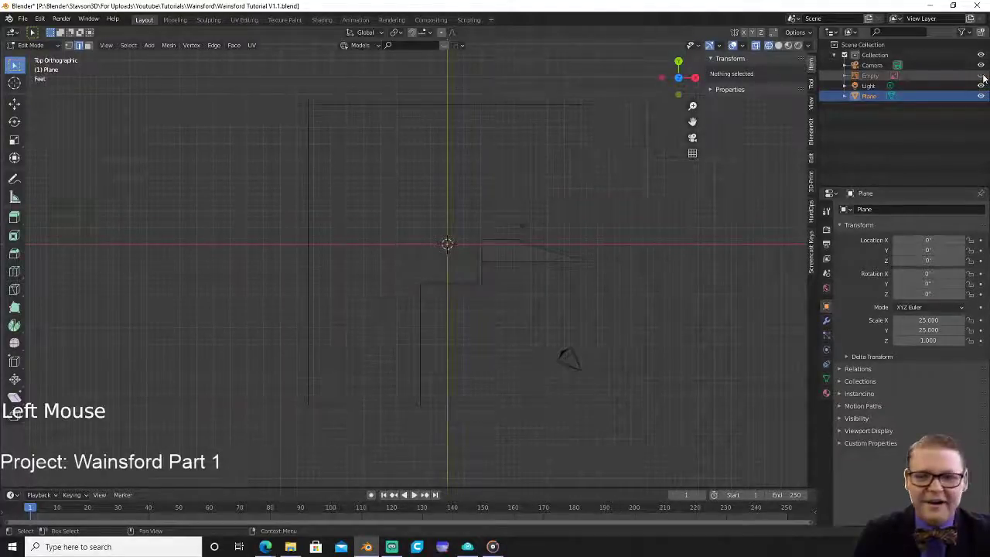
# Connect the master bedroom's back corner to the master bath's front corner with a straight edge.
pyautogui.doubleClick(597, 120)
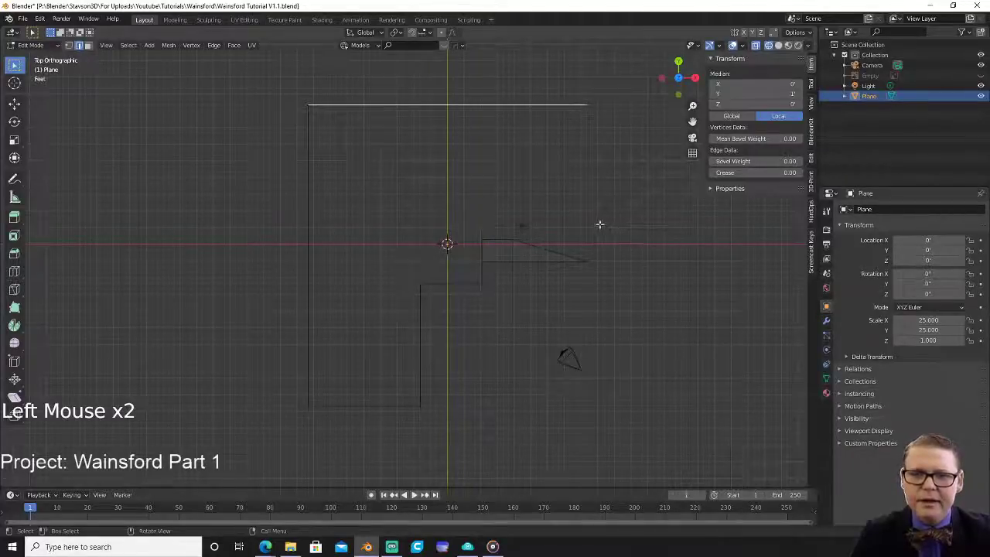
pyautogui.press('1')
pyautogui.click(588, 108)
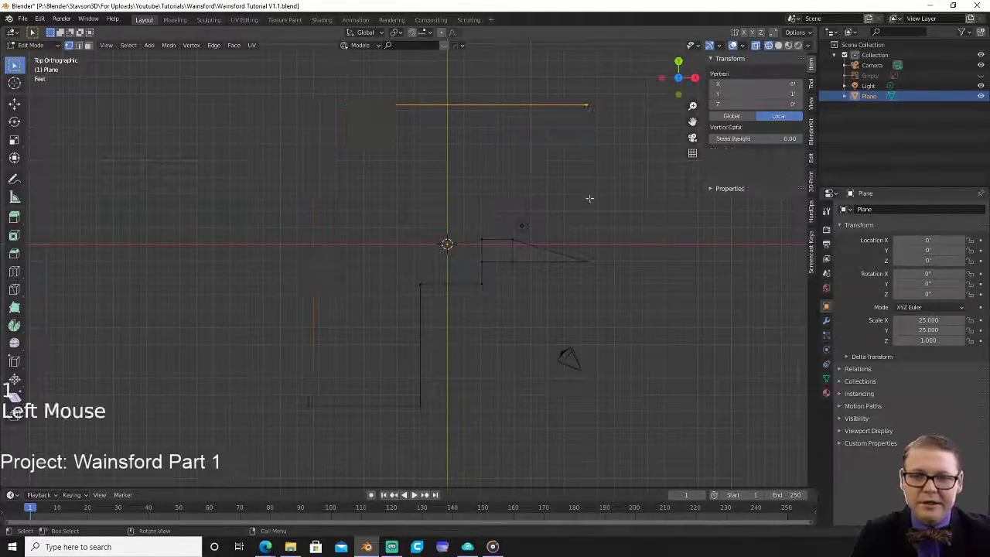
pyautogui.keyDown('shift'); pyautogui.click(591, 260); pyautogui.keyUp('shift')
pyautogui.keyDown('shift'); pyautogui.click(591, 260); pyautogui.keyUp('shift')
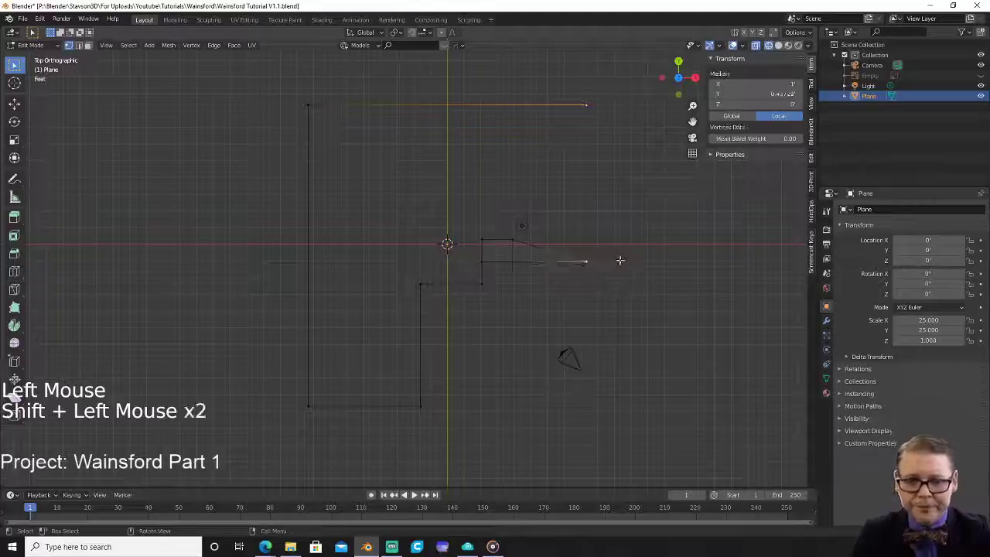
pyautogui.press('f')
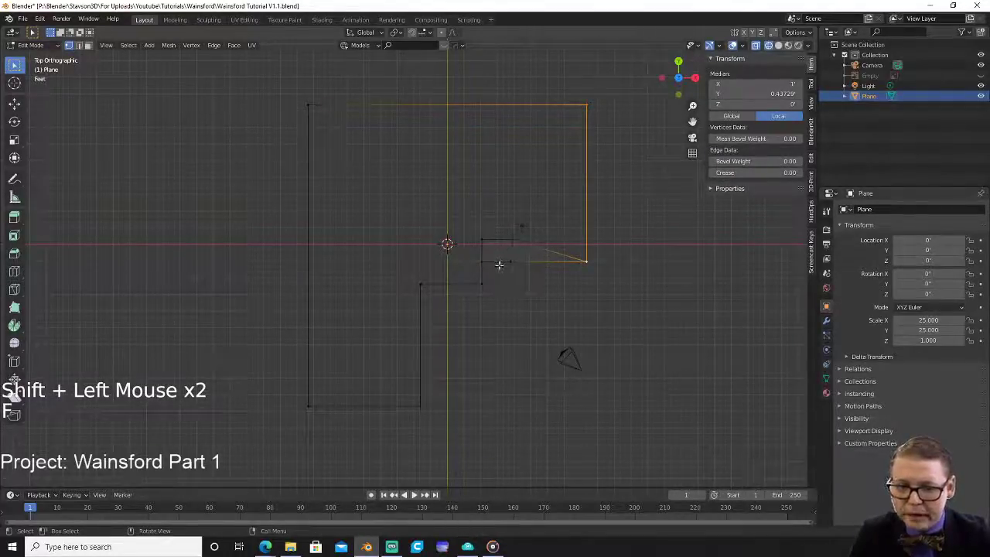
# Delete the edge across the front of the entry recess and the diagonal edge running to the master bath's front corner.
pyautogui.press('2')
pyautogui.click(498, 265)
pyautogui.press('x')
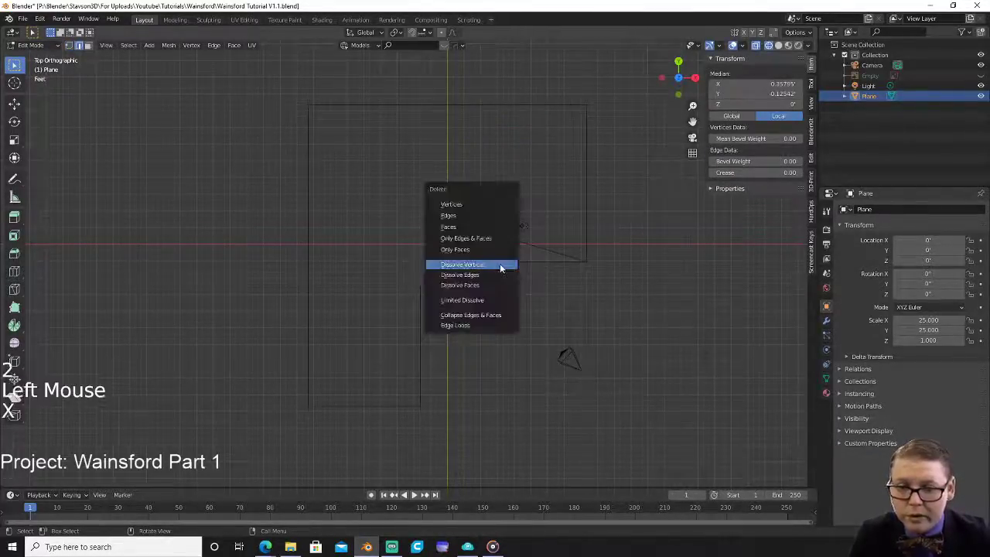
pyautogui.click(492, 216)
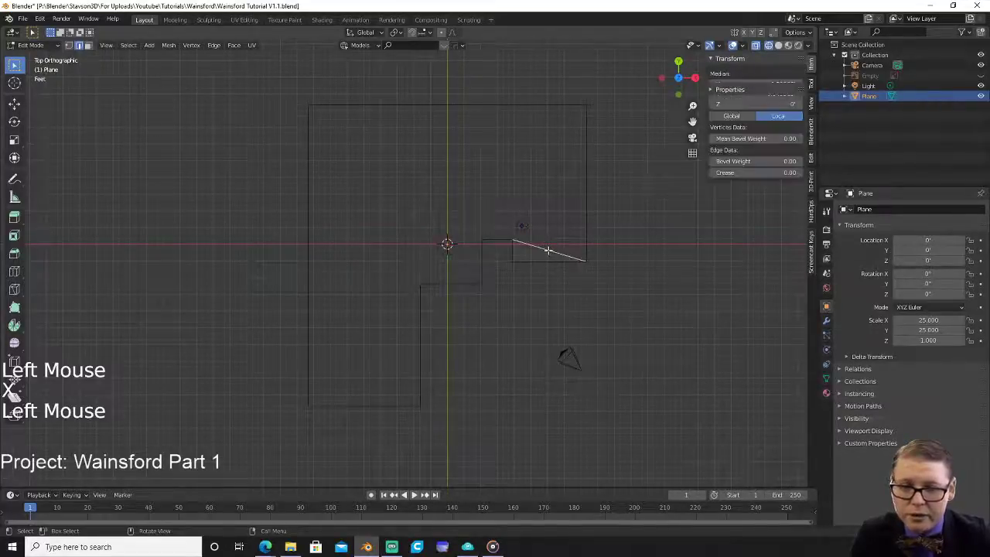
pyautogui.press('x')
pyautogui.click(549, 249)
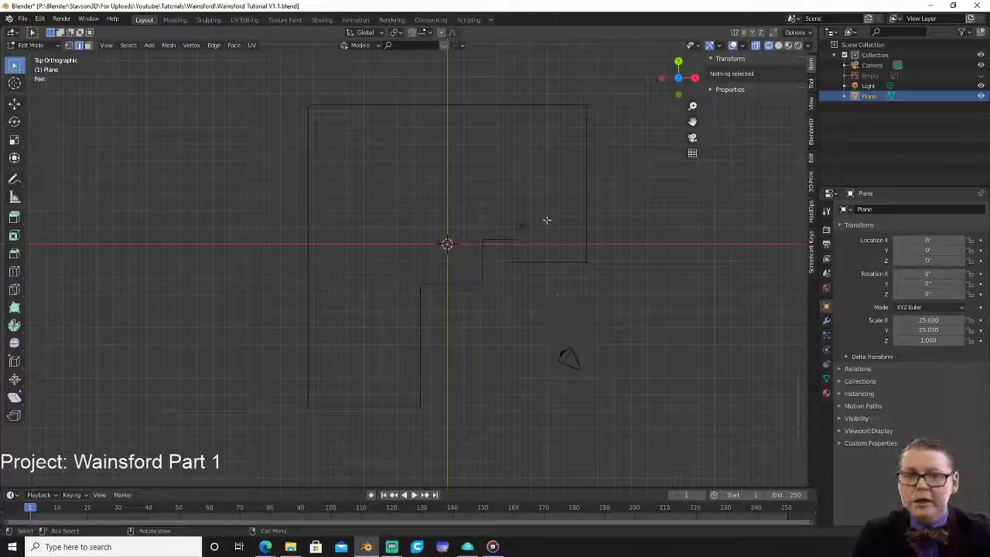
# Dissolve the leftover vertex midway along the wall between Bed #3 and the entry recess.
pyautogui.press('1')
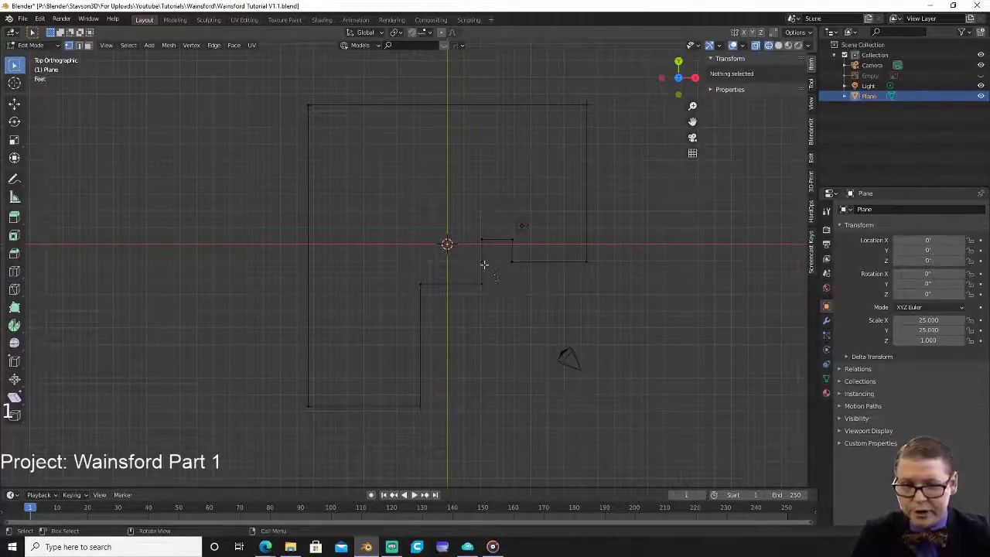
pyautogui.click(513, 269)
pyautogui.press('x')
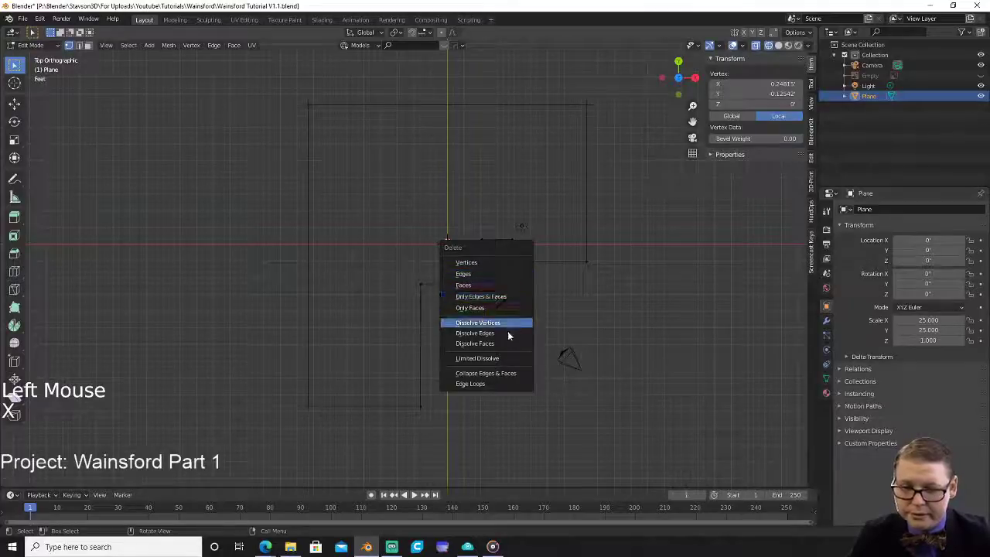
pyautogui.click(510, 325)
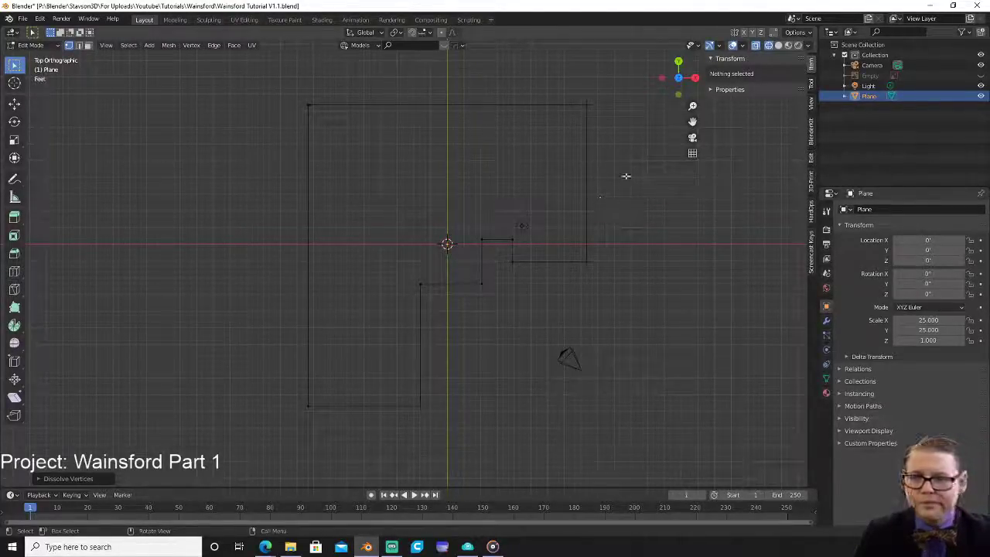
# Return to Object Mode and convert the footprint mesh to a curve, showing the conversion's settings.
pyautogui.press('Tab')
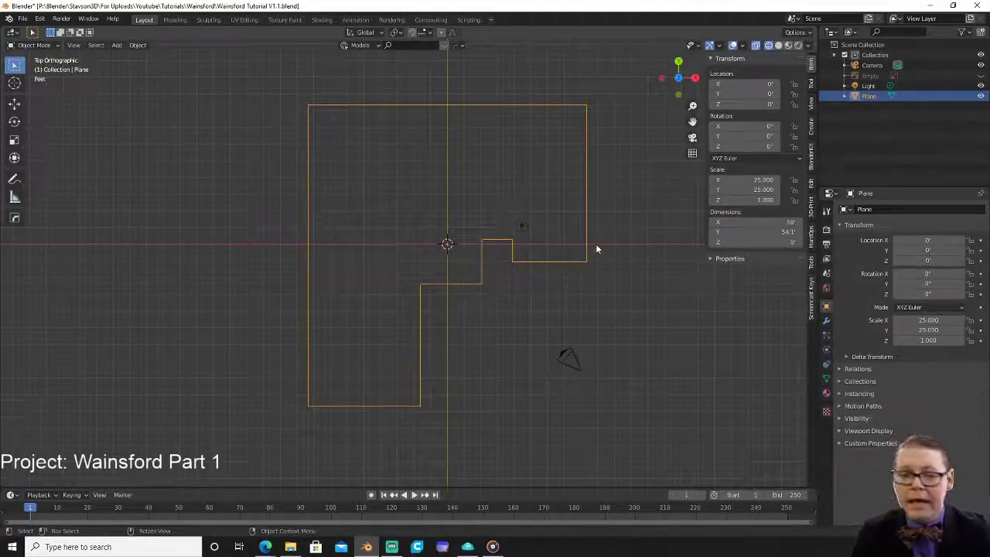
pyautogui.hotkey('alt', 'c')
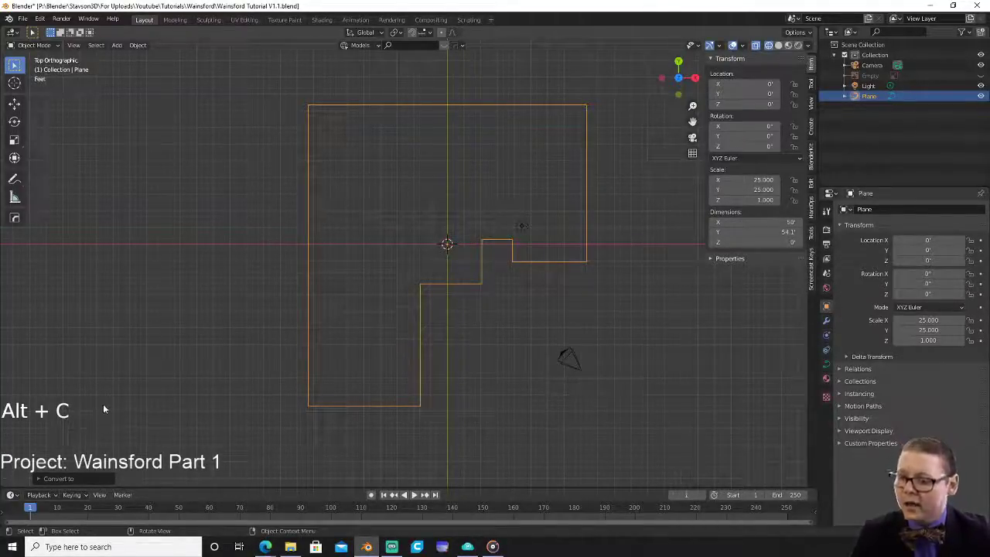
pyautogui.click(43, 479)
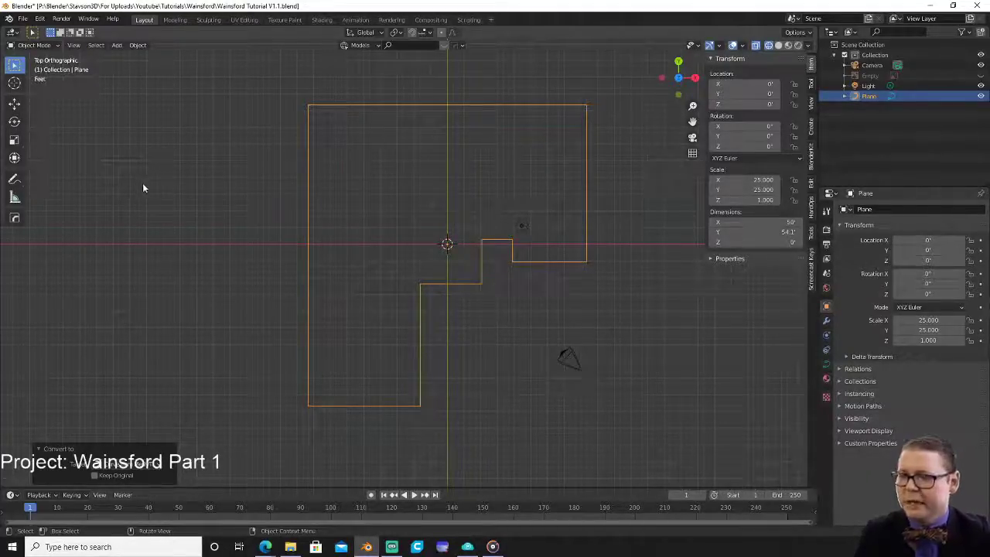
# Review the object conversion commands for curve from mesh and mesh from curve, including the shortcut options.
pyautogui.click(116, 47)
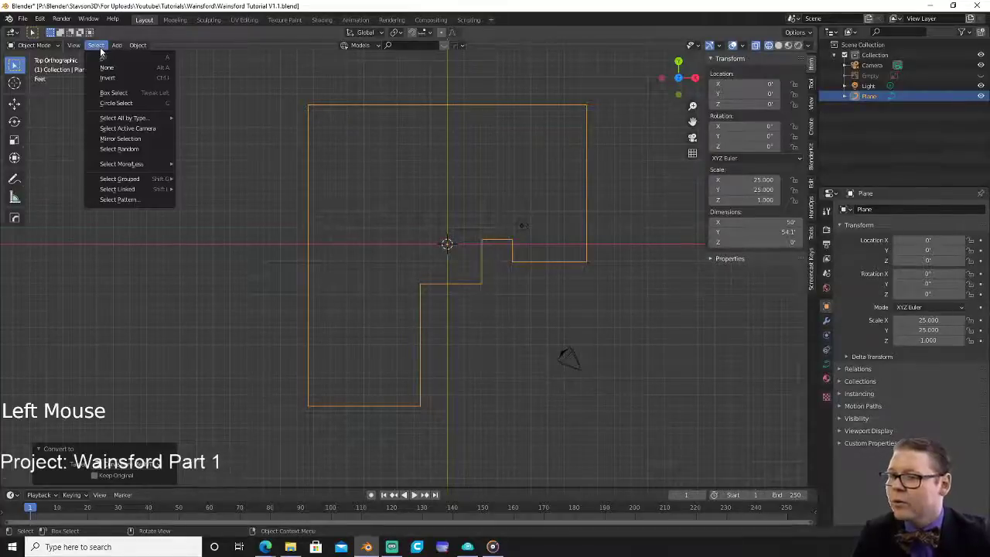
pyautogui.moveTo(139, 45)
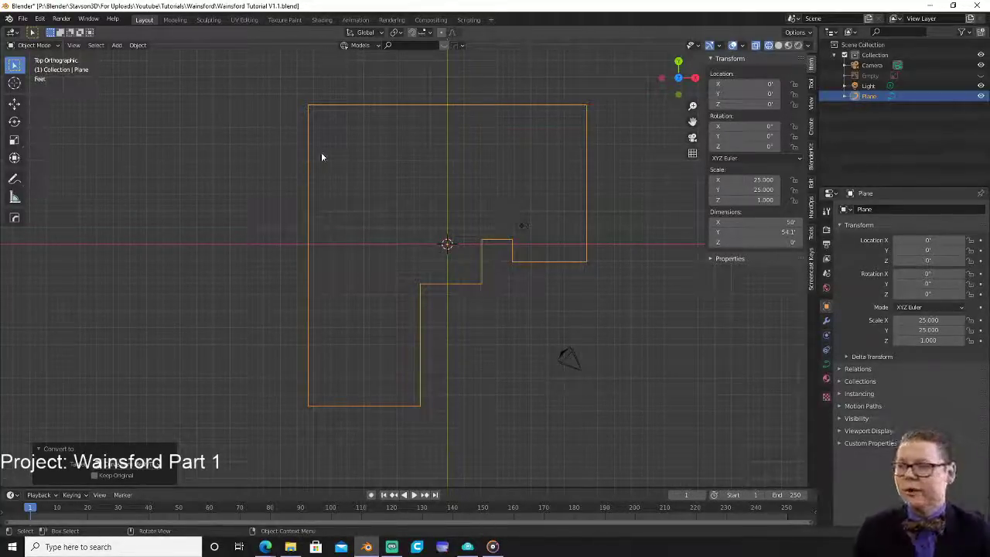
pyautogui.click(137, 45)
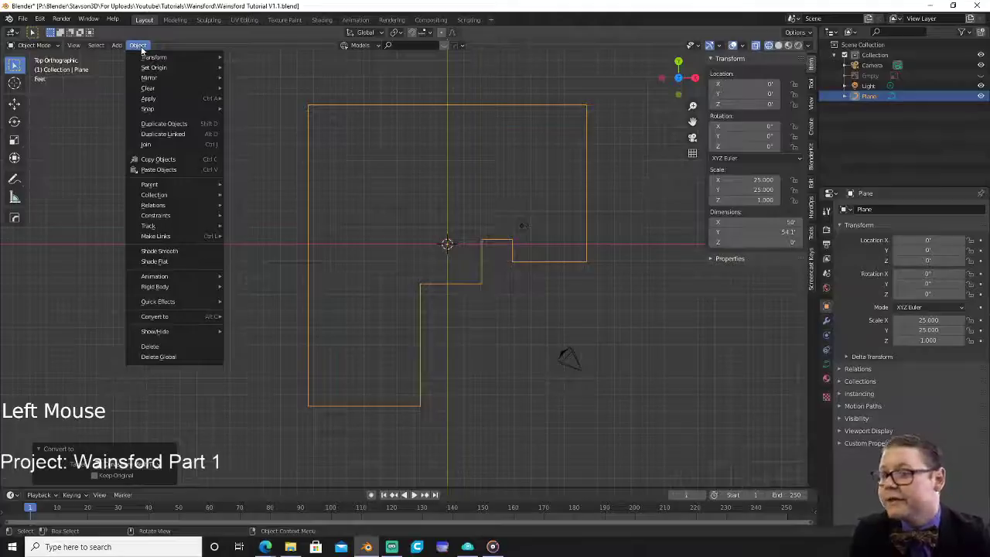
pyautogui.moveTo(171, 64)
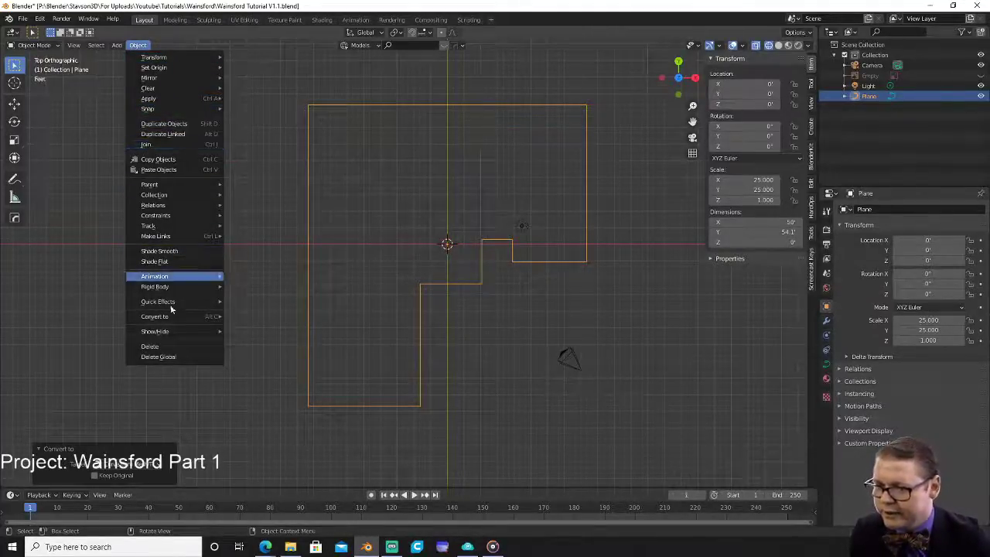
pyautogui.moveTo(184, 316)
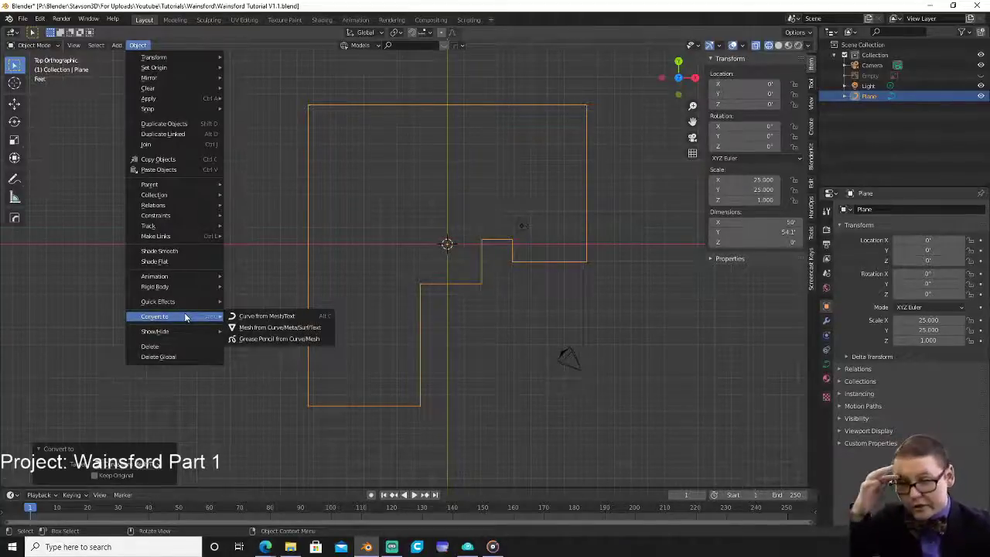
pyautogui.rightClick(303, 318)
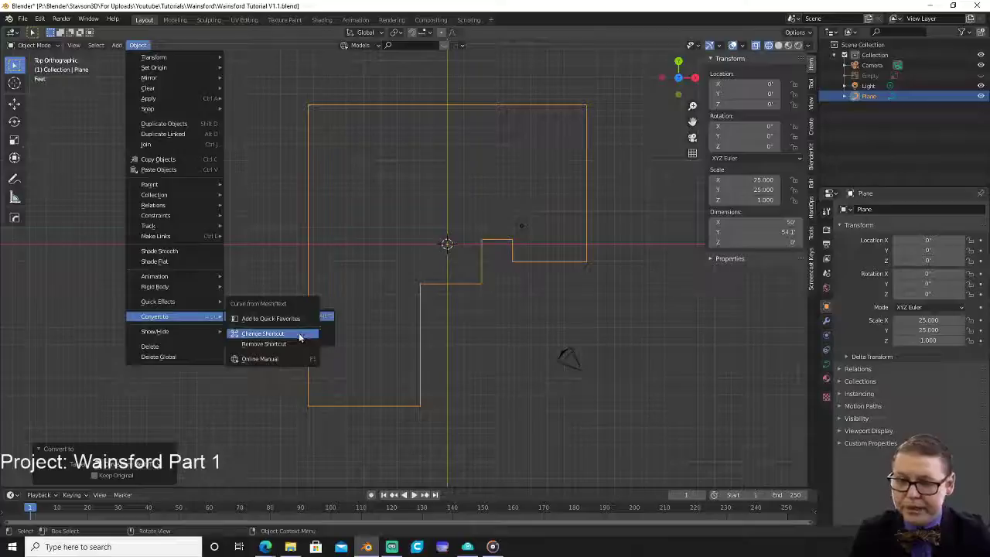
pyautogui.press('Escape')
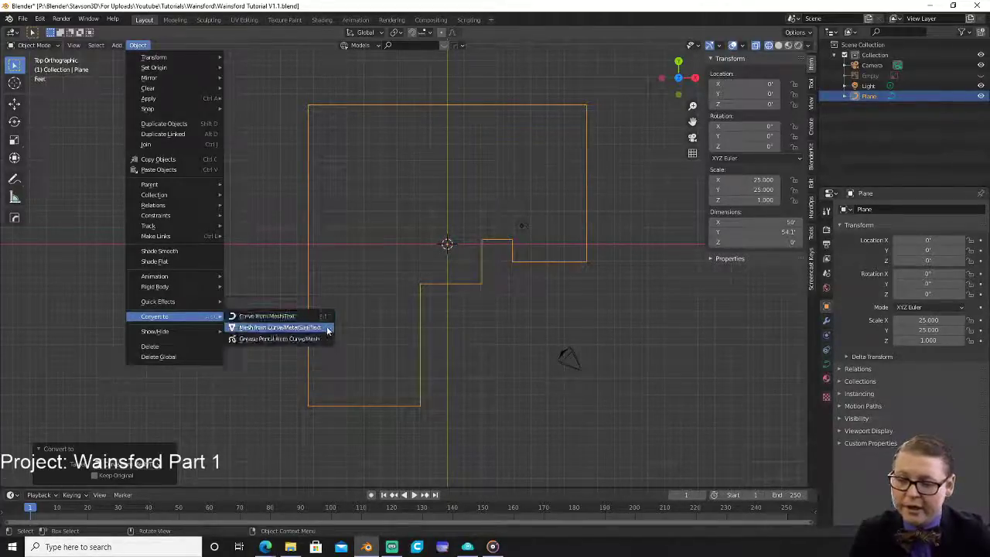
pyautogui.rightClick(332, 328)
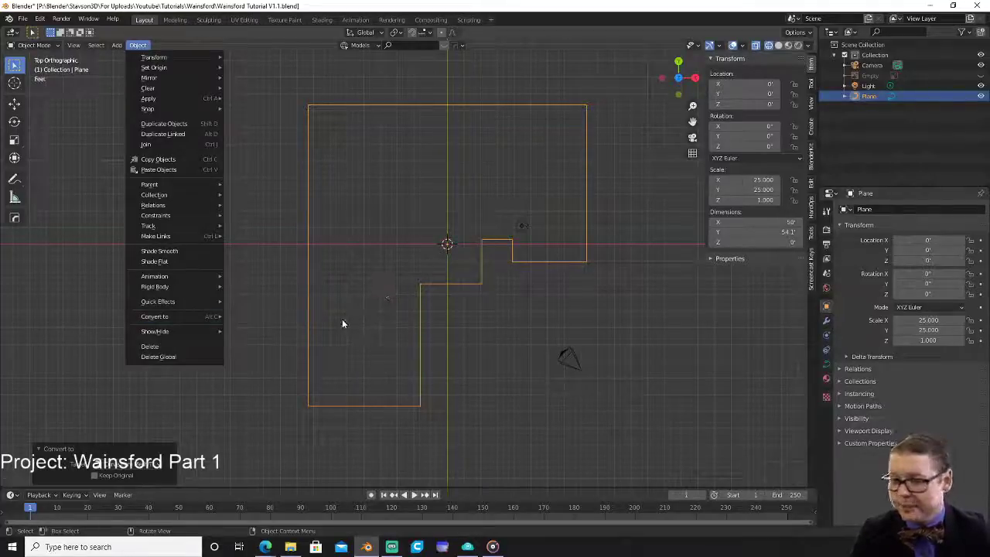
pyautogui.click(230, 403)
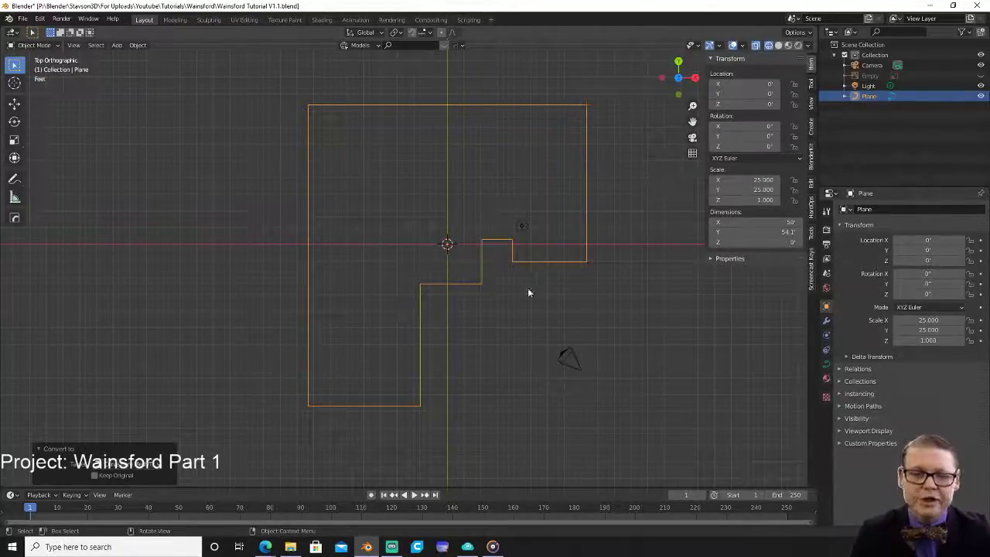
# Select the footprint curve again and open it in Edit Mode in a tilted perspective view.
pyautogui.click(550, 202)
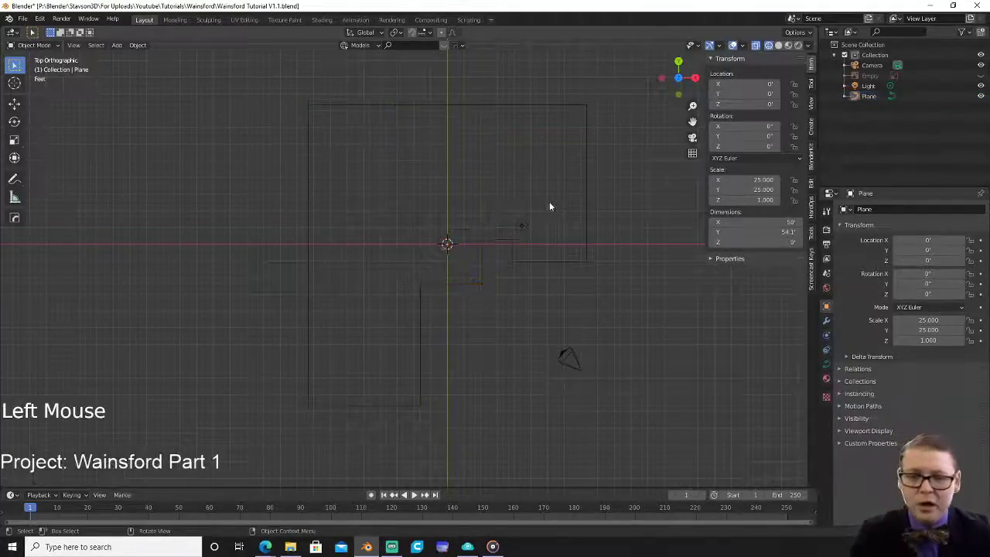
pyautogui.click(511, 244)
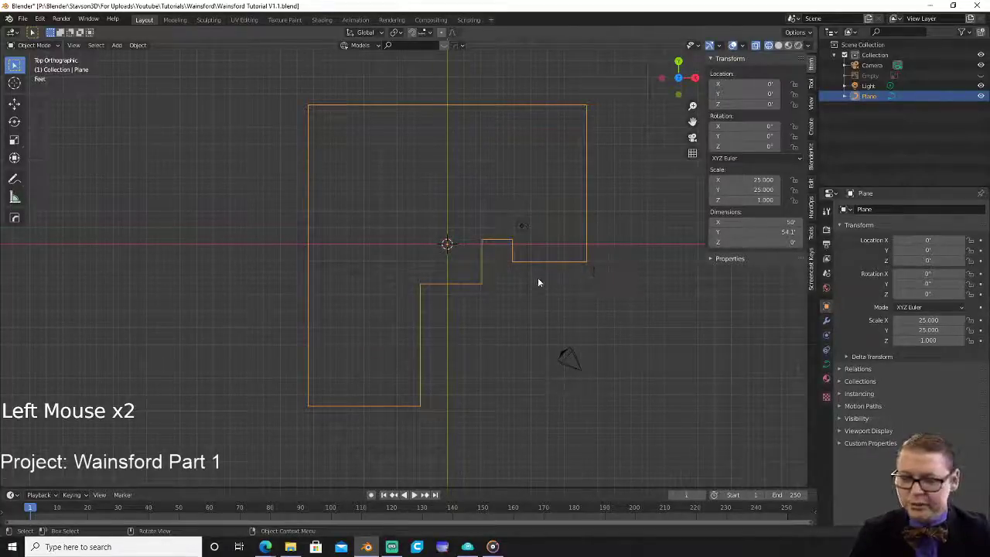
pyautogui.moveTo(579, 276); pyautogui.dragTo(575, 249, button='middle')
pyautogui.press('Tab')
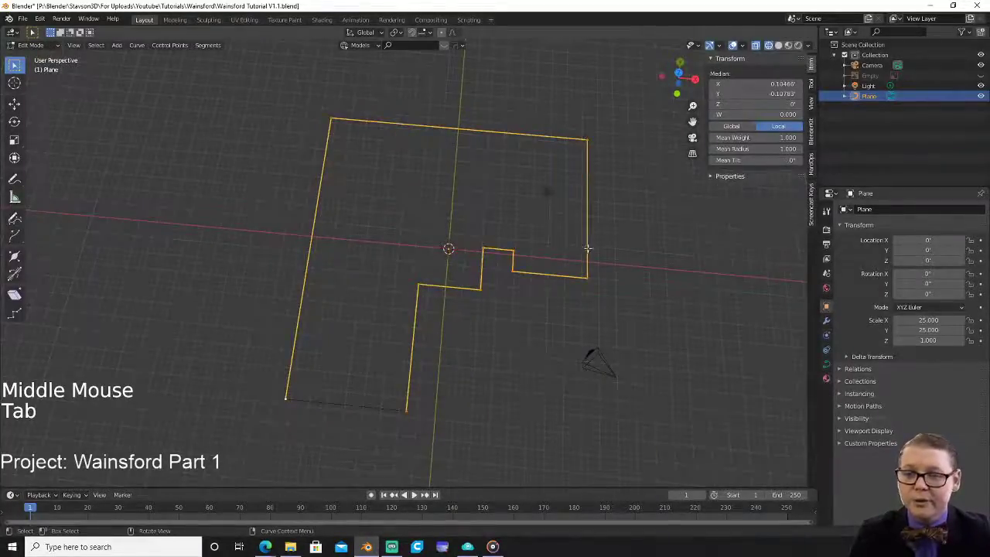
pyautogui.click(587, 140)
pyautogui.press('g')
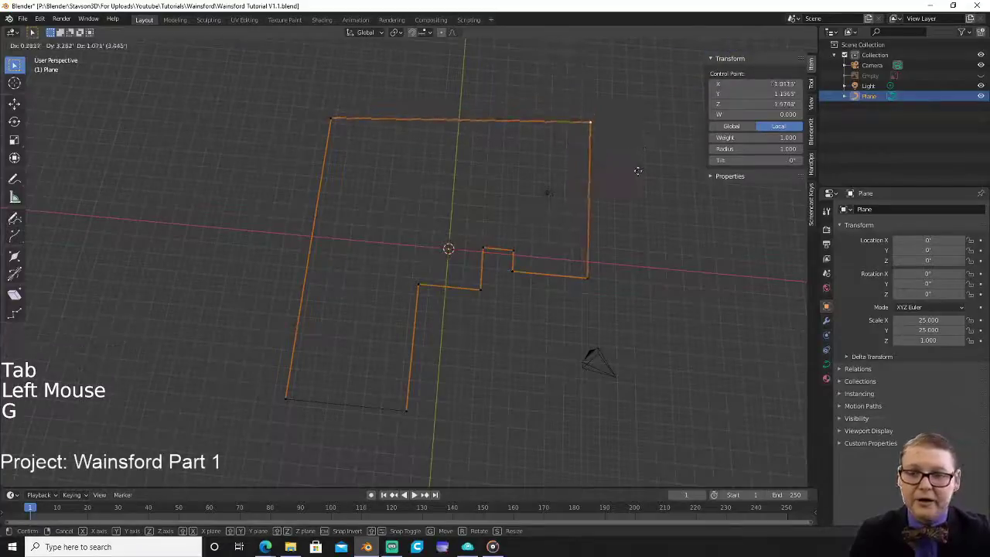
pyautogui.rightClick(639, 166)
pyautogui.click(332, 120)
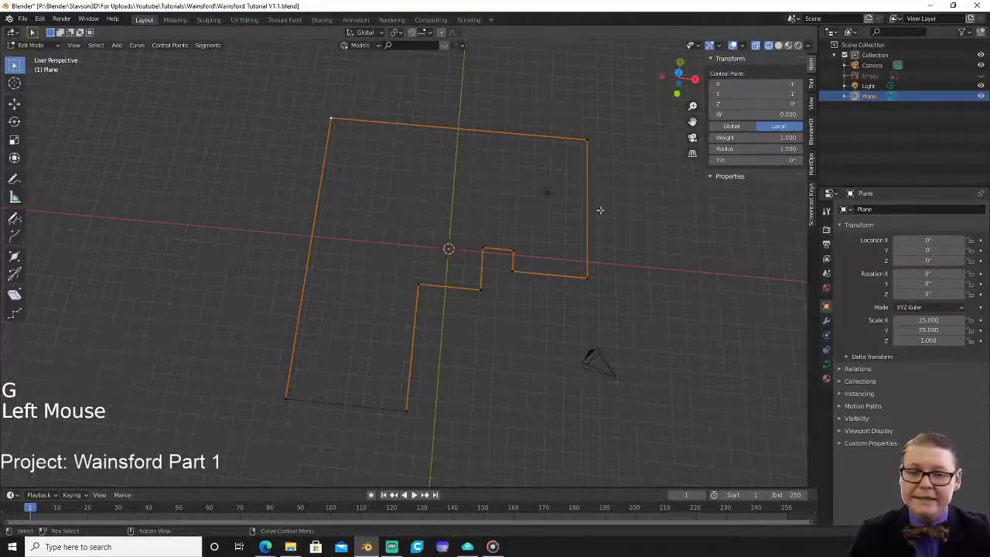
# Return to Object Mode in top view and generate Archipack walls from the footprint curve using the Outside 30x240 preset.
pyautogui.press('KP_7')
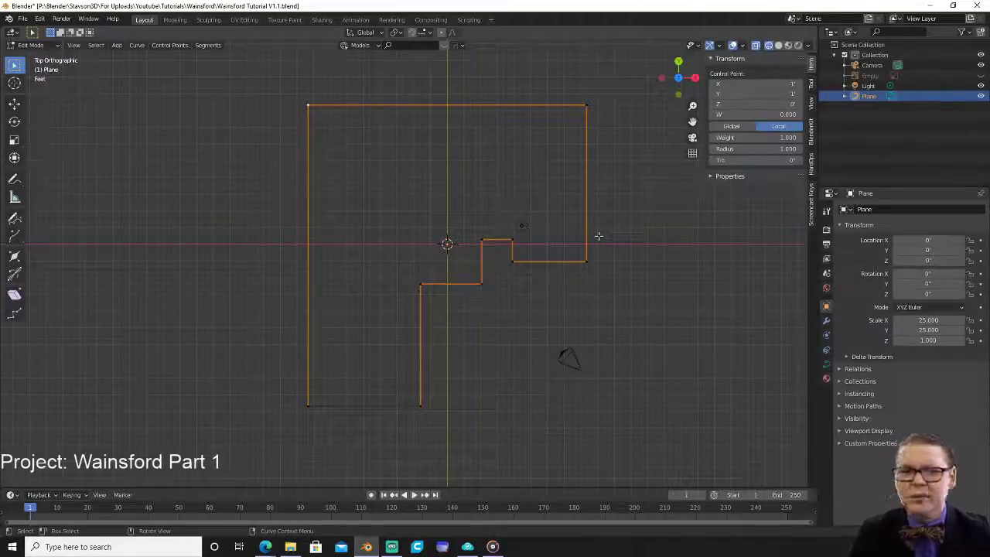
pyautogui.press('Tab')
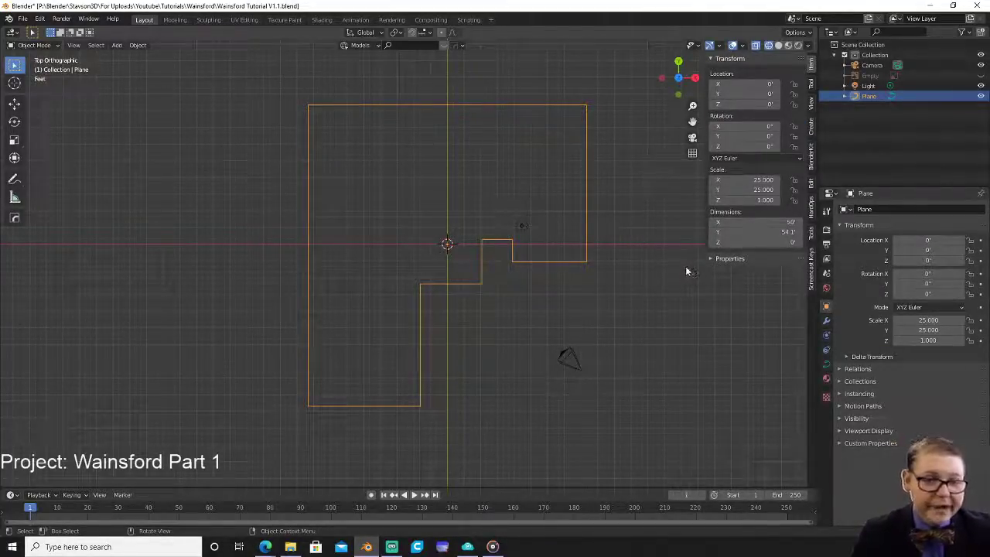
pyautogui.click(811, 129)
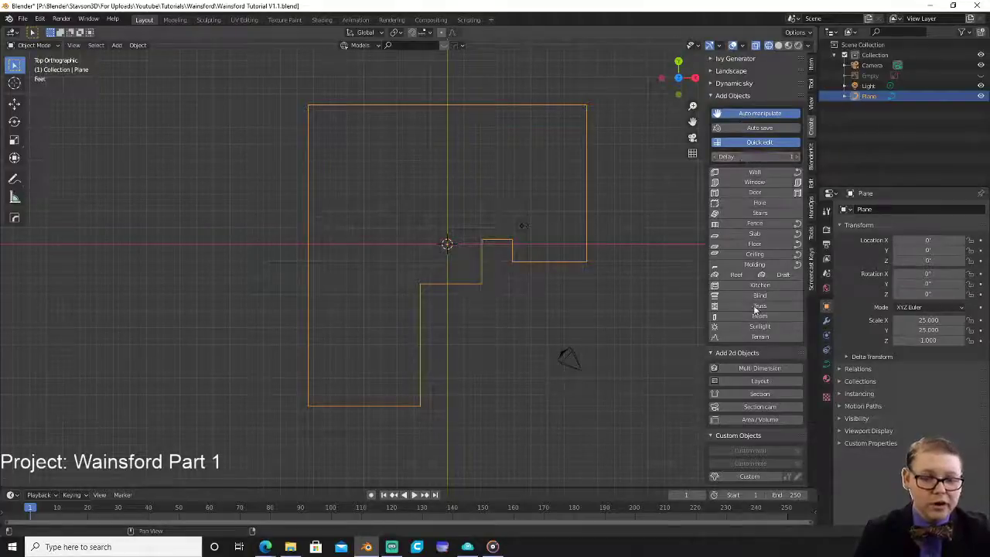
pyautogui.click(799, 177)
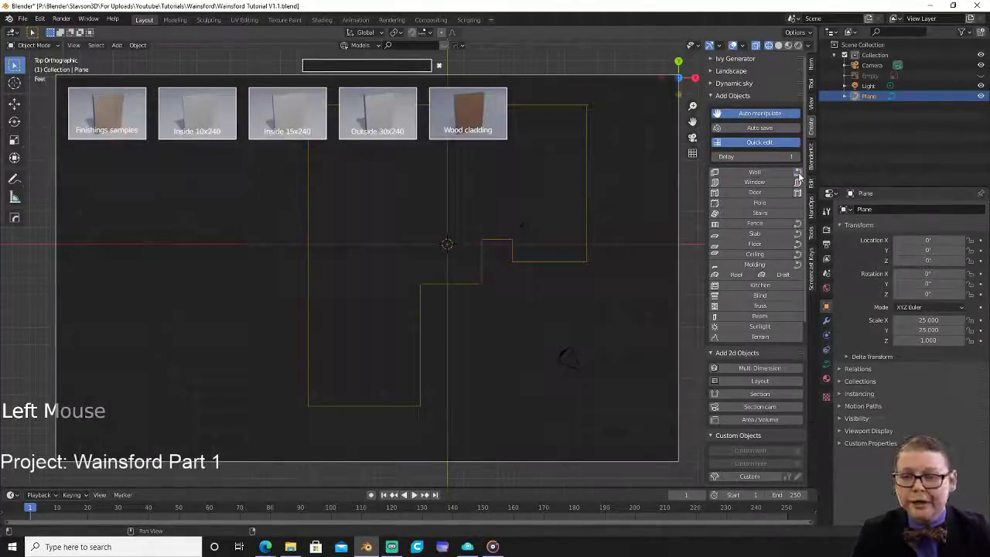
pyautogui.click(381, 116)
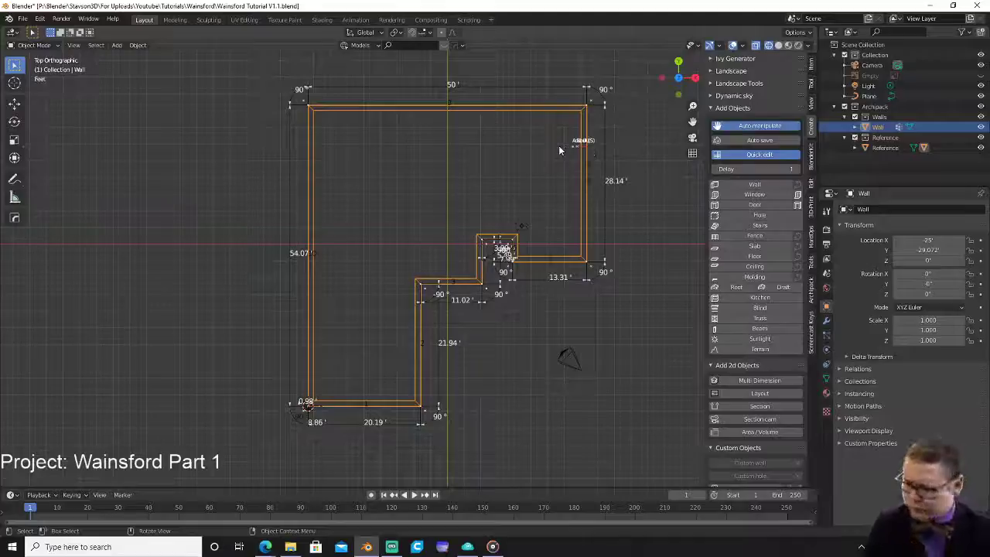
# Inspect the generated walls from several angles, in wireframe and in solid shading.
pyautogui.moveTo(548, 151); pyautogui.dragTo(519, 107, button='middle')
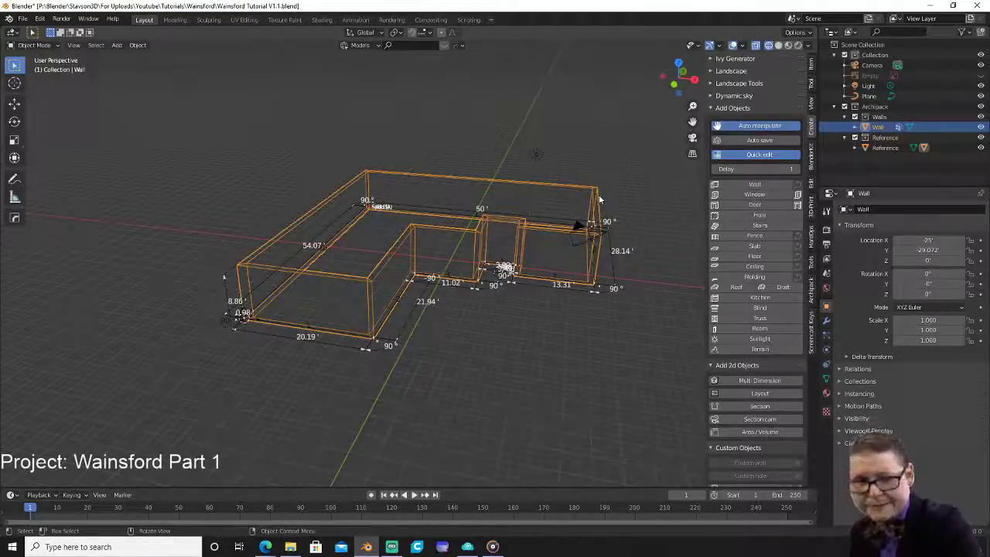
pyautogui.moveTo(599, 199); pyautogui.dragTo(568, 318, button='middle')
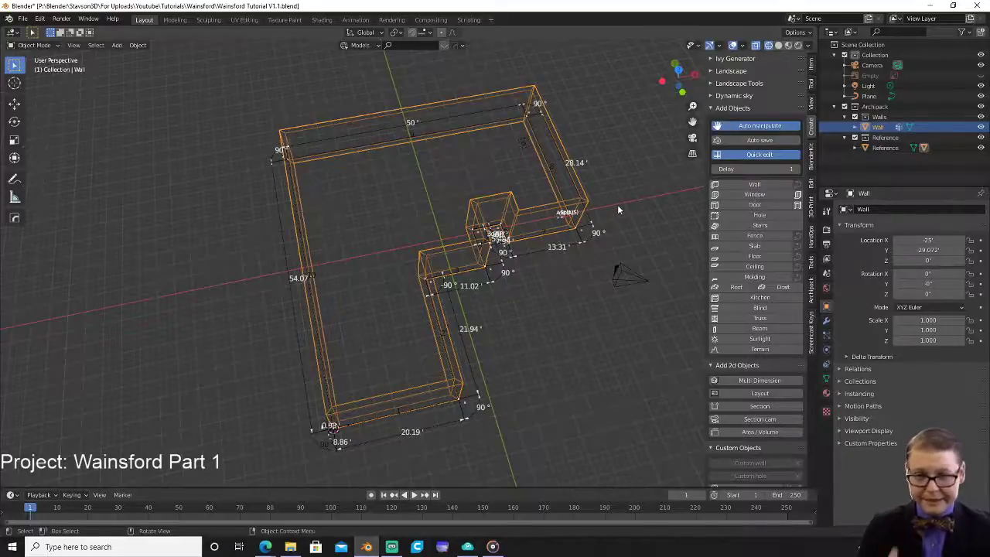
pyautogui.moveTo(616, 186); pyautogui.dragTo(599, 171, button='middle')
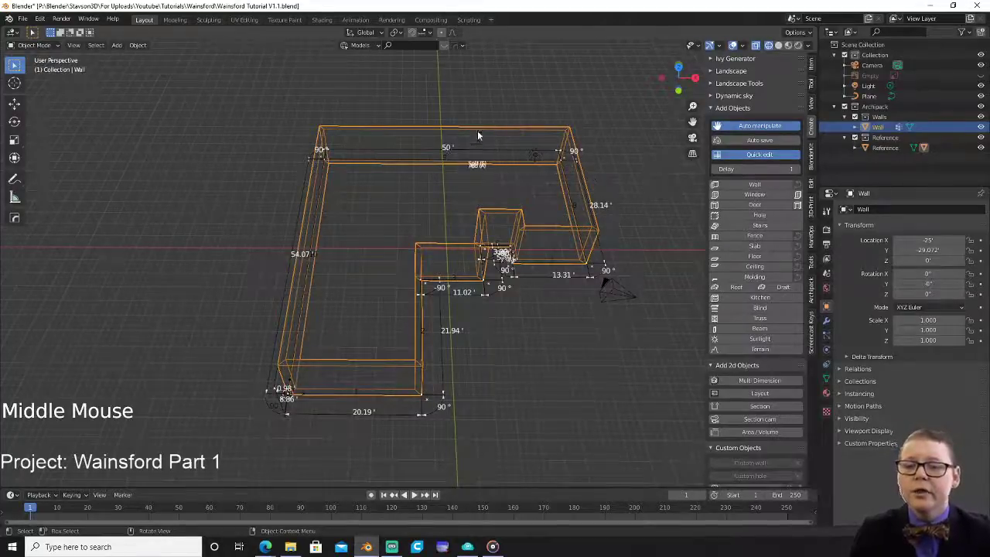
pyautogui.press('z')
pyautogui.moveTo(647, 159); pyautogui.dragTo(424, 287, button='middle')
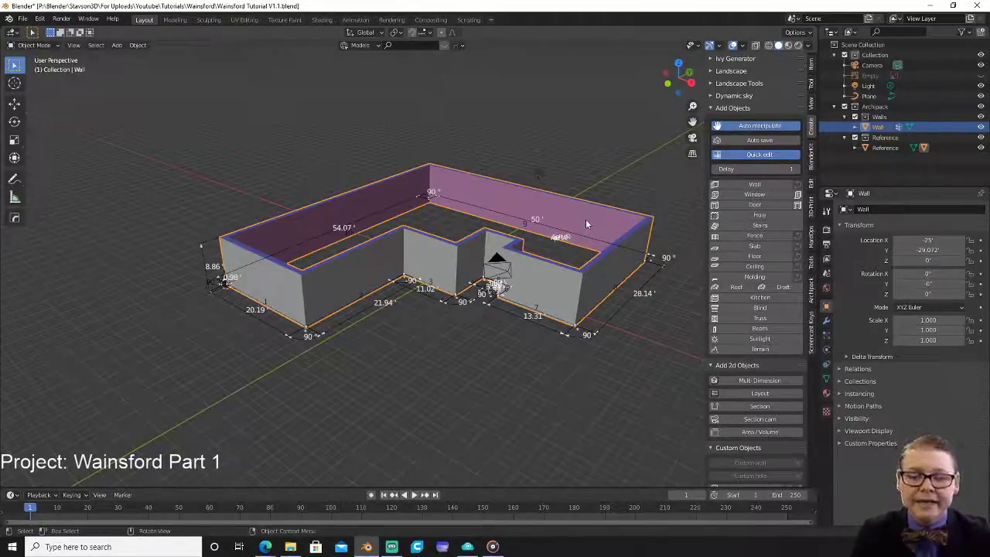
# Try to move the inner vertices of the 50-foot wall along the Y axis in Edit Mode, using wireframe top view.
pyautogui.press('KP_7')
pyautogui.scroll(3, 528, 192)
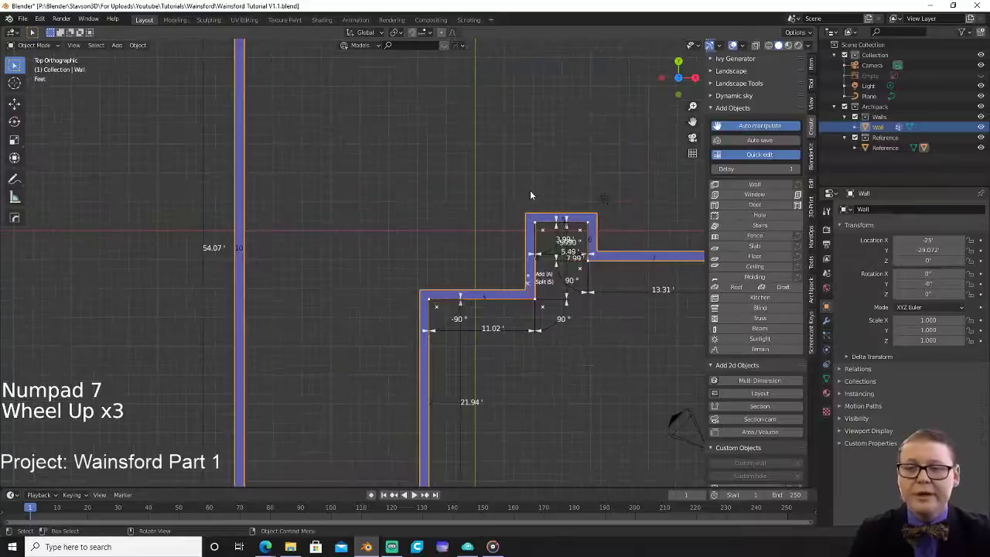
pyautogui.scroll(-2, 516, 132)
pyautogui.keyDown('shift'); pyautogui.moveTo(501, 151); pyautogui.dragTo(490, 206, button='middle'); pyautogui.keyUp('shift')
pyautogui.press('Tab')
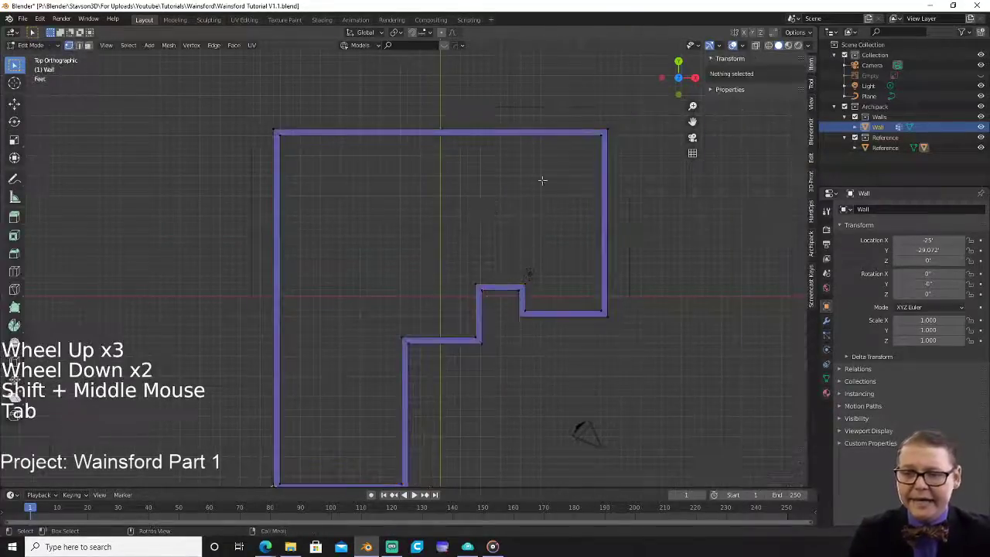
pyautogui.press('z')
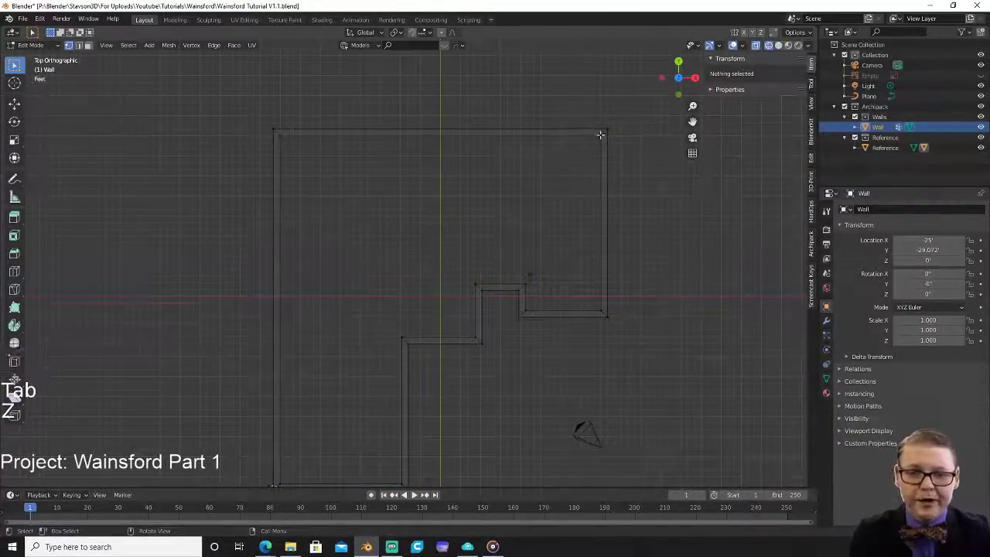
pyautogui.moveTo(605, 133); pyautogui.dragTo(259, 164)
pyautogui.press('g')
pyautogui.press('y')
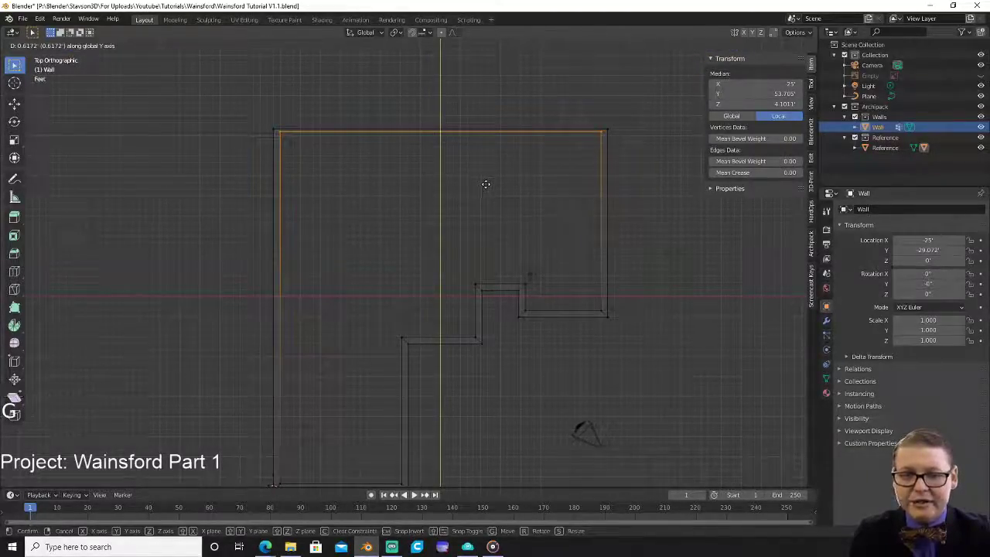
pyautogui.click(486, 183)
pyautogui.press('Tab')
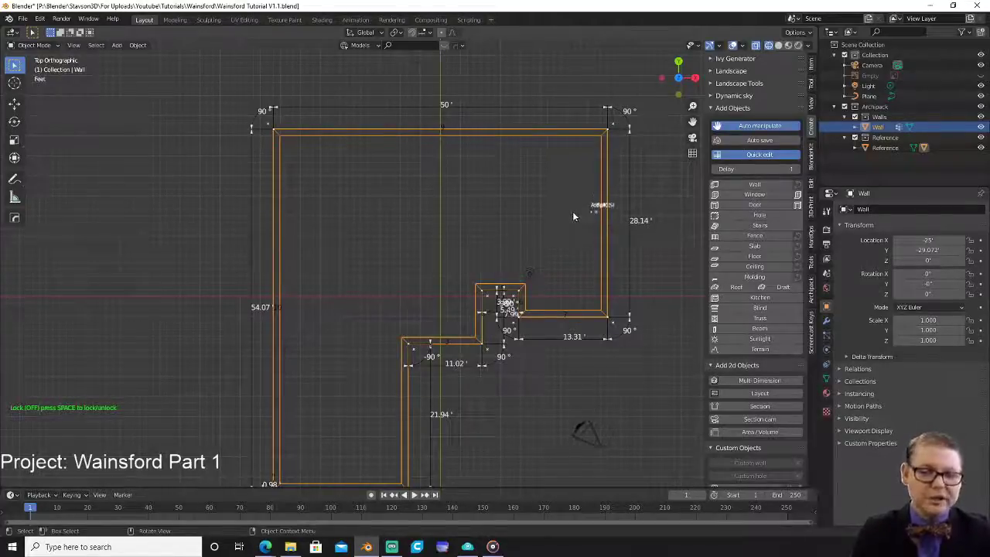
# Show the Archipack wall settings and set the wall width to 0.5 feet.
pyautogui.click(813, 291)
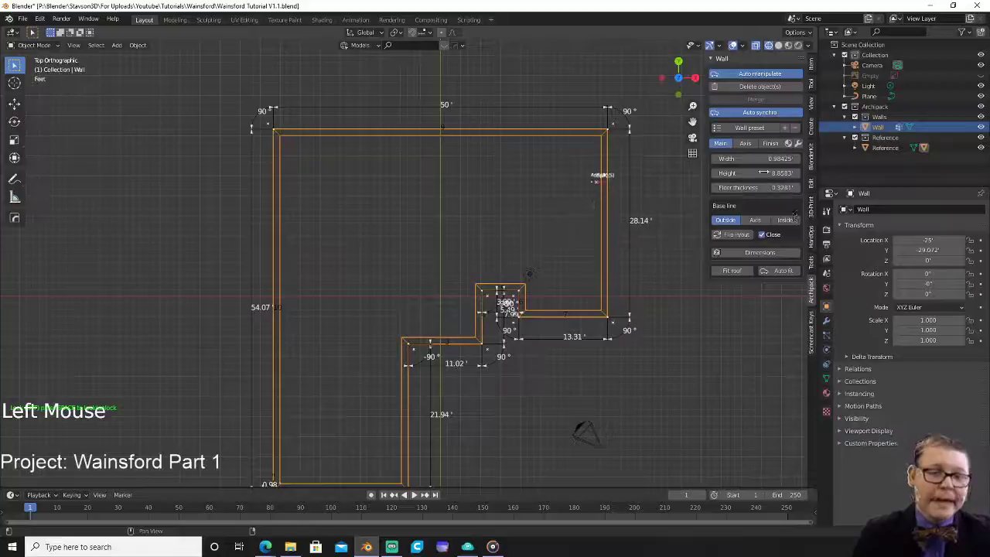
pyautogui.moveTo(562, 293); pyautogui.dragTo(526, 200, button='middle')
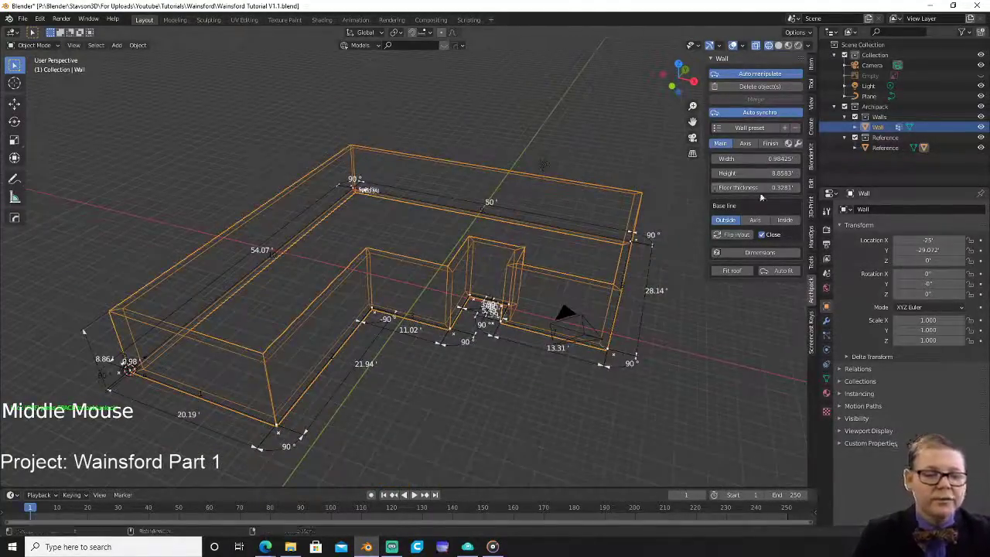
pyautogui.click(768, 159)
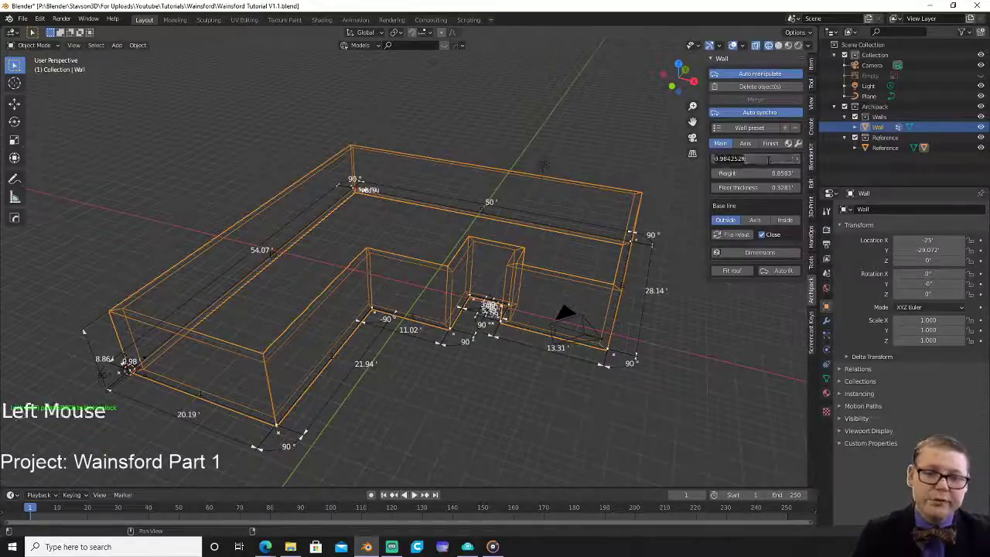
pyautogui.write('0.5')
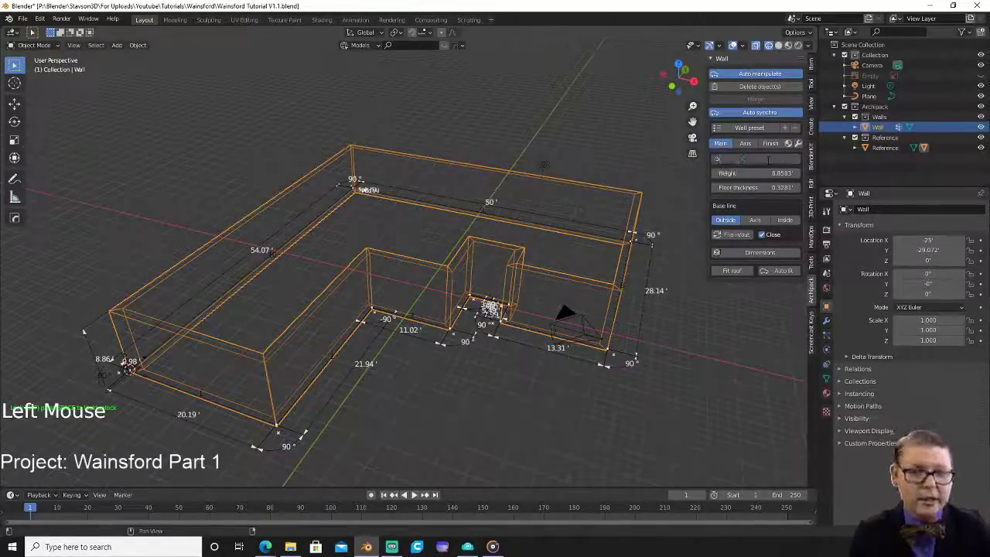
pyautogui.press('Return')
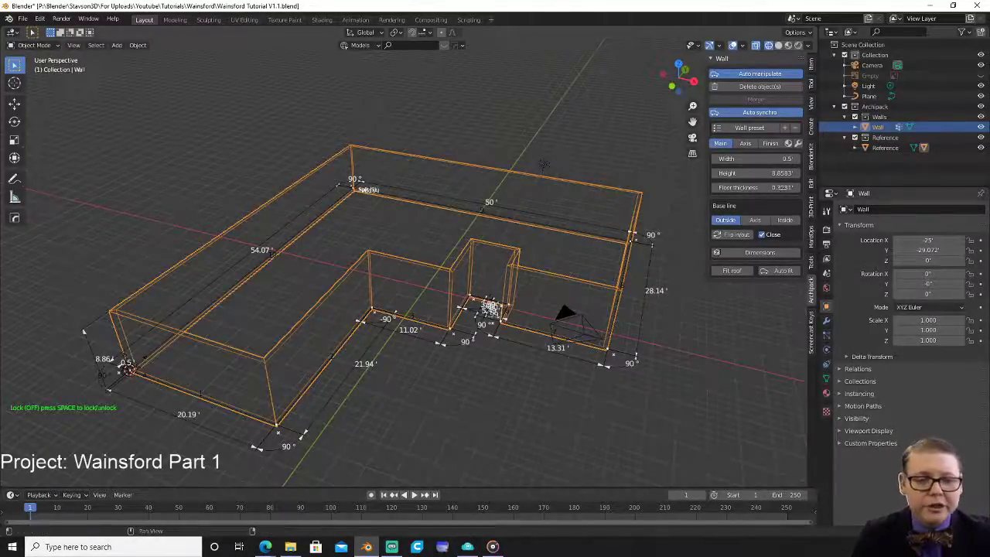
# Set the wall's floor thickness to 2 feet and its height to 11 feet.
pyautogui.click(754, 188)
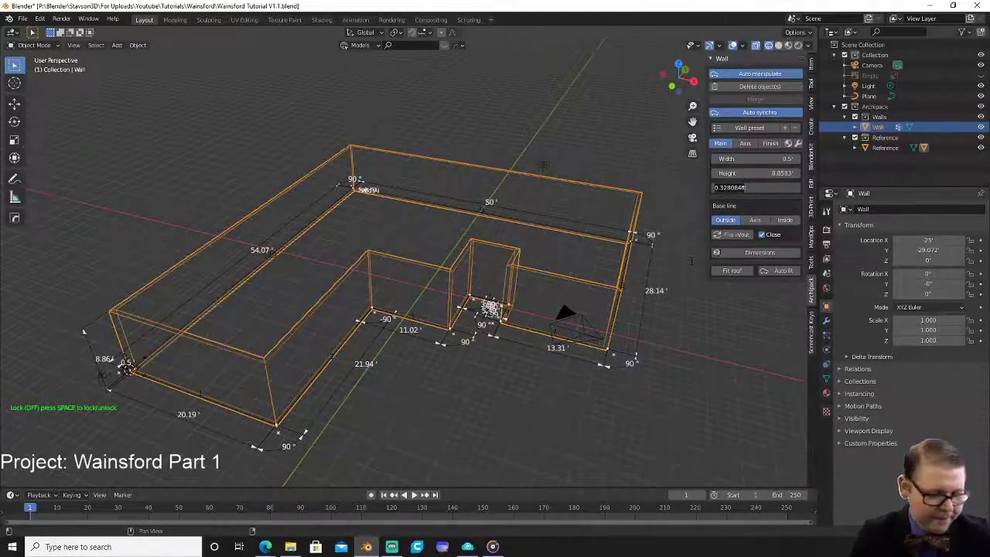
pyautogui.write('2')
pyautogui.press('Return')
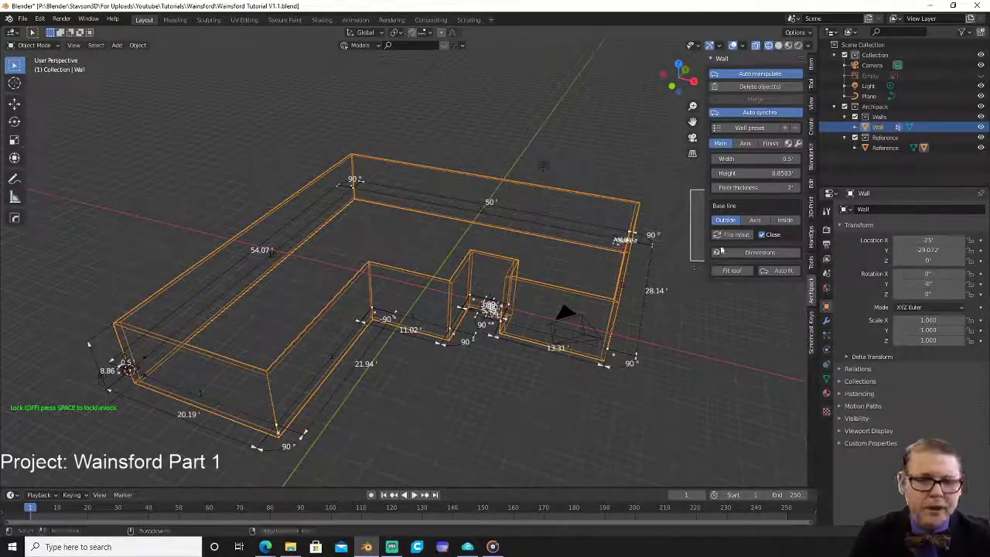
pyautogui.click(755, 172)
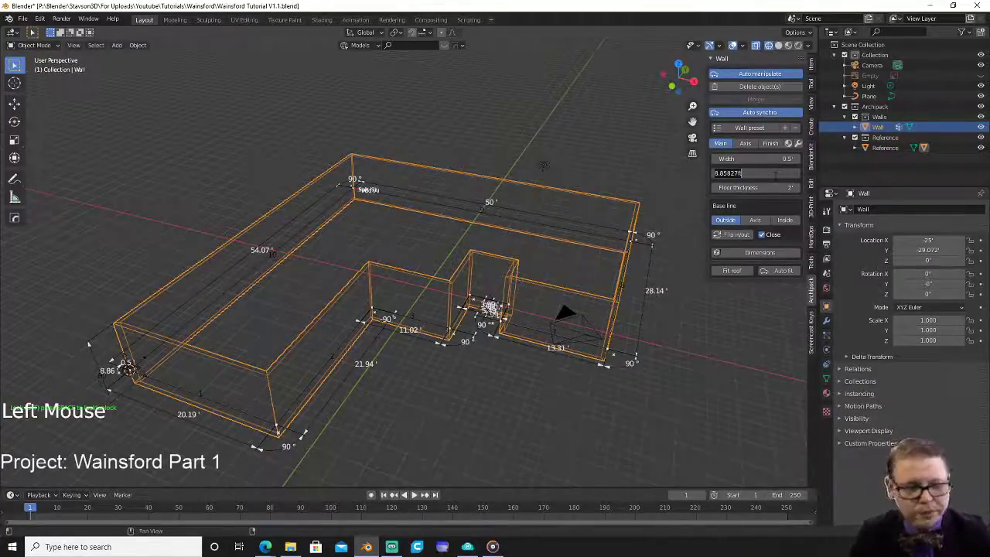
pyautogui.write('11')
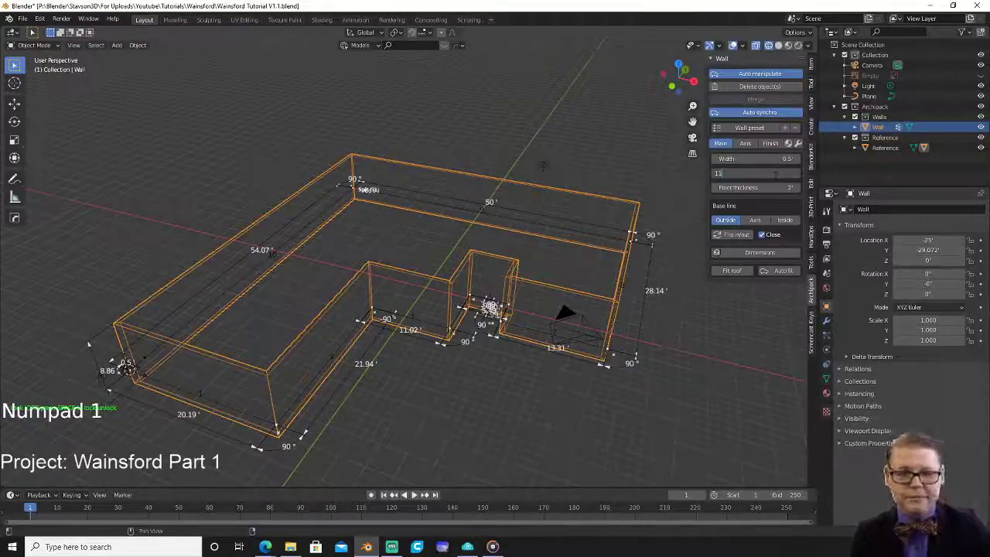
pyautogui.press('Return')
# Display the walls in solid shading and examine the entry recess up close and the whole building shell.
pyautogui.moveTo(558, 296)
pyautogui.mouseDown(button='middle')
pyautogui.moveTo(546, 266)
pyautogui.moveTo(551, 286)
pyautogui.mouseUp(button='middle')
pyautogui.press('z')
pyautogui.click(551, 258)
pyautogui.scroll(3, 551, 286)
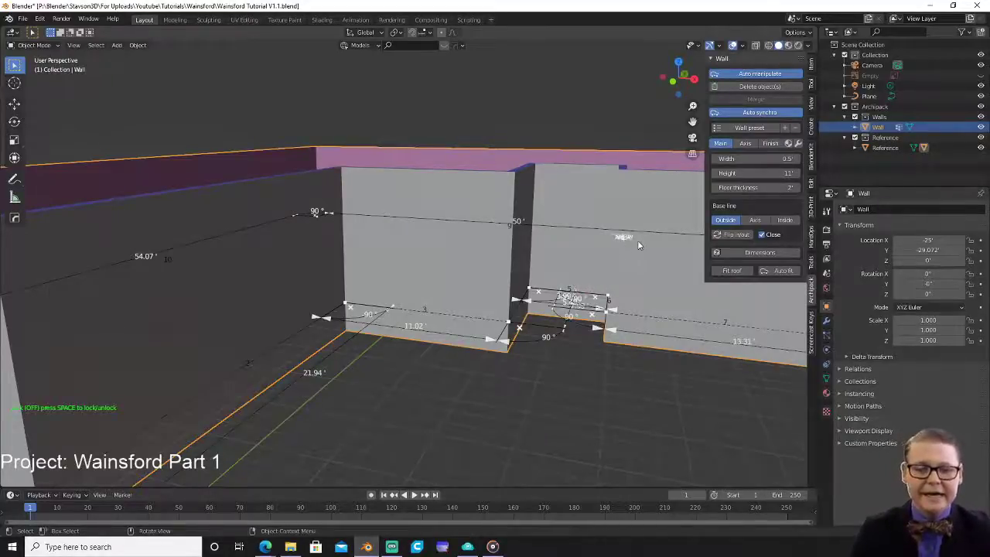
pyautogui.moveTo(649, 267); pyautogui.dragTo(638, 274, button='middle')
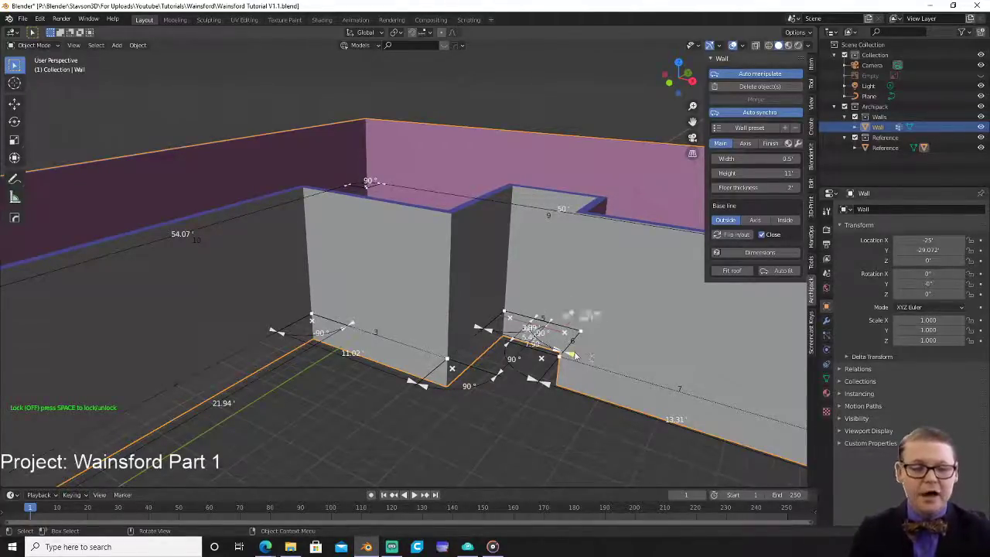
pyautogui.keyDown('shift'); pyautogui.moveTo(576, 354); pyautogui.dragTo(539, 317, button='middle'); pyautogui.keyUp('shift')
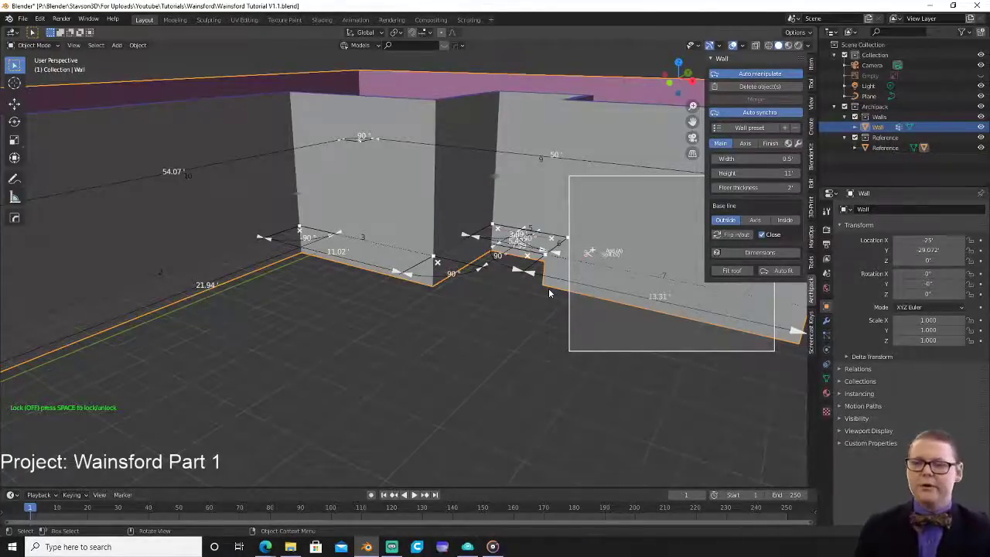
pyautogui.scroll(-4, 482, 190)
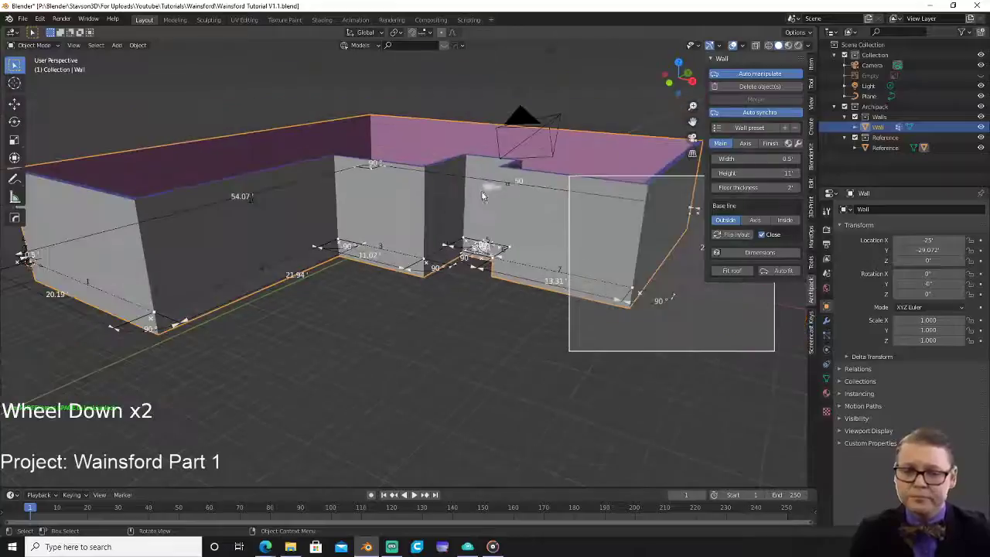
pyautogui.keyDown('shift'); pyautogui.moveTo(348, 255); pyautogui.dragTo(475, 241, button='middle'); pyautogui.keyUp('shift')
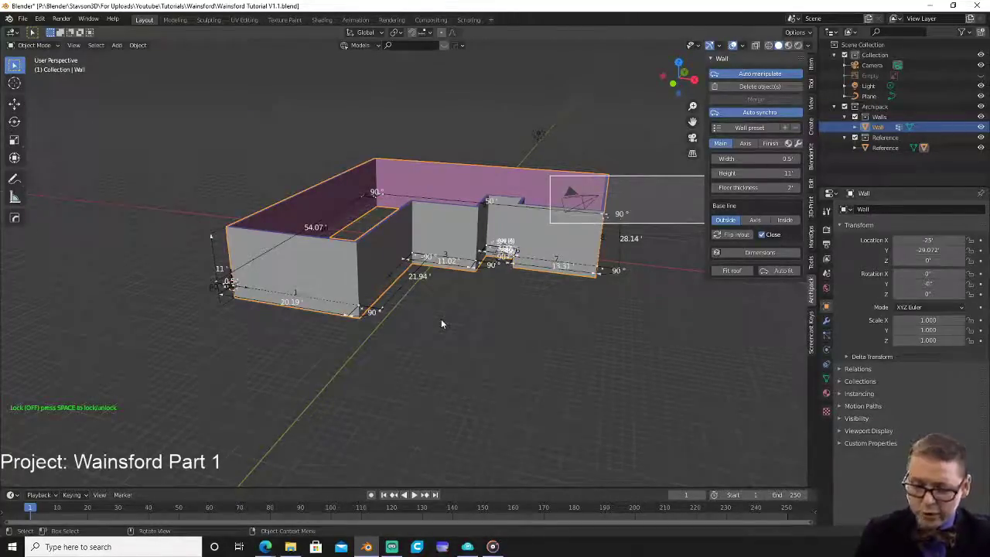
pyautogui.hotkey('shift', 'a')
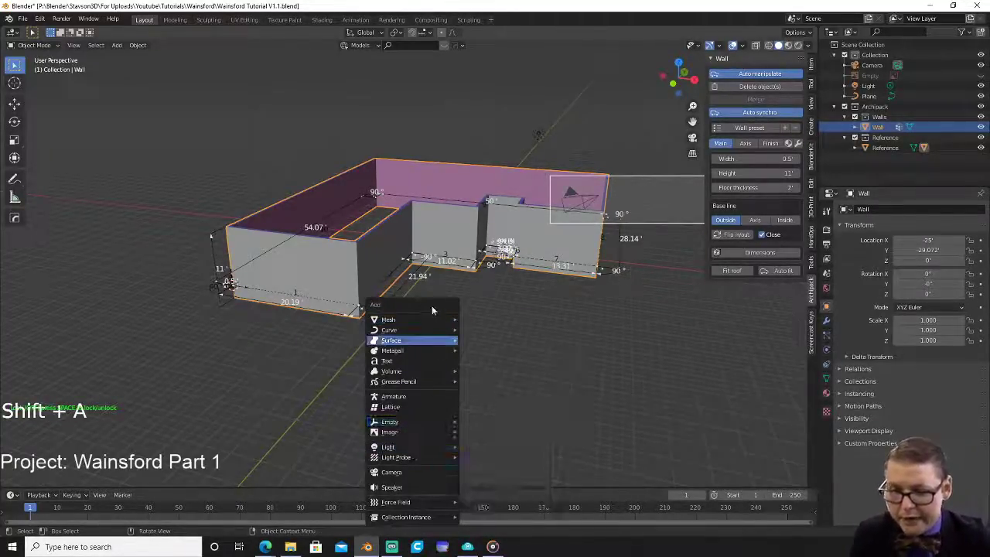
pyautogui.moveTo(427, 317)
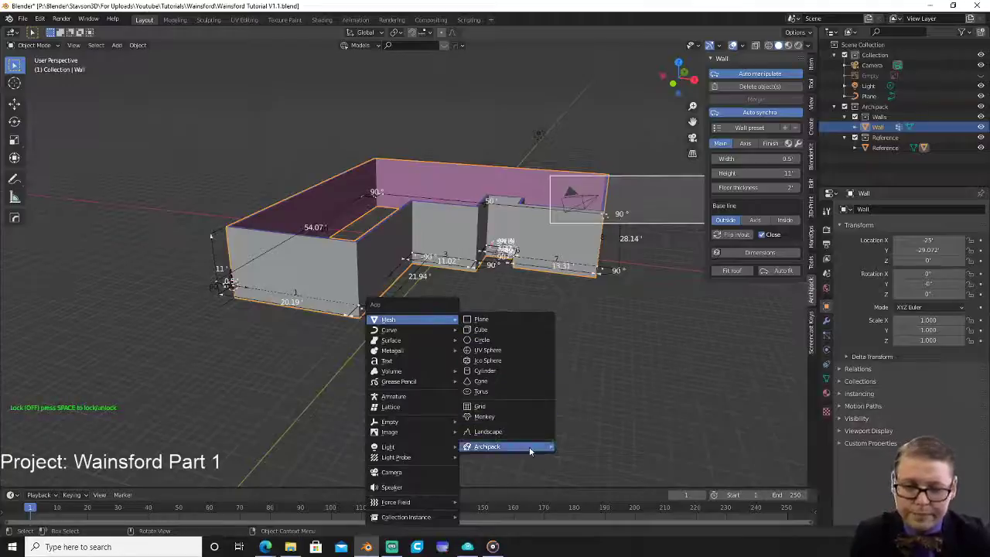
pyautogui.moveTo(529, 446)
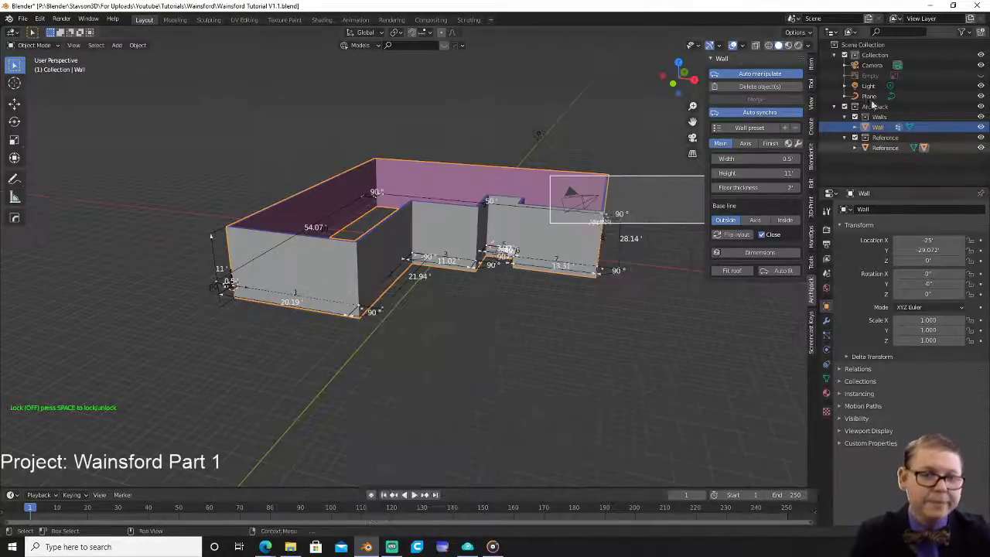
# Add an Archipack door with the Outside 100x200 preset to the back wall of the entry recess.
pyautogui.click(811, 127)
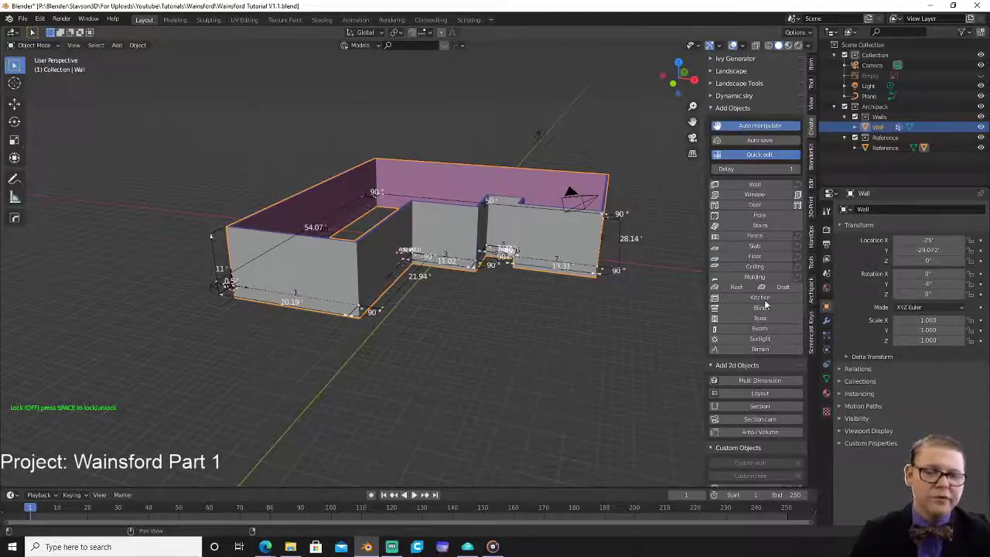
pyautogui.click(767, 204)
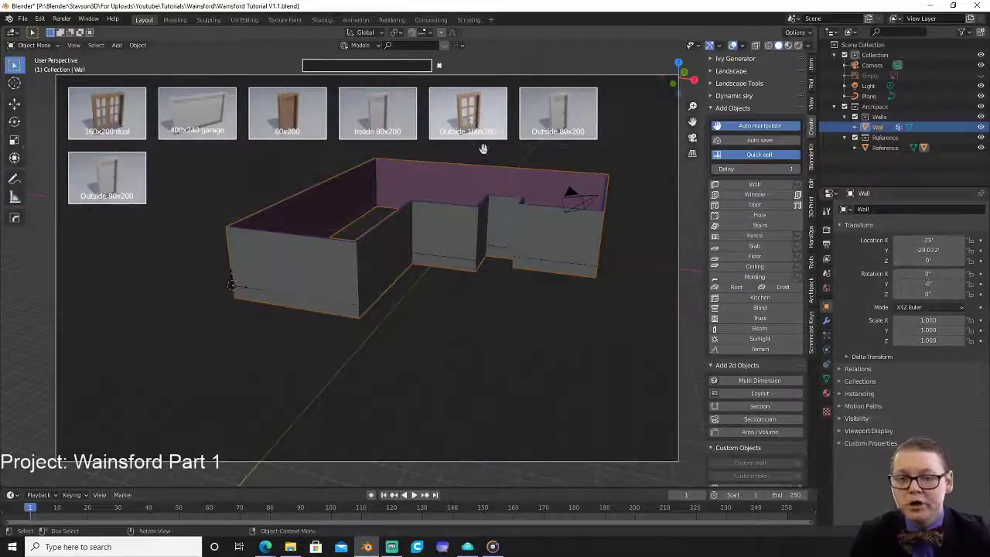
pyautogui.click(483, 147)
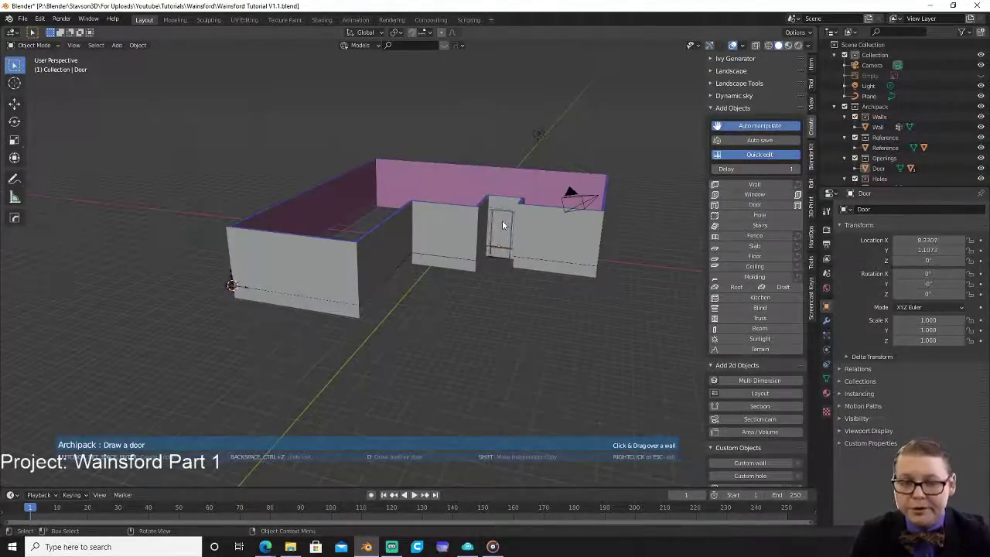
pyautogui.click(503, 220)
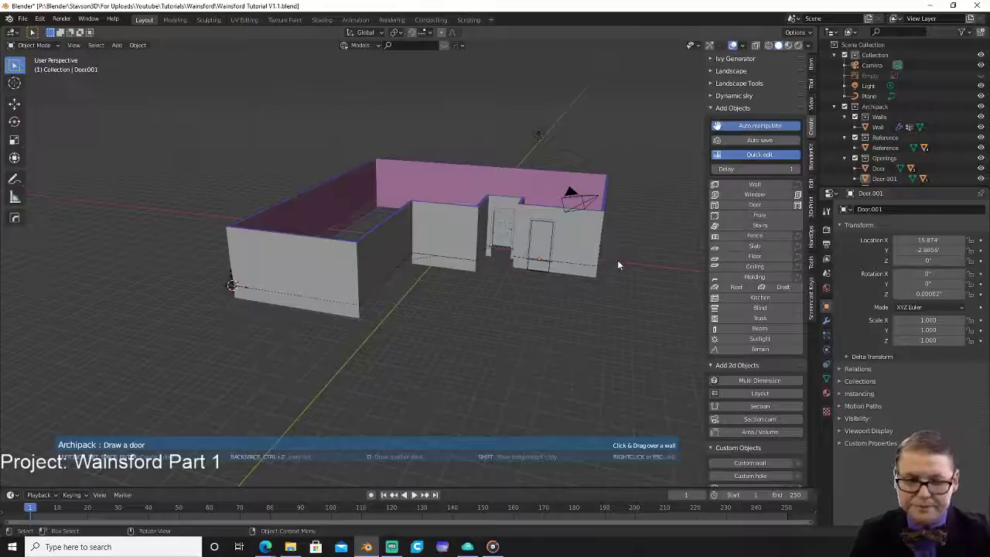
pyautogui.press('Escape')
# Examine the new door's fit within the recess wall, up close in perspective and from above.
pyautogui.scroll(6, 629, 264)
pyautogui.keyDown('shift'); pyautogui.moveTo(629, 265); pyautogui.dragTo(566, 217, button='middle'); pyautogui.keyUp('shift')
pyautogui.scroll(2, 581, 229)
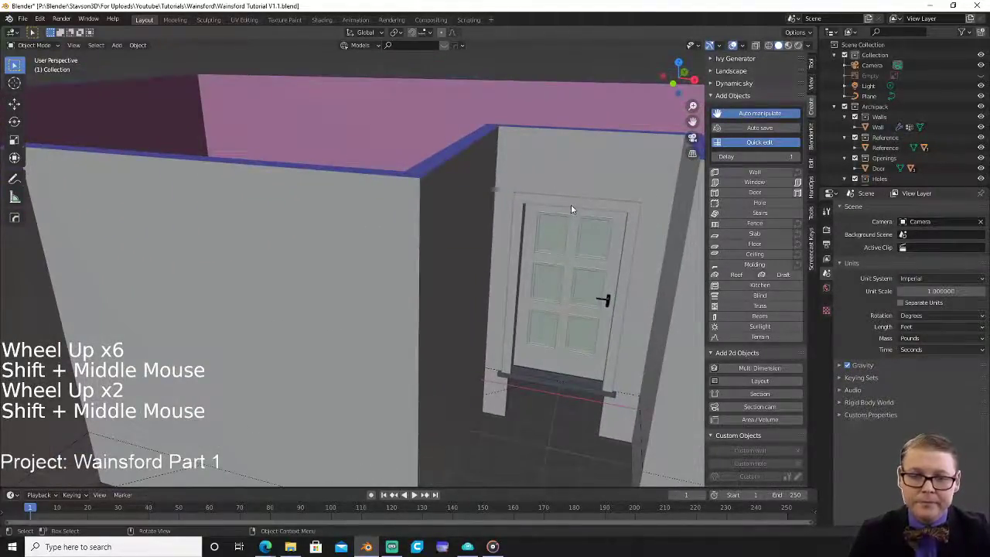
pyautogui.click(571, 206)
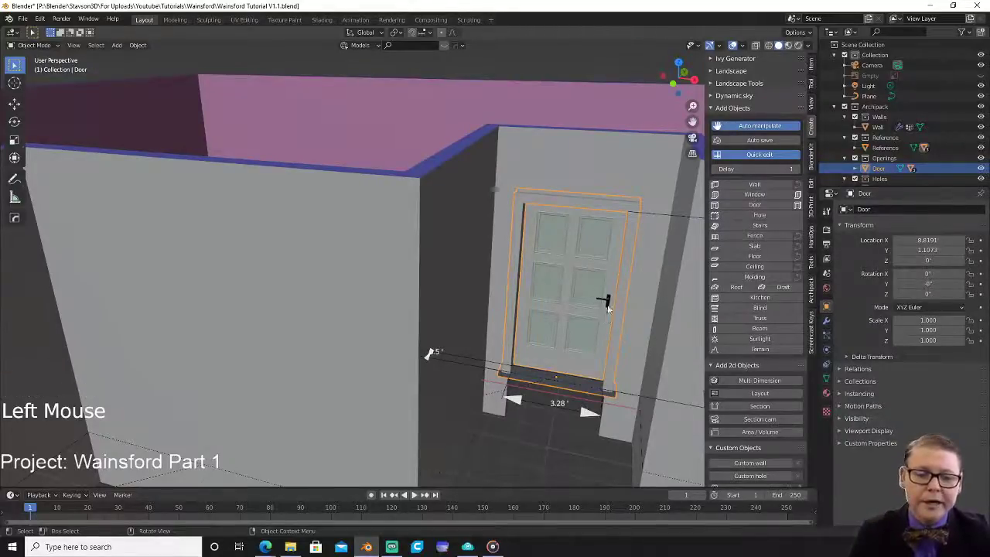
pyautogui.press('KP_7')
pyautogui.scroll(3, 599, 302)
pyautogui.keyDown('shift'); pyautogui.moveTo(600, 301); pyautogui.dragTo(414, 246, button='middle'); pyautogui.keyUp('shift')
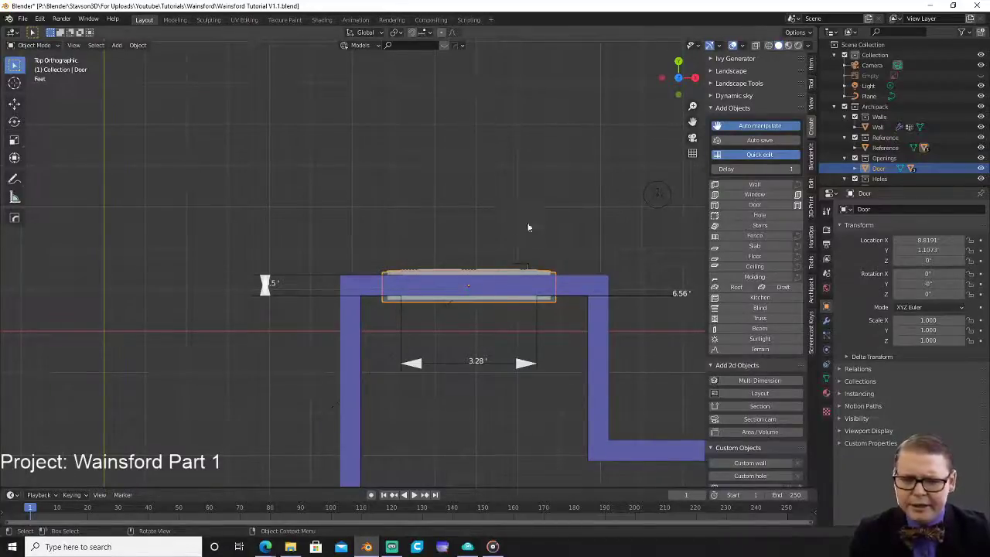
pyautogui.click(564, 280)
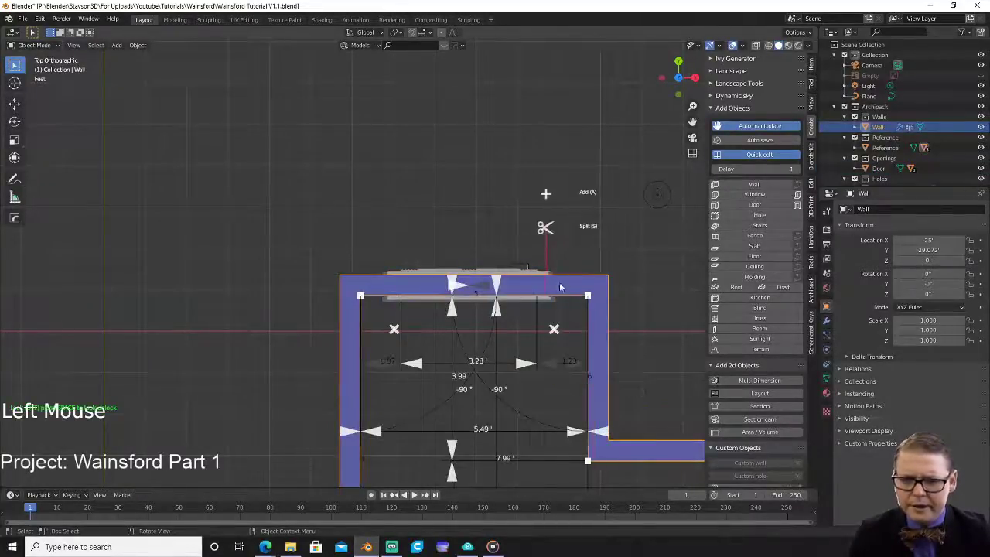
pyautogui.moveTo(569, 287); pyautogui.dragTo(563, 244, button='middle')
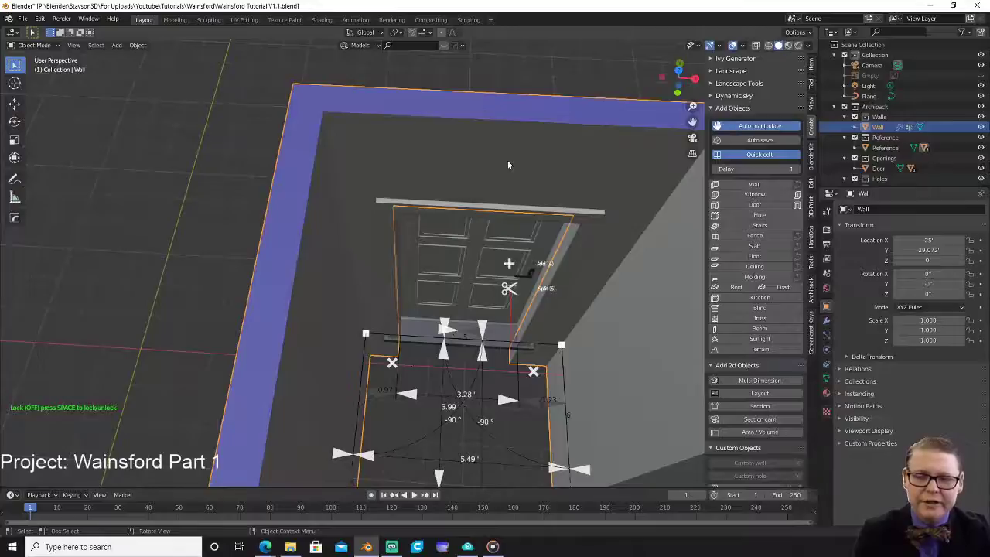
# In top view, move the door about 0.218 feet along the X axis towards the middle of the recess wall.
pyautogui.click(515, 211)
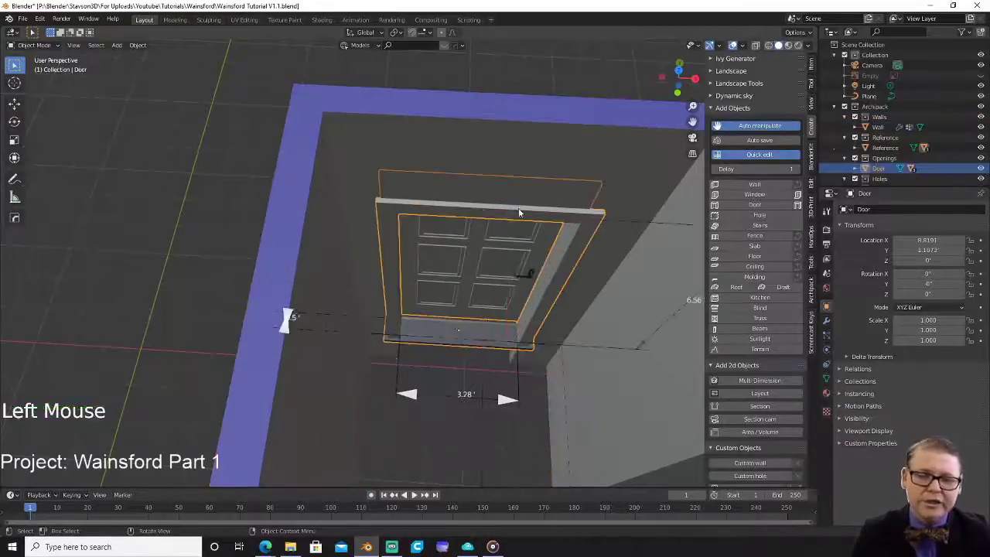
pyautogui.press('KP_7')
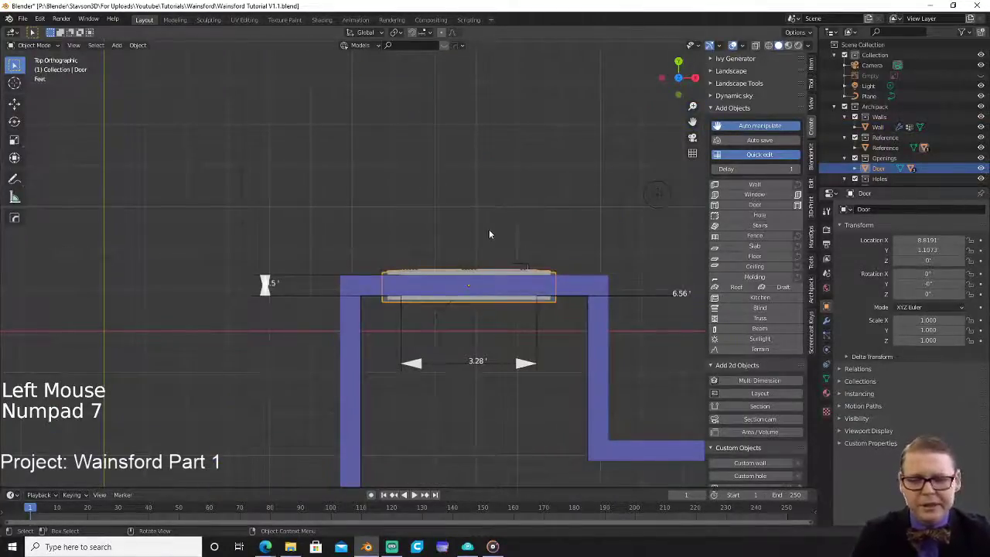
pyautogui.scroll(2, 515, 267)
pyautogui.press('g')
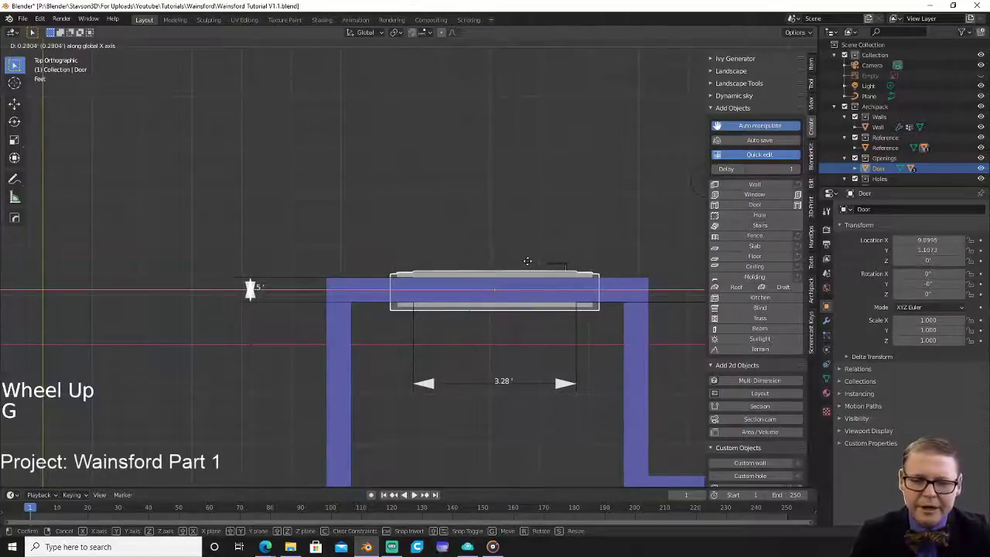
pyautogui.click(525, 262)
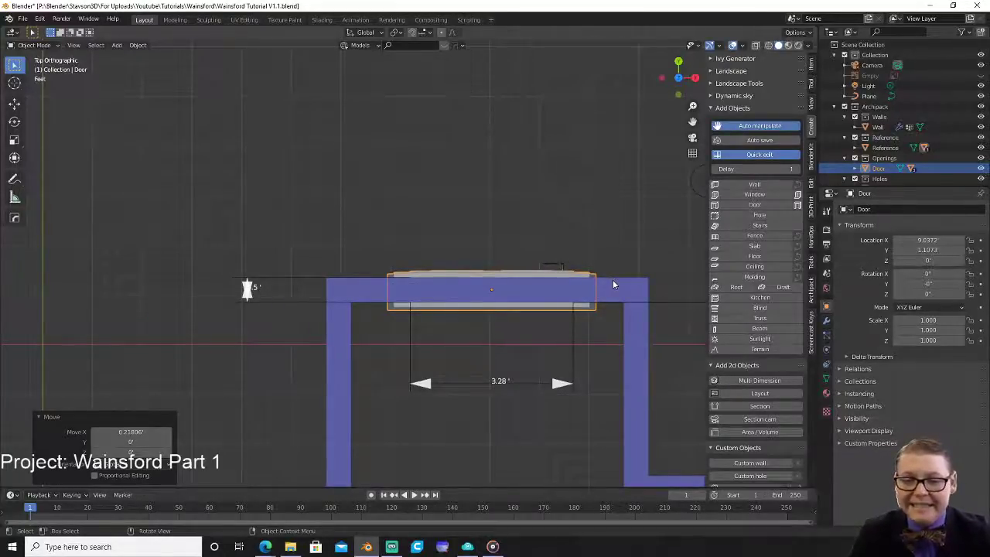
# Set snapping to Edge Center and try to snap the door to the middle of the recess wall.
pyautogui.click(430, 33)
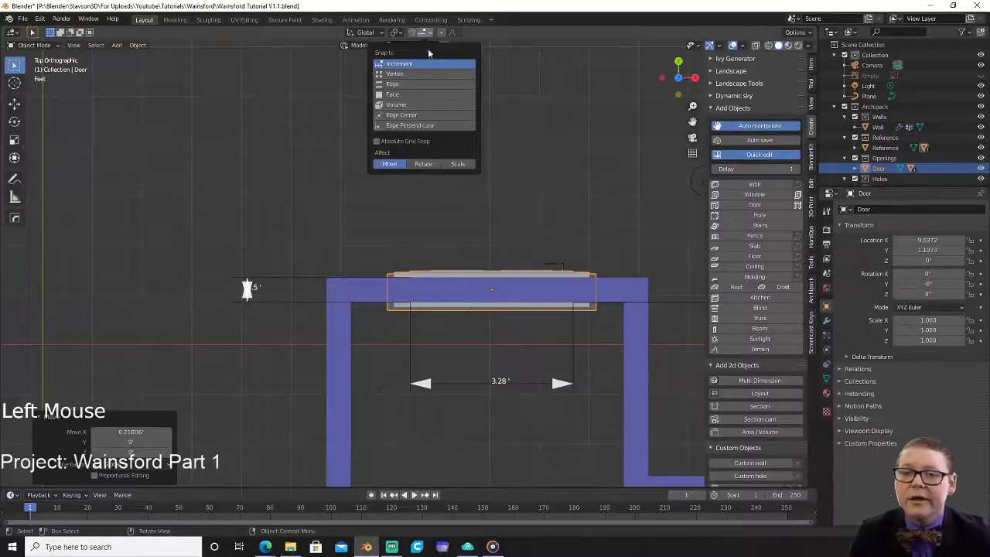
pyautogui.click(425, 115)
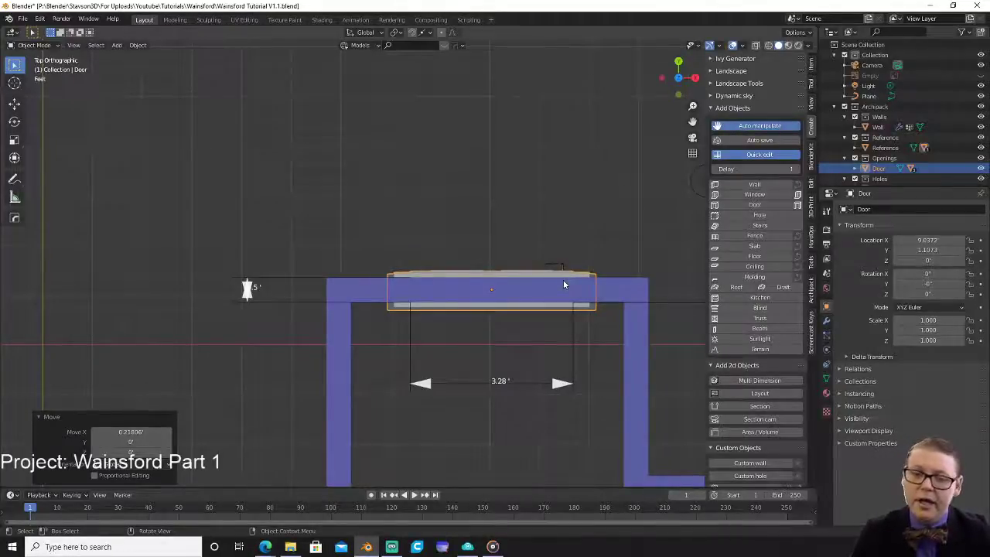
pyautogui.press('g')
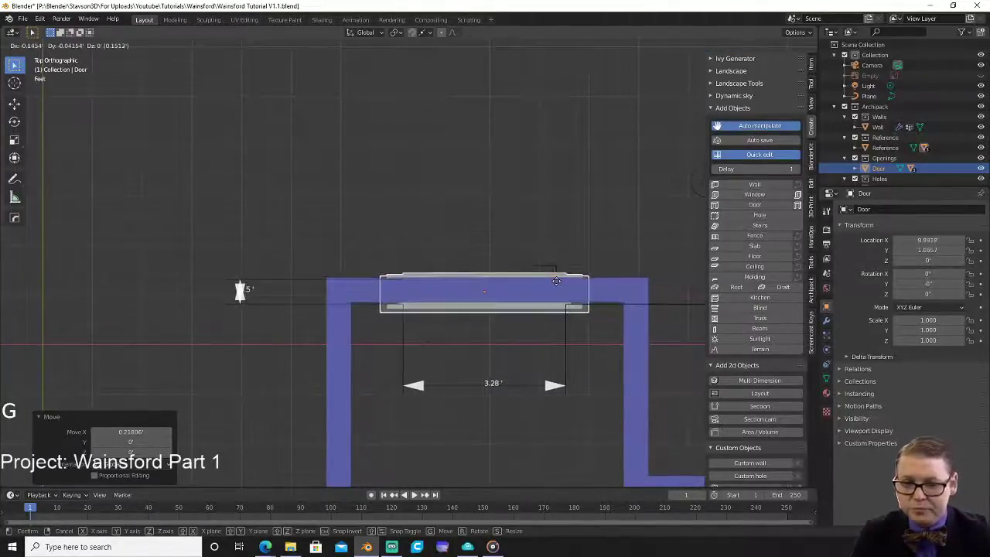
pyautogui.press('ctrl')
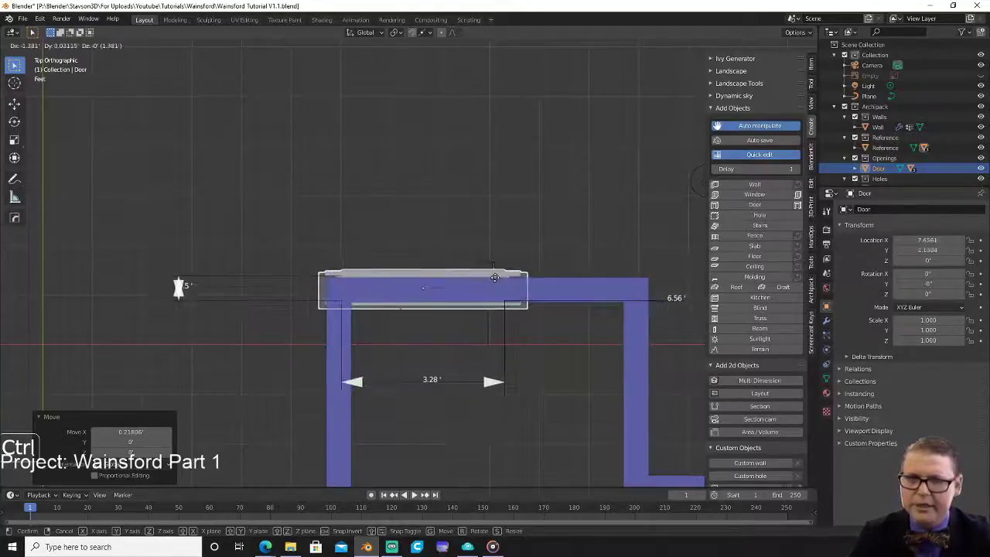
pyautogui.click(495, 278)
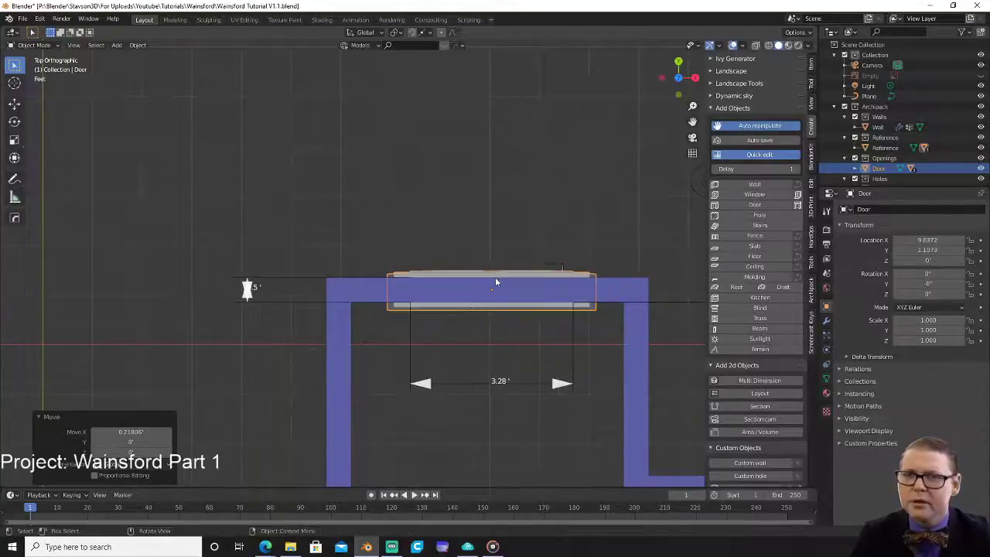
pyautogui.click(413, 33)
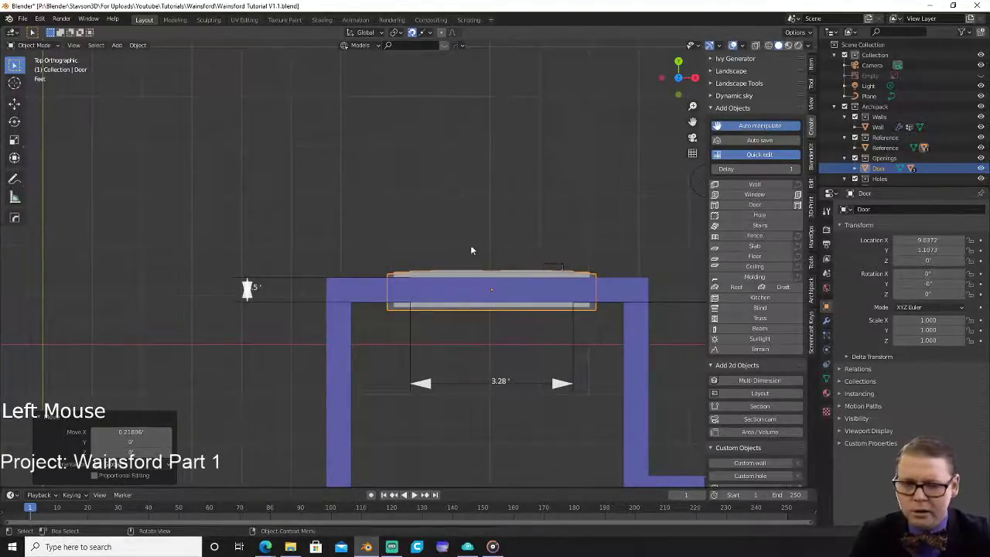
pyautogui.press('g')
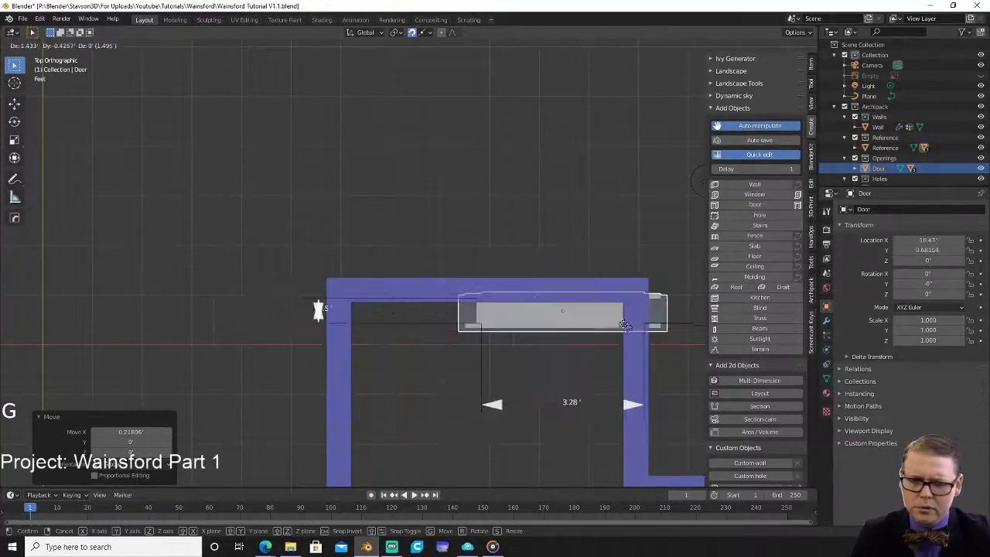
pyautogui.click(519, 232)
# Add a mesh plane as a helper object for centring the door.
pyautogui.scroll(-7, 521, 274)
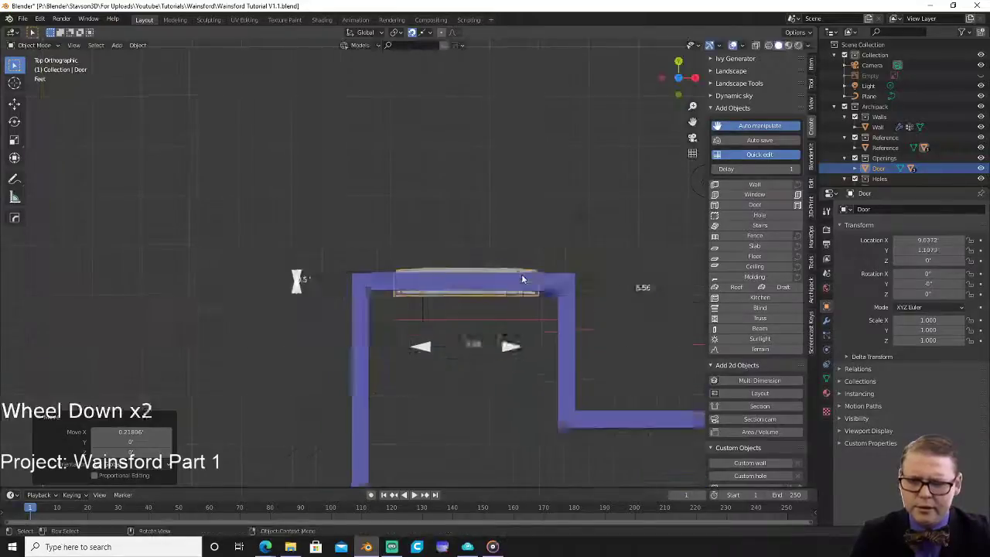
pyautogui.moveTo(518, 286); pyautogui.dragTo(503, 263, button='middle')
pyautogui.scroll(3, 507, 261)
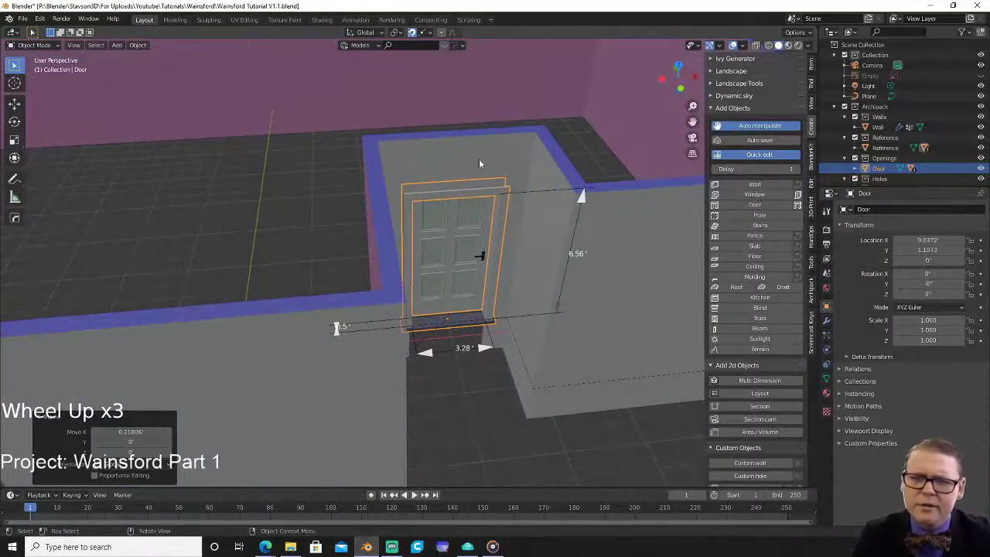
pyautogui.moveTo(486, 167); pyautogui.dragTo(464, 159, button='middle')
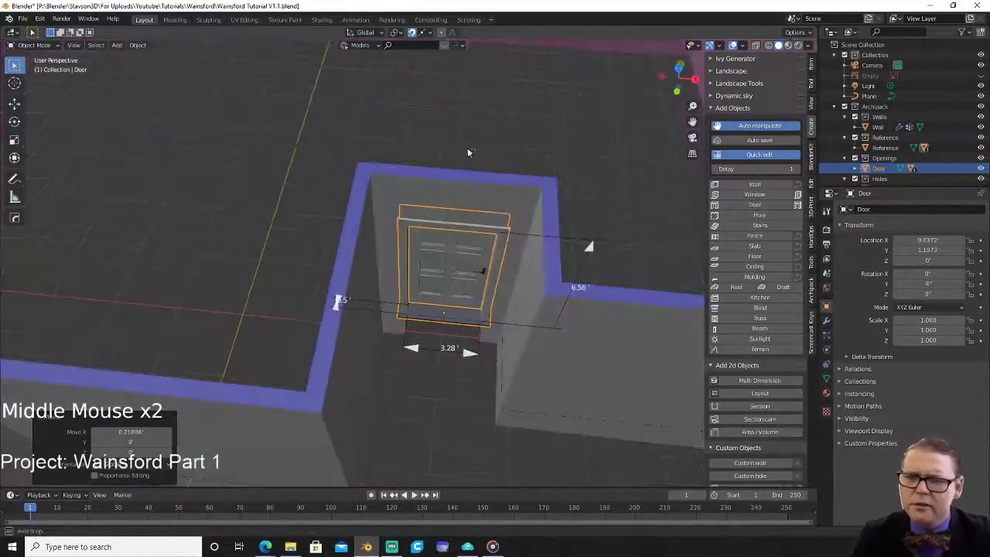
pyautogui.hotkey('shift', 'a')
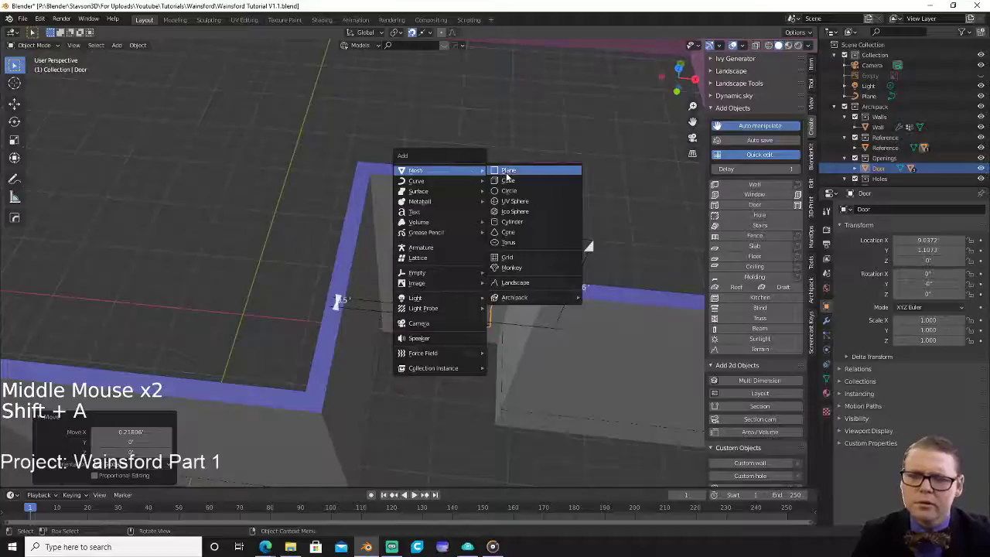
pyautogui.click(507, 171)
# Try to move the plane onto the recess wall with Edge Center snapping, in perspective and top view.
pyautogui.press('g')
pyautogui.press('ctrl')
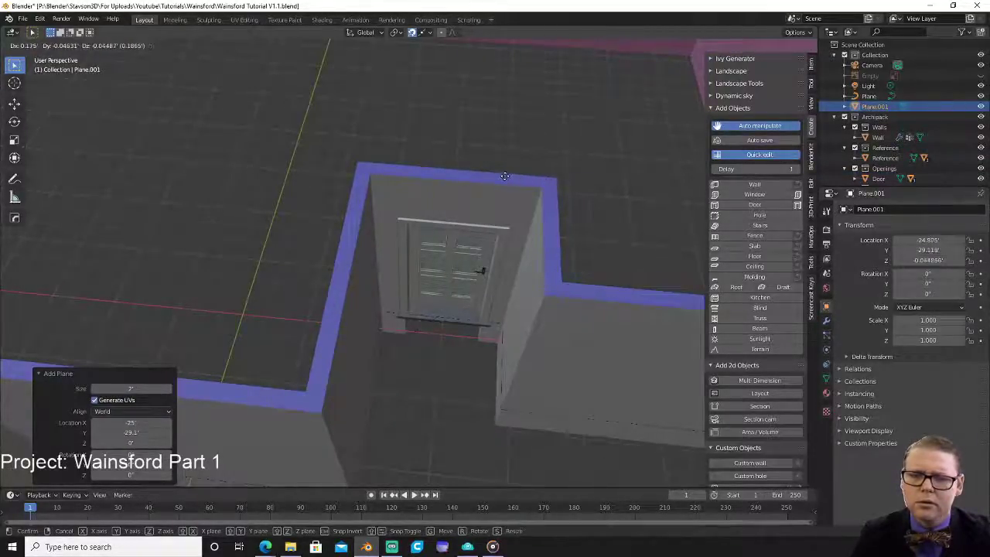
pyautogui.click(504, 176)
pyautogui.press('KP_7')
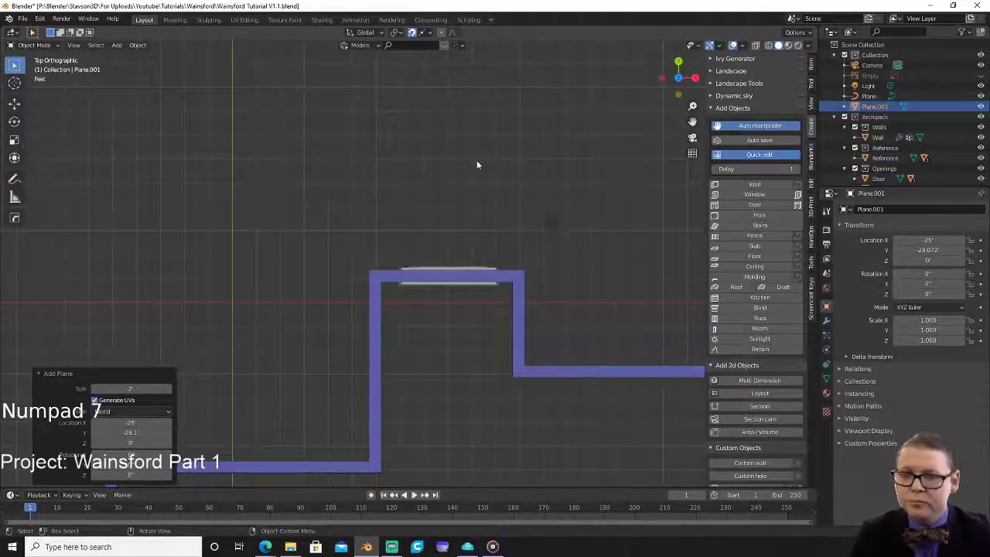
pyautogui.scroll(2, 464, 143)
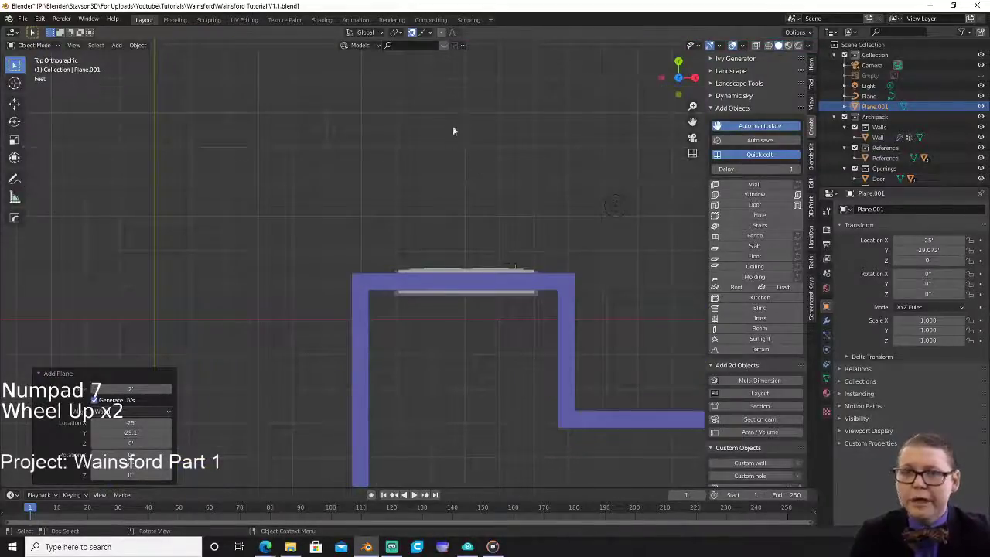
pyautogui.click(412, 33)
pyautogui.press('g')
pyautogui.press('ctrl')
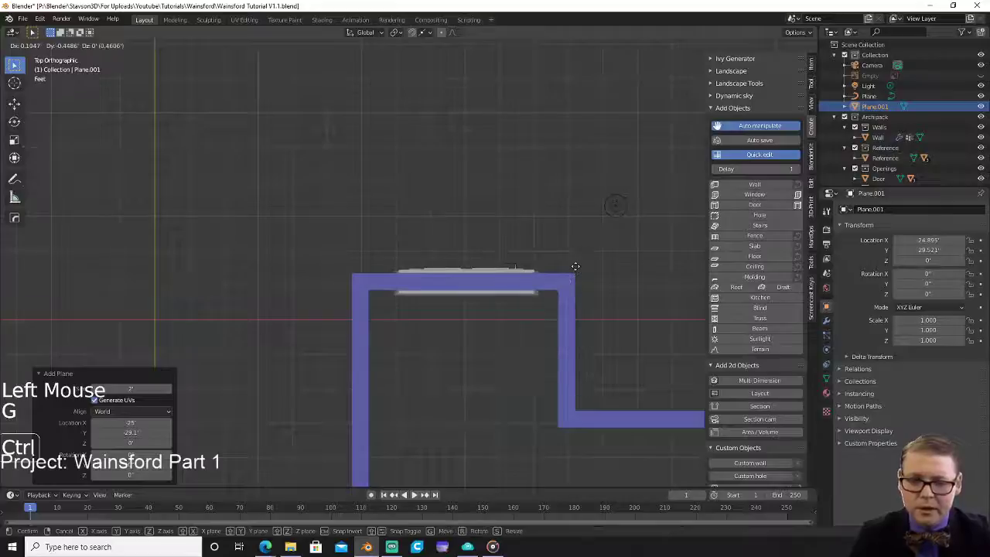
pyautogui.rightClick(575, 275)
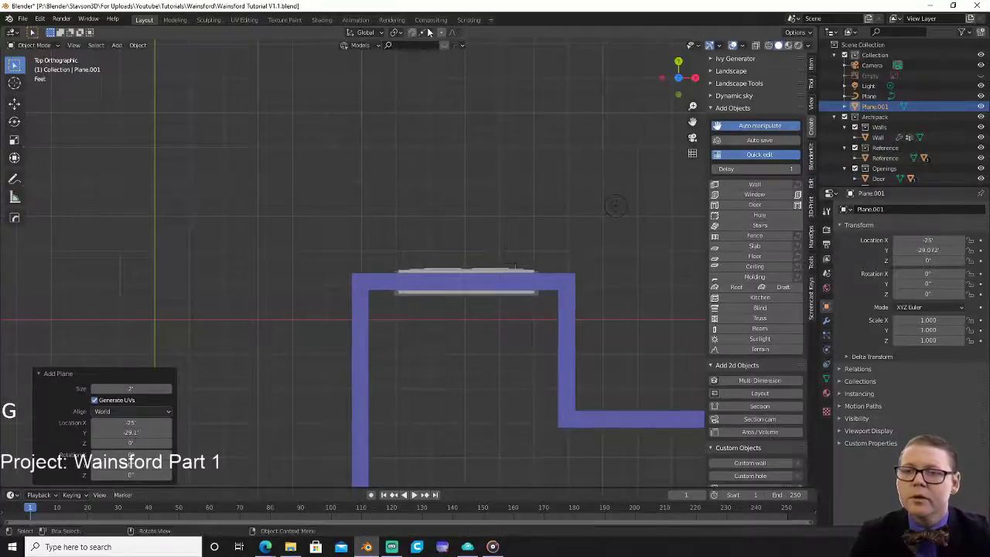
# Set snapping to Vertex and snap the plane's corner to the recess wall's outer corner on the positive X side.
pyautogui.click(430, 33)
pyautogui.click(424, 73)
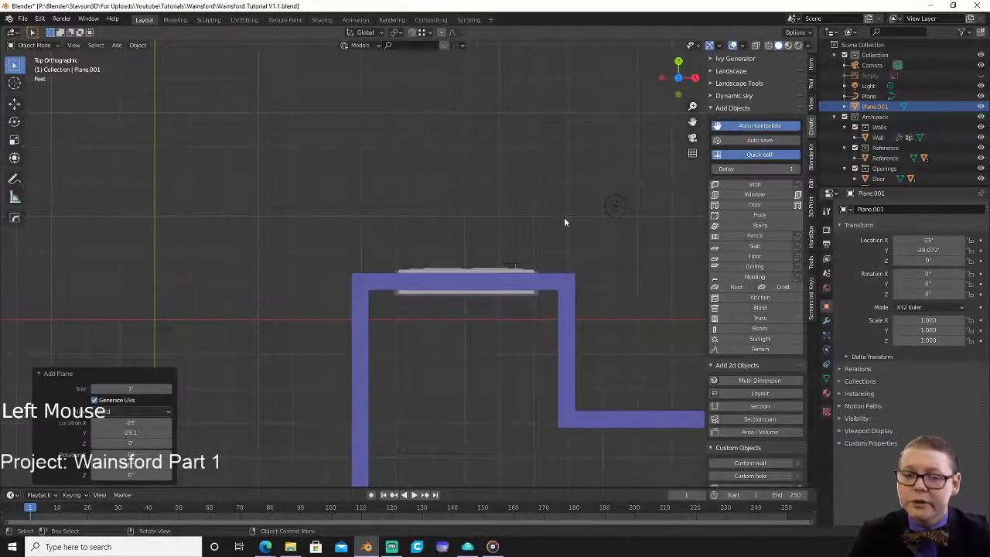
pyautogui.press('g')
pyautogui.press('ctrl')
pyautogui.click(505, 305)
# In Edit Mode, stretch the plane across the recess wall by moving its free side edge -4.49 feet along X to the opposite corner.
pyautogui.press('Tab')
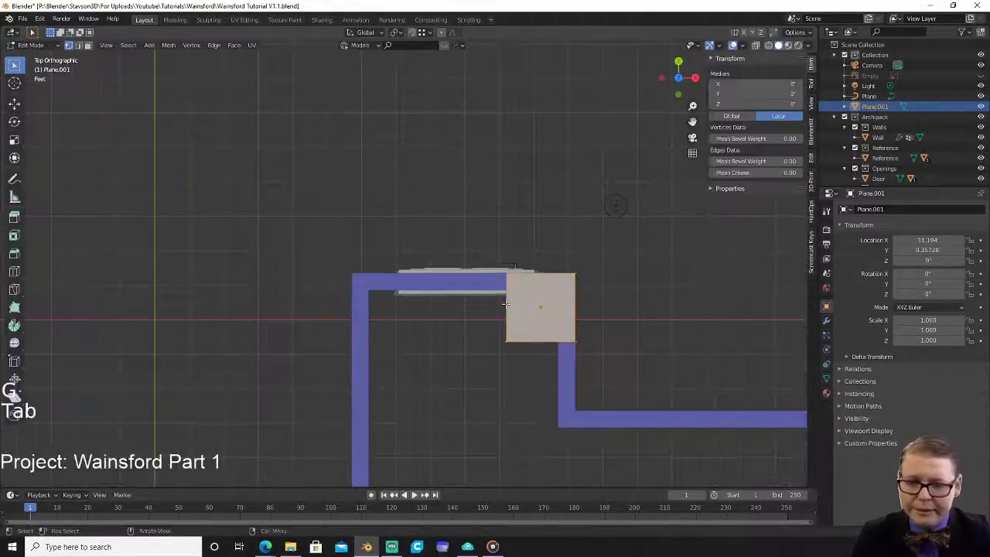
pyautogui.click(507, 308)
pyautogui.press('g')
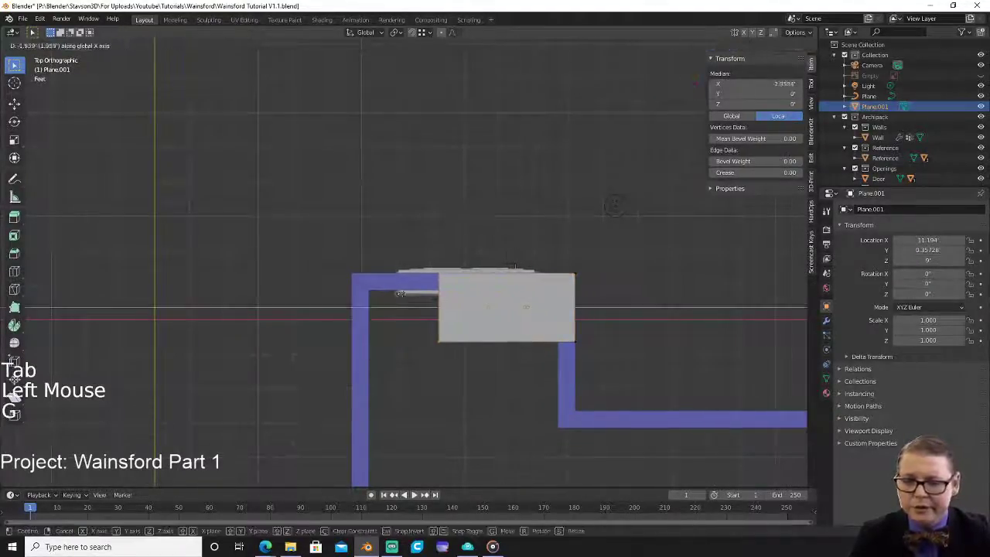
pyautogui.press('ctrl')
pyautogui.click(342, 273)
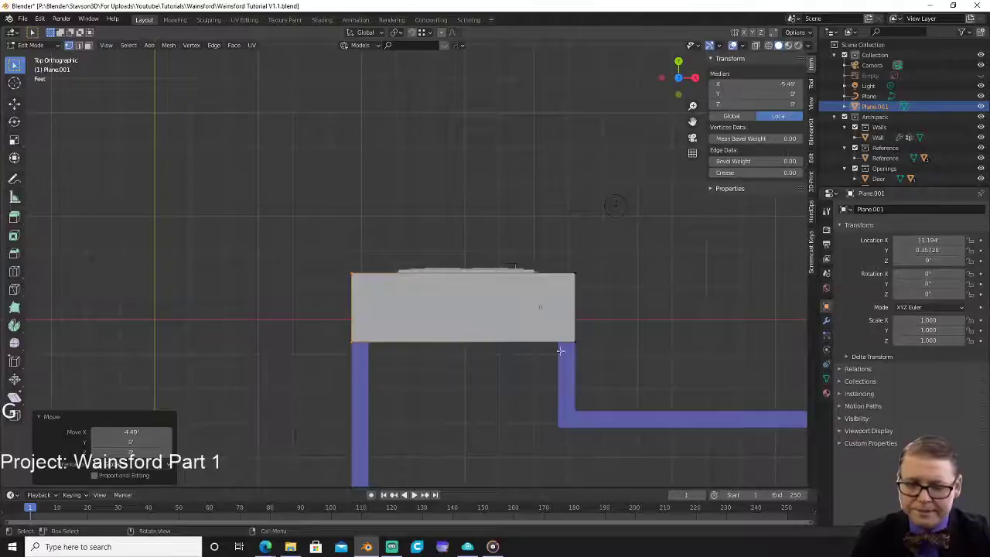
# Delete the plane's two front vertices, keeping only the edge along the back of the recess wall.
pyautogui.moveTo(597, 339); pyautogui.dragTo(232, 380)
pyautogui.press('x')
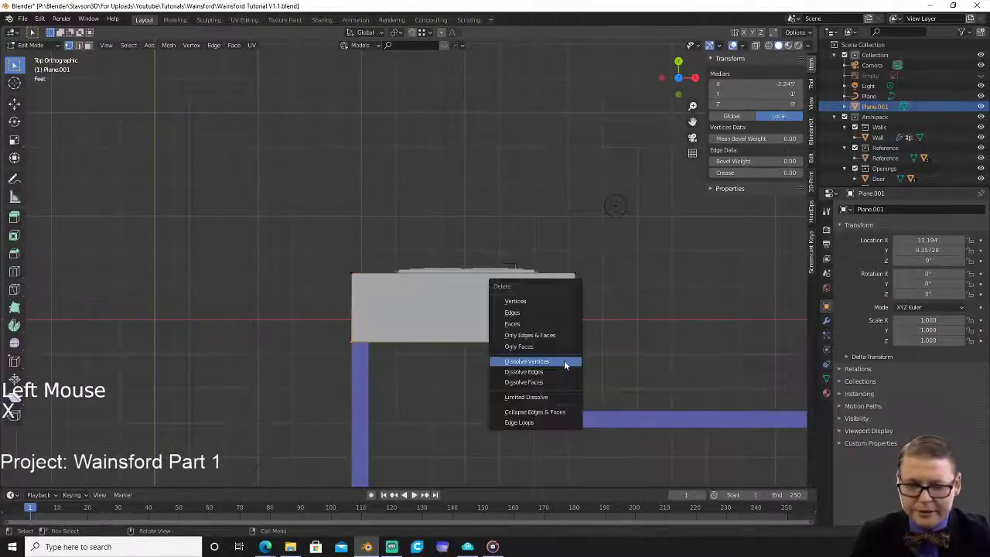
pyautogui.click(546, 301)
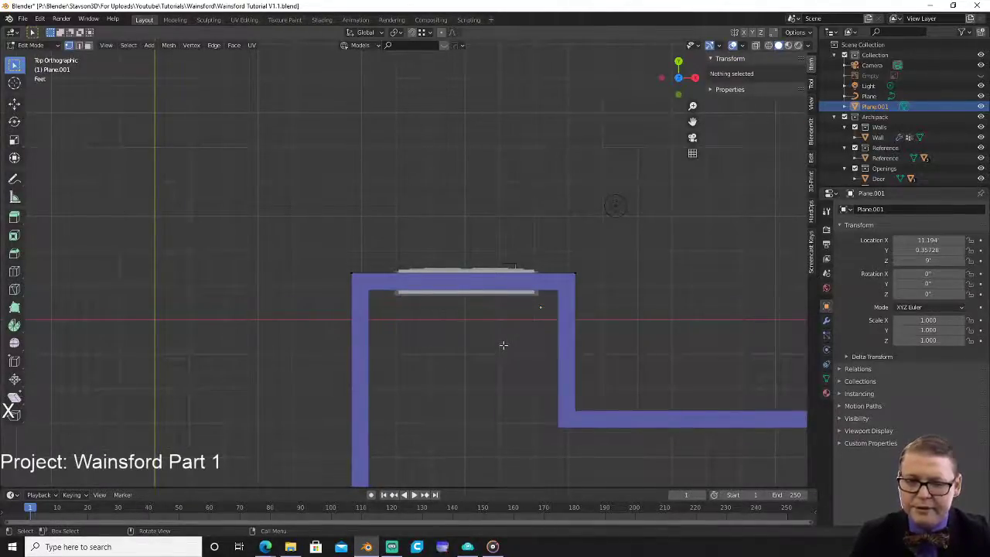
# Move the remaining helper edge outward along Y, clear of the recess wall, and return to Object Mode.
pyautogui.press('a')
pyautogui.press('g')
pyautogui.click(497, 258)
pyautogui.press('Tab')
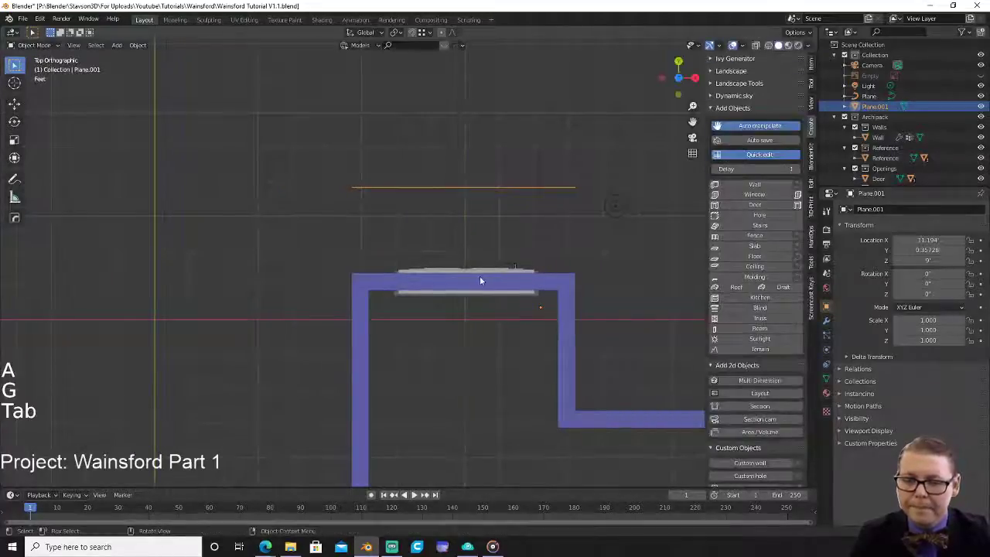
# Select the entry door and set the snapping target to Edge Center.
pyautogui.click(489, 292)
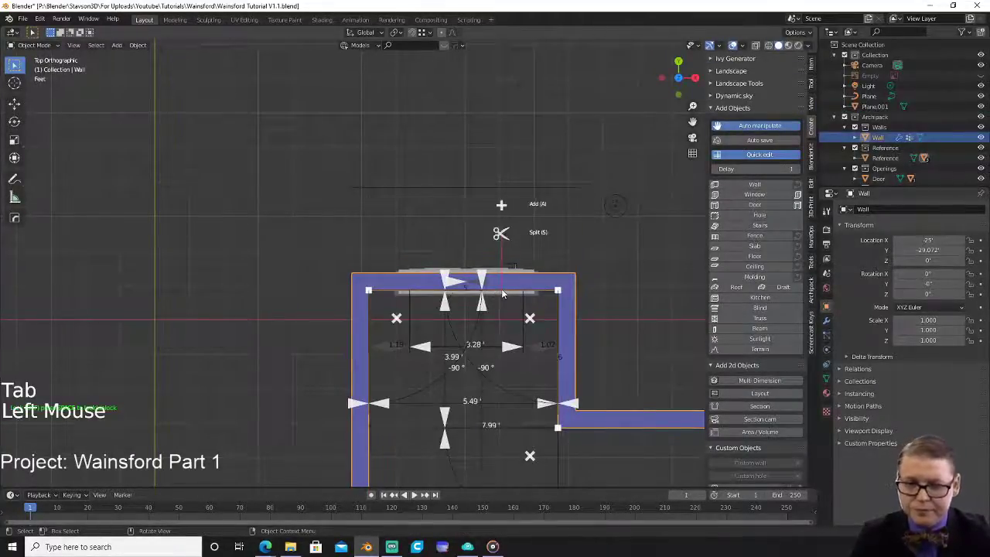
pyautogui.click(503, 293)
pyautogui.press('g')
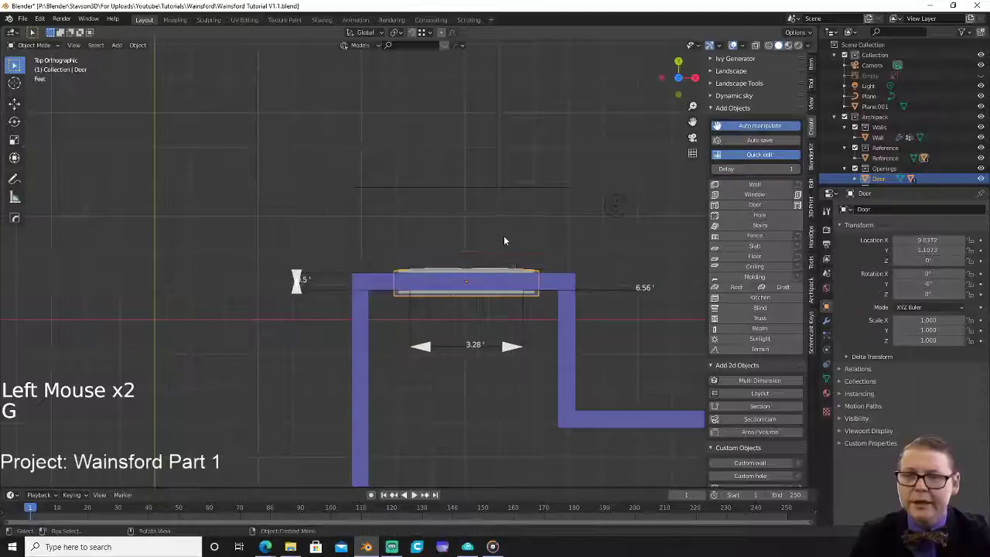
pyautogui.click(428, 32)
pyautogui.click(424, 114)
pyautogui.press('g')
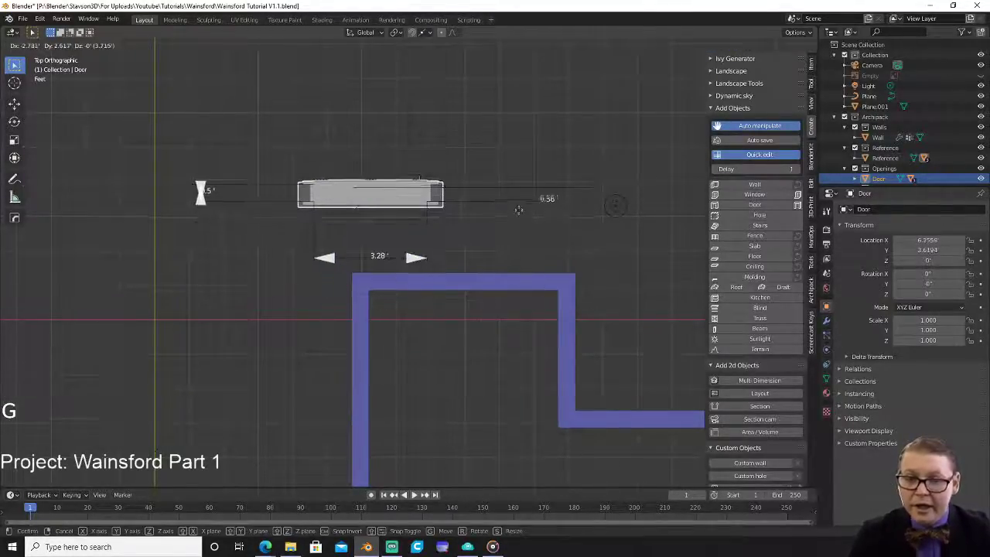
pyautogui.press('x')
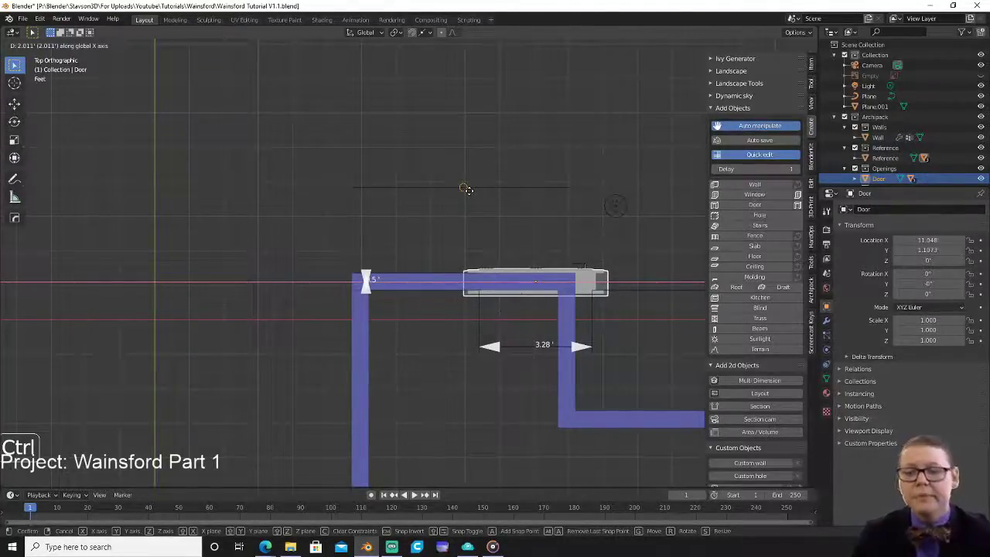
pyautogui.rightClick(469, 191)
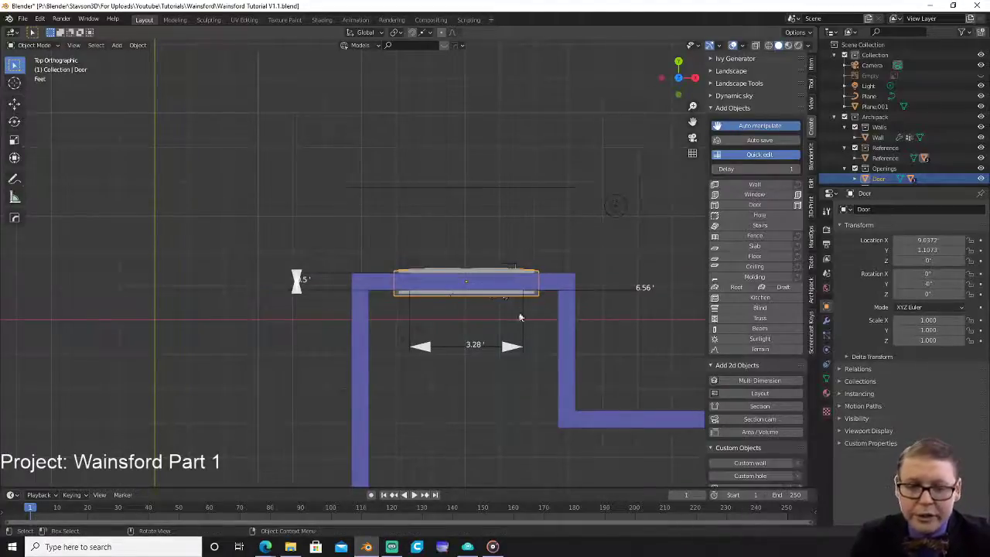
# Centre the door in the recess by sliding it along its wall with the Archipack move handle, snapped to the helper edge's midpoint.
pyautogui.click(574, 349)
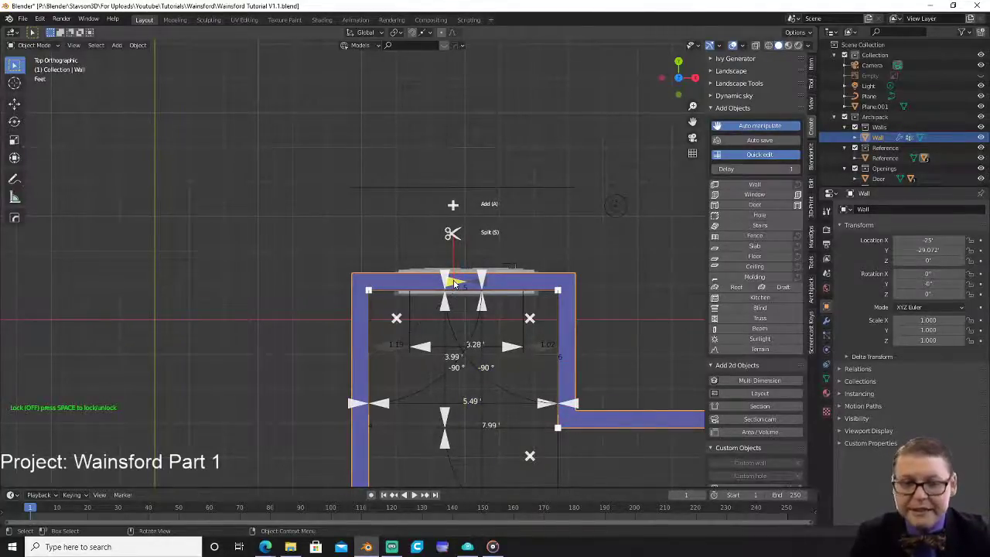
pyautogui.moveTo(454, 285); pyautogui.dragTo(465, 188)
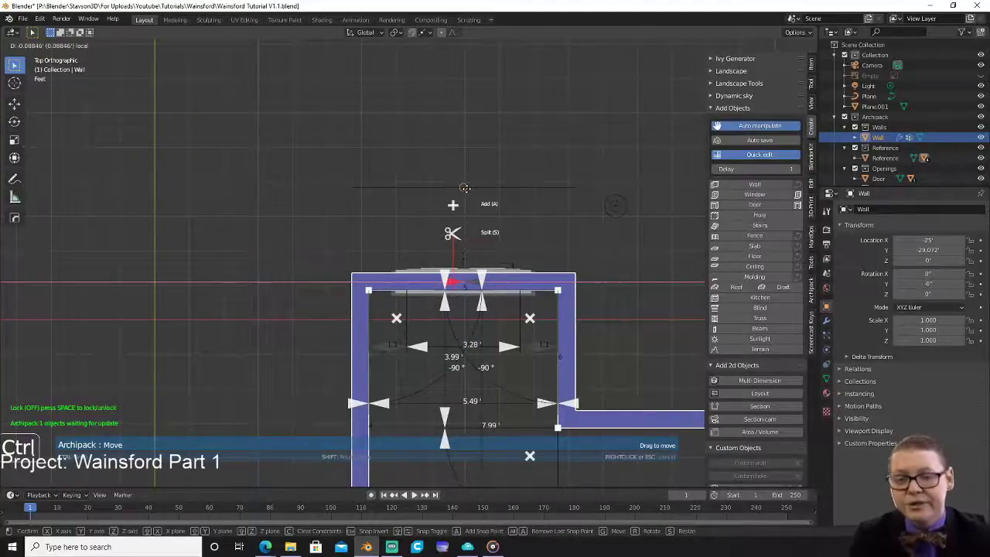
pyautogui.keyDown('ctrl'); pyautogui.moveTo(466, 192); pyautogui.dragTo(466, 192); pyautogui.keyUp('ctrl')
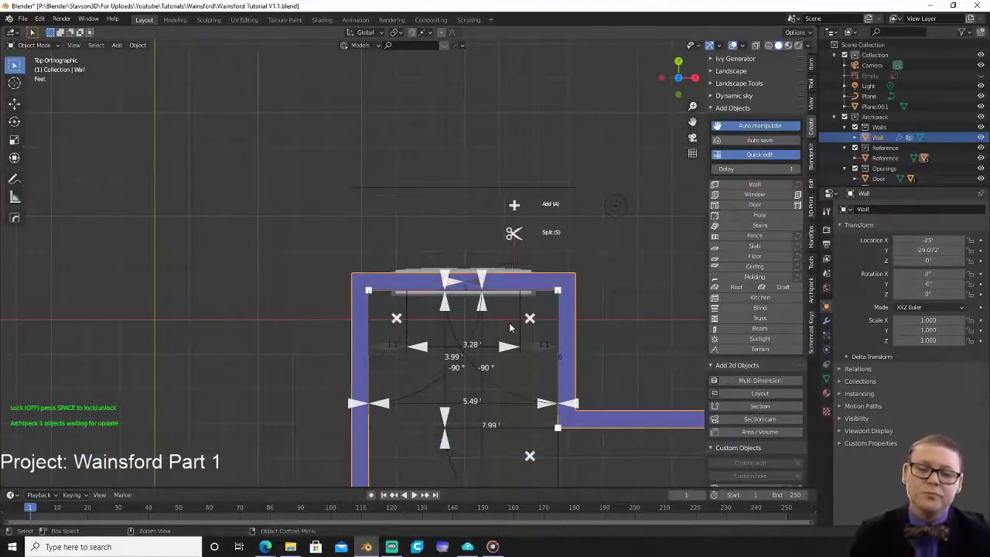
# Delete the helper edge object behind the recess wall.
pyautogui.click(488, 191)
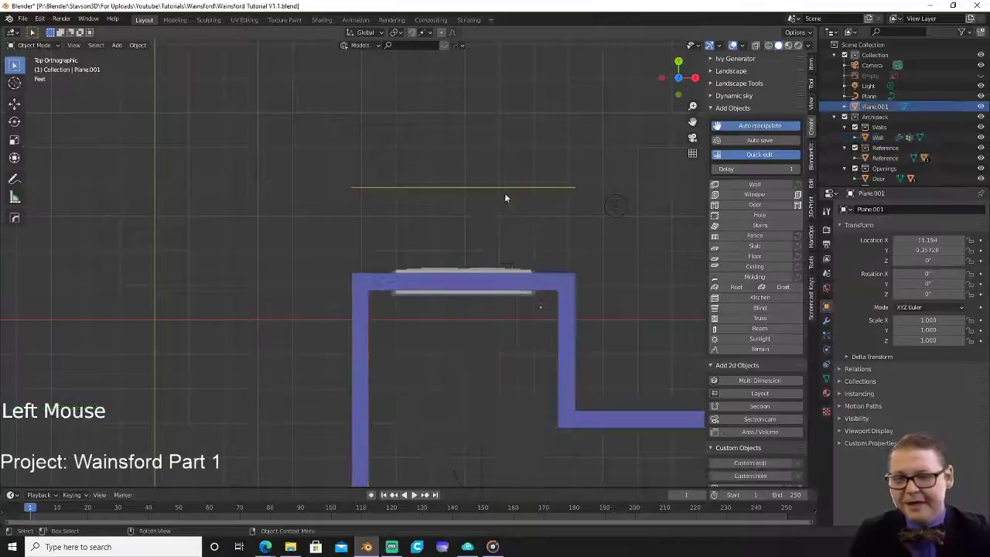
pyautogui.press('x')
pyautogui.click(520, 246)
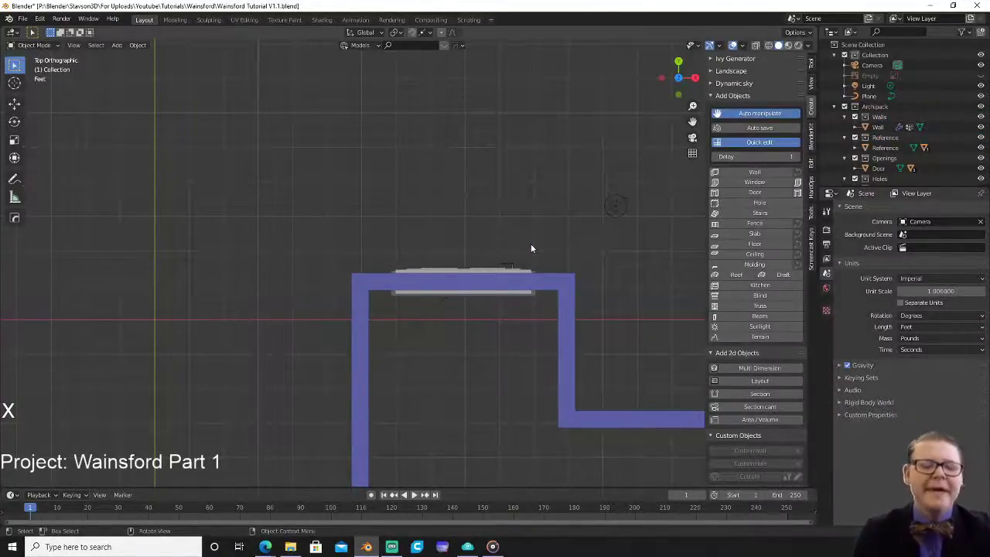
# Place two Archipack 120x110 flat 2 windows, one on each wall section flanking the entry recess.
pyautogui.scroll(-3, 514, 363)
pyautogui.moveTo(495, 395); pyautogui.dragTo(484, 298, button='middle')
pyautogui.scroll(2, 485, 325)
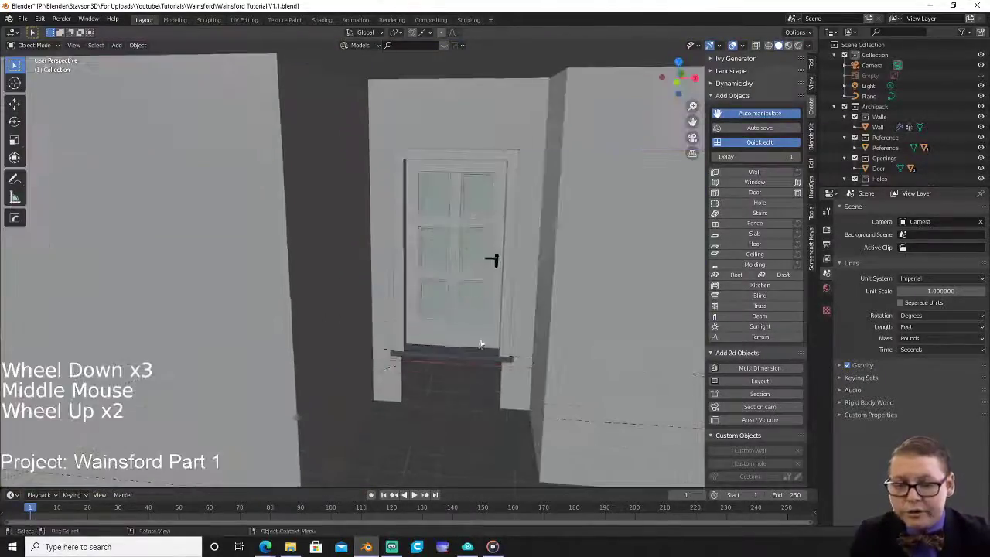
pyautogui.keyDown('shift'); pyautogui.moveTo(487, 360); pyautogui.dragTo(489, 297, button='middle'); pyautogui.keyUp('shift')
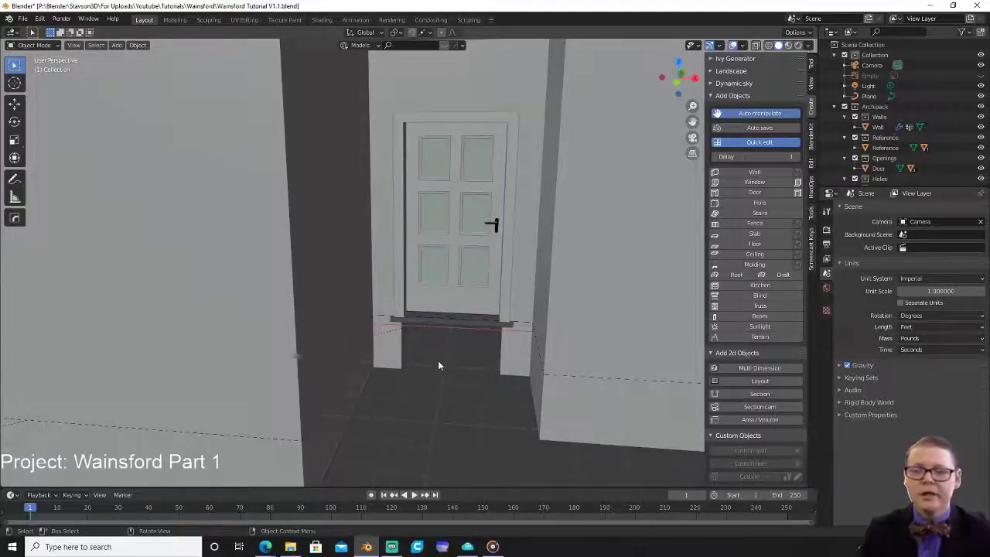
pyautogui.scroll(-5, 446, 341)
pyautogui.moveTo(446, 341); pyautogui.dragTo(527, 304, button='middle')
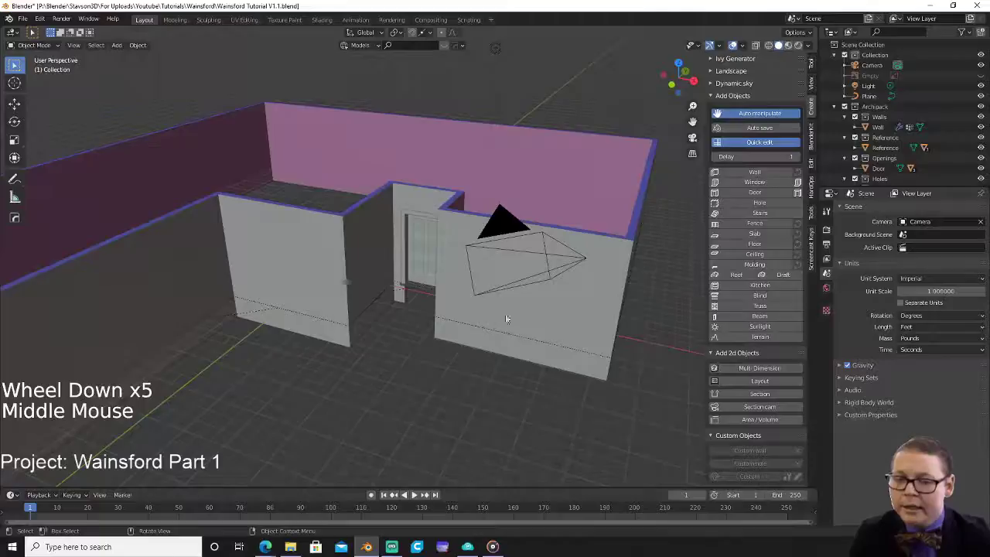
pyautogui.click(765, 184)
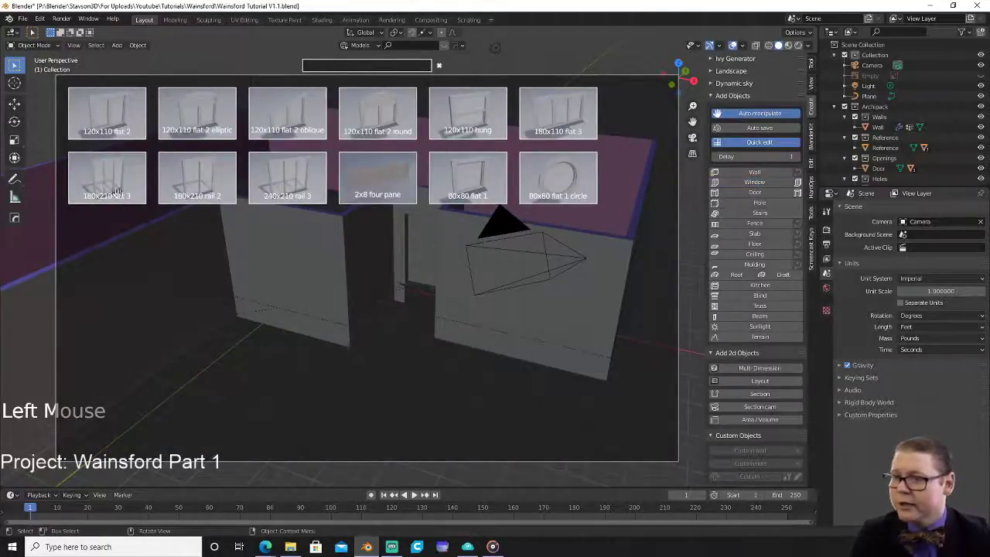
pyautogui.click(105, 114)
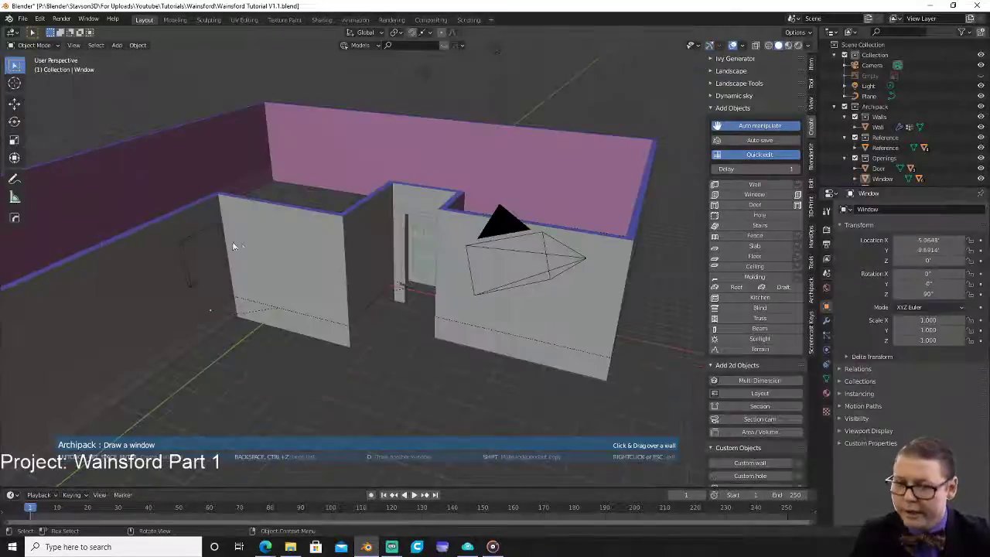
pyautogui.click(289, 266)
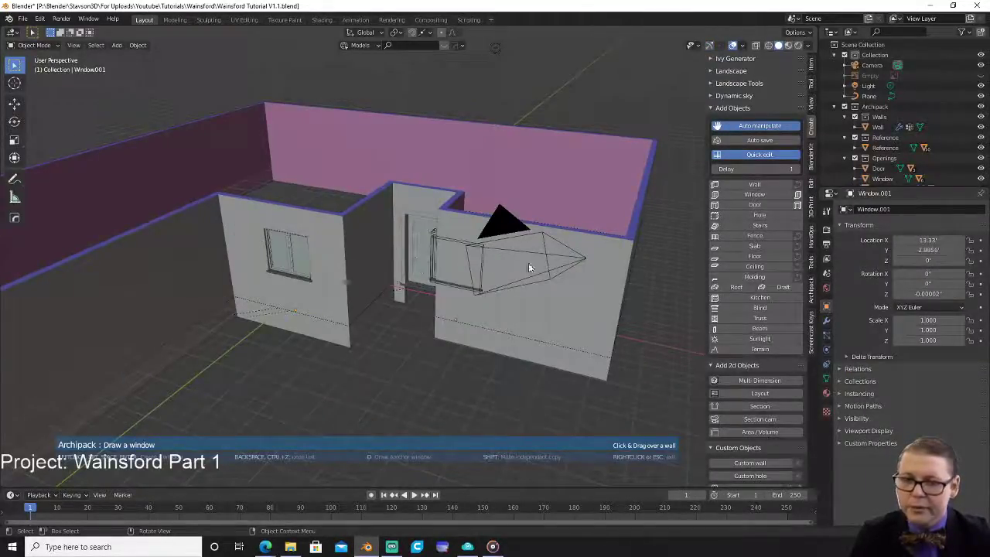
pyautogui.click(515, 292)
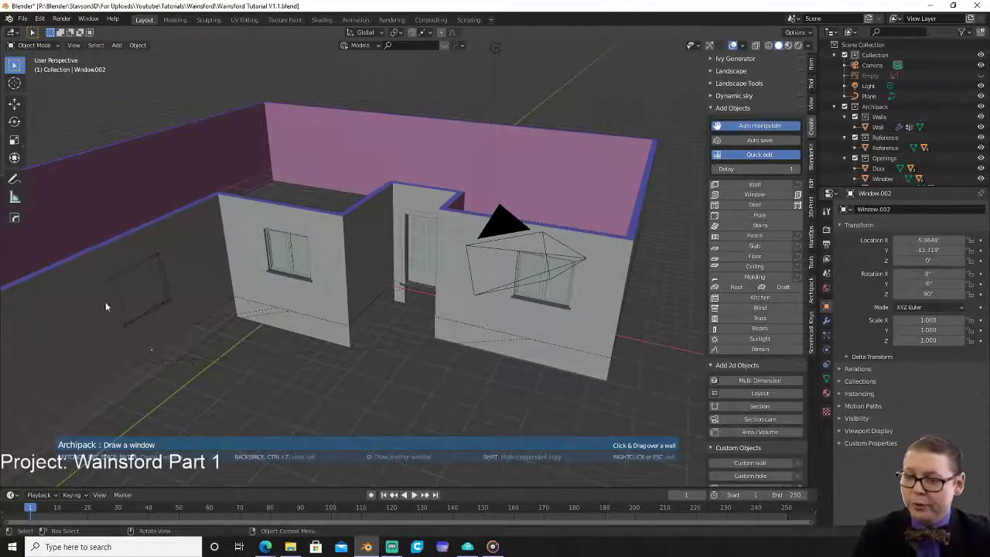
pyautogui.press('Escape')
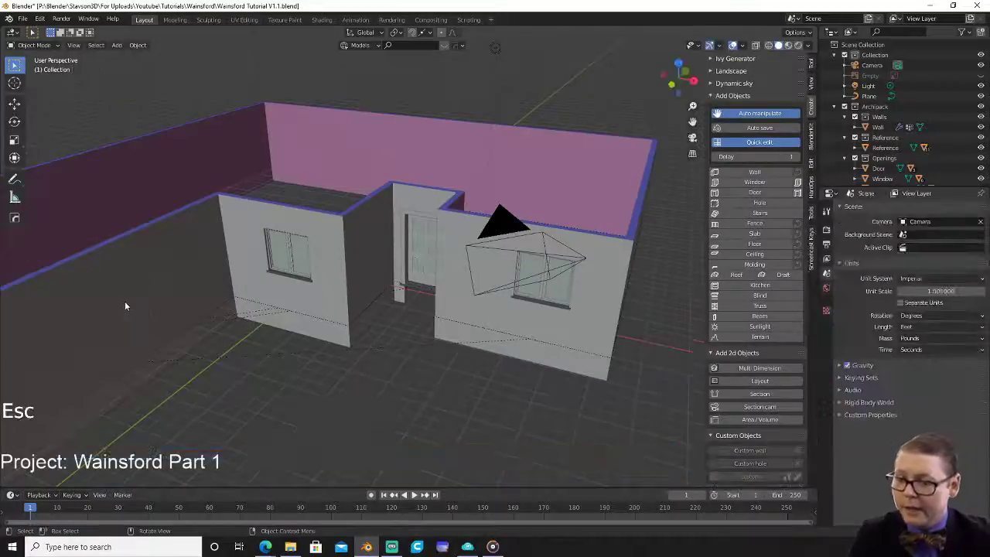
pyautogui.keyDown('shift'); pyautogui.moveTo(351, 358); pyautogui.dragTo(513, 297, button='middle'); pyautogui.keyUp('shift')
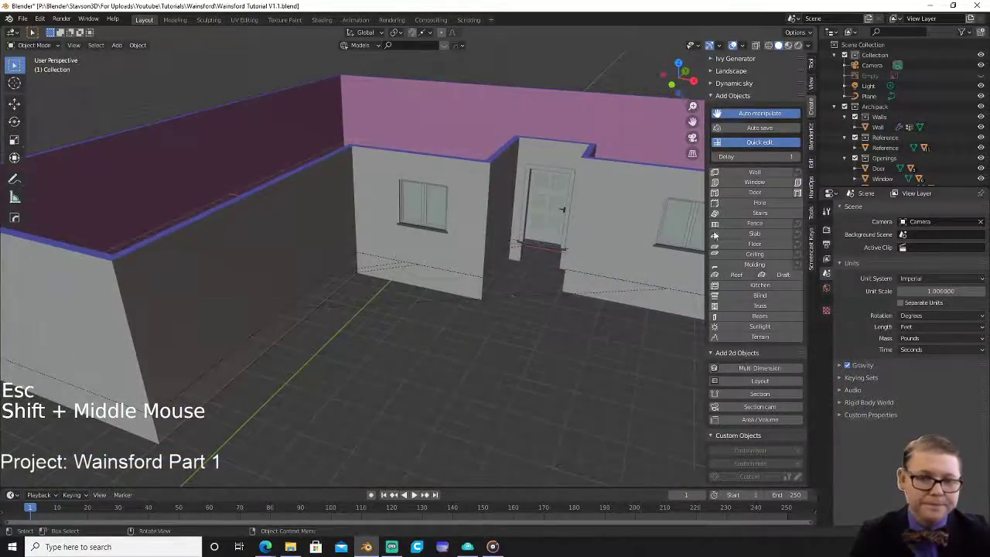
pyautogui.click(754, 182)
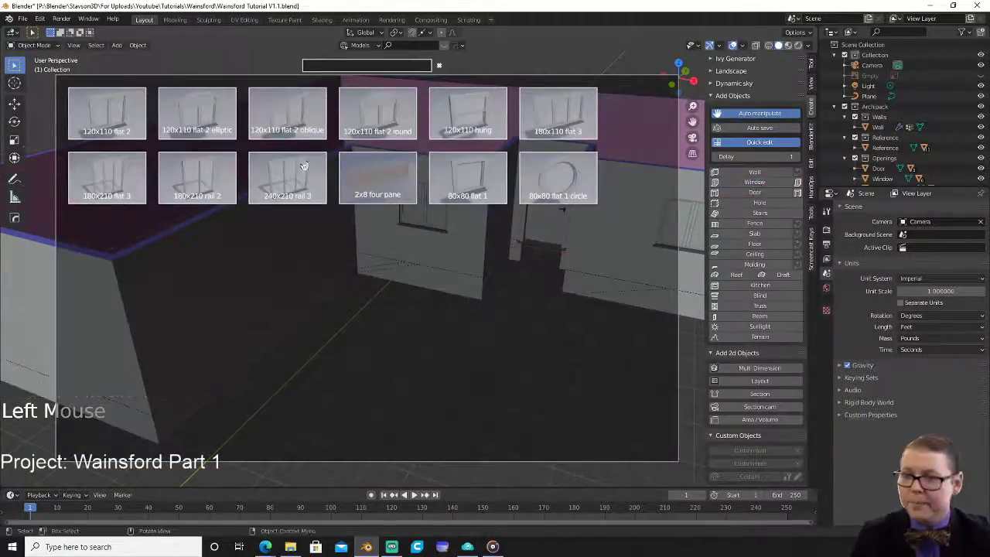
pyautogui.click(124, 118)
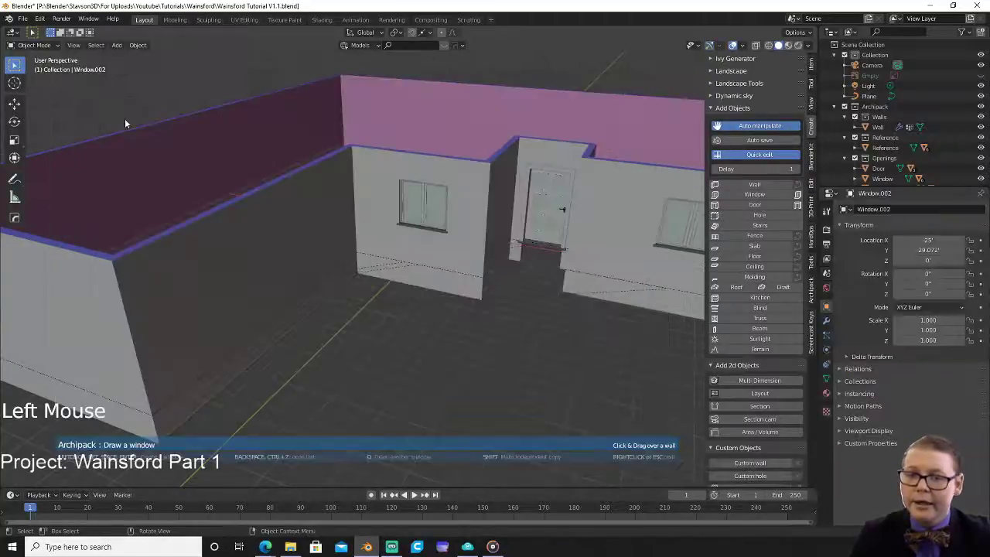
pyautogui.press('Escape')
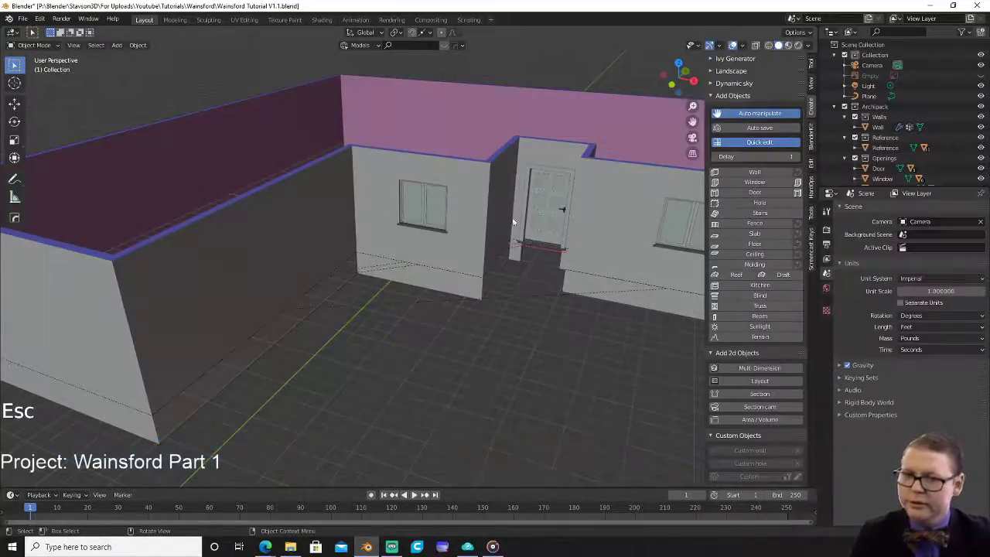
# Place three Archipack 120x110 hung windows in a row along the 21.94-foot side wall.
pyautogui.click(761, 181)
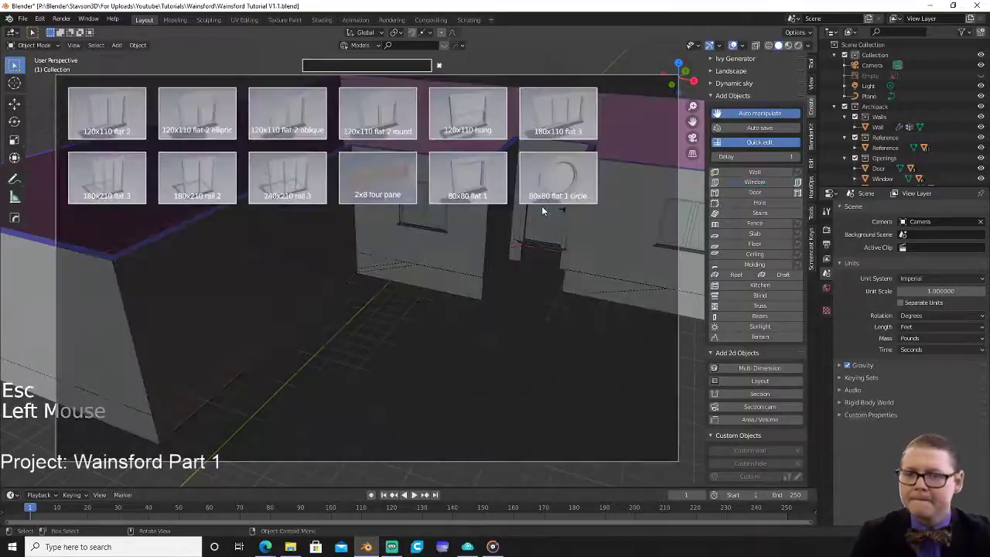
pyautogui.click(477, 126)
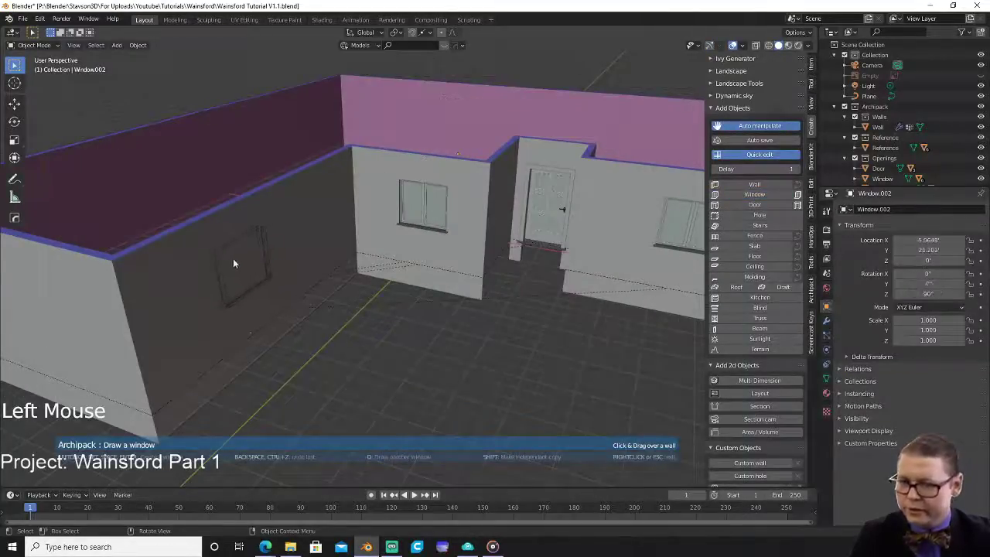
pyautogui.click(208, 289)
pyautogui.click(280, 247)
pyautogui.click(331, 222)
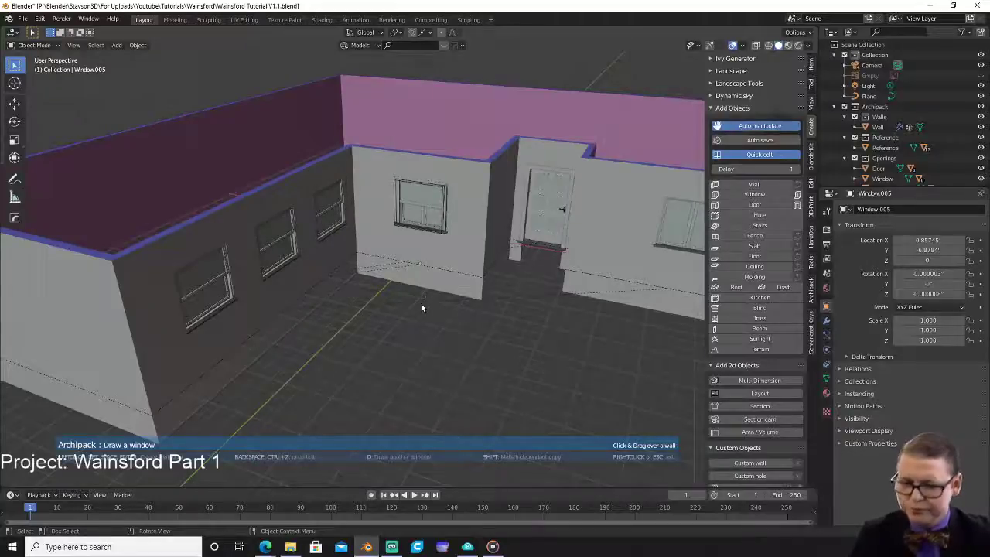
pyautogui.press('Escape')
# Slide the two windows flanking the entry along their walls to 5.55 feet (positive X side) and 3.64 feet (negative X side) from the recess corners.
pyautogui.keyDown('shift'); pyautogui.moveTo(610, 242); pyautogui.dragTo(578, 243, button='middle'); pyautogui.keyUp('shift')
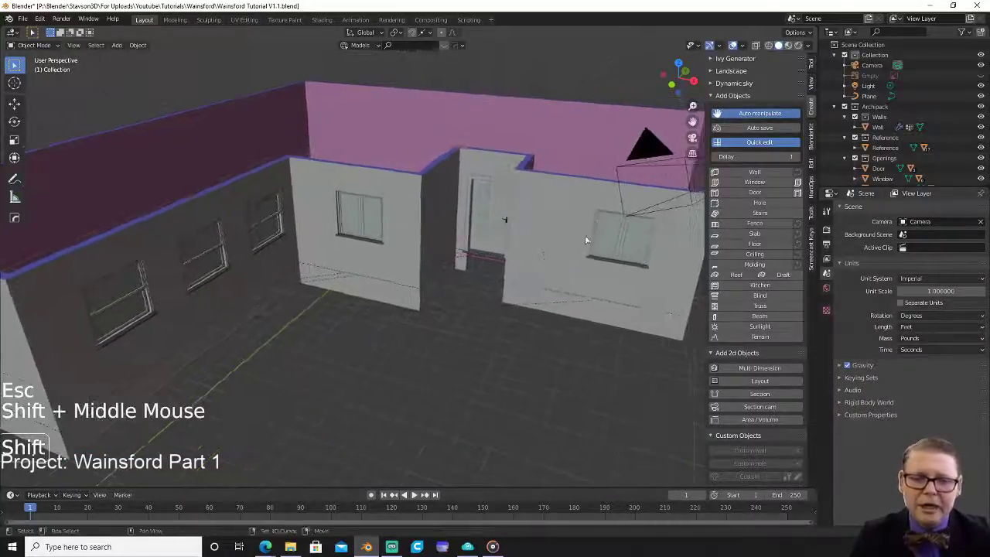
pyautogui.click(619, 217)
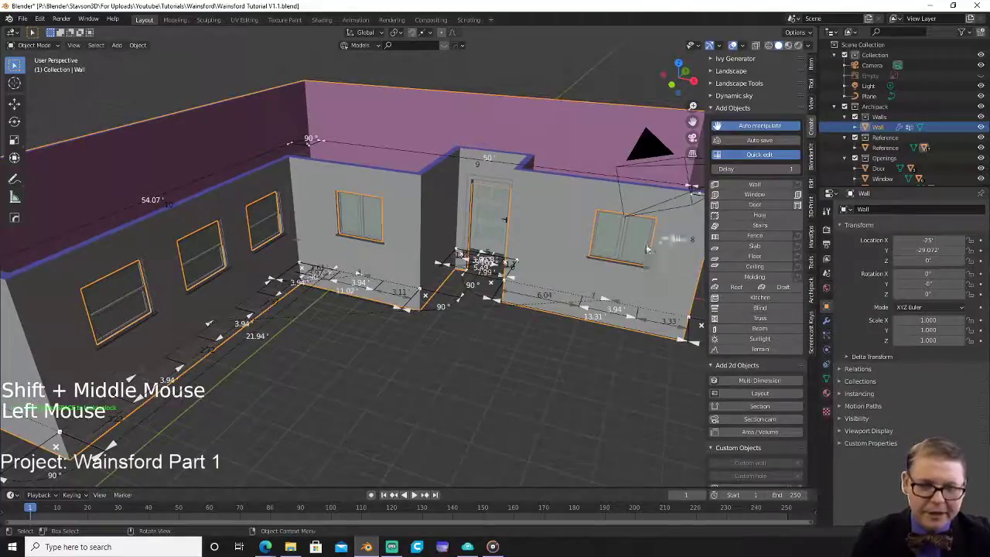
pyautogui.click(650, 246)
pyautogui.click(677, 227)
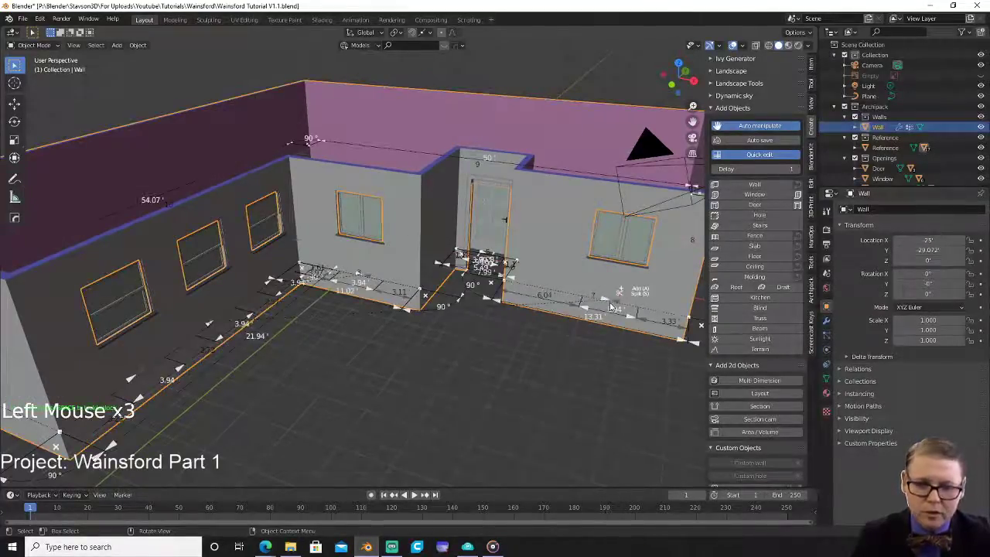
pyautogui.moveTo(604, 301); pyautogui.dragTo(597, 298)
pyautogui.moveTo(391, 267); pyautogui.dragTo(397, 302, button='middle')
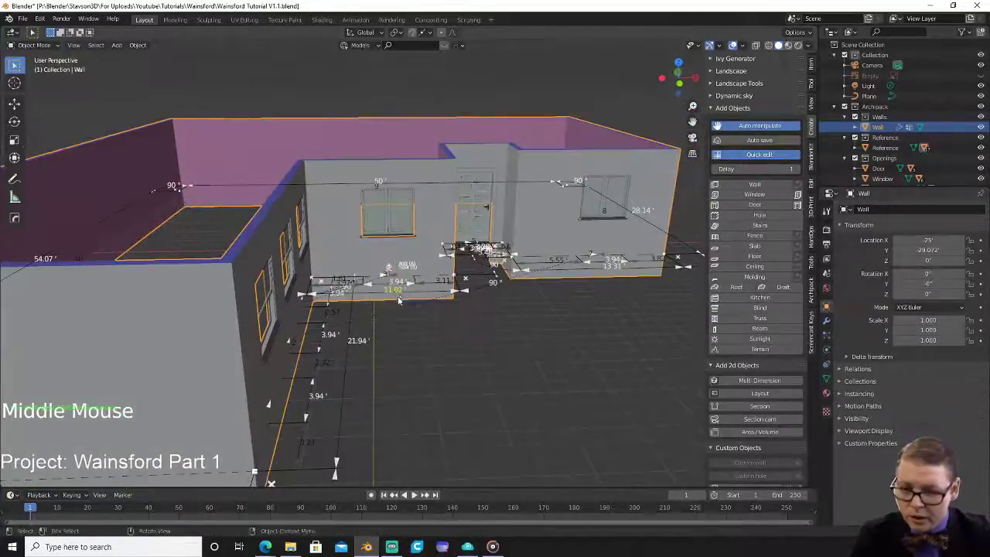
pyautogui.moveTo(377, 274); pyautogui.dragTo(374, 275)
# Slide the middle hung window along the side wall to even out the spacing between the three windows, and deselect the wall.
pyautogui.moveTo(435, 283); pyautogui.dragTo(264, 198, button='middle')
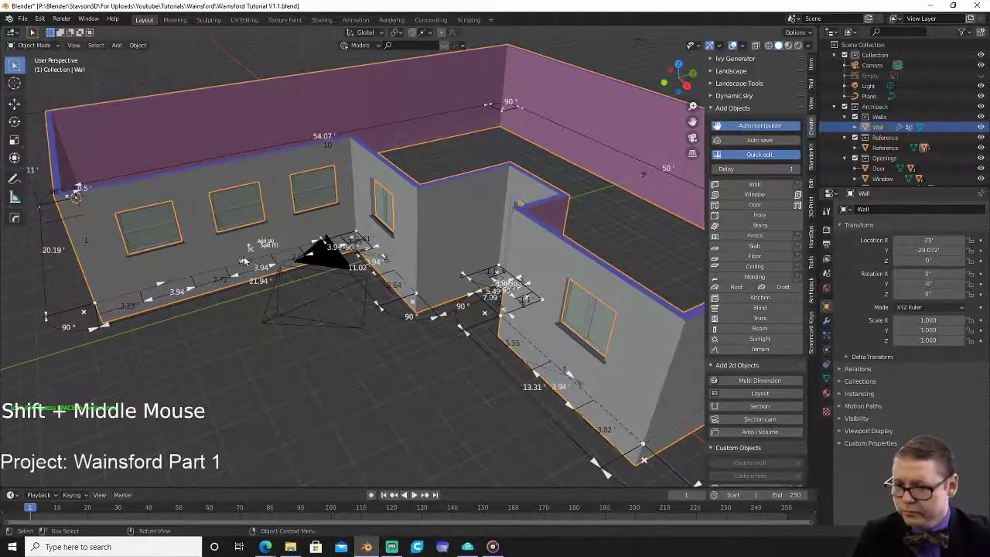
pyautogui.moveTo(238, 260); pyautogui.dragTo(239, 261)
pyautogui.moveTo(374, 386); pyautogui.dragTo(497, 379, button='middle')
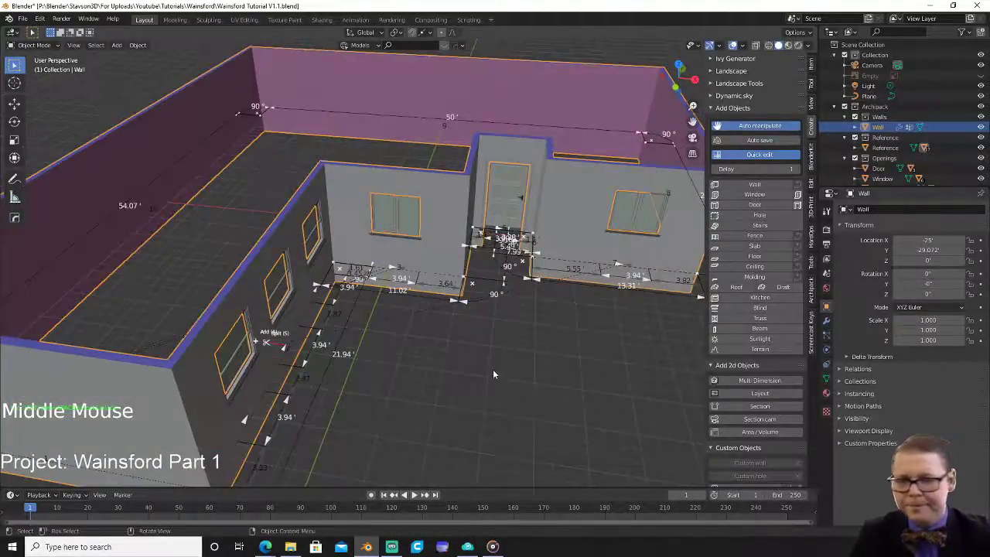
pyautogui.hotkey('alt', 'a')
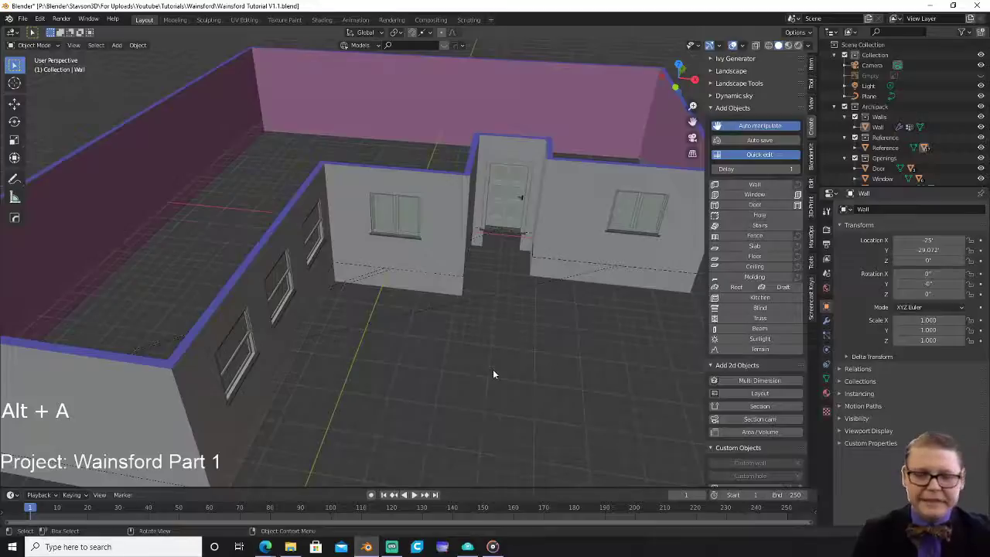
# Select the flat 2 window on the positive X side of the entry for editing.
pyautogui.moveTo(403, 284); pyautogui.dragTo(379, 288, button='middle')
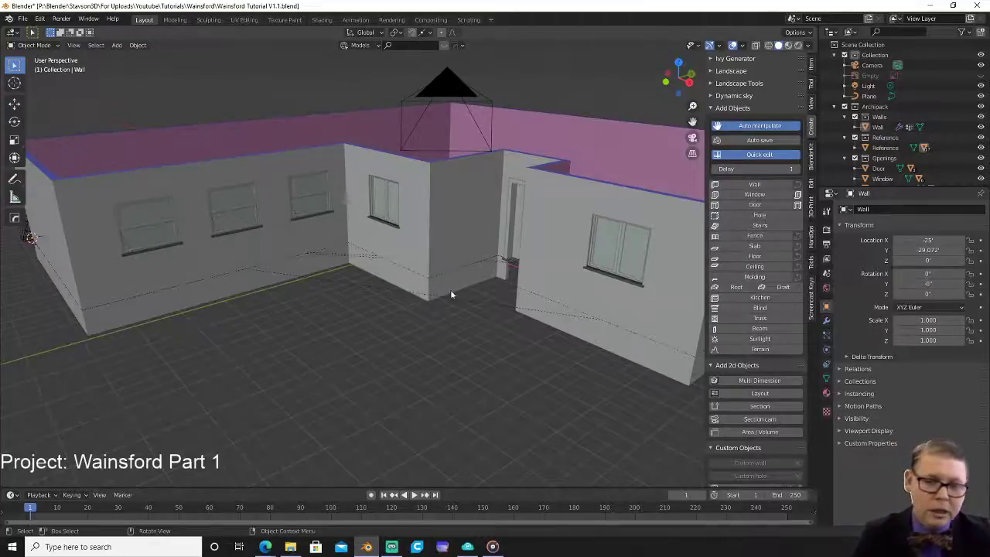
pyautogui.keyDown('shift'); pyautogui.moveTo(496, 280); pyautogui.dragTo(608, 232, button='middle'); pyautogui.keyUp('shift')
pyautogui.click(610, 223)
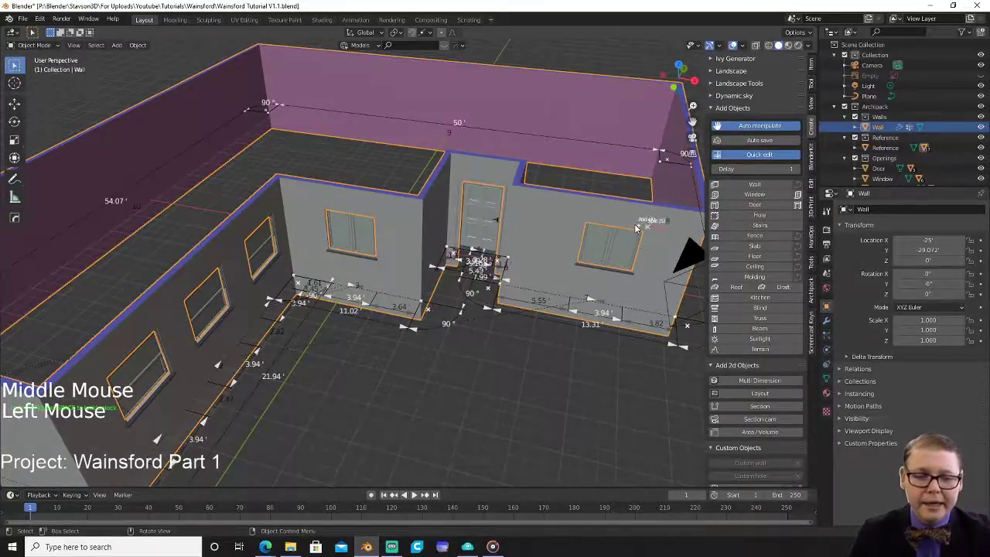
pyautogui.doubleClick(633, 229)
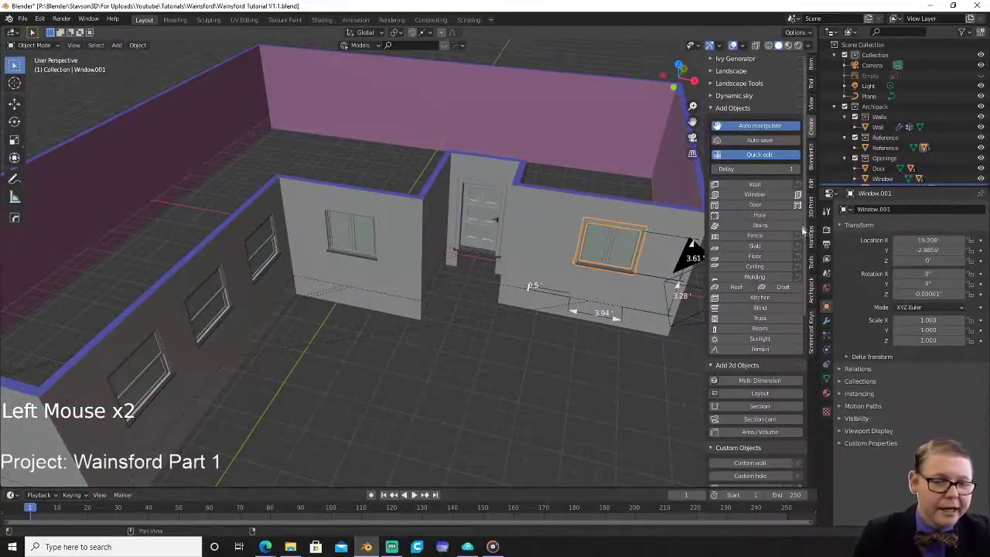
# Set the selected window's width and height to 4 feet in its Archipack parameters.
pyautogui.click(812, 292)
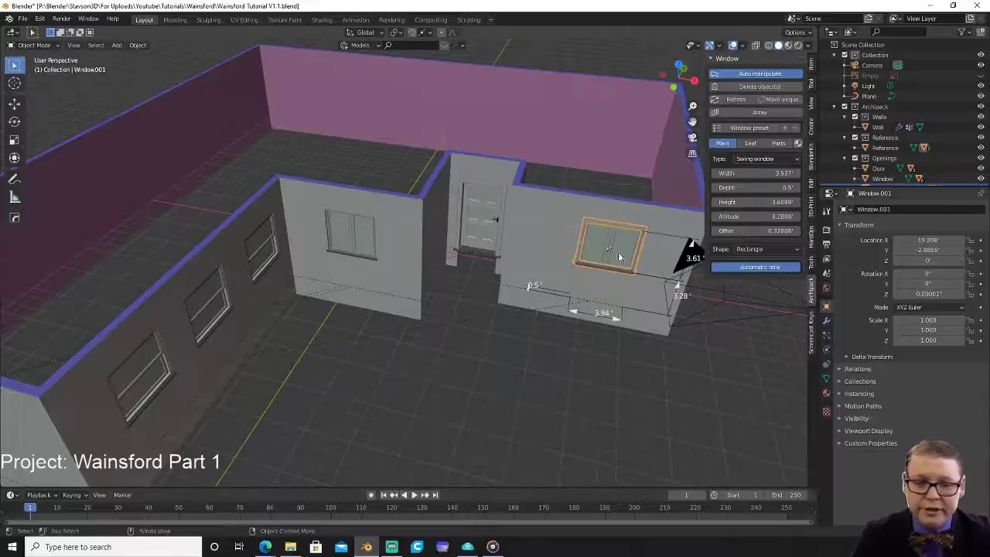
pyautogui.click(765, 177)
pyautogui.write('4')
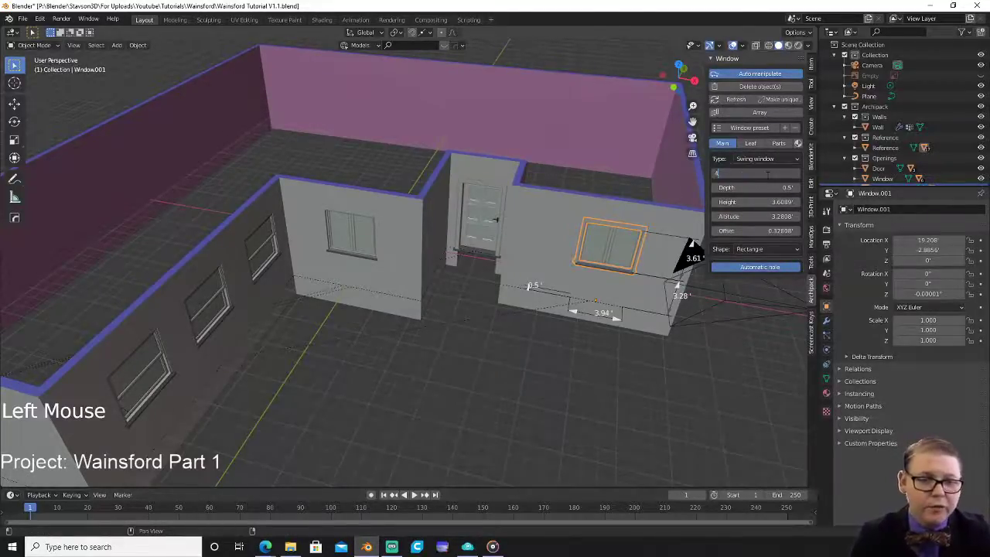
pyautogui.press('Tab')
pyautogui.press('Tab')
pyautogui.write('4')
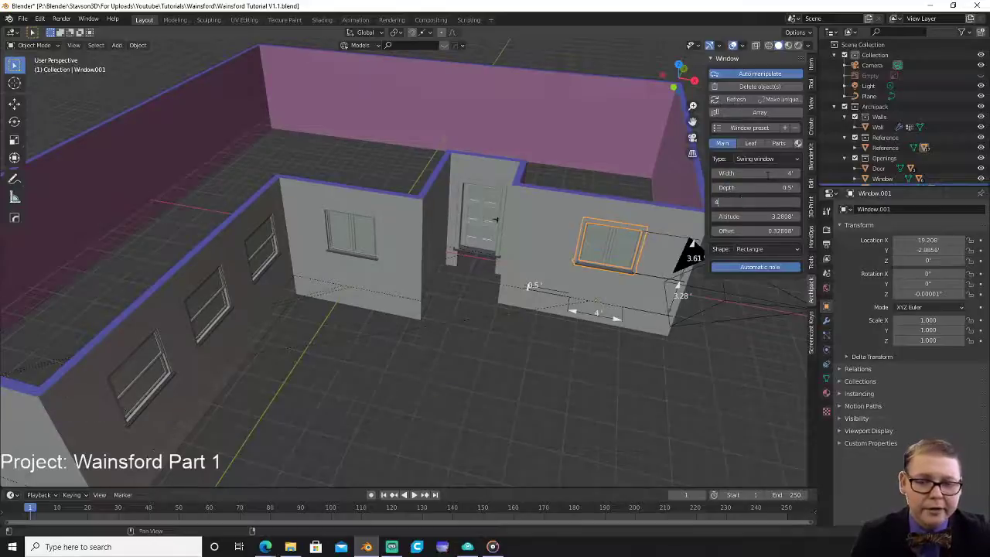
pyautogui.press('Return')
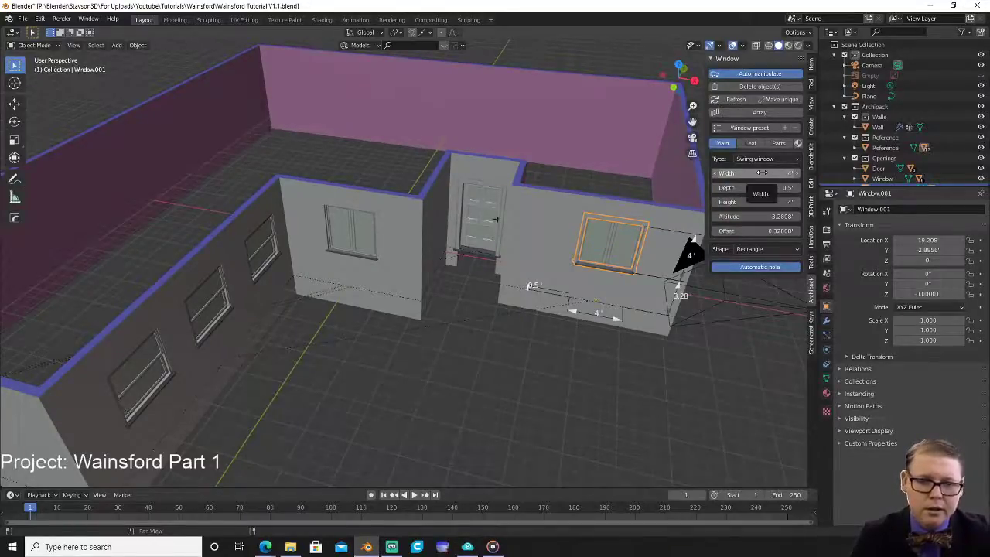
# Set the selected window's width and height to 5 feet.
pyautogui.click(762, 173)
pyautogui.press('Tab')
pyautogui.press('Tab')
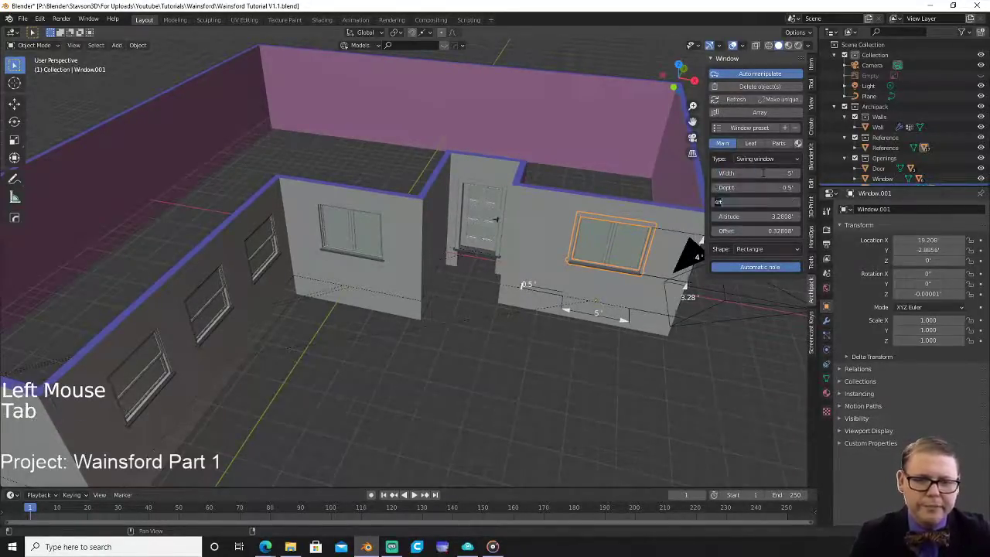
pyautogui.write('5')
pyautogui.press('Return')
# Set the window's altitude to 2 feet.
pyautogui.moveTo(650, 220); pyautogui.dragTo(606, 189, button='middle')
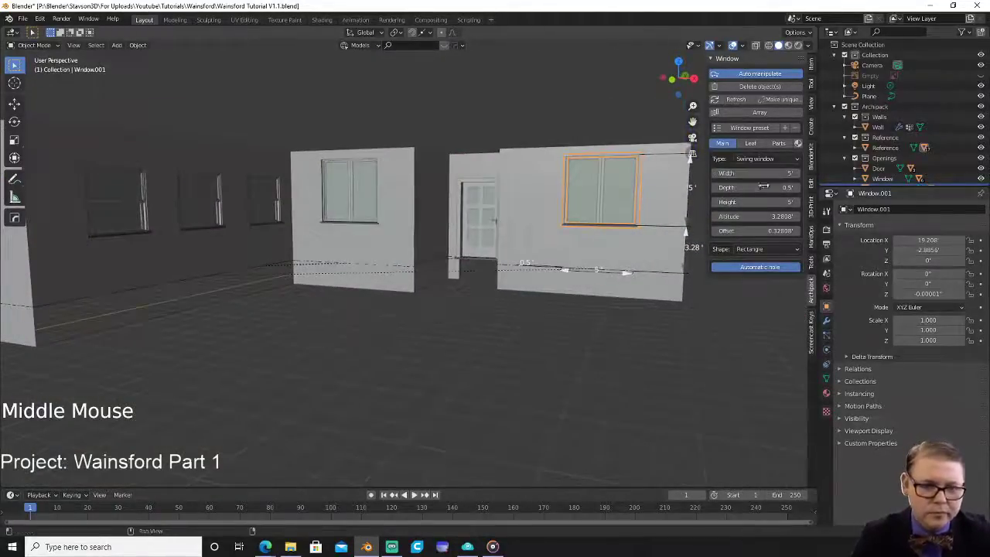
pyautogui.click(770, 217)
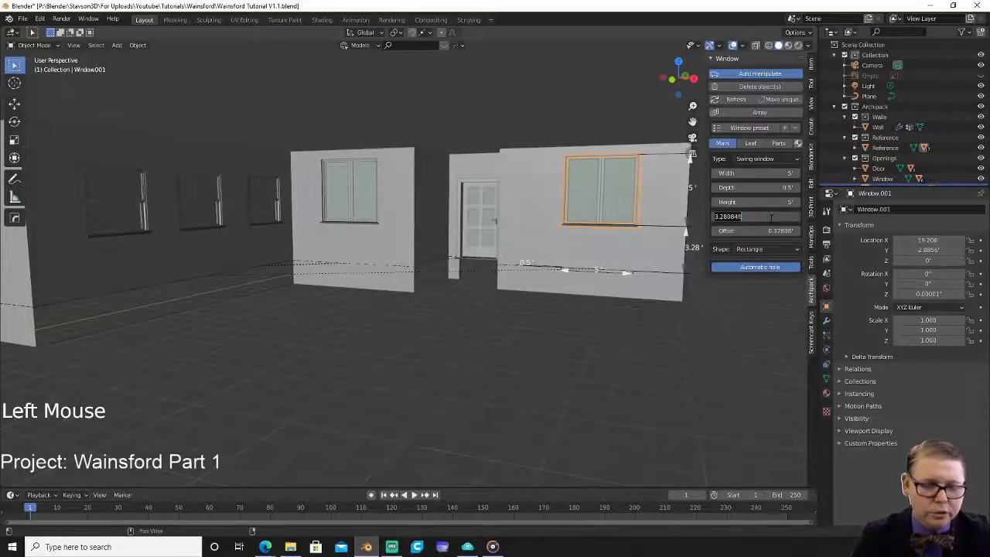
pyautogui.write('2')
pyautogui.press('Return')
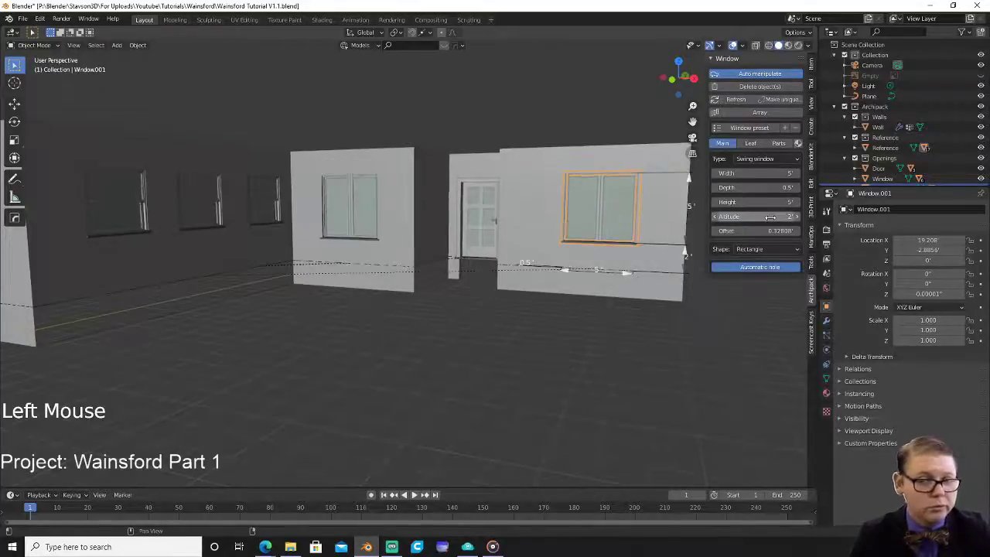
pyautogui.moveTo(524, 247); pyautogui.dragTo(511, 302, button='middle')
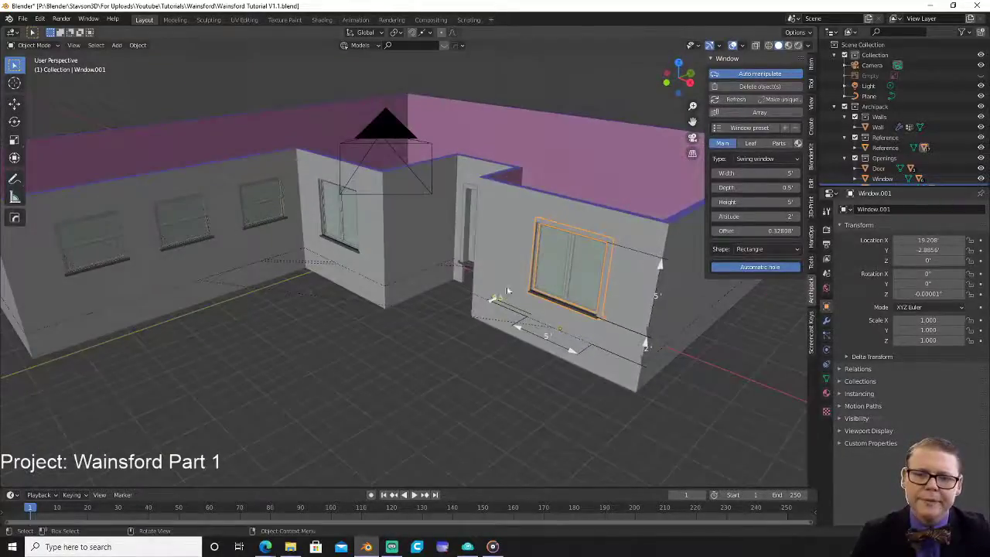
# Set the number of leaf rows in the selected window to 3.
pyautogui.click(752, 143)
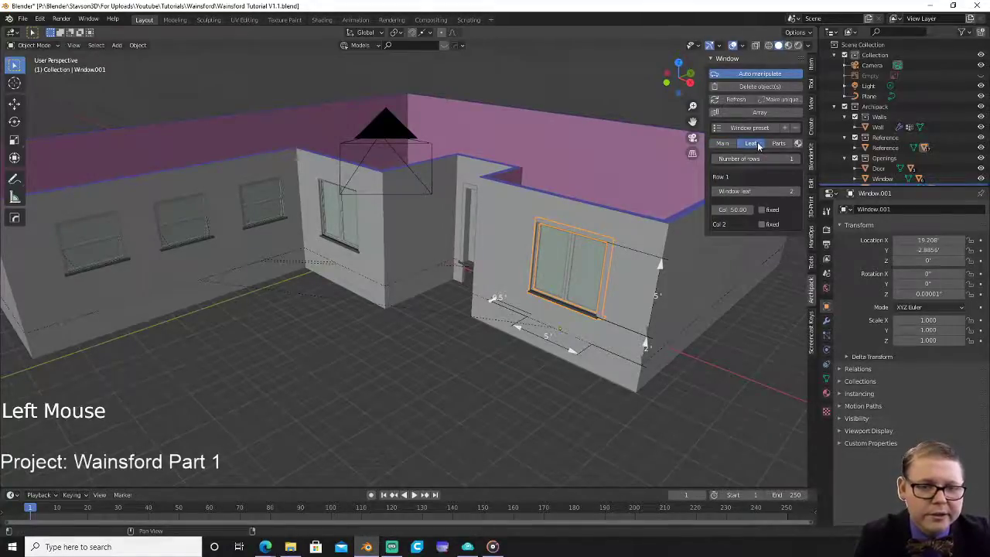
pyautogui.click(795, 159)
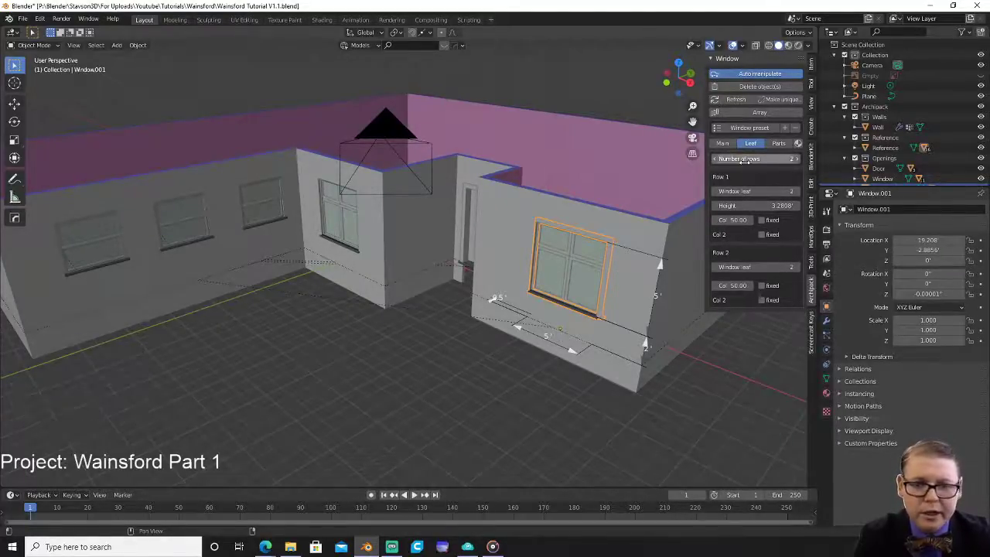
pyautogui.click(798, 160)
# Set the window leaf count to 3 in each of the window's three rows.
pyautogui.doubleClick(769, 192)
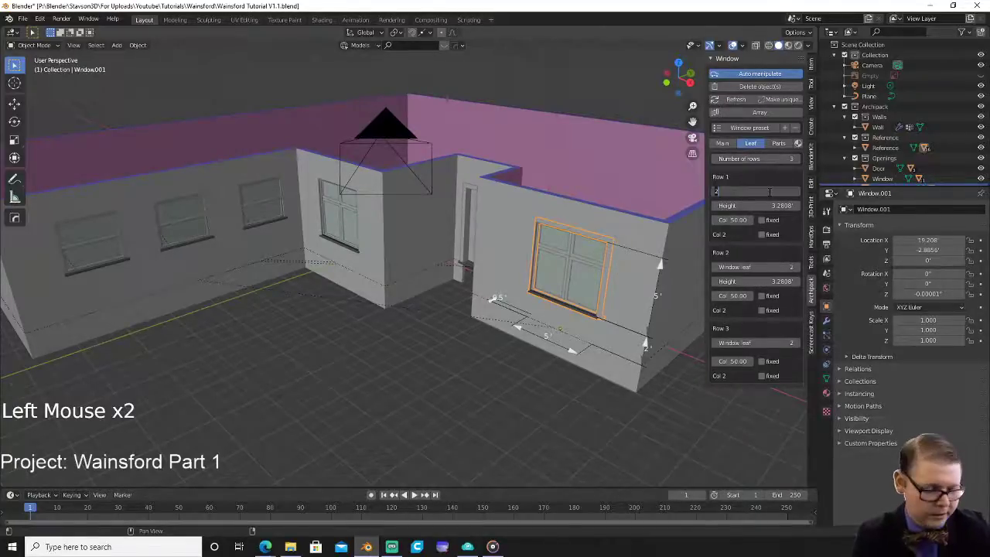
pyautogui.press('Return')
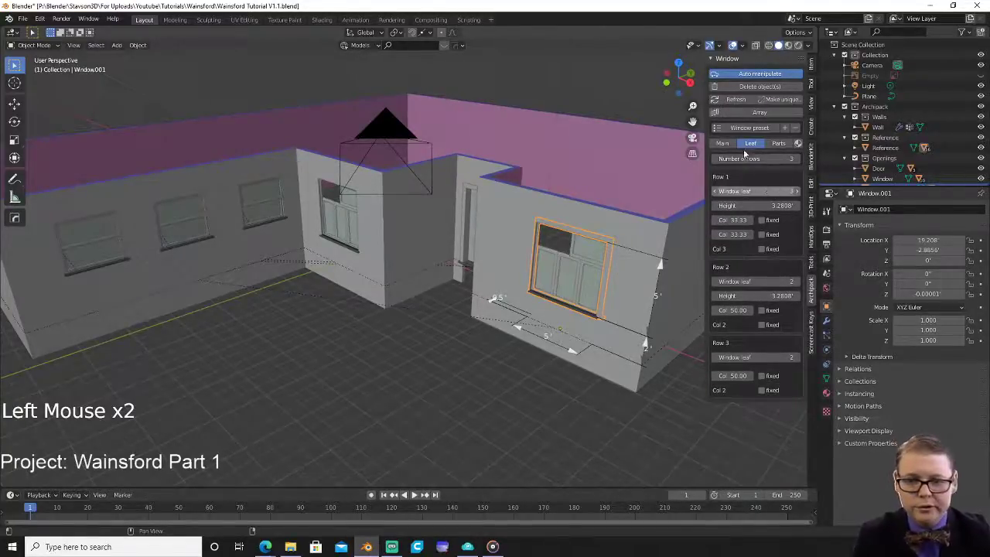
pyautogui.click(769, 283)
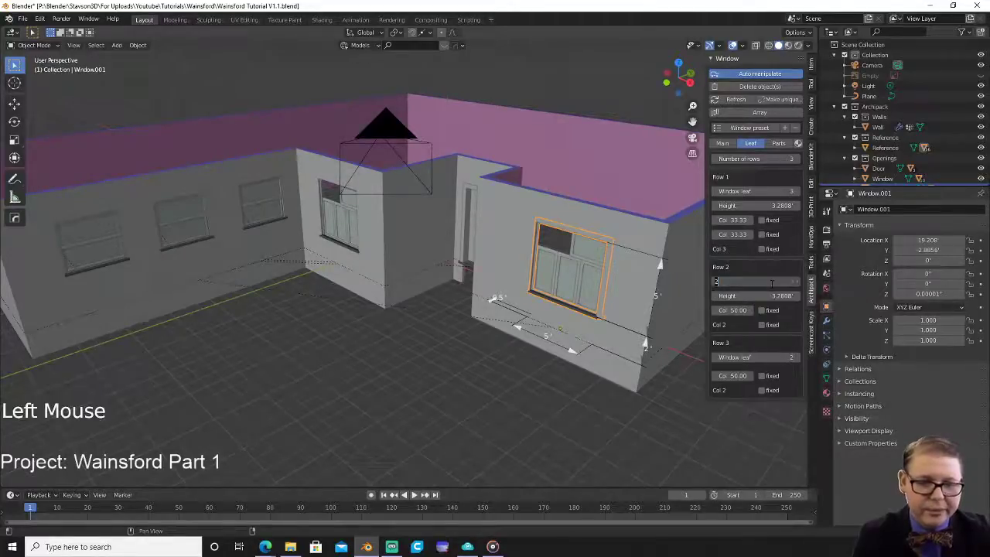
pyautogui.write('3')
pyautogui.press('Return')
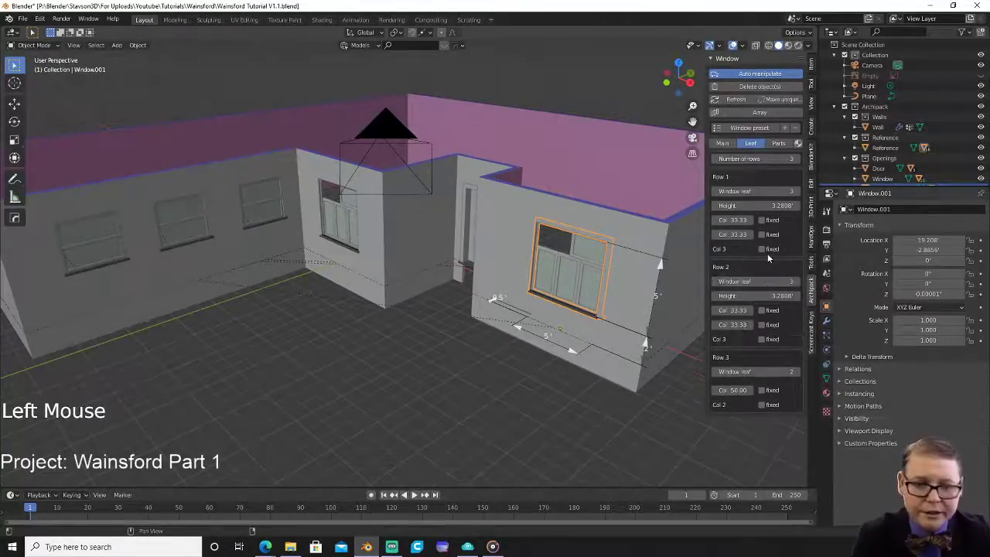
pyautogui.click(761, 371)
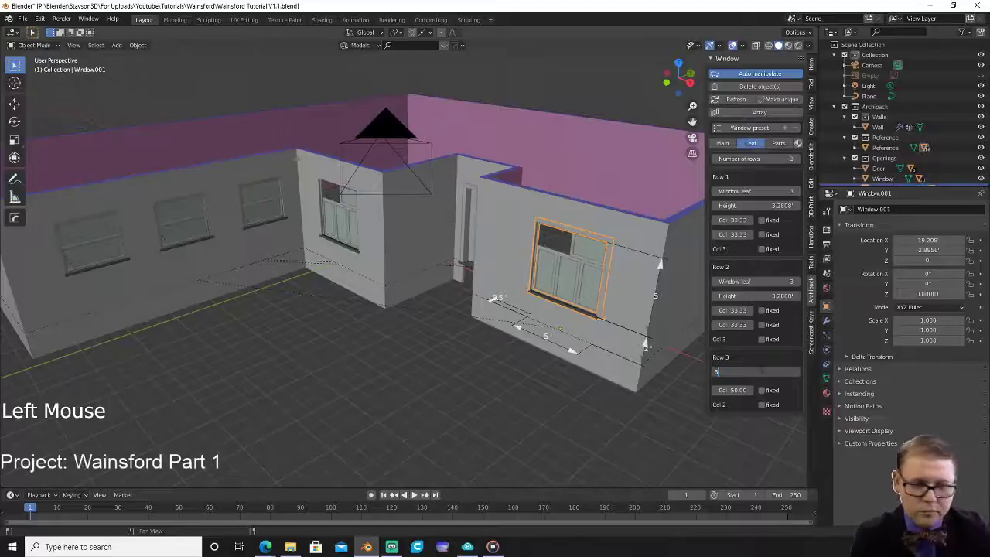
pyautogui.write('3')
pyautogui.press('Return')
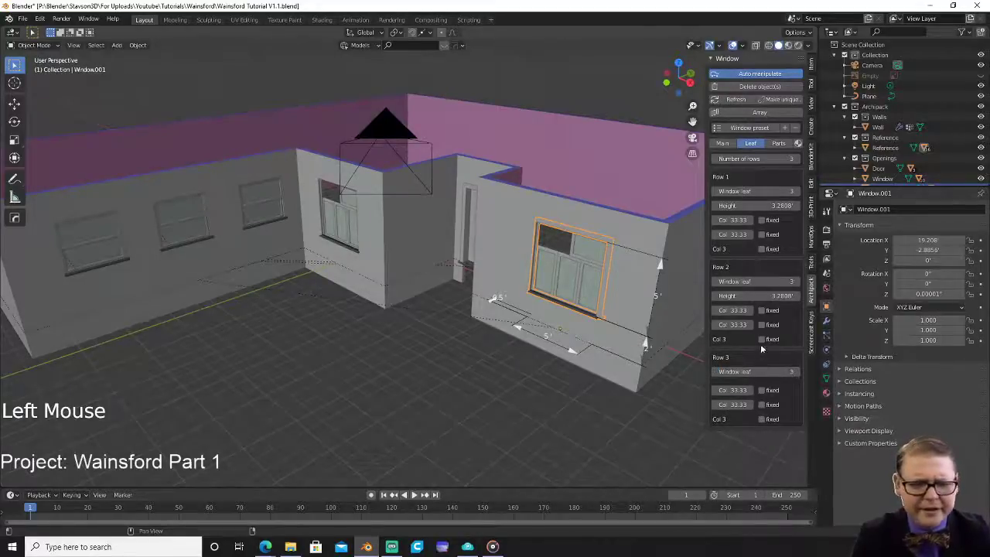
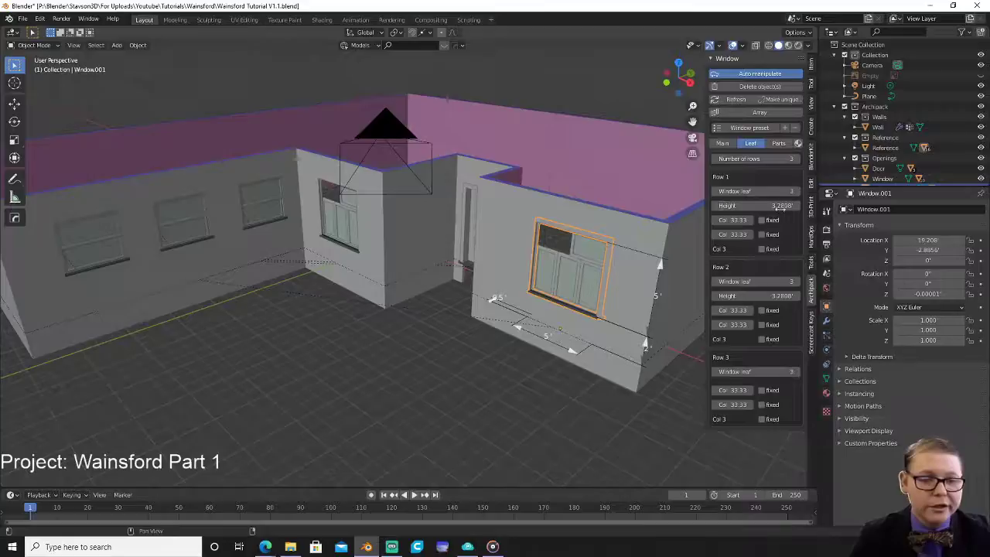
# Set the heights of window rows 1 and 2 to 5/3 feet each.
pyautogui.click(774, 206)
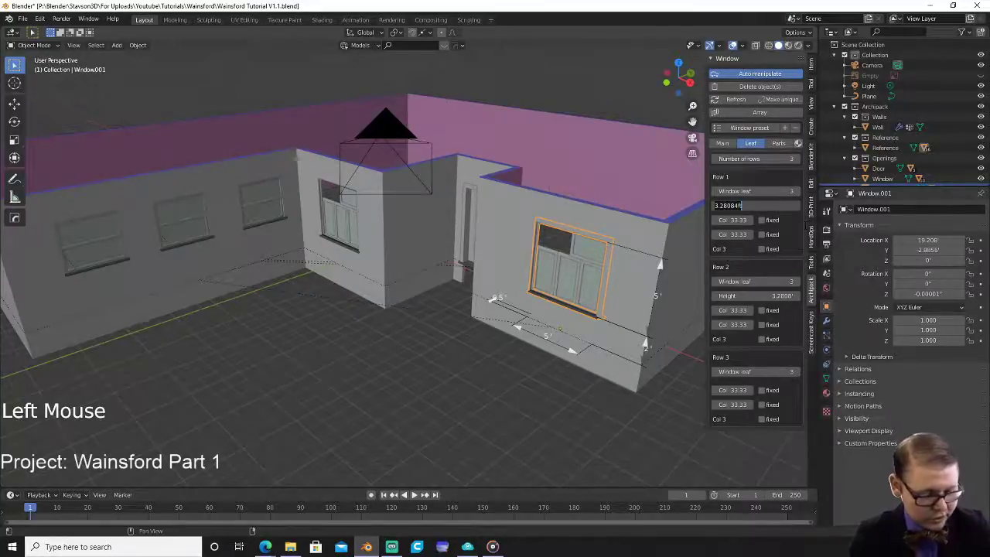
pyautogui.write('5')
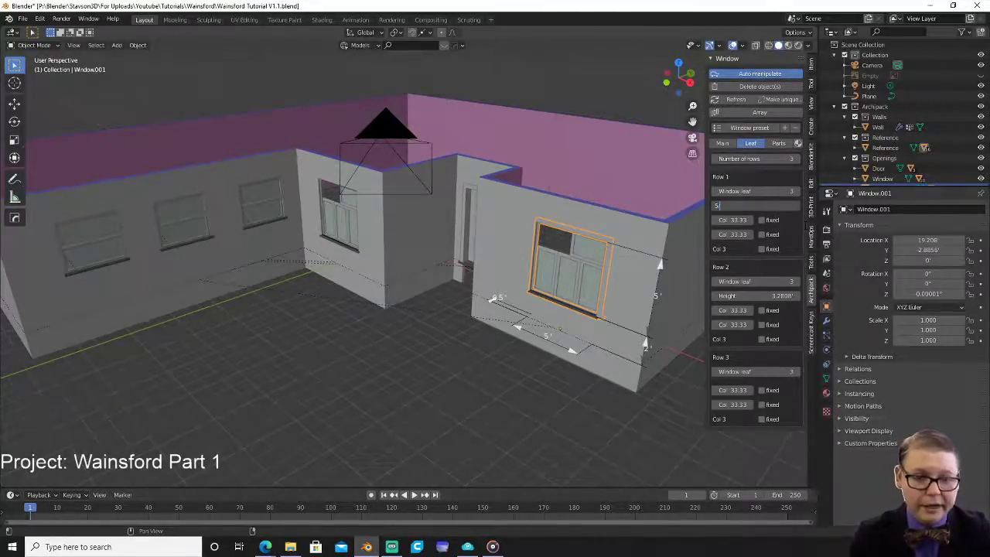
pyautogui.write('/3')
pyautogui.press('Return')
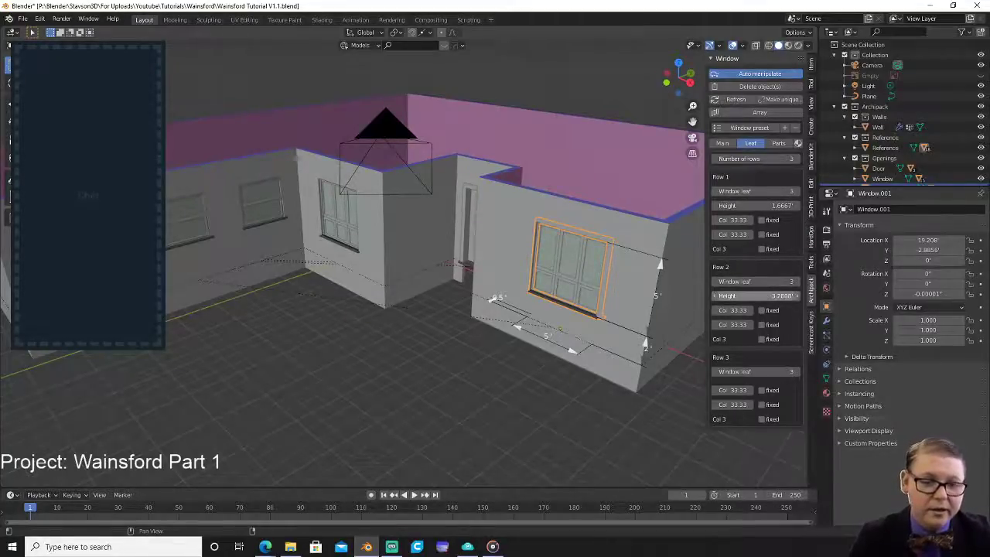
pyautogui.click(763, 295)
pyautogui.write('5/3')
pyautogui.press('Return')
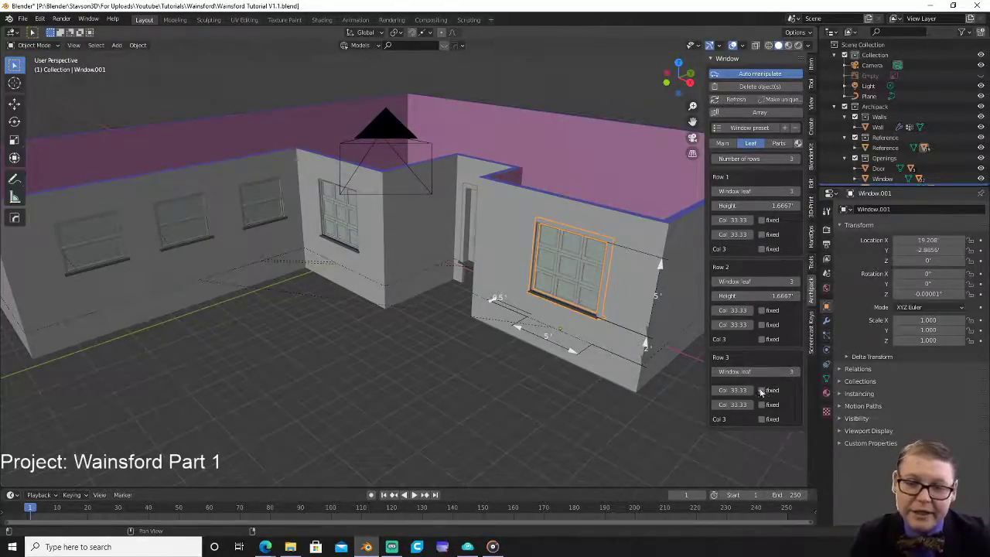
# Try a different width for the first column of window row 1, and restore it to 33.33.
pyautogui.moveTo(584, 311); pyautogui.dragTo(613, 226, button='middle')
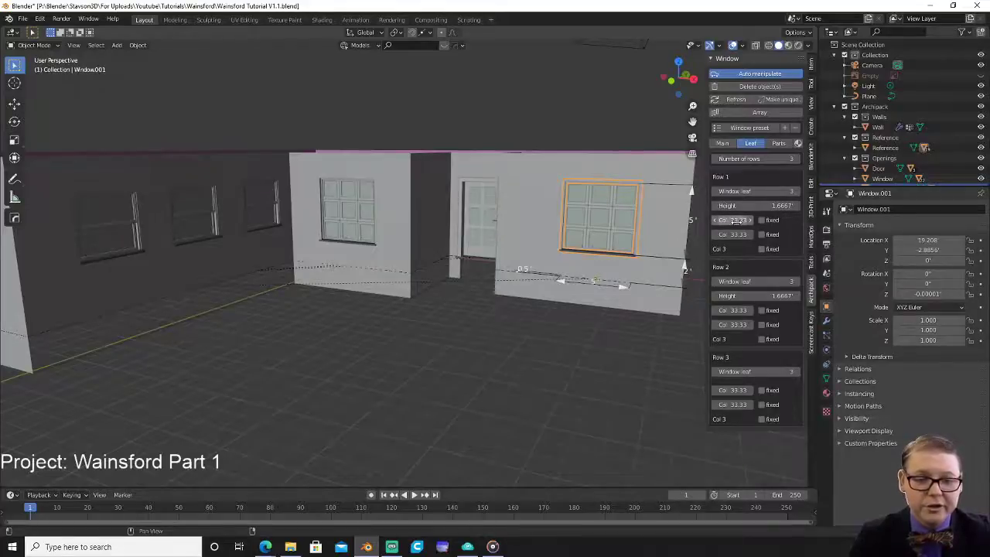
pyautogui.click(736, 219)
pyautogui.moveTo(749, 222); pyautogui.dragTo(834, 225)
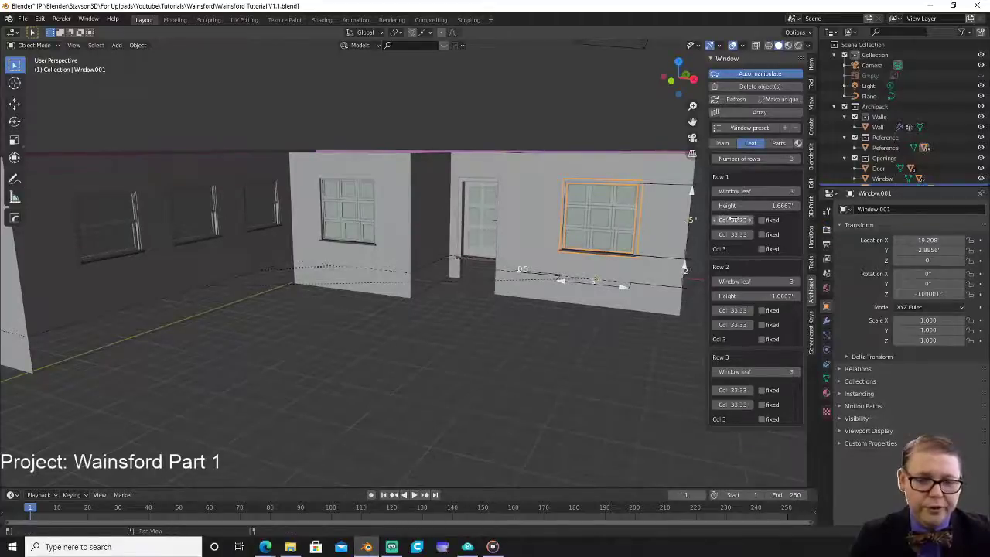
pyautogui.click(737, 220)
pyautogui.write('33')
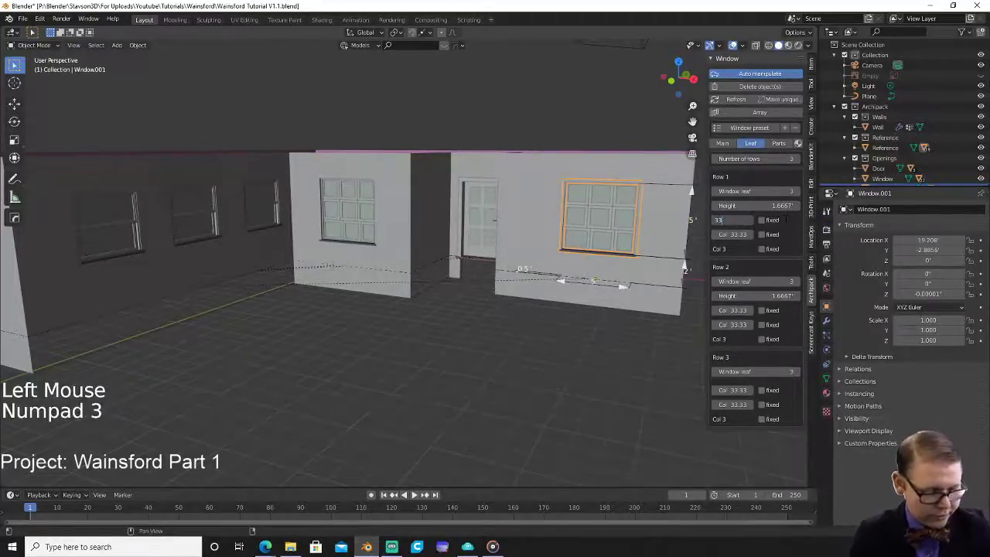
pyautogui.press('Return')
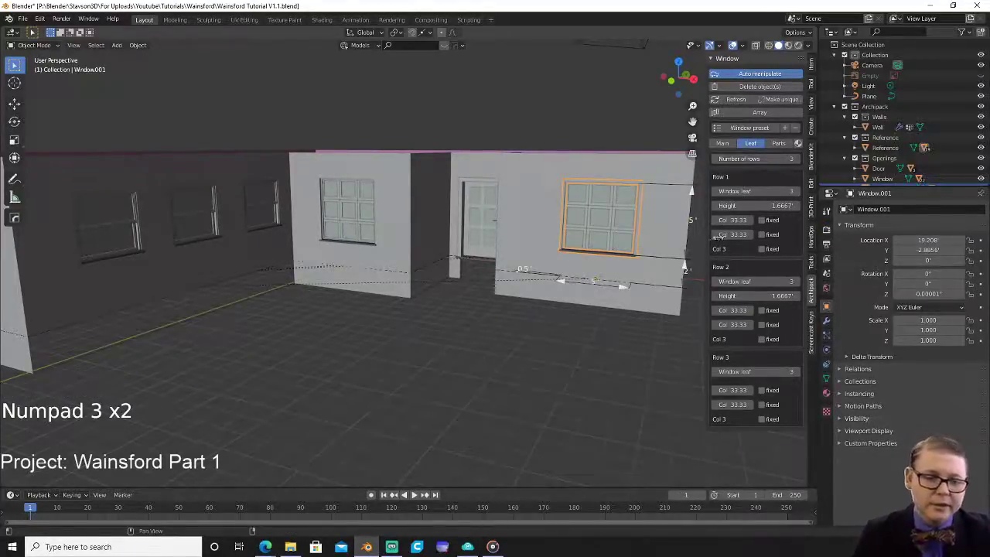
# Inspect the window frame dimensions in the window's part settings and leave only the panel frame dimensions expanded.
pyautogui.scroll(2, 602, 230)
pyautogui.keyDown('shift'); pyautogui.moveTo(613, 232); pyautogui.dragTo(592, 220, button='middle'); pyautogui.keyUp('shift')
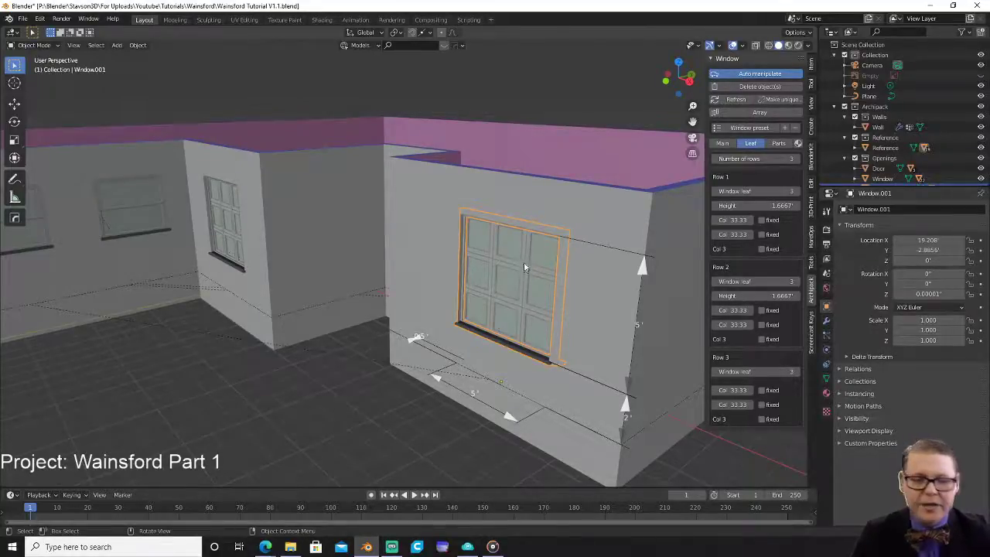
pyautogui.click(781, 143)
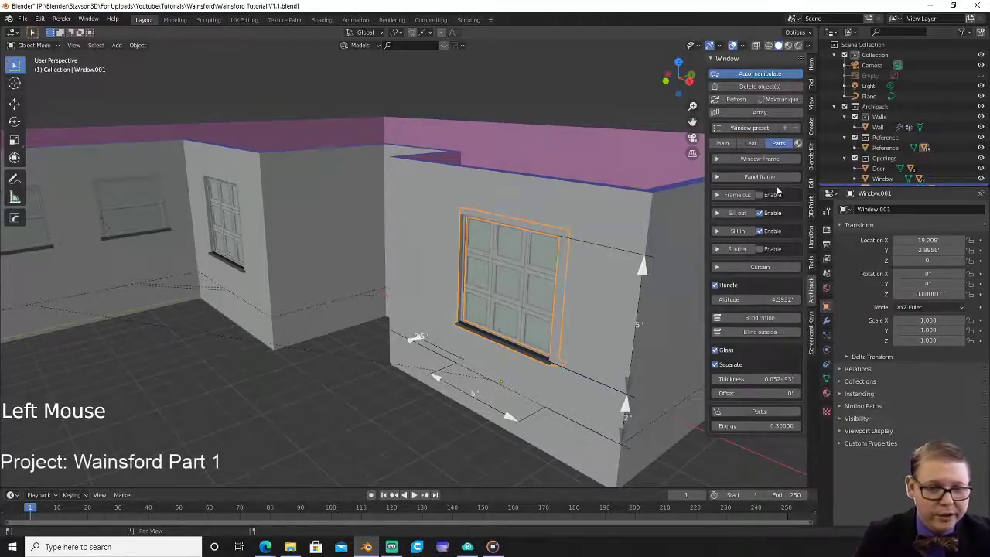
pyautogui.click(751, 176)
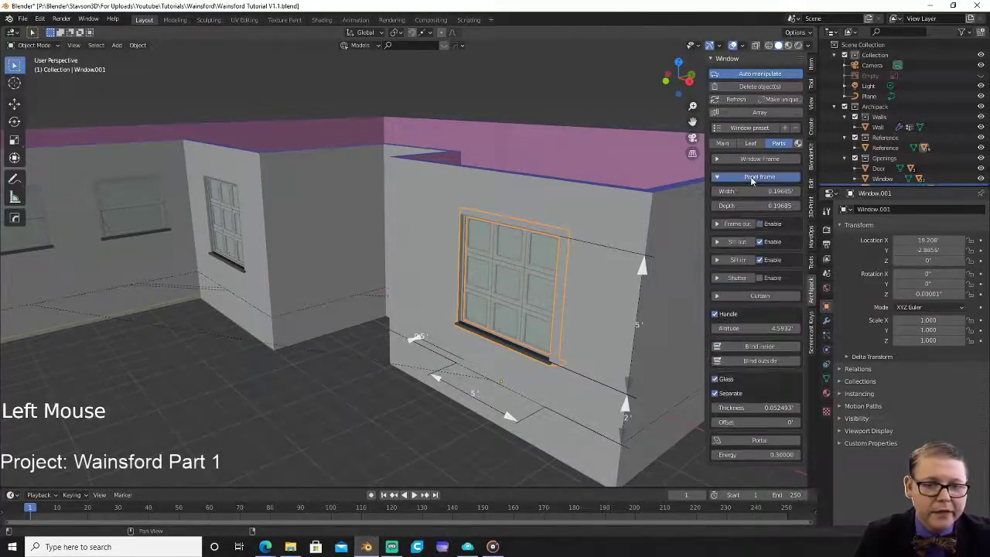
pyautogui.click(753, 159)
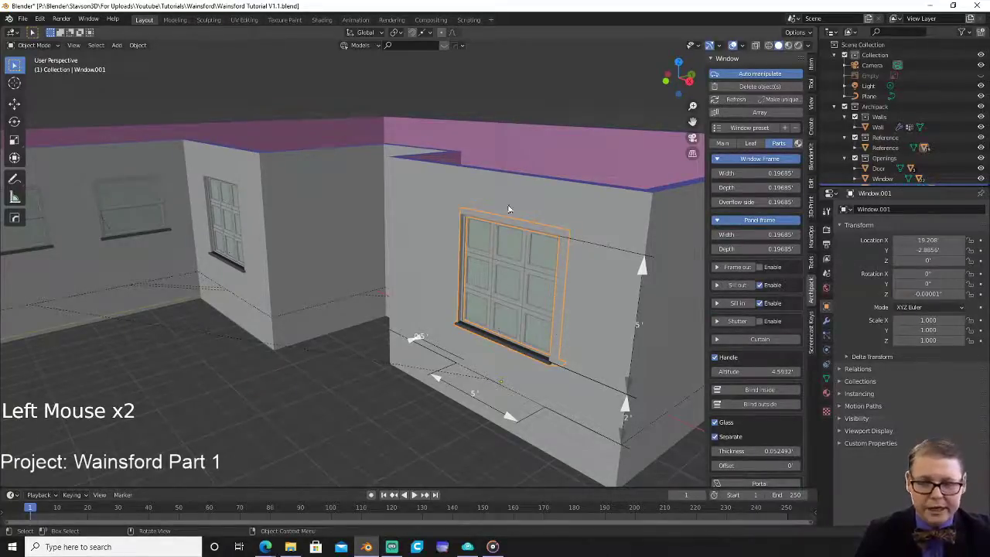
pyautogui.click(759, 158)
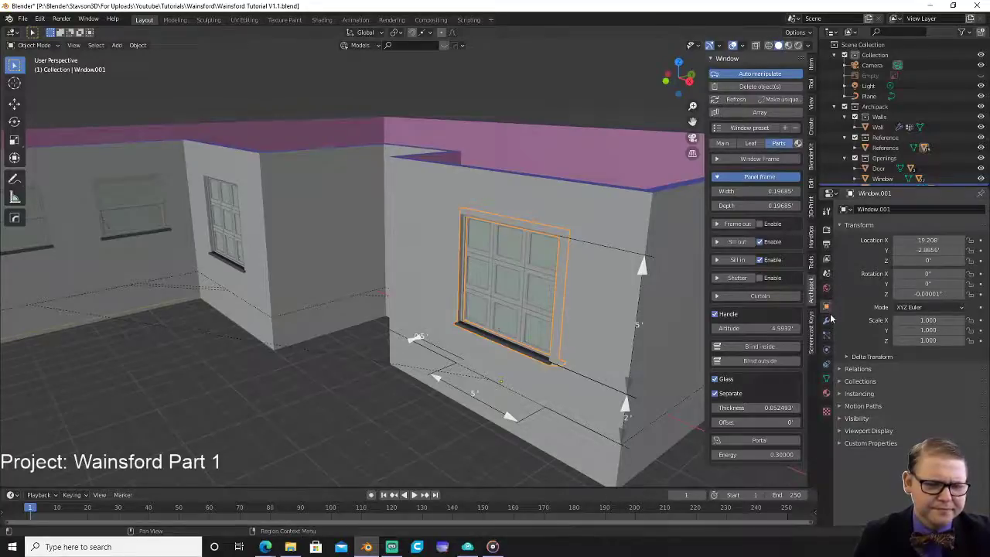
# Change the scene's length unit to inches, keeping the imperial unit system.
pyautogui.click(826, 273)
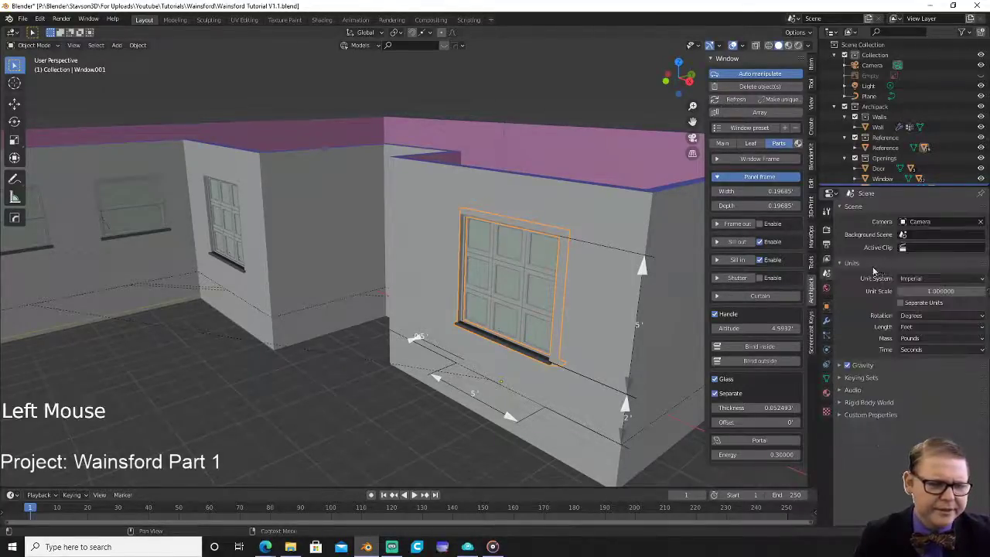
pyautogui.click(925, 278)
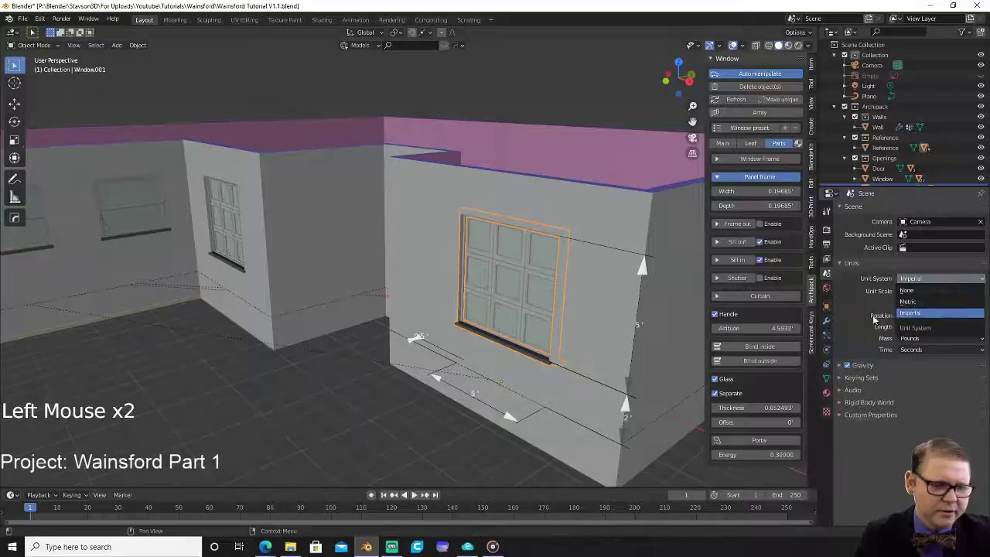
pyautogui.click(879, 319)
pyautogui.click(932, 329)
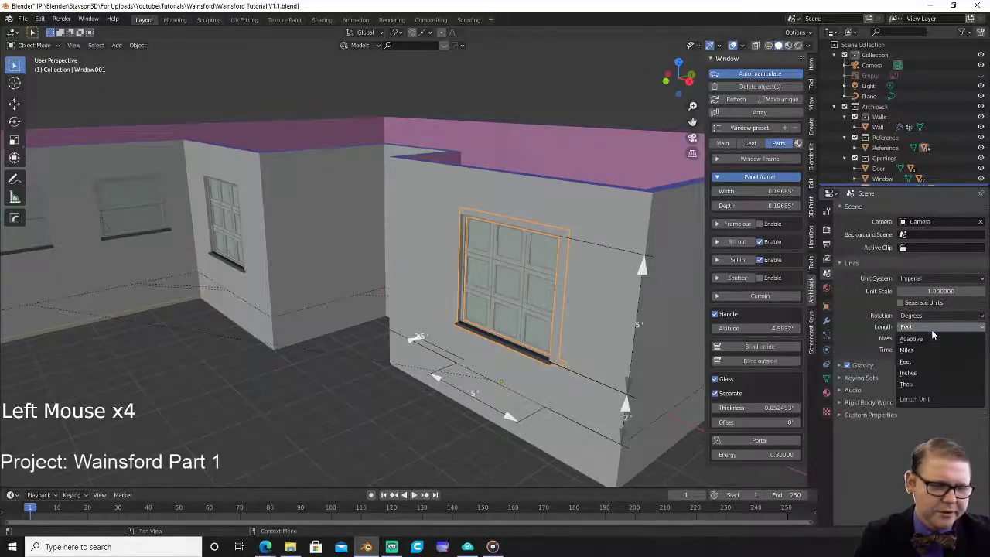
pyautogui.click(933, 372)
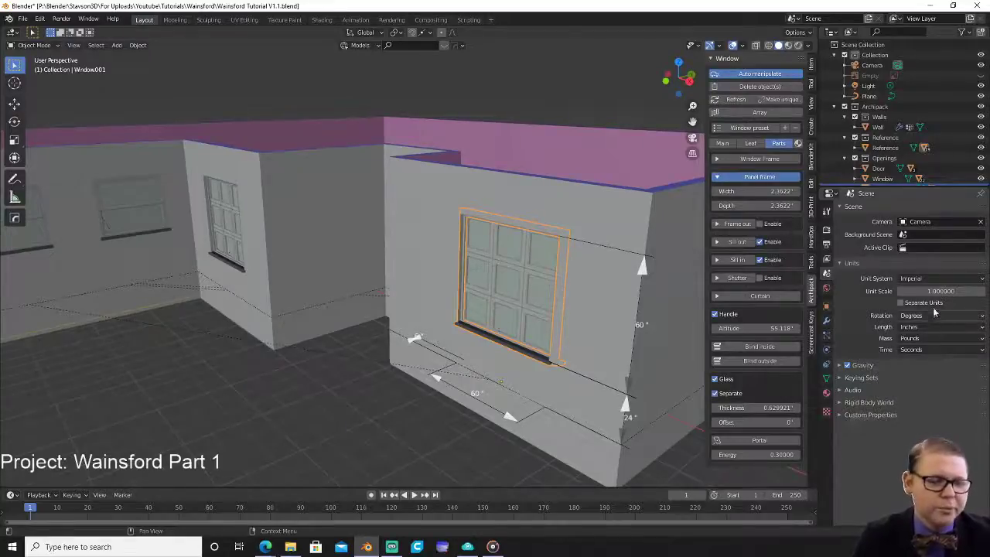
# Return the scene's length unit to feet and set the selected front window's panel frame width to 0.05 feet.
pyautogui.click(937, 283)
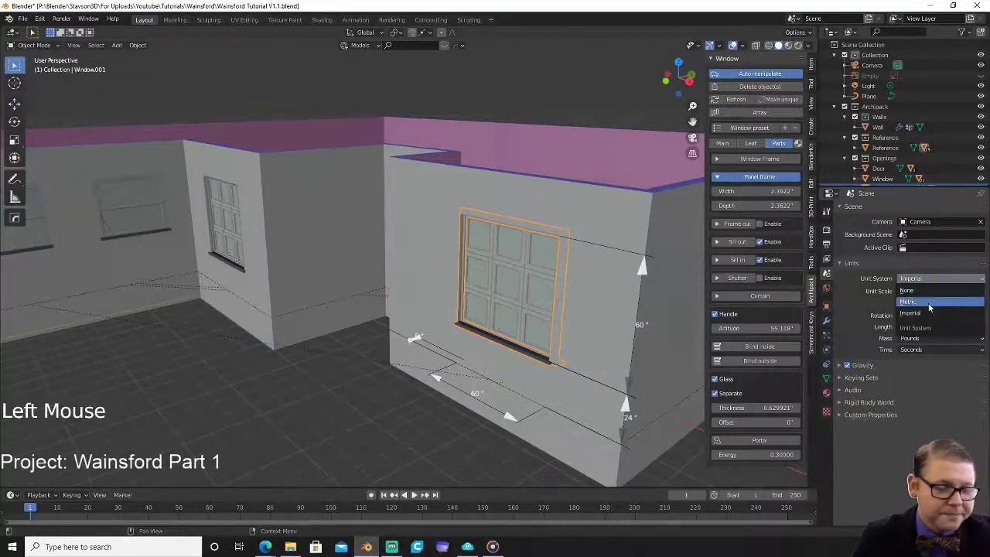
pyautogui.click(928, 312)
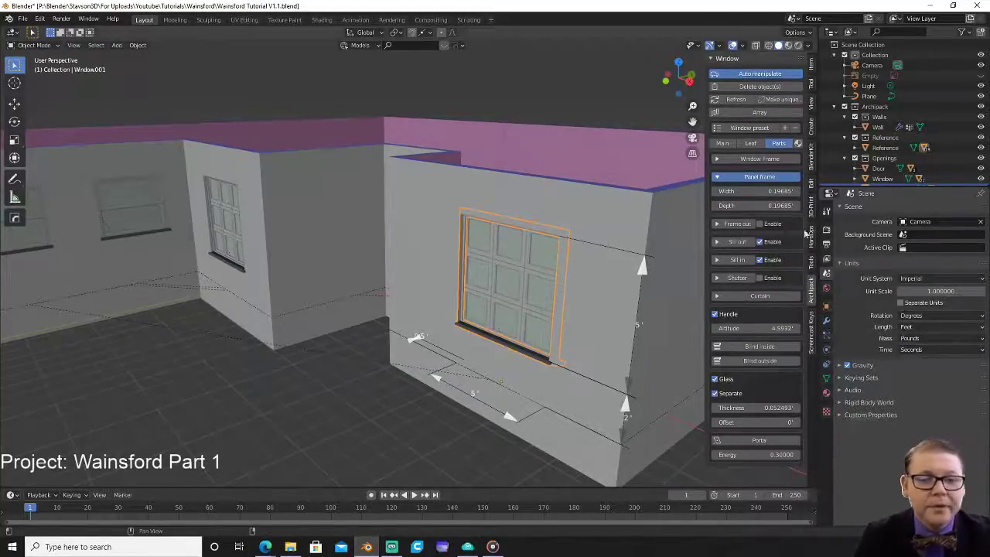
pyautogui.keyDown('shift'); pyautogui.click(774, 191); pyautogui.keyUp('shift')
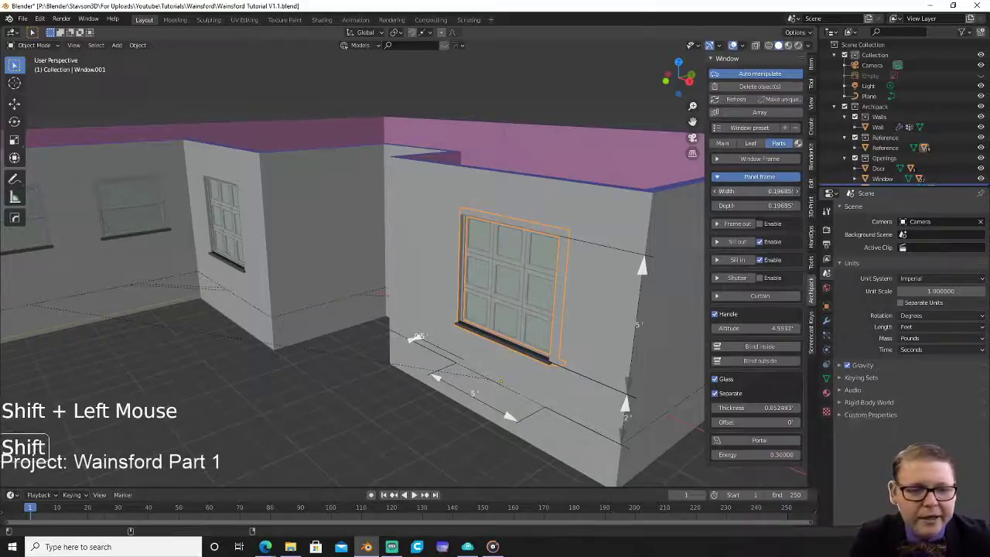
pyautogui.keyDown('shift'); pyautogui.moveTo(774, 191); pyautogui.dragTo(752, 195); pyautogui.keyUp('shift')
pyautogui.click(778, 193)
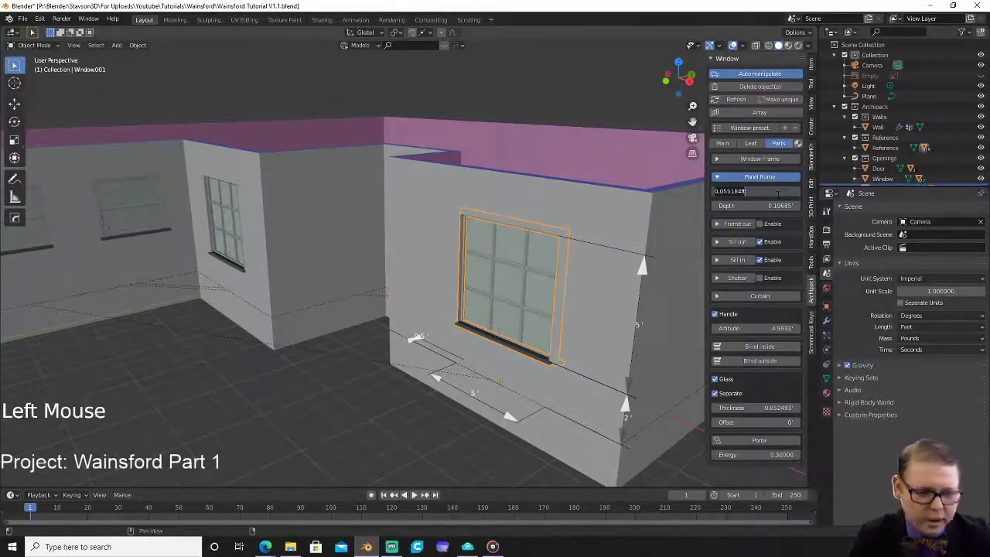
pyautogui.write('0.05')
pyautogui.press('Return')
pyautogui.scroll(2, 554, 269)
pyautogui.scroll(-3, 554, 265)
pyautogui.moveTo(511, 294); pyautogui.dragTo(542, 279, button='middle')
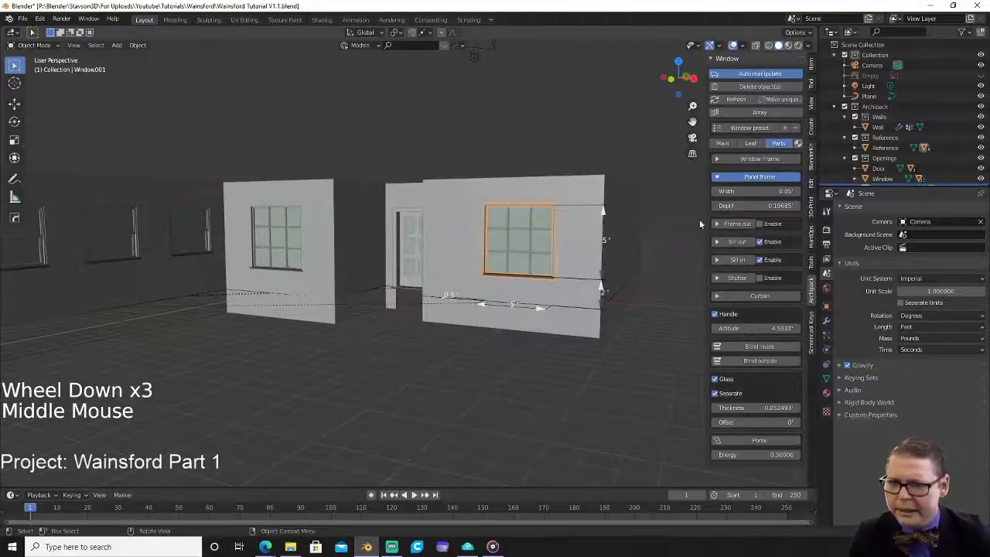
# Try a 2-foot width for the hung windows on the side wall, and settle on a width of 3 feet.
pyautogui.hotkey('alt', 'a')
pyautogui.moveTo(509, 270); pyautogui.dragTo(476, 281, button='middle')
pyautogui.keyDown('shift'); pyautogui.moveTo(414, 270); pyautogui.dragTo(563, 251, button='middle'); pyautogui.keyUp('shift')
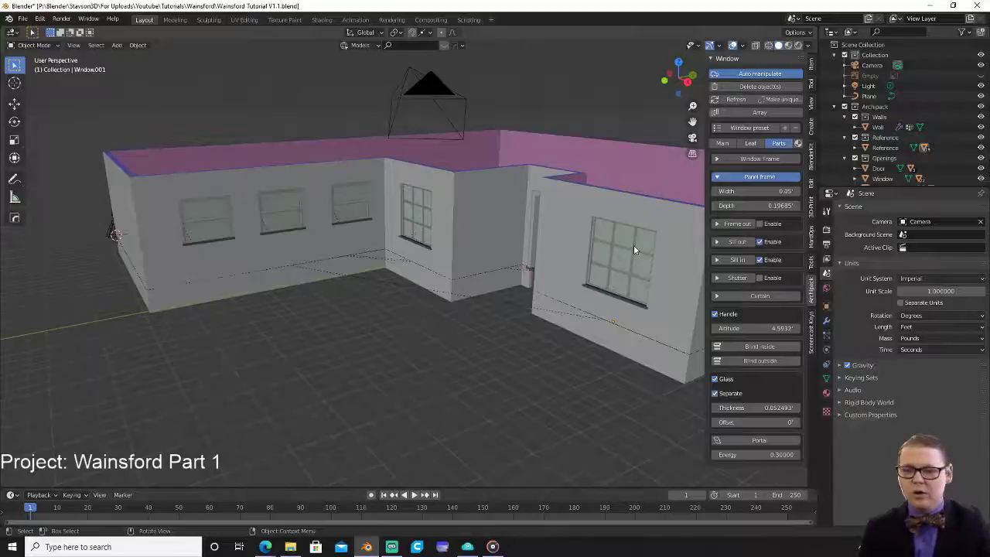
pyautogui.moveTo(598, 234); pyautogui.dragTo(562, 250, button='middle')
pyautogui.scroll(3, 569, 239)
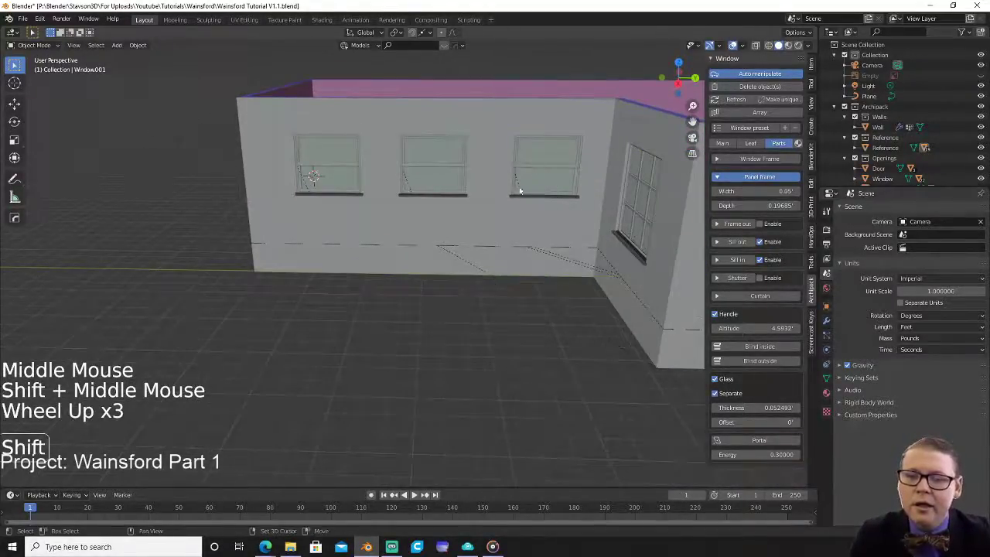
pyautogui.keyDown('shift'); pyautogui.moveTo(522, 184); pyautogui.dragTo(489, 219, button='middle'); pyautogui.keyUp('shift')
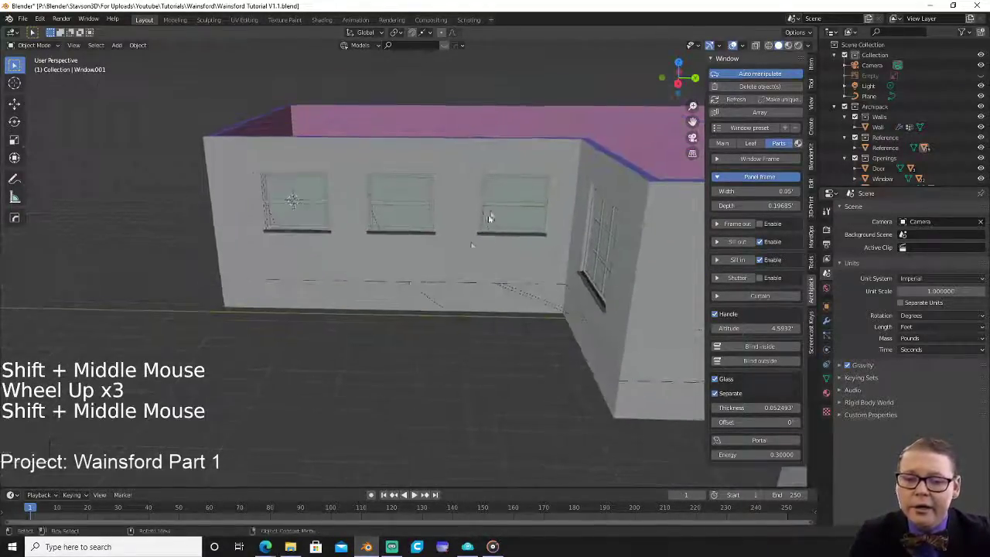
pyautogui.click(502, 175)
pyautogui.click(506, 175)
pyautogui.click(506, 180)
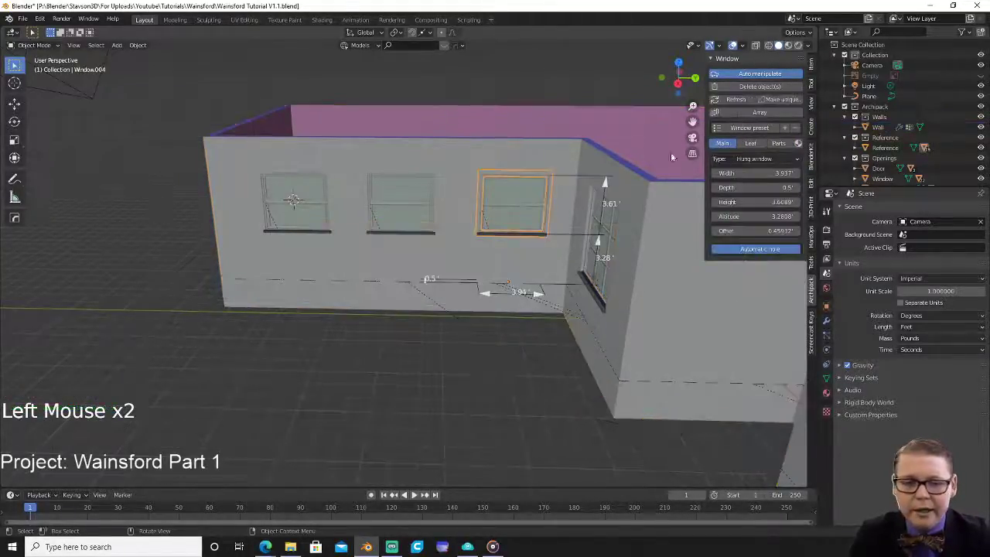
pyautogui.click(761, 173)
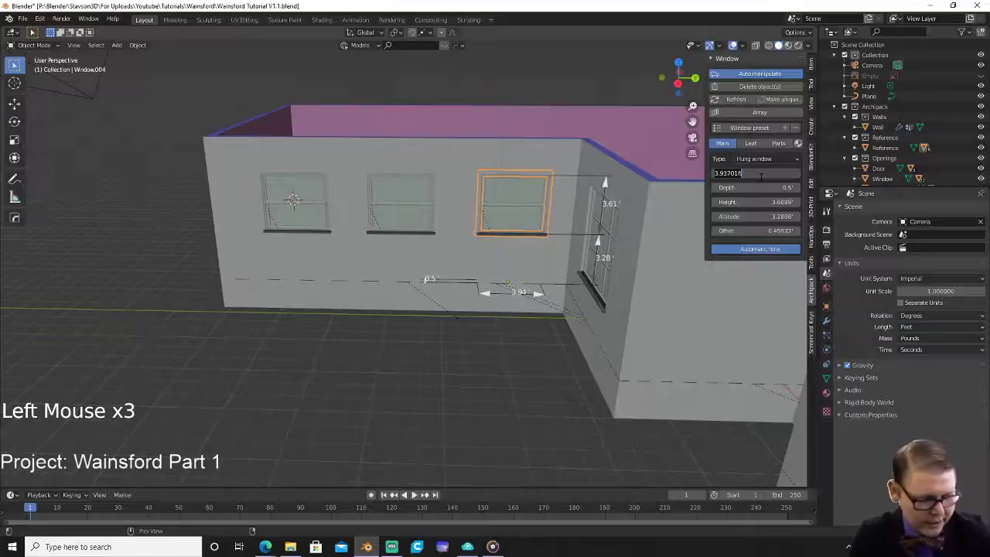
pyautogui.write('2')
pyautogui.press('Return')
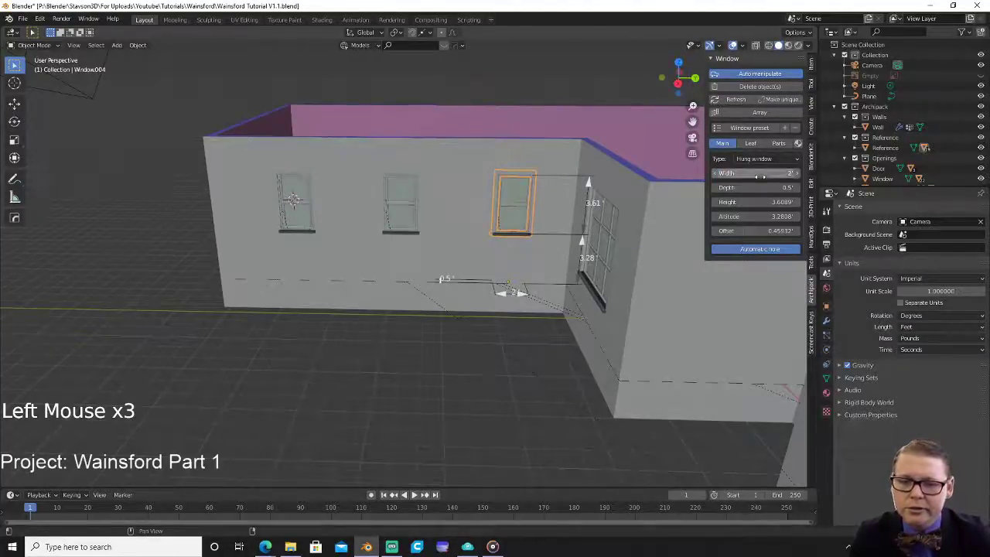
pyautogui.click(760, 177)
pyautogui.write('3')
pyautogui.press('Return')
# Set the height of the side wall's hung windows to 4 feet.
pyautogui.moveTo(441, 261); pyautogui.dragTo(466, 240, button='middle')
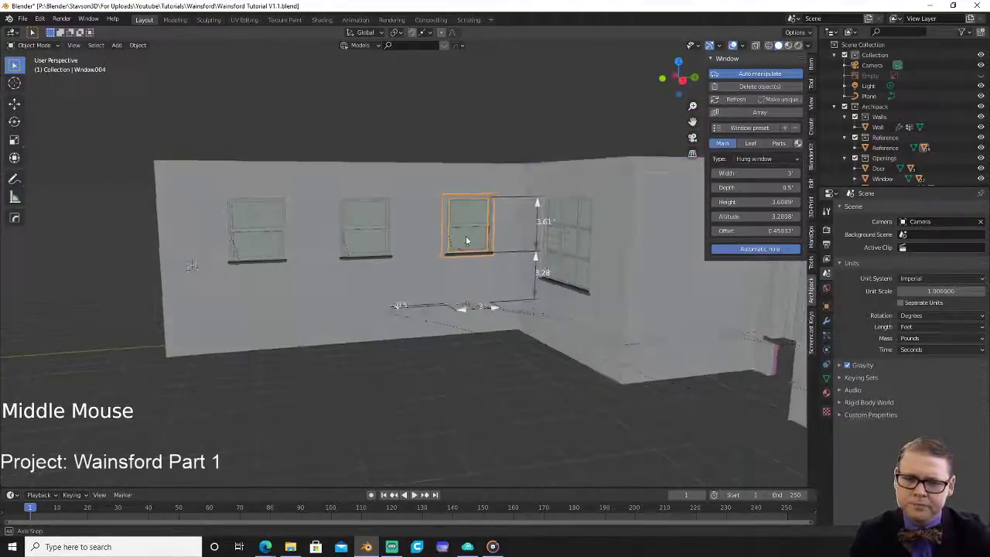
pyautogui.click(764, 202)
pyautogui.write('4')
pyautogui.press('Return')
# Lower the selected hung window's altitude to about 3.02 feet, using a front wireframe view to line it up with the 3×3 front window.
pyautogui.moveTo(585, 256); pyautogui.dragTo(582, 288, button='middle')
pyautogui.scroll(4, 568, 269)
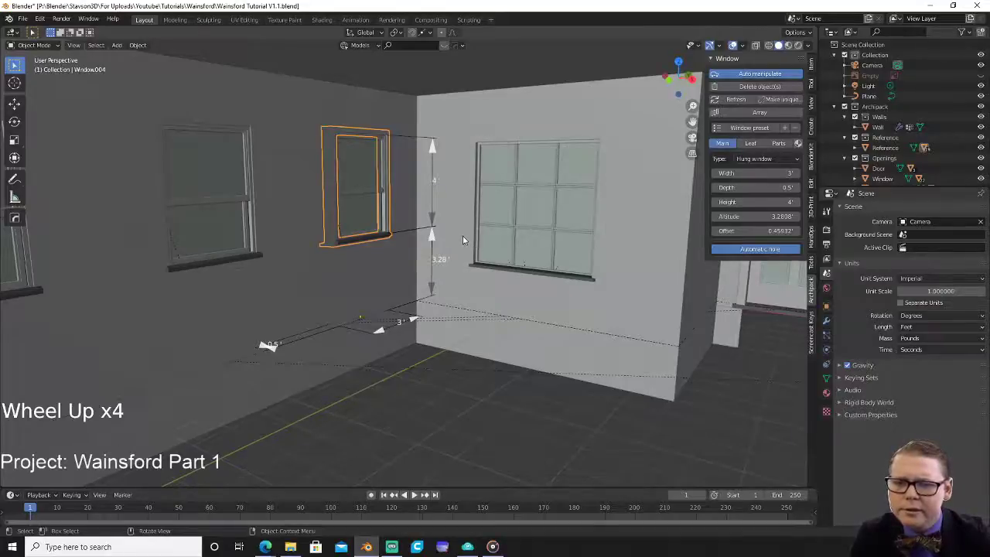
pyautogui.moveTo(432, 235); pyautogui.dragTo(431, 241)
pyautogui.press('KP_1')
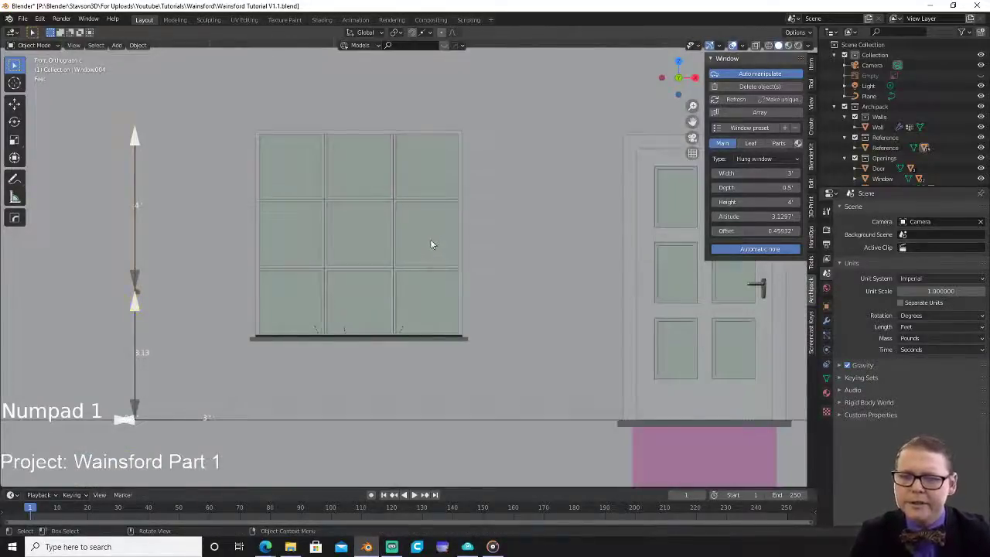
pyautogui.scroll(-8, 431, 244)
pyautogui.press('z')
pyautogui.scroll(4, 350, 237)
pyautogui.scroll(3, 350, 234)
pyautogui.keyDown('shift'); pyautogui.moveTo(291, 212); pyautogui.dragTo(405, 281, button='middle'); pyautogui.keyUp('shift')
pyautogui.scroll(4, 413, 219)
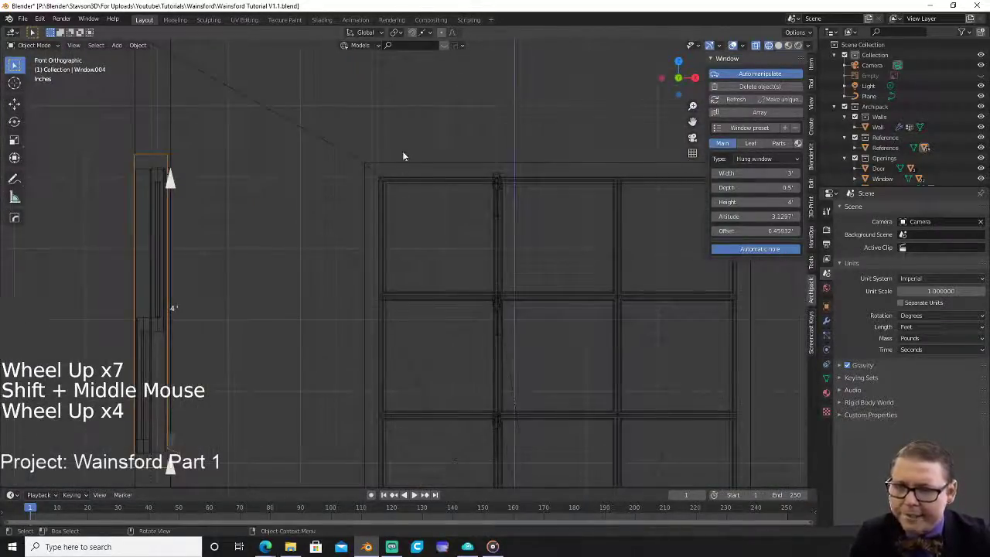
pyautogui.press('b')
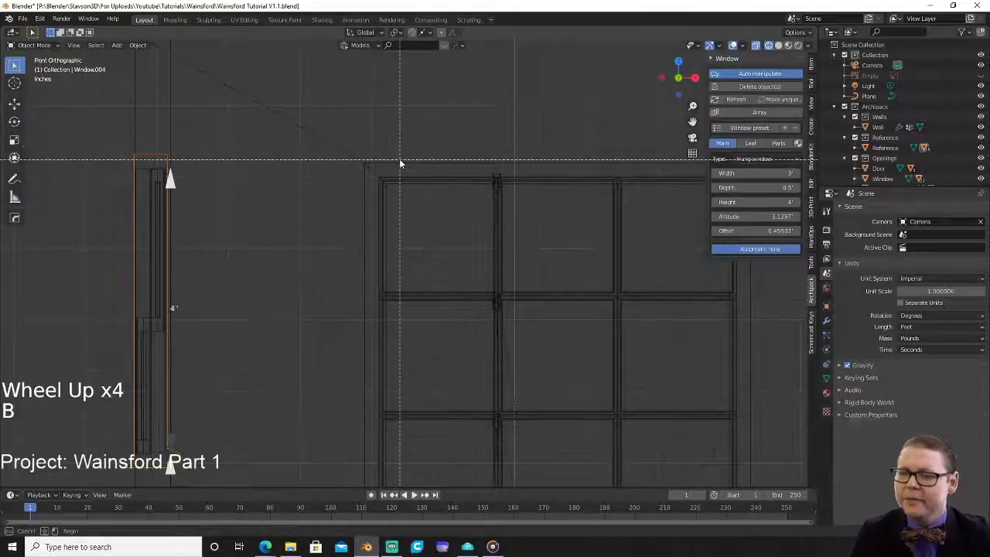
pyautogui.keyDown('shift'); pyautogui.moveTo(294, 265); pyautogui.dragTo(365, 169, button='middle'); pyautogui.keyUp('shift')
pyautogui.keyDown('shift'); pyautogui.moveTo(362, 235); pyautogui.dragTo(358, 284, button='middle'); pyautogui.keyUp('shift')
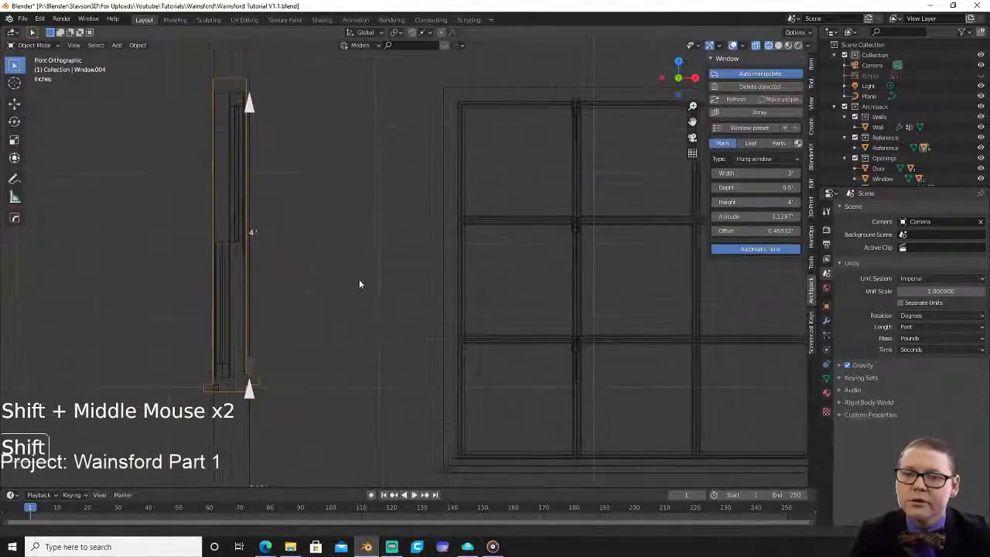
pyautogui.scroll(-1, 363, 278)
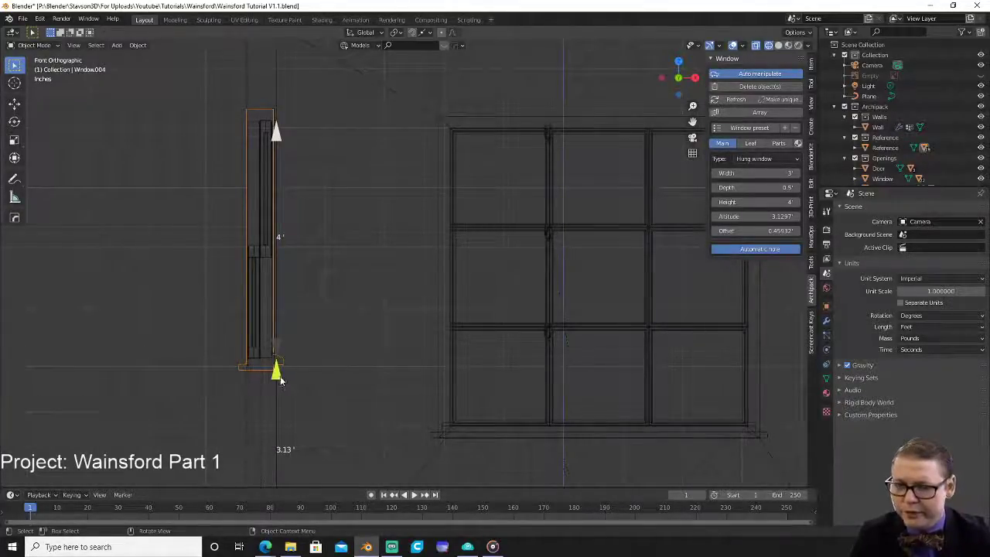
pyautogui.moveTo(280, 379); pyautogui.dragTo(277, 379)
pyautogui.scroll(-4, 433, 298)
pyautogui.press('z')
pyautogui.moveTo(461, 298)
pyautogui.mouseDown(button='middle')
pyautogui.moveTo(495, 309)
pyautogui.moveTo(473, 320)
pyautogui.mouseUp(button='middle')
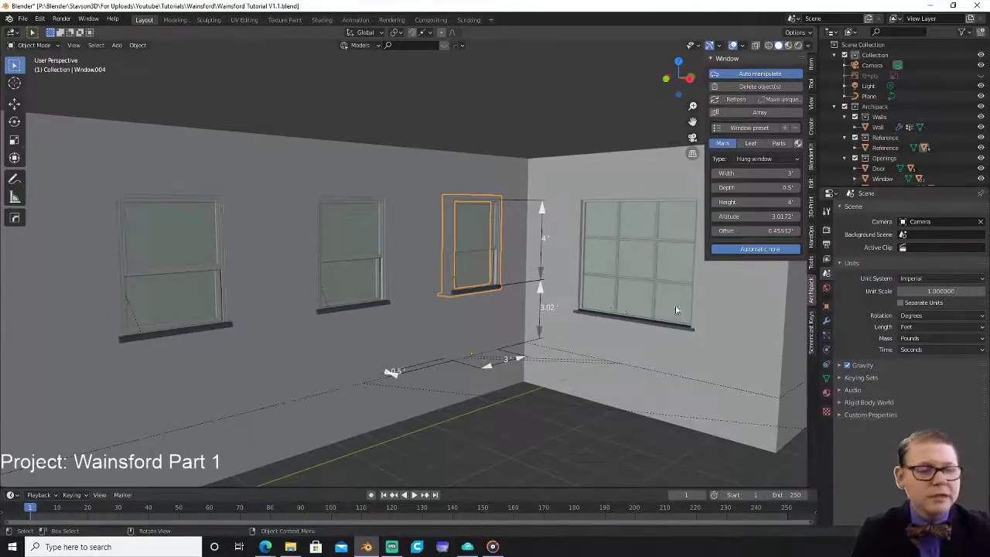
# Place a garage-size door preset, 13.12 feet wide and 7.87 feet high, on the blank end wall and finish drawing doors.
pyautogui.scroll(-3, 627, 310)
pyautogui.scroll(-2, 557, 284)
pyautogui.moveTo(557, 284); pyautogui.dragTo(551, 324, button='middle')
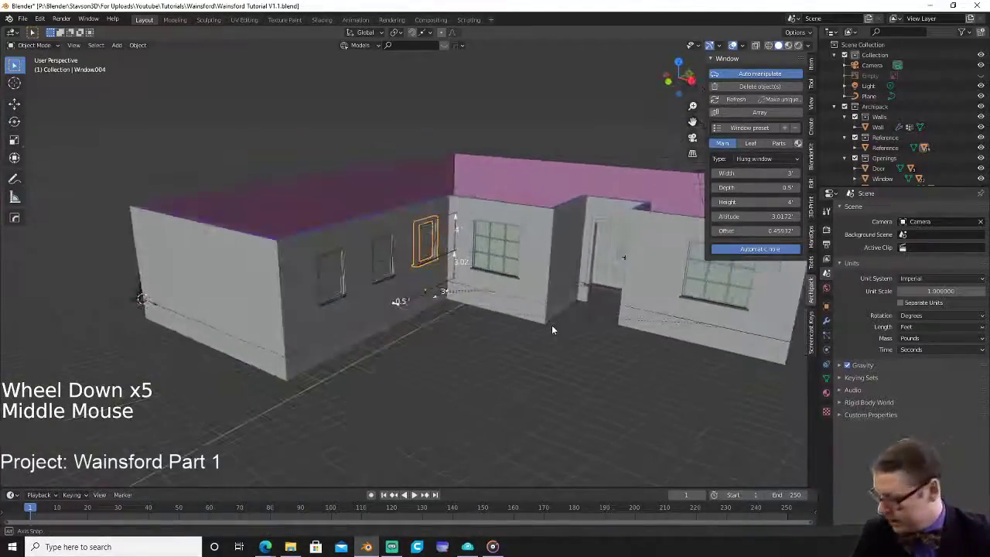
pyautogui.keyDown('shift'); pyautogui.moveTo(574, 285); pyautogui.dragTo(482, 288, button='middle'); pyautogui.keyUp('shift')
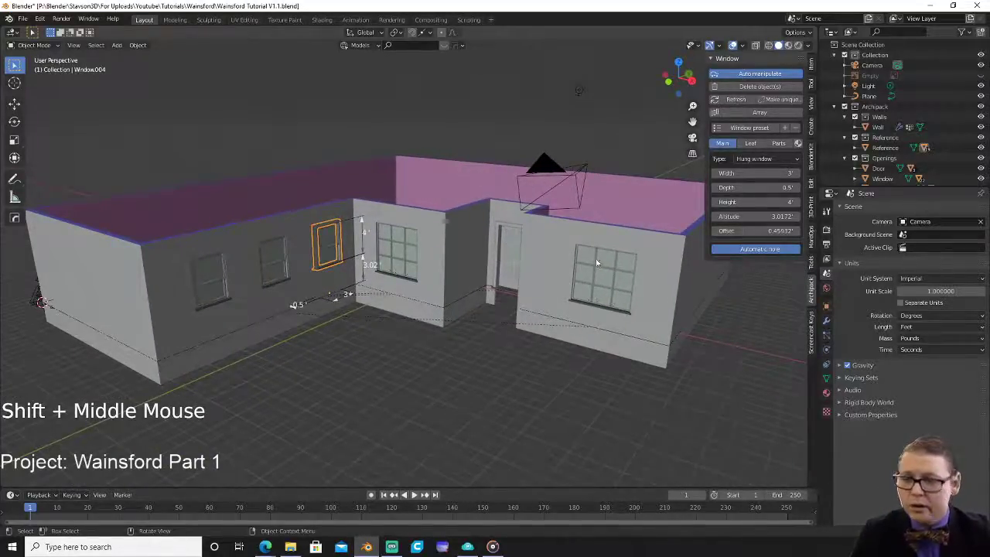
pyautogui.moveTo(263, 323); pyautogui.dragTo(615, 267, button='middle')
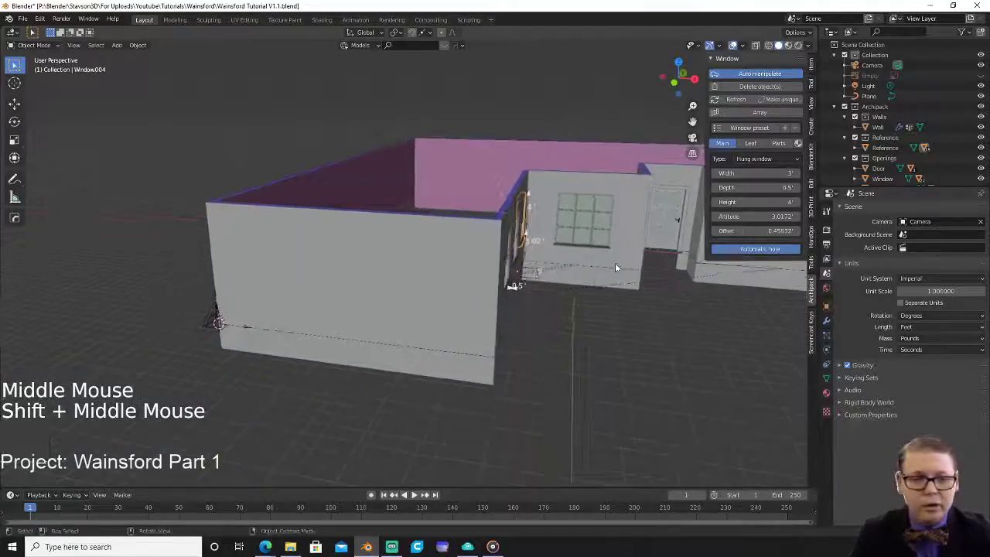
pyautogui.click(810, 126)
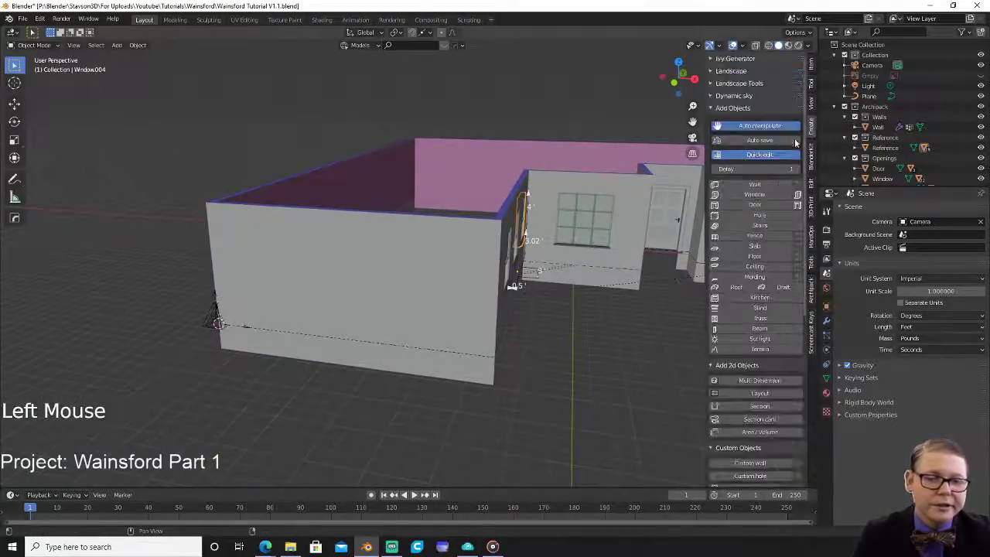
pyautogui.click(766, 203)
pyautogui.click(190, 119)
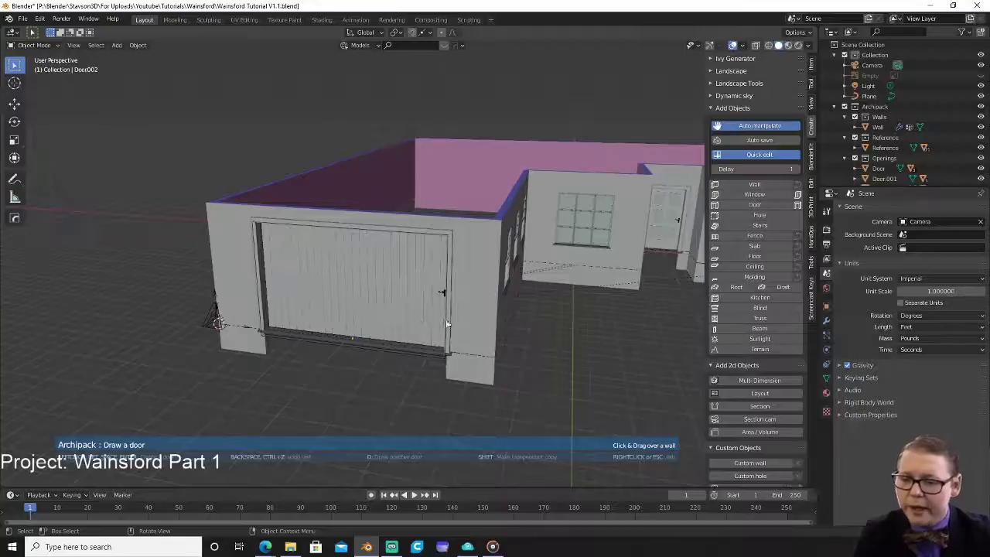
pyautogui.press('Escape')
pyautogui.scroll(-2, 480, 307)
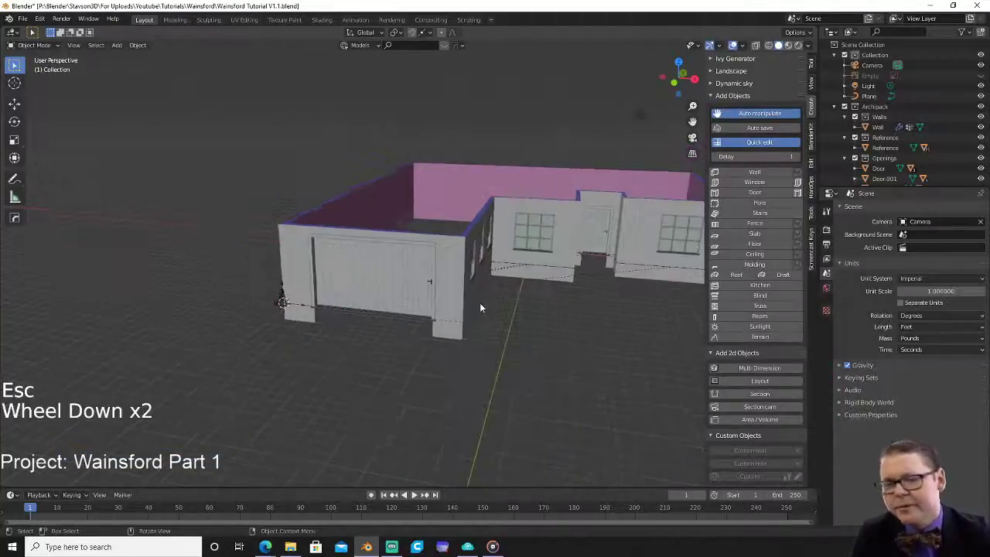
# Select the new garage door on the end wall and show its door size and opening settings.
pyautogui.moveTo(439, 346); pyautogui.dragTo(486, 345, button='middle')
pyautogui.scroll(2, 490, 290)
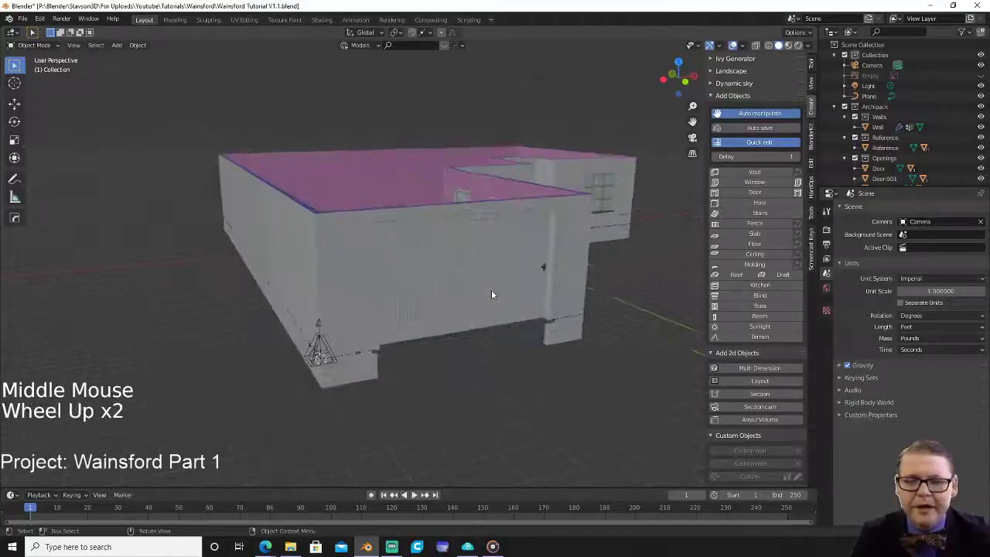
pyautogui.click(468, 221)
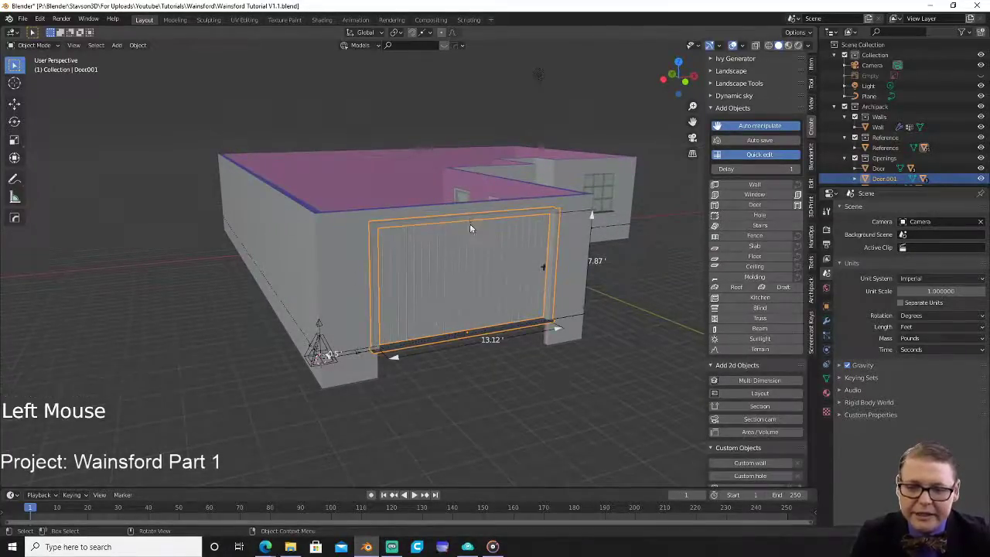
pyautogui.moveTo(479, 235); pyautogui.dragTo(651, 287, button='middle')
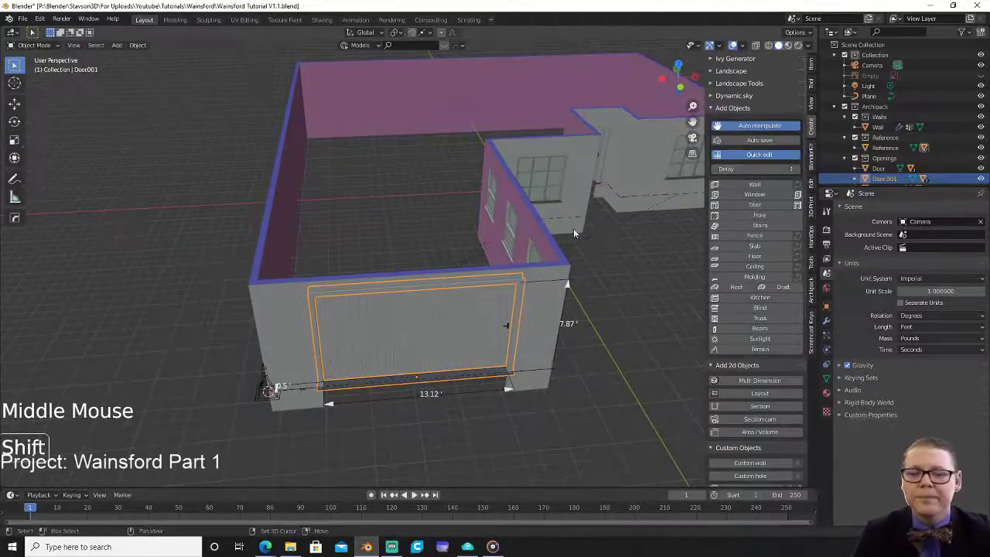
pyautogui.keyDown('shift'); pyautogui.moveTo(584, 228); pyautogui.dragTo(550, 227, button='middle'); pyautogui.keyUp('shift')
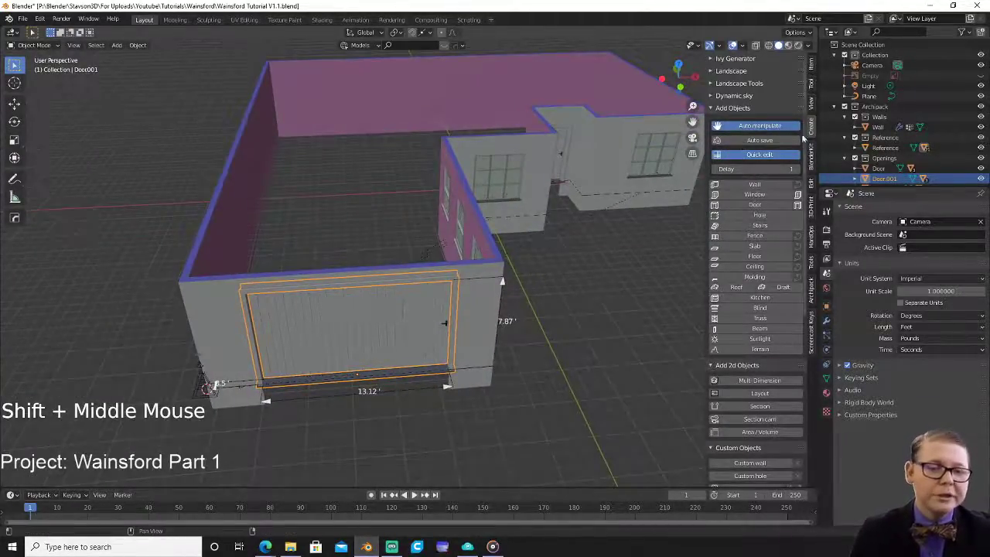
pyautogui.click(810, 293)
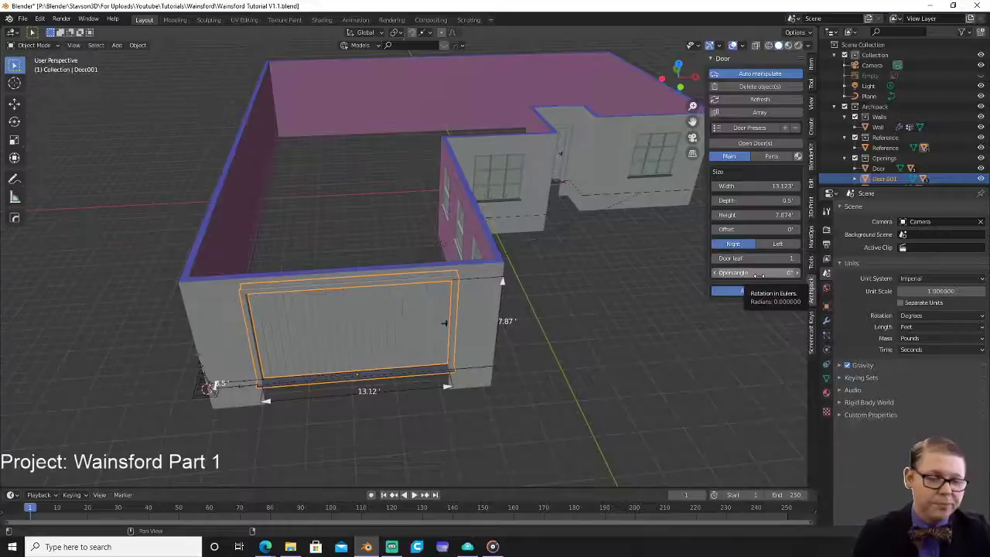
# Try an open angle of 45° on the front entry door, and set it back to 0°.
pyautogui.click(568, 125)
pyautogui.moveTo(648, 247)
pyautogui.mouseDown(button='middle')
pyautogui.moveTo(698, 247)
pyautogui.moveTo(653, 262)
pyautogui.mouseUp(button='middle')
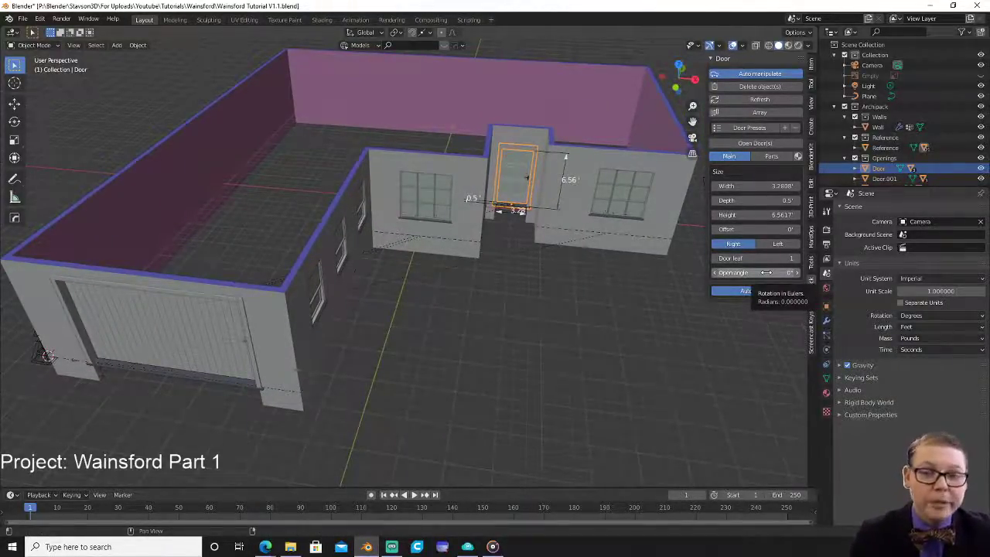
pyautogui.click(760, 291)
pyautogui.moveTo(757, 273); pyautogui.dragTo(786, 273)
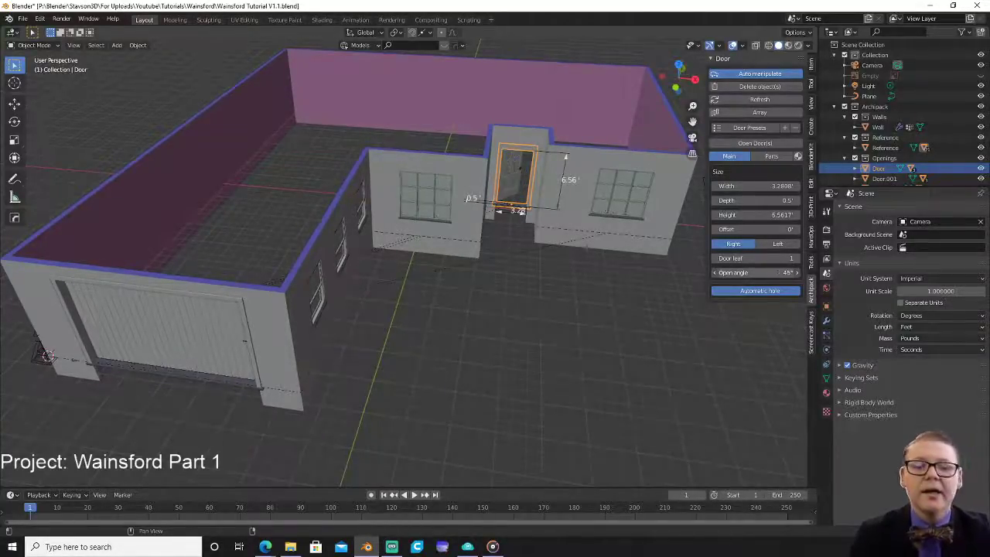
pyautogui.click(767, 273)
pyautogui.write('0')
pyautogui.press('Return')
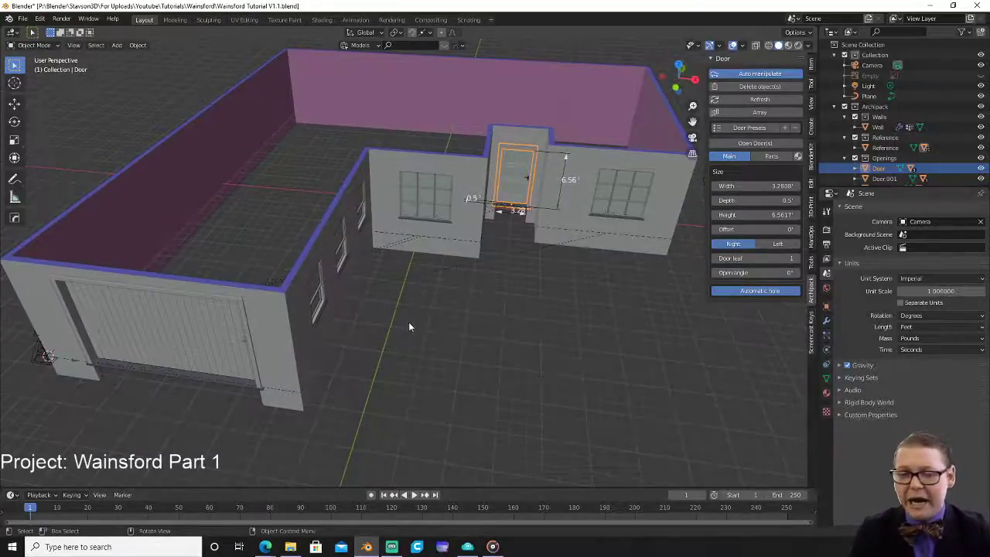
# Try a negative open angle on the garage door, about -57°, and set it back to 0°.
pyautogui.click(236, 300)
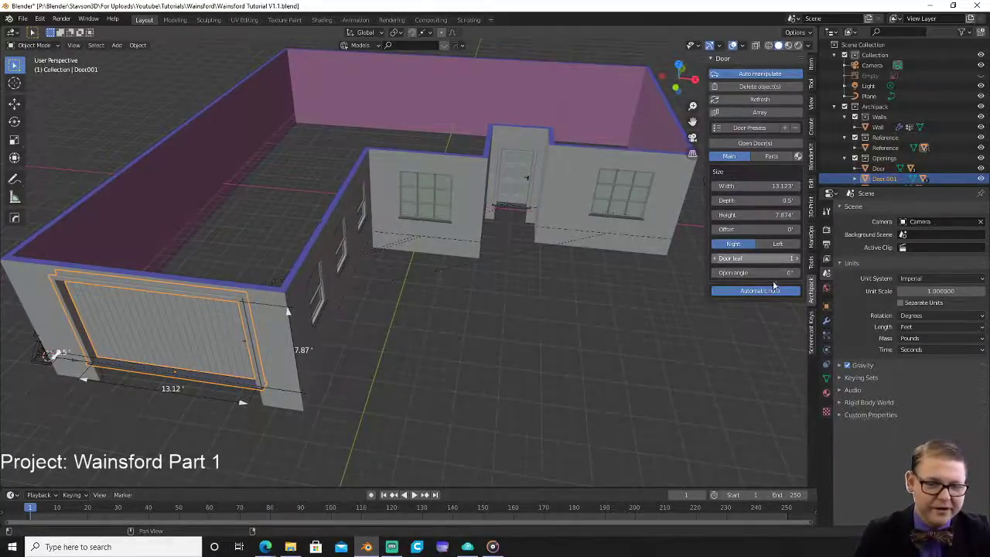
pyautogui.moveTo(765, 272); pyautogui.dragTo(727, 273)
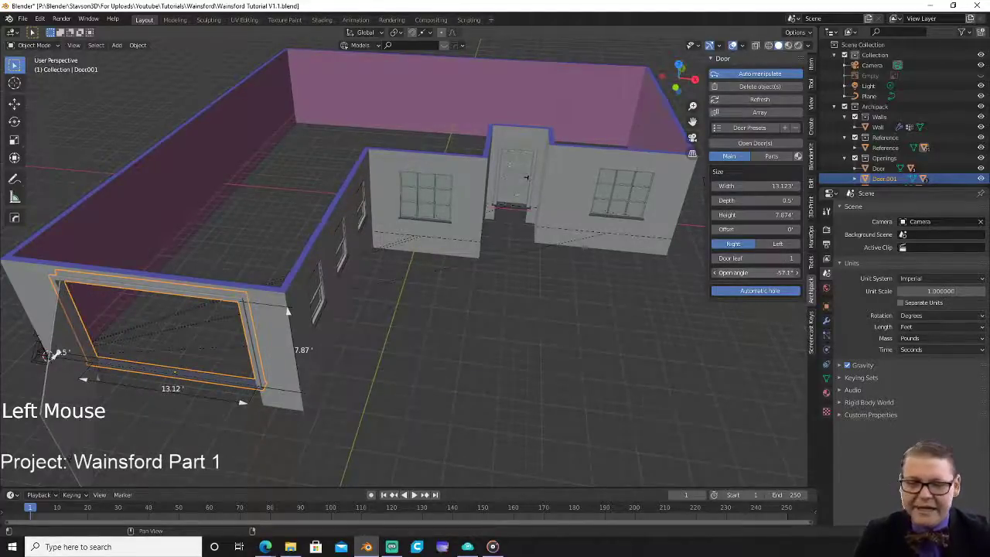
pyautogui.click(788, 272)
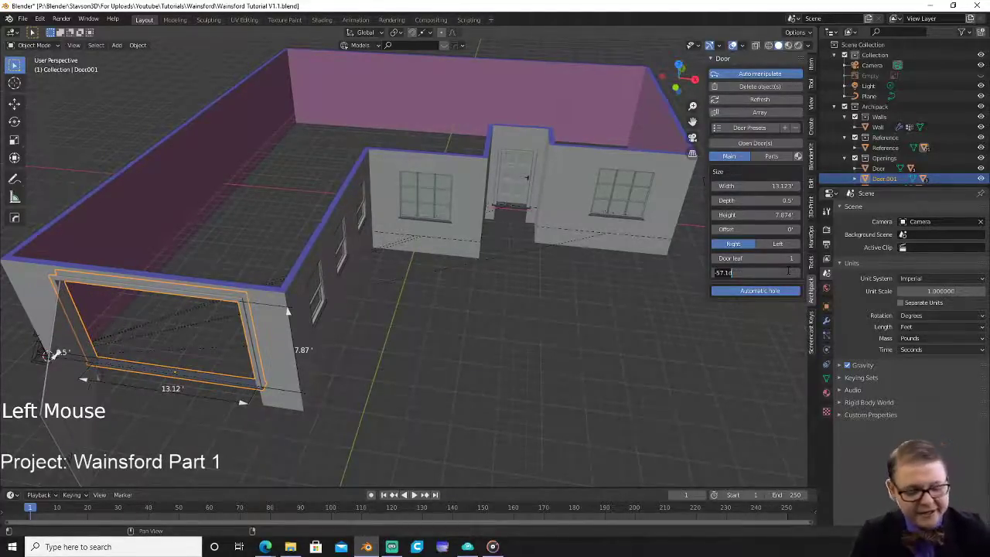
pyautogui.write('0')
pyautogui.press('Return')
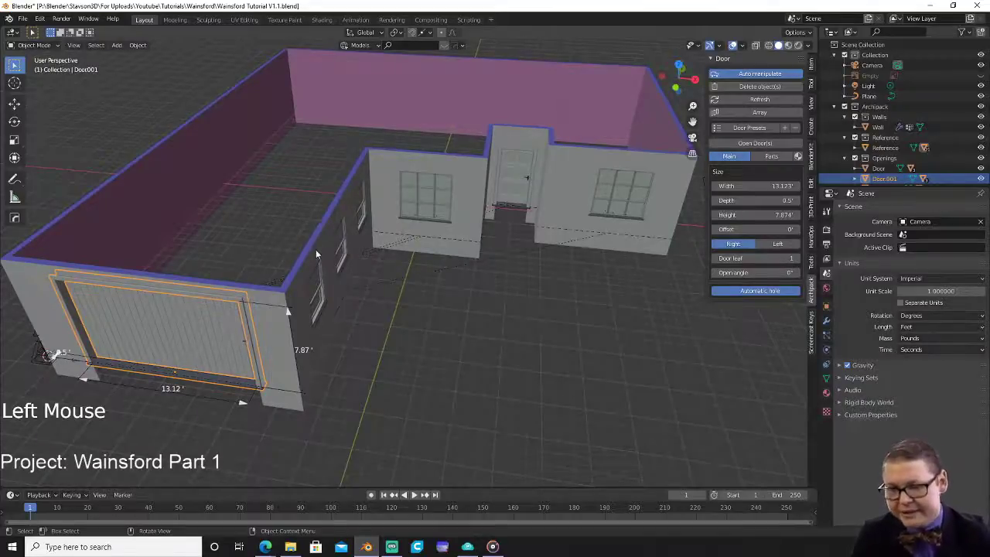
pyautogui.keyDown('shift'); pyautogui.moveTo(316, 251); pyautogui.dragTo(562, 239, button='middle'); pyautogui.keyUp('shift')
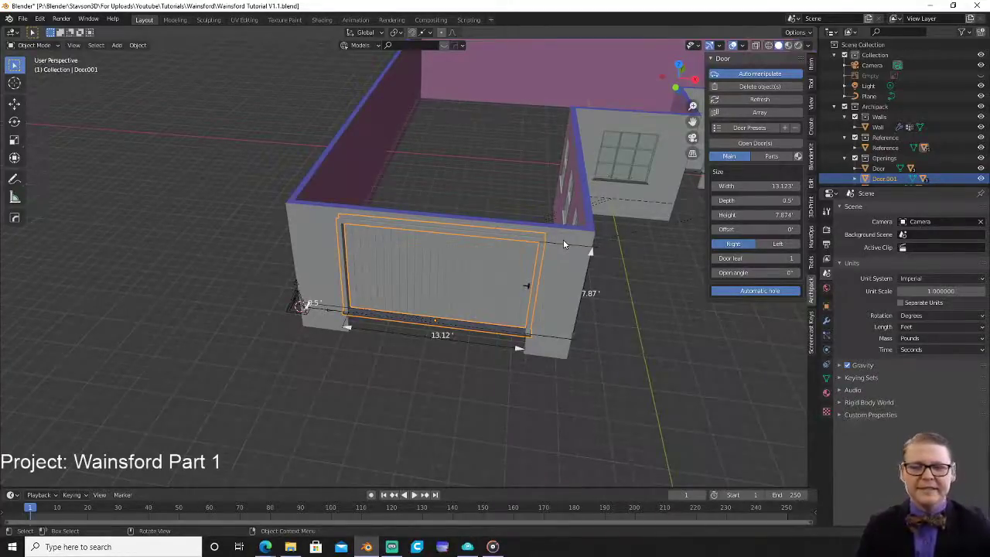
pyautogui.moveTo(478, 190); pyautogui.dragTo(563, 203, button='middle')
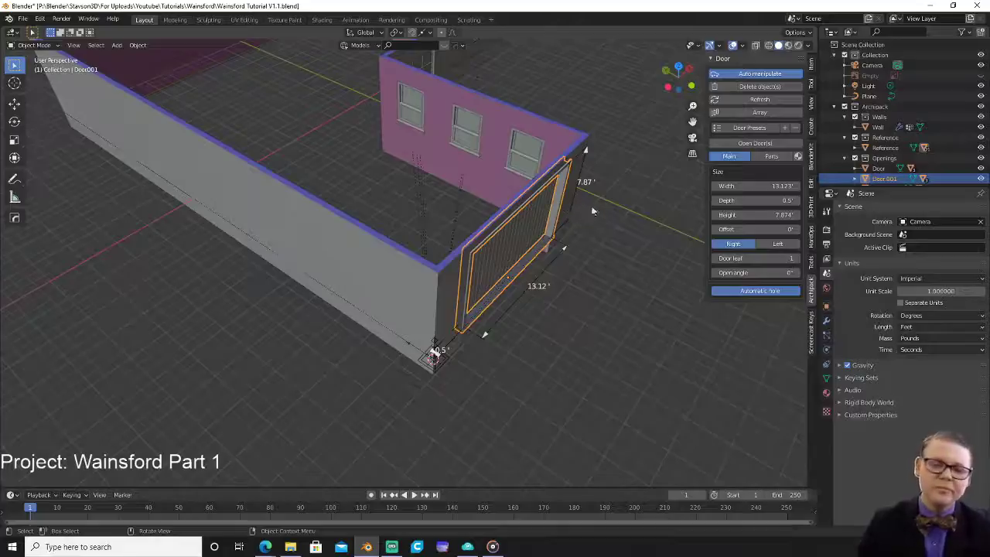
pyautogui.moveTo(634, 199); pyautogui.dragTo(459, 190, button='middle')
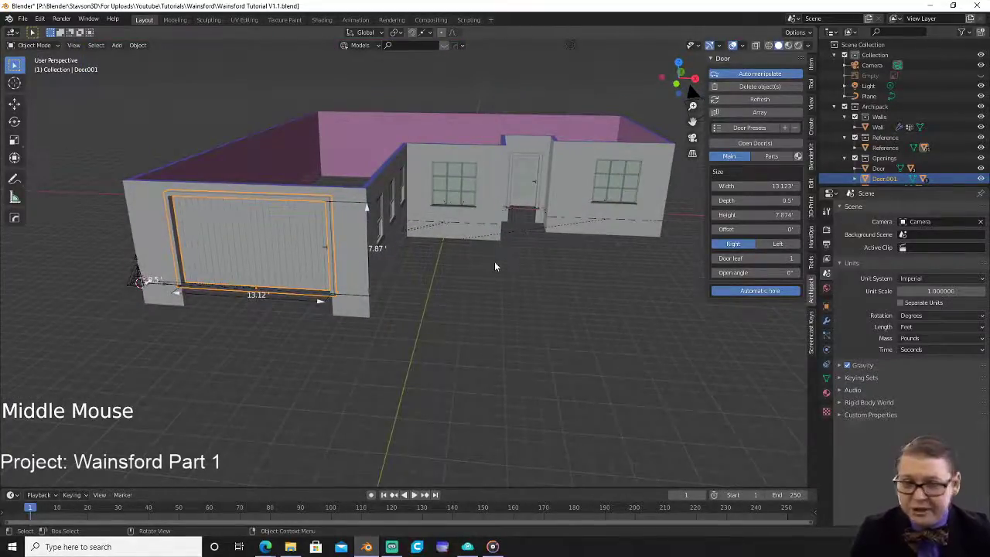
pyautogui.keyDown('shift'); pyautogui.moveTo(543, 249); pyautogui.dragTo(449, 288, button='middle'); pyautogui.keyUp('shift')
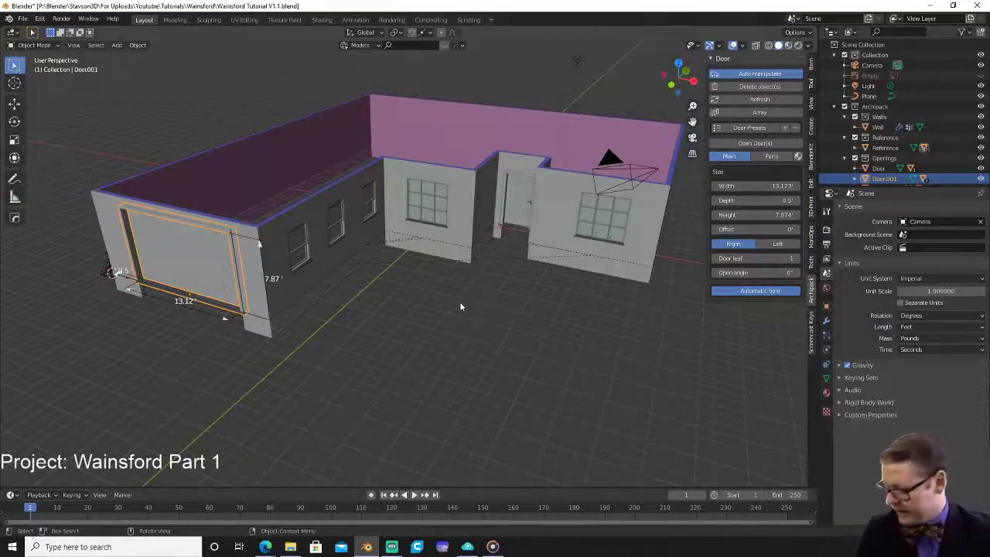
pyautogui.moveTo(603, 255); pyautogui.dragTo(588, 284, button='middle')
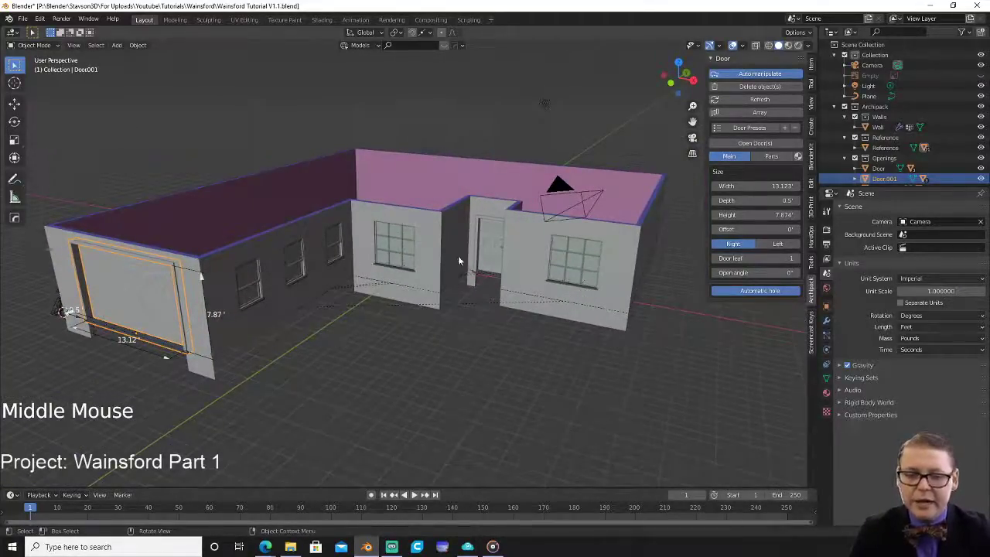
# Add a 2-foot square mesh plane and move it onto the floor just outside the front entry door.
pyautogui.scroll(5, 568, 298)
pyautogui.moveTo(558, 295); pyautogui.dragTo(529, 238, button='middle')
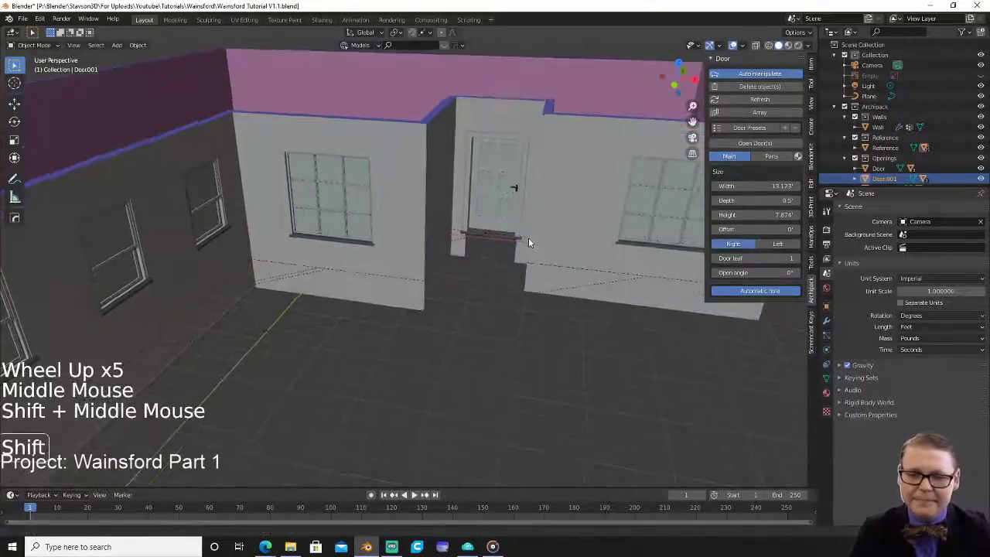
pyautogui.scroll(2, 524, 238)
pyautogui.hotkey('shift', 'a')
pyautogui.moveTo(549, 250)
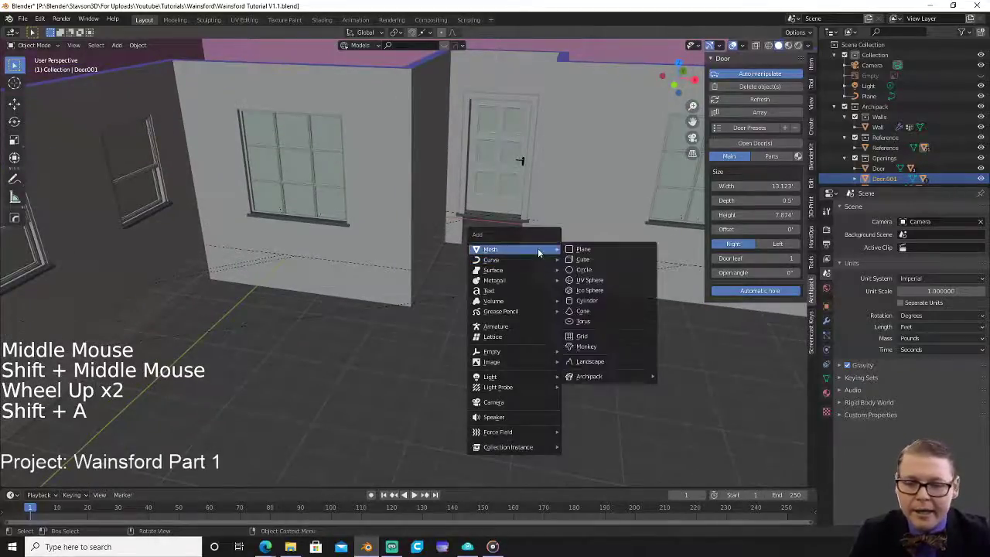
pyautogui.click(594, 255)
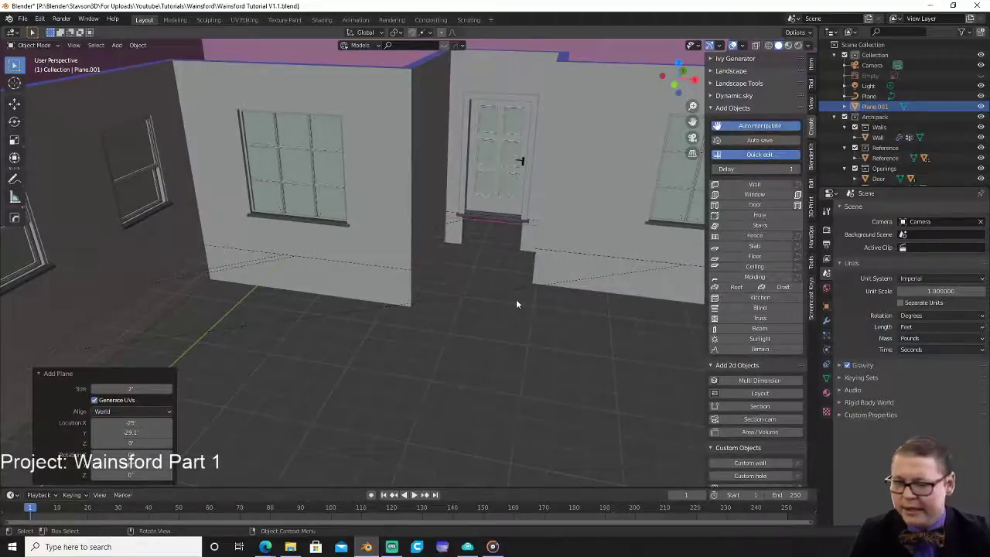
pyautogui.click(811, 65)
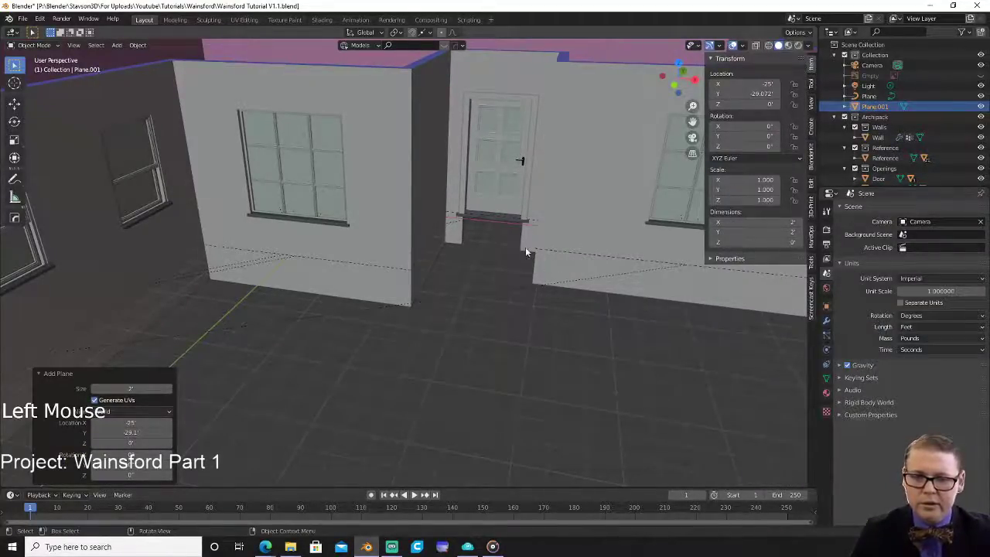
pyautogui.press('g')
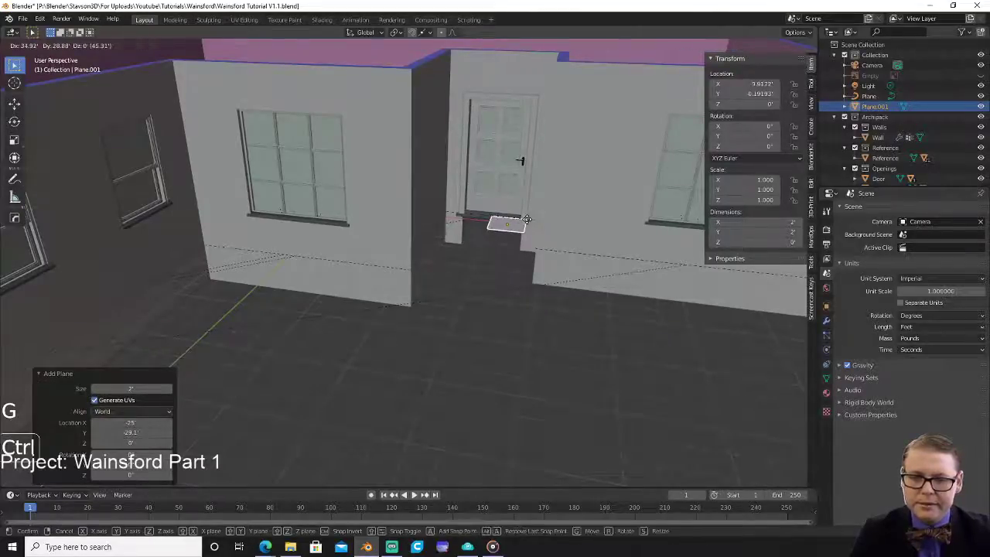
pyautogui.click(526, 221)
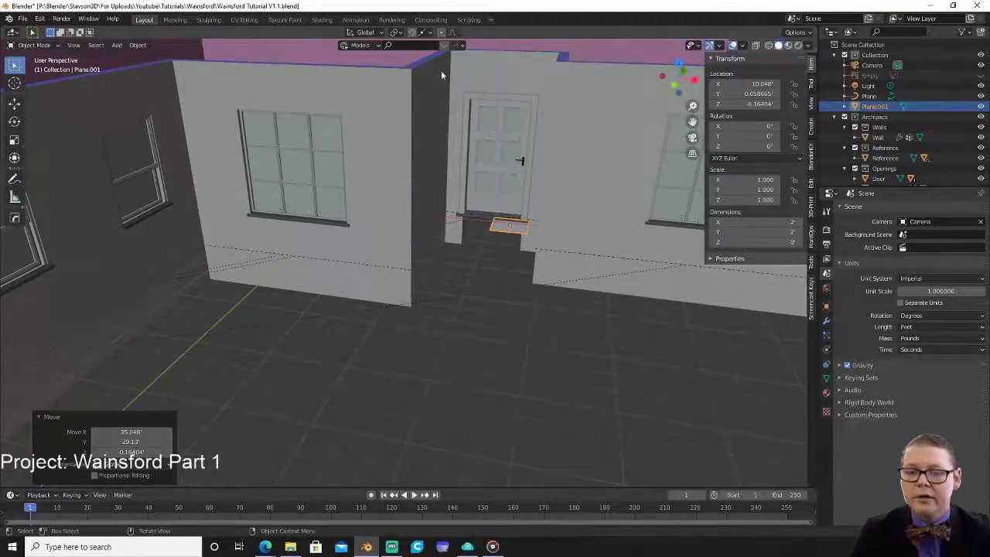
# Change the snapping target to Vertex and, from the top view, snap the plane along Y to the front of the entry door's frame.
pyautogui.click(430, 32)
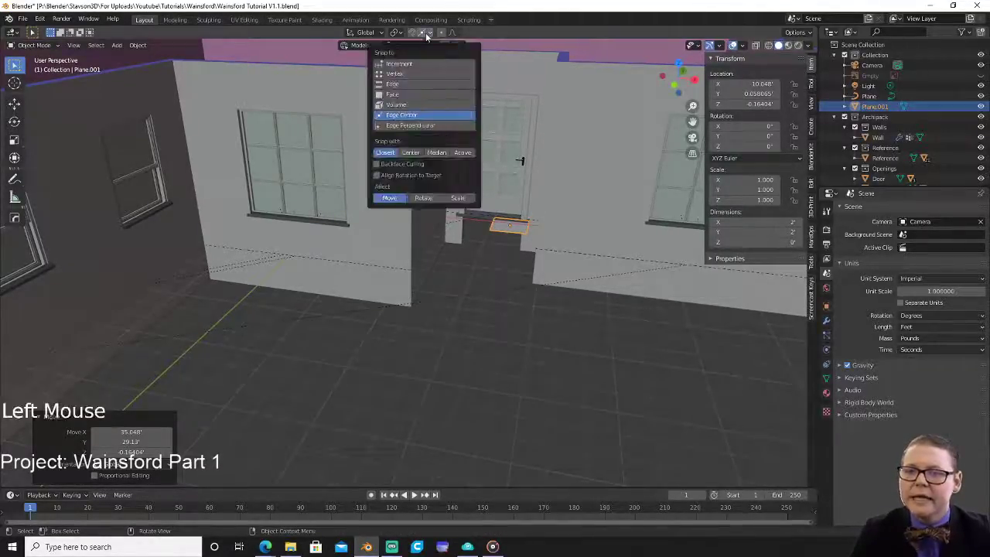
pyautogui.click(424, 73)
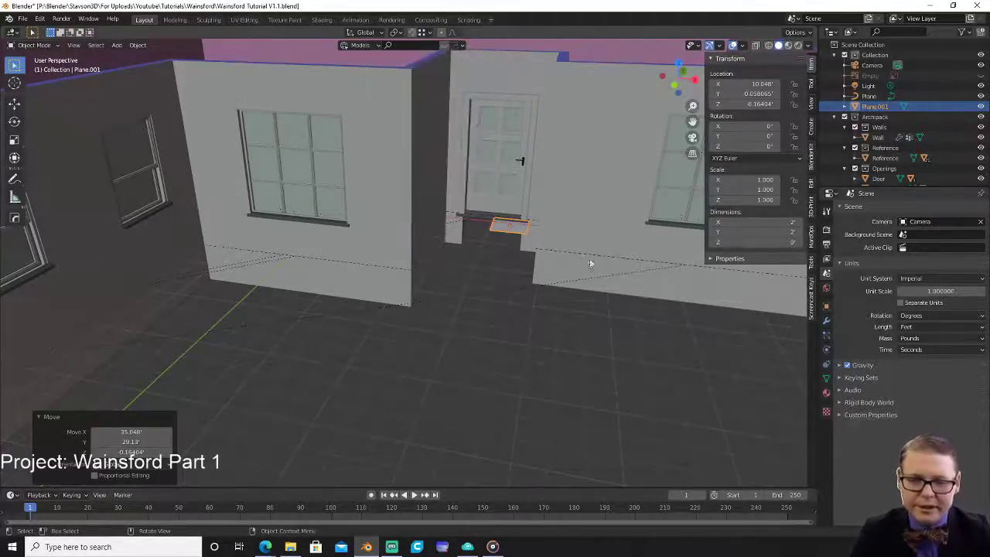
pyautogui.press('KP_7')
pyautogui.scroll(-7, 482, 196)
pyautogui.keyDown('shift'); pyautogui.moveTo(481, 198); pyautogui.dragTo(432, 386, button='middle'); pyautogui.keyUp('shift')
pyautogui.scroll(9, 447, 150)
pyautogui.keyDown('shift'); pyautogui.moveTo(420, 153); pyautogui.dragTo(449, 260, button='middle'); pyautogui.keyUp('shift')
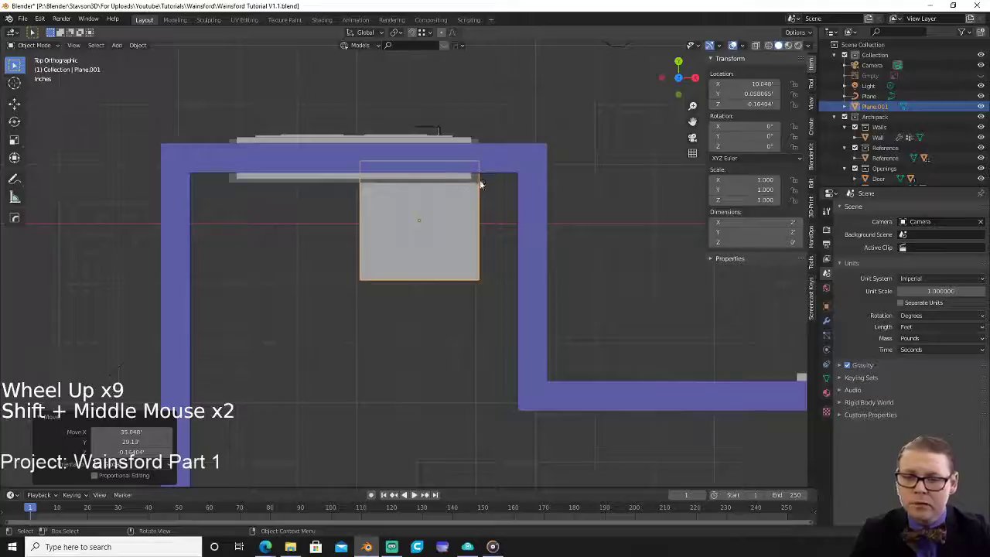
pyautogui.press('g')
pyautogui.click(410, 160)
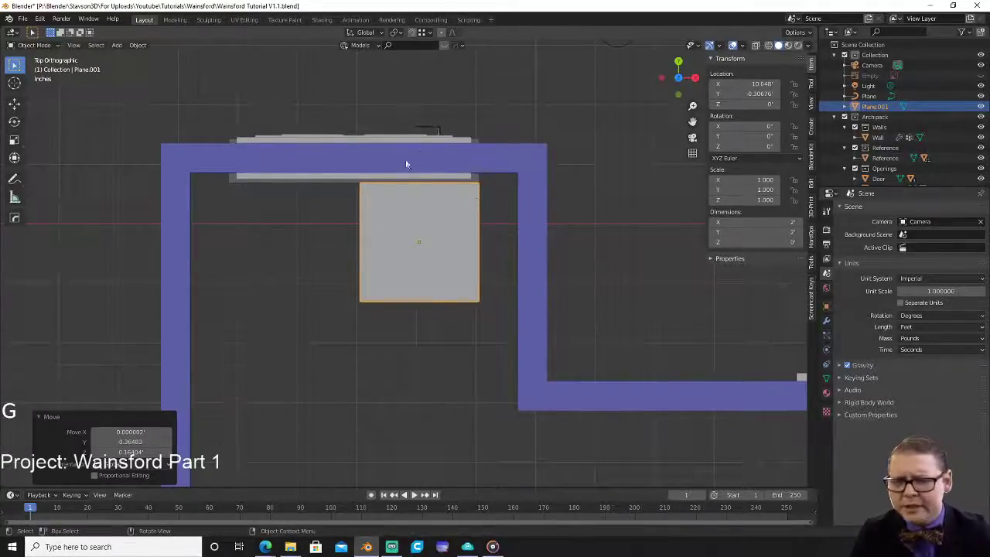
# Stretch the plane's left side vertices along X to the outer edge of the door frame, making it about 4.2 feet wide.
pyautogui.press('Tab')
pyautogui.moveTo(377, 176); pyautogui.dragTo(313, 338)
pyautogui.press('g')
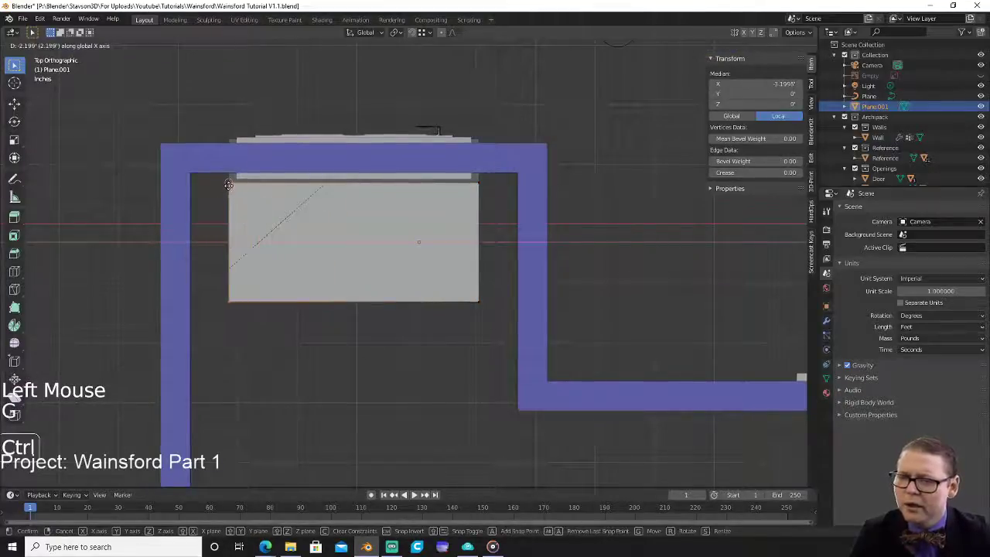
pyautogui.click(228, 184)
pyautogui.press('Tab')
pyautogui.moveTo(403, 242); pyautogui.dragTo(463, 151, button='middle')
pyautogui.scroll(3, 487, 239)
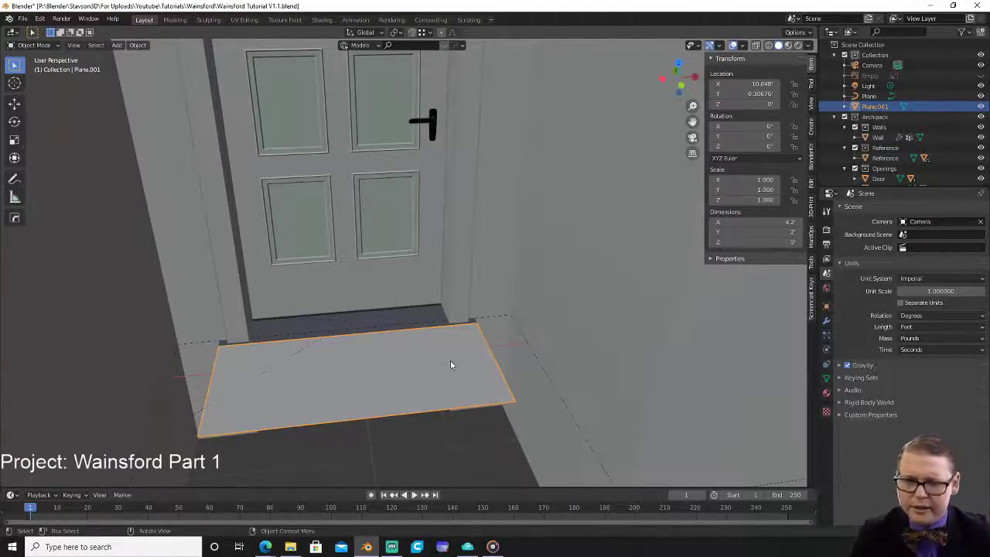
# Extend both side edges of the plane along X to the inner faces of the entry recess walls, about 5.49 feet wide overall.
pyautogui.press('KP_7')
pyautogui.scroll(-2, 418, 294)
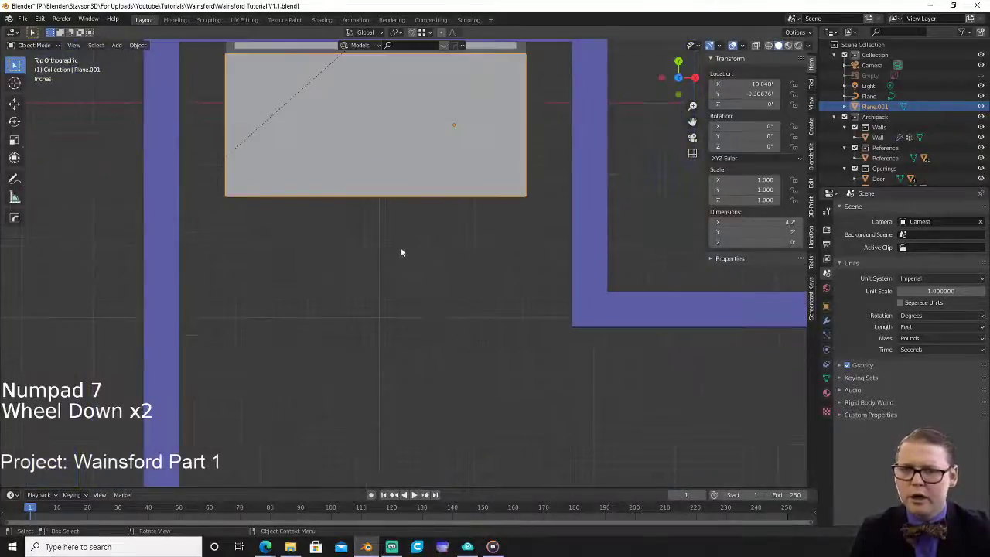
pyautogui.keyDown('shift'); pyautogui.moveTo(400, 252); pyautogui.dragTo(373, 334, button='middle'); pyautogui.keyUp('shift')
pyautogui.press('Tab')
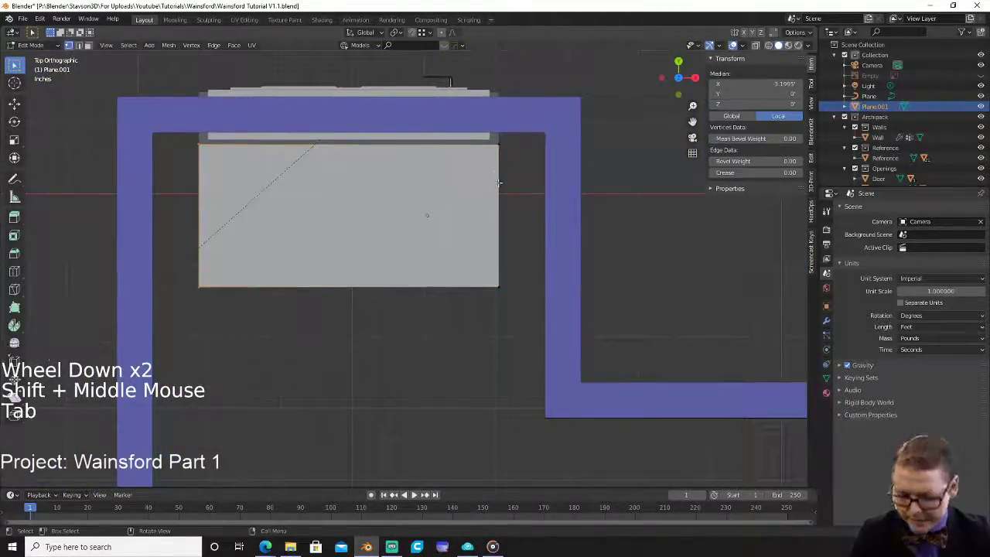
pyautogui.press('2')
pyautogui.click(498, 187)
pyautogui.press('g')
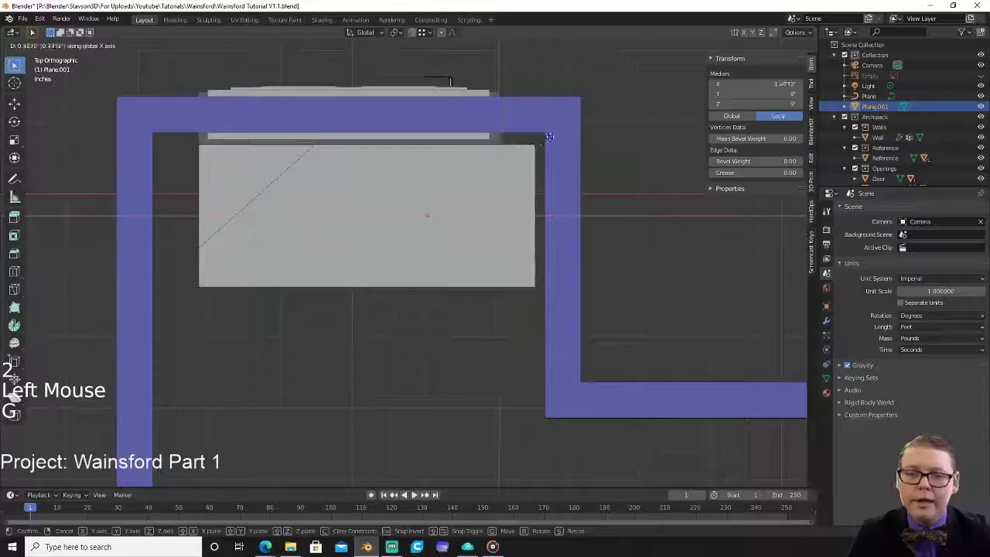
pyautogui.press('ctrl')
pyautogui.click(547, 133)
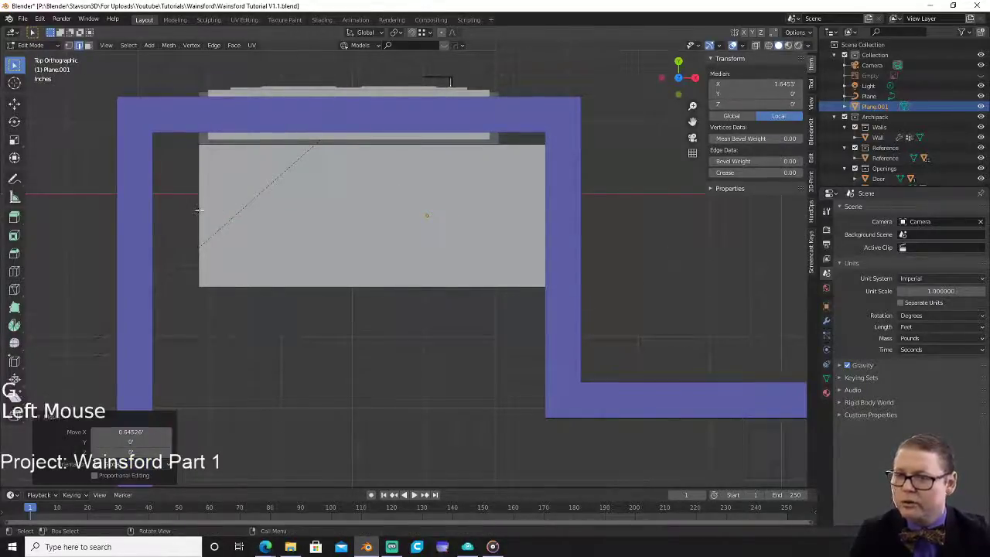
pyautogui.press('g')
pyautogui.press('x')
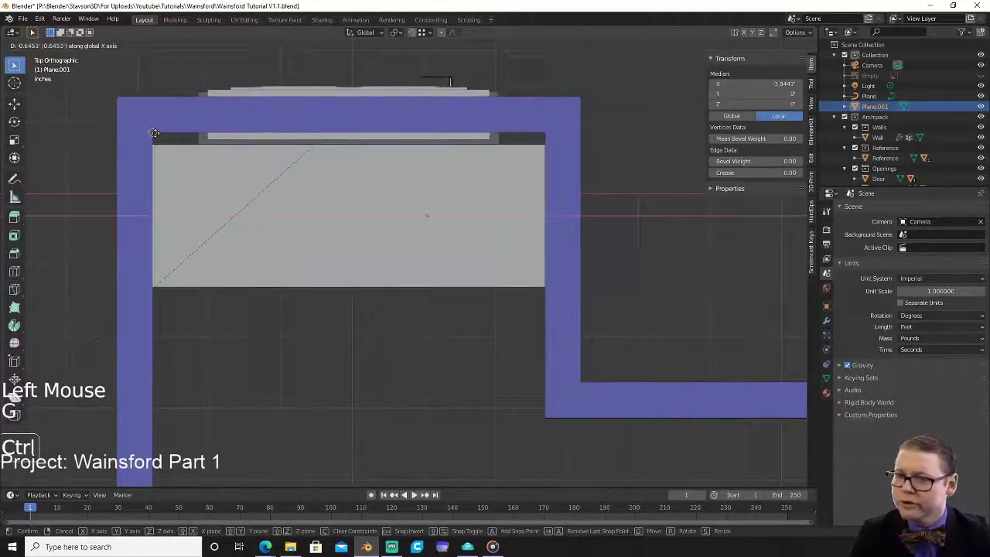
pyautogui.keyDown('ctrl'); pyautogui.click(152, 137); pyautogui.keyUp('ctrl')
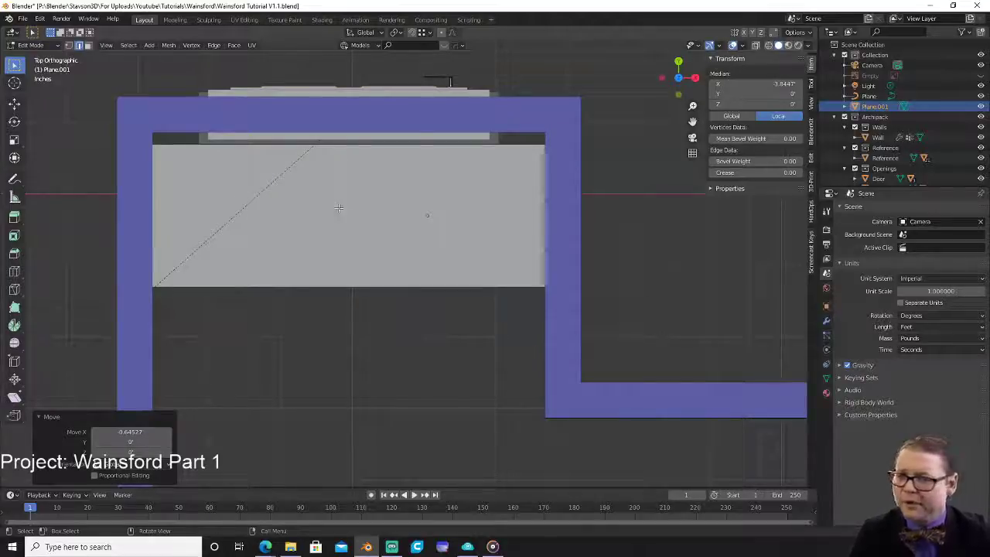
# Move the whole plane along Y so its back edge snaps to the inner corner of the entry recess.
pyautogui.press('Tab')
pyautogui.press('g')
pyautogui.press('x')
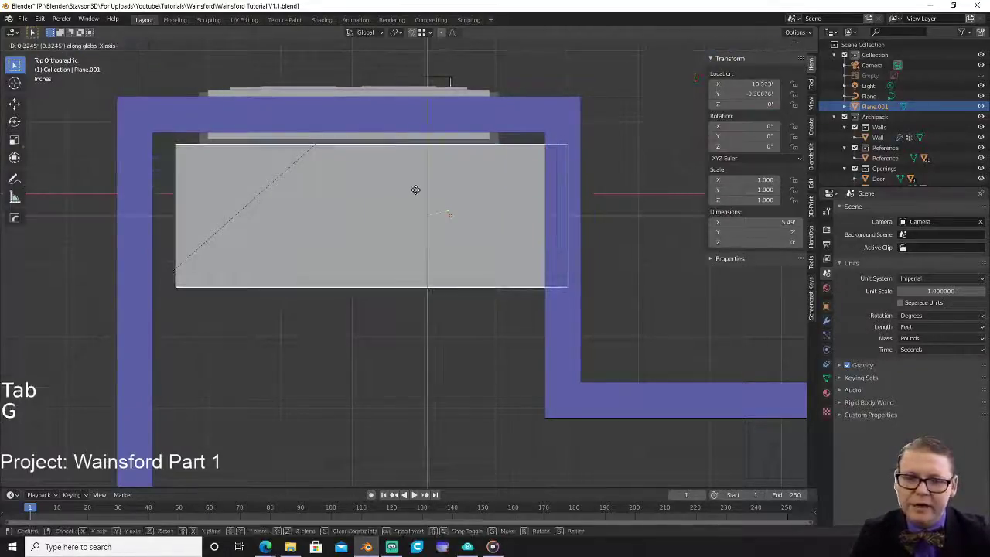
pyautogui.press('y')
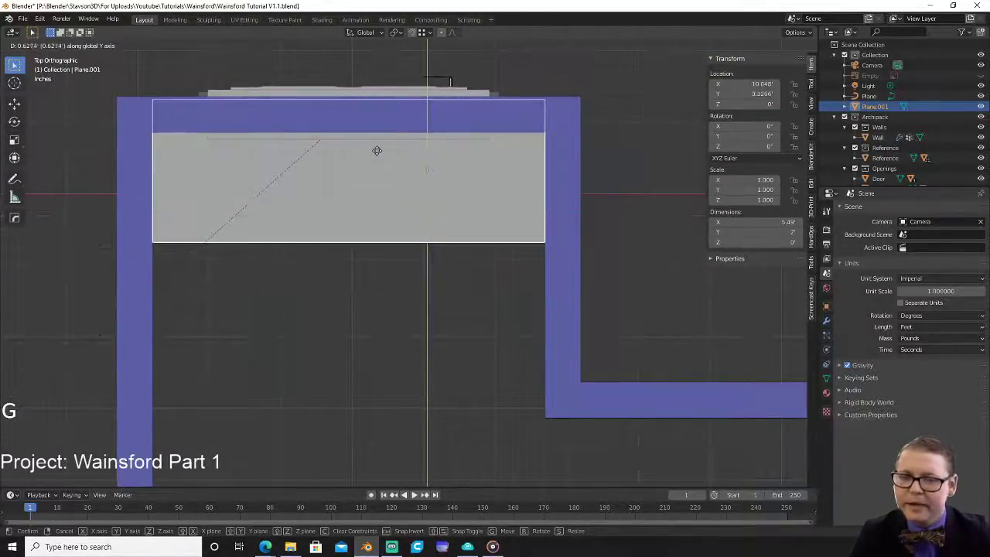
pyautogui.keyDown('ctrl'); pyautogui.click(545, 136); pyautogui.keyUp('ctrl')
# Lower the plane about 0.164 feet along Z, snapping it to the bottom of the door sill.
pyautogui.moveTo(545, 136); pyautogui.dragTo(487, 184, button='middle')
pyautogui.scroll(4, 487, 184)
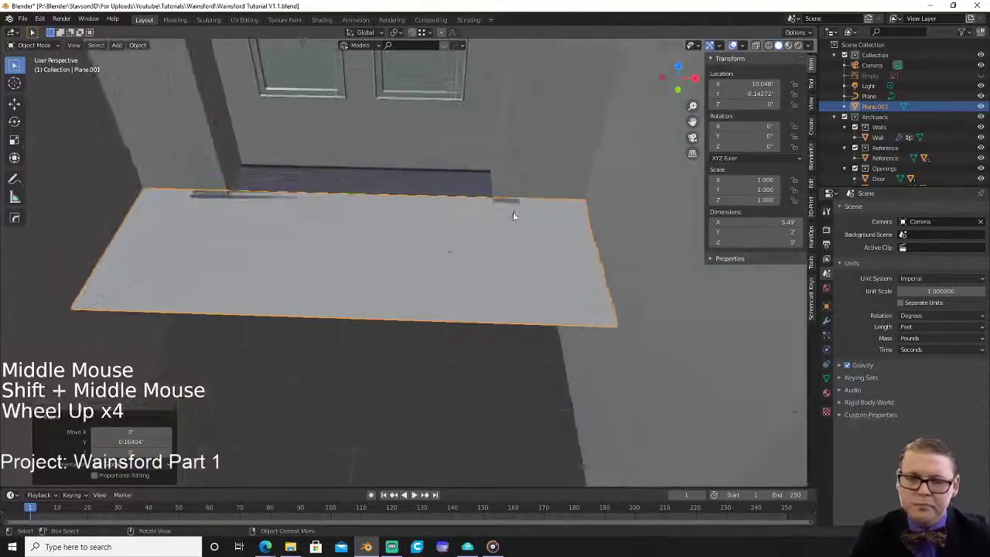
pyautogui.press('g')
pyautogui.press('z')
pyautogui.keyDown('ctrl'); pyautogui.click(524, 213); pyautogui.keyUp('ctrl')
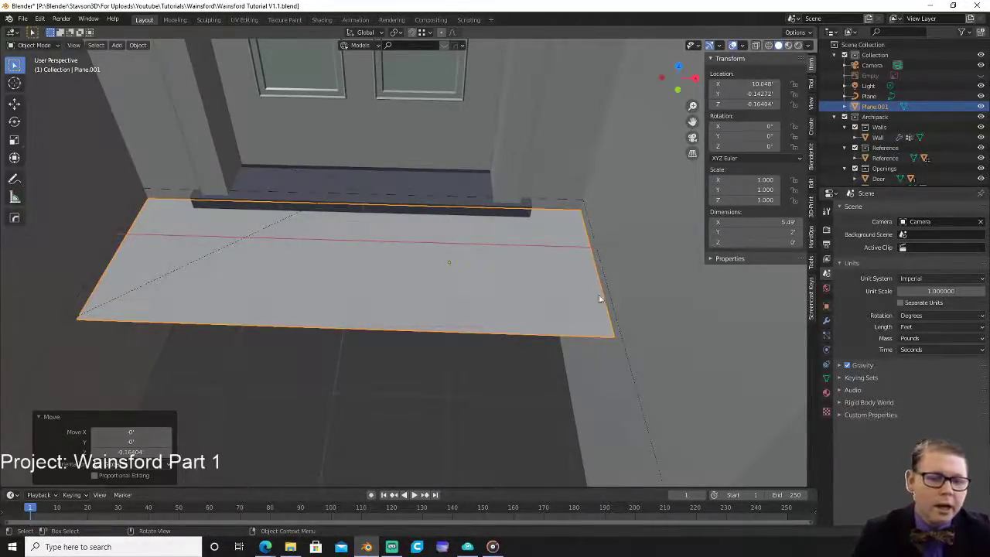
# Try a depth of 1.5 feet along Y for the entry step plane.
pyautogui.click(776, 231)
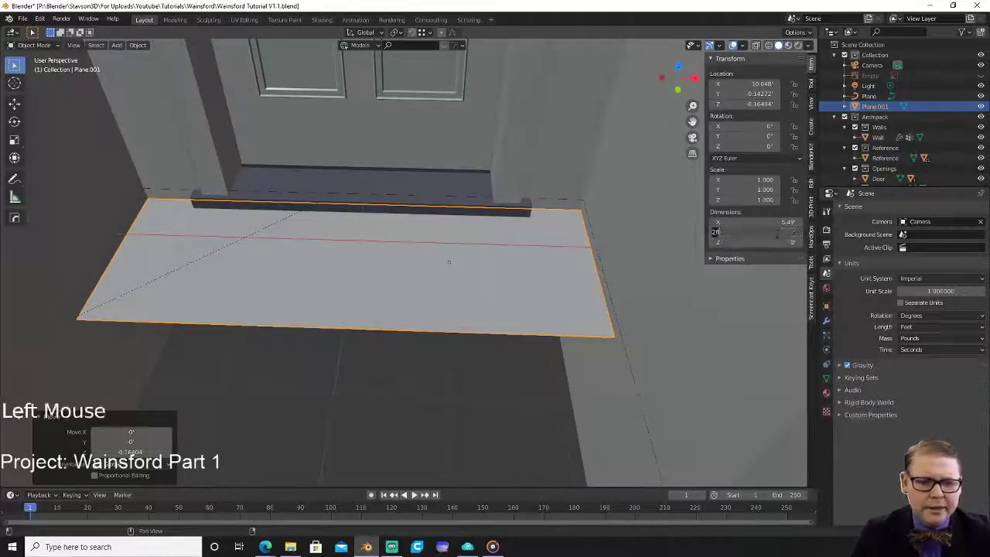
pyautogui.write('1')
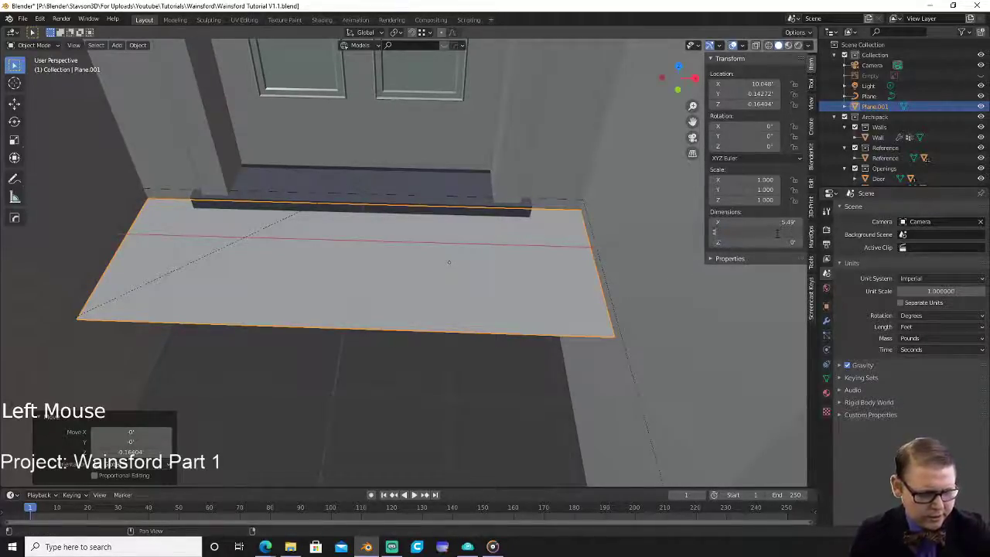
pyautogui.write('.5')
pyautogui.press('Return')
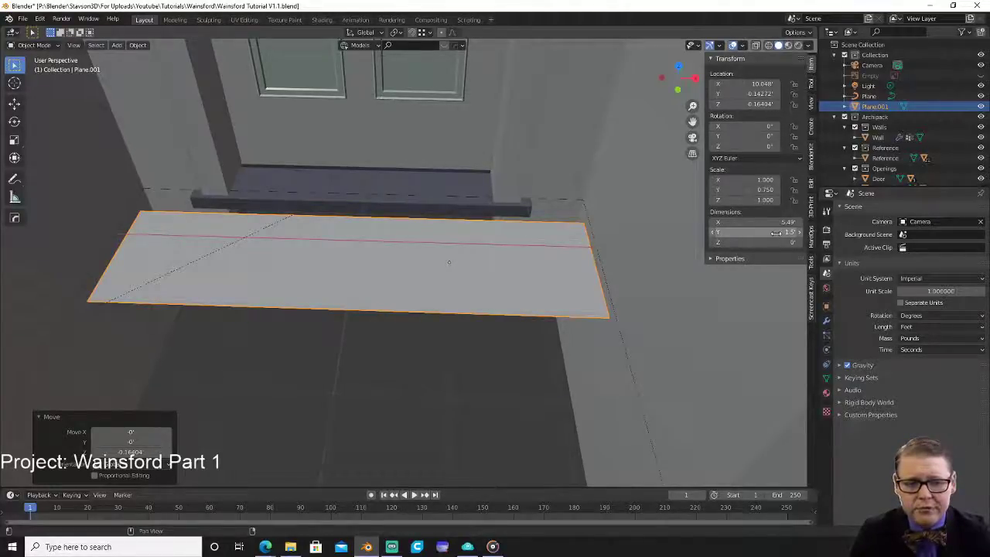
# Set the Y dimension of the entry step plane to 1.33 feet.
pyautogui.click(775, 232)
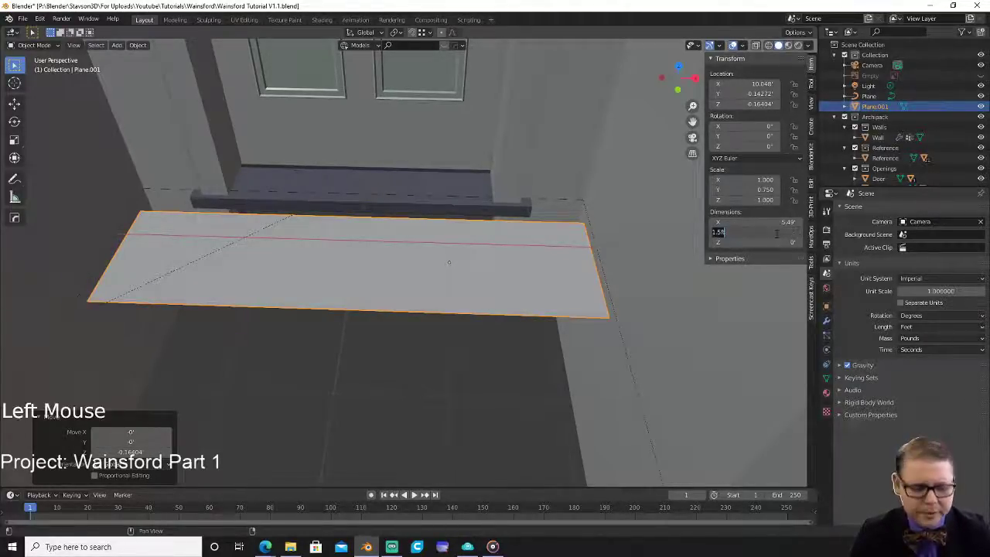
pyautogui.write('1.33')
pyautogui.press('Return')
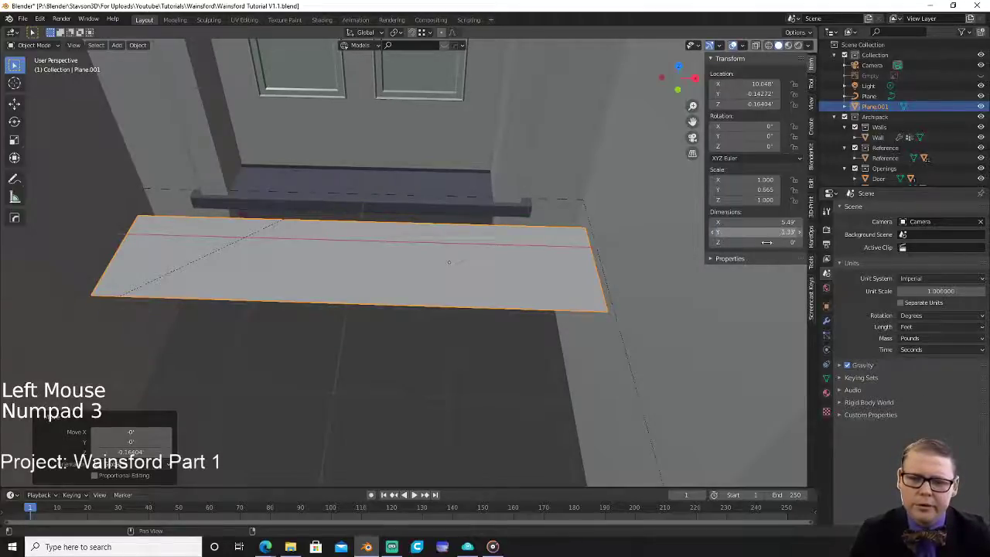
# Move the plane 0.335 feet along Y in top view, snapping its back edge to the inner corner of the entry recess.
pyautogui.press('KP_7')
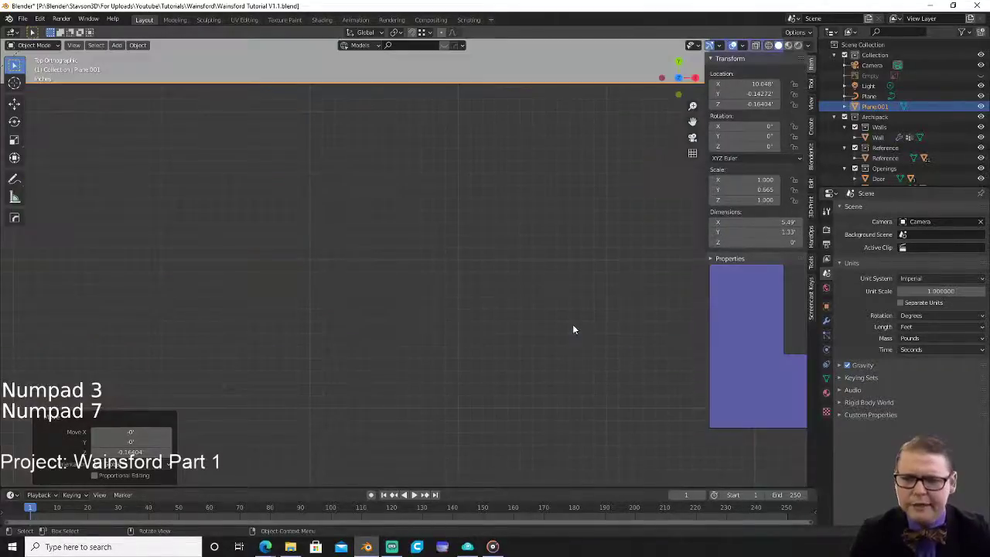
pyautogui.scroll(-1, 542, 224)
pyautogui.keyDown('shift'); pyautogui.moveTo(520, 167); pyautogui.dragTo(480, 389, button='middle'); pyautogui.keyUp('shift')
pyautogui.scroll(1, 551, 216)
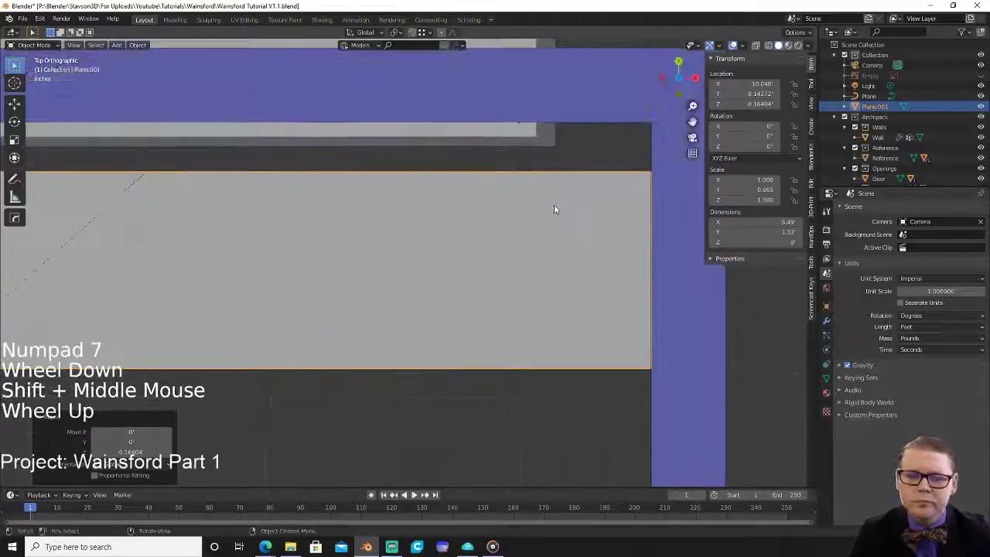
pyautogui.press('g')
pyautogui.keyDown('ctrl'); pyautogui.click(648, 127); pyautogui.keyUp('ctrl')
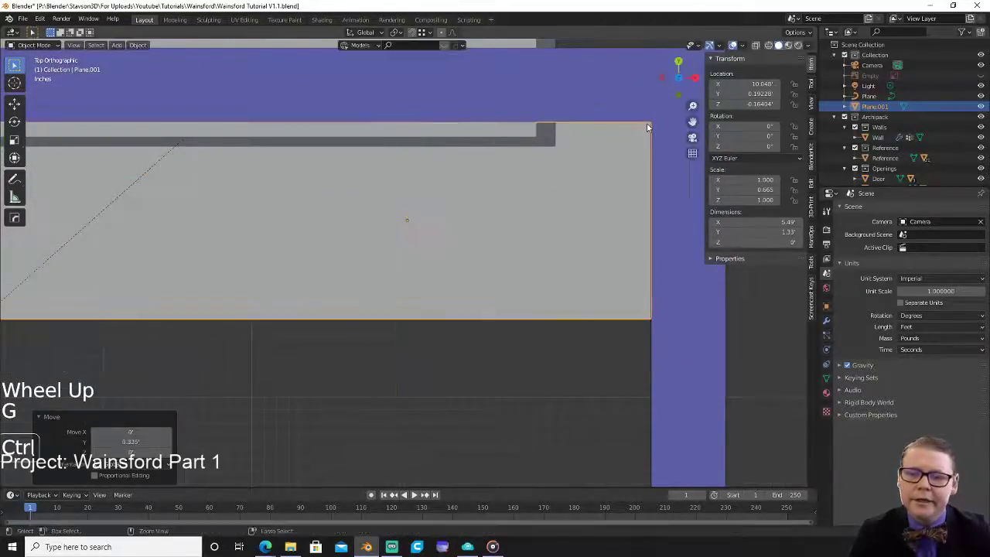
# Select the plane's back edge in Edit Mode and snap the 3D cursor to its midpoint.
pyautogui.scroll(-1, 464, 235)
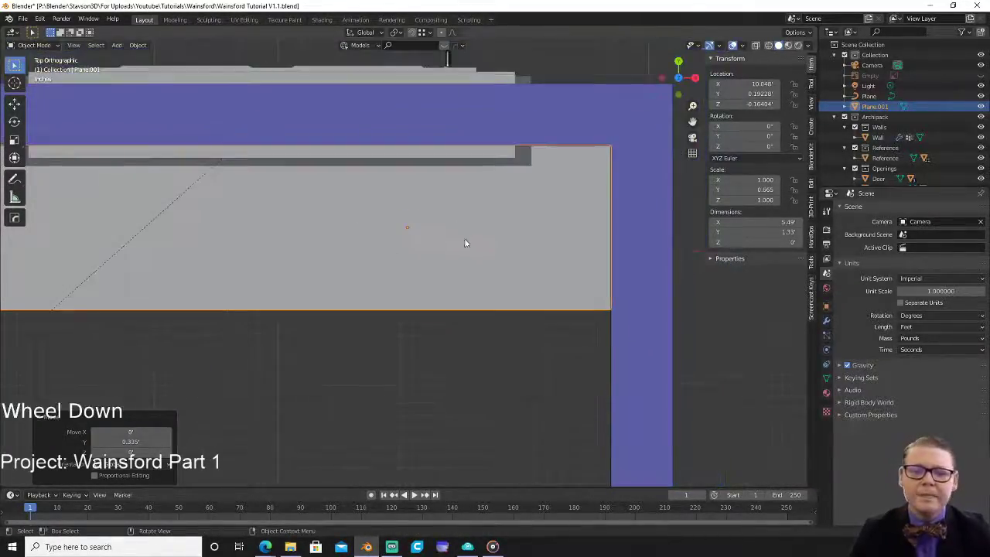
pyautogui.scroll(-3, 356, 244)
pyautogui.keyDown('shift'); pyautogui.moveTo(354, 245); pyautogui.dragTo(482, 281, button='middle'); pyautogui.keyUp('shift')
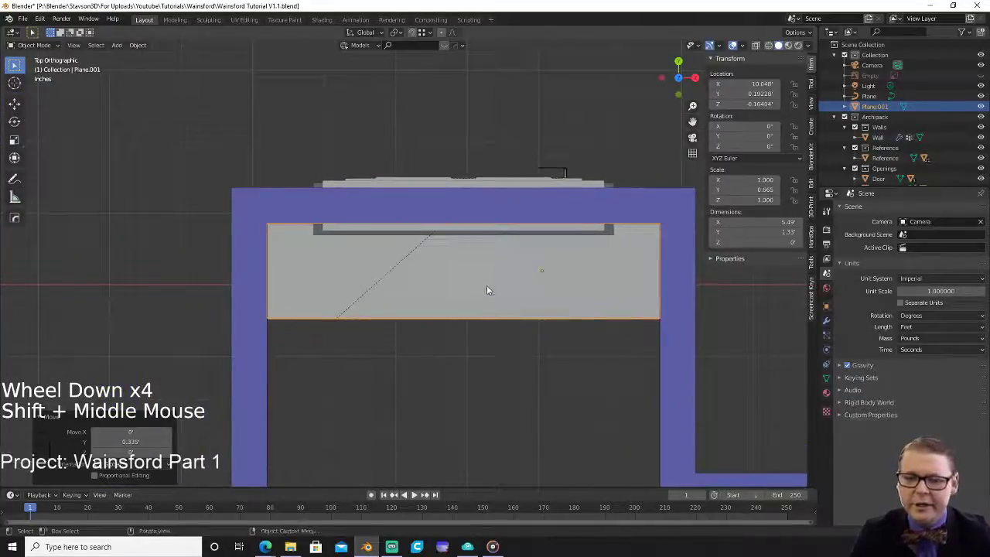
pyautogui.press('Tab')
pyautogui.press('2')
pyautogui.click(477, 239)
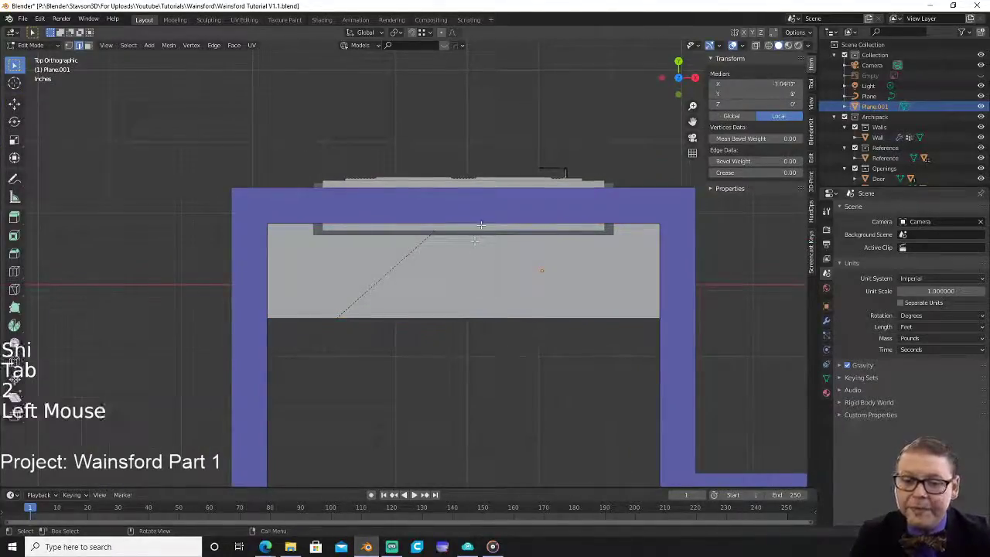
pyautogui.moveTo(493, 223); pyautogui.dragTo(473, 290, button='middle')
pyautogui.click(473, 289)
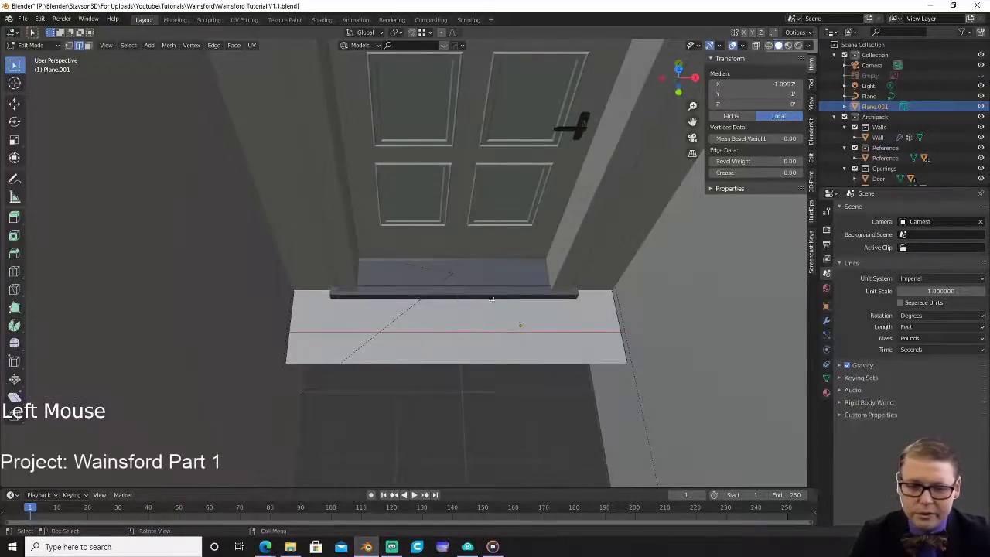
pyautogui.press('g')
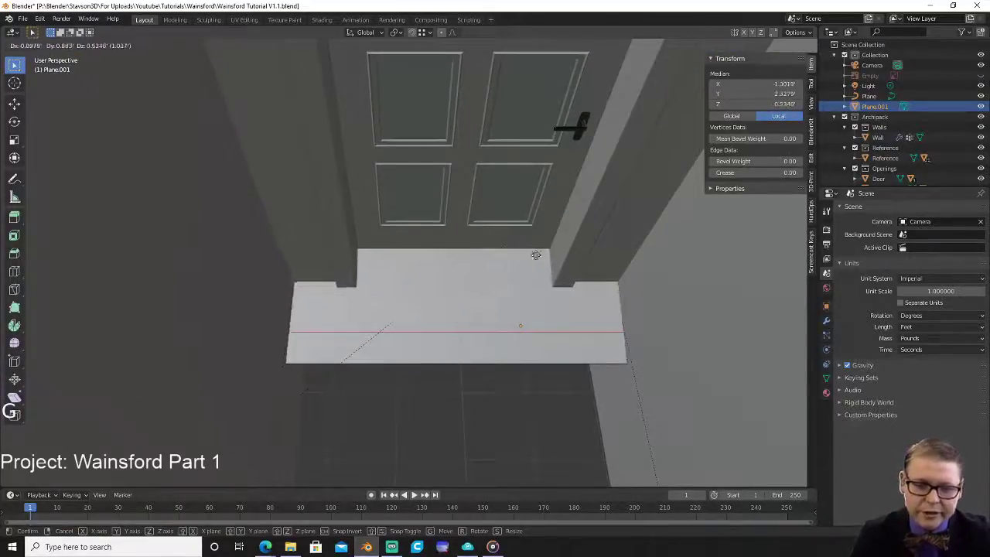
pyautogui.rightClick(514, 316)
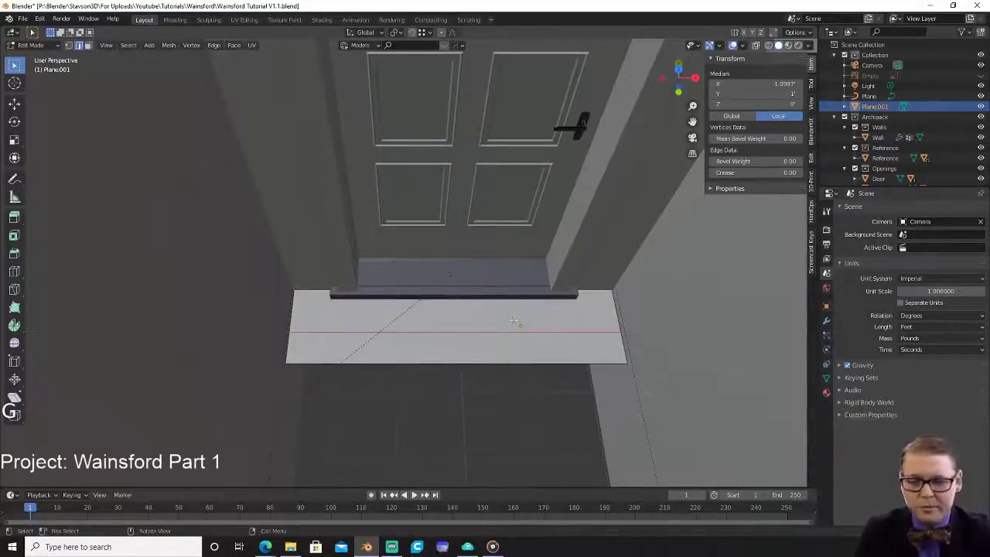
pyautogui.hotkey('shift', 's')
pyautogui.click(510, 376)
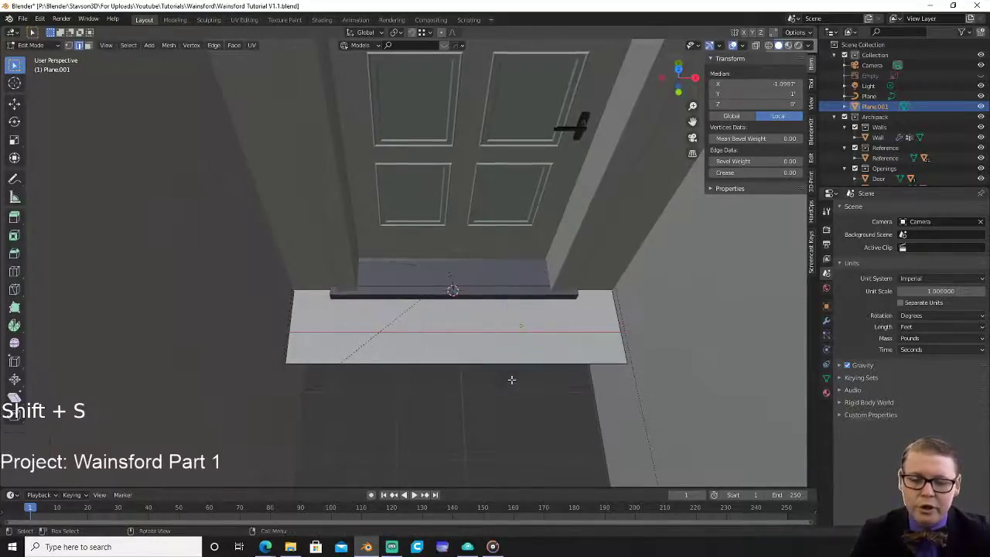
# Set the plane's origin to the 3D cursor at the middle of its back edge.
pyautogui.press('Tab')
pyautogui.rightClick(510, 347)
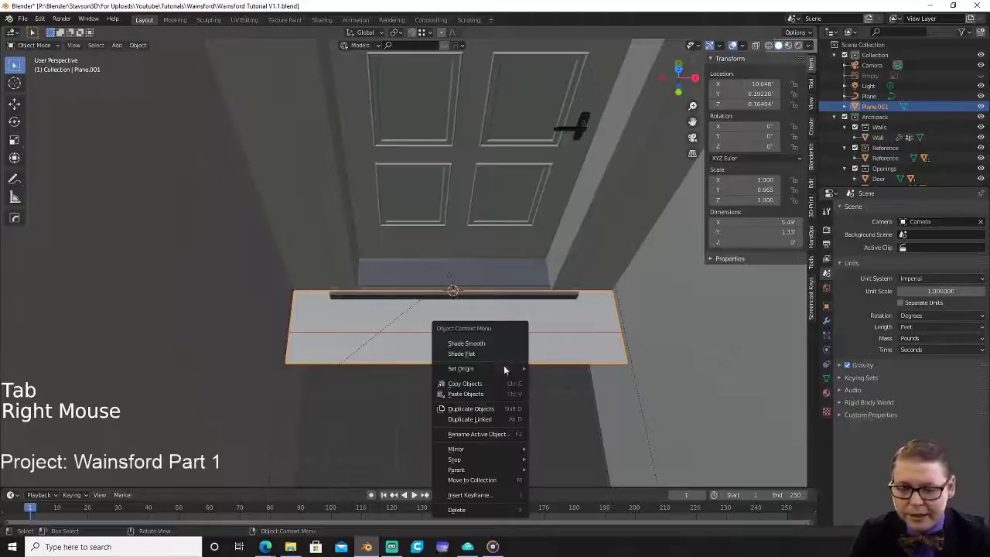
pyautogui.moveTo(504, 368)
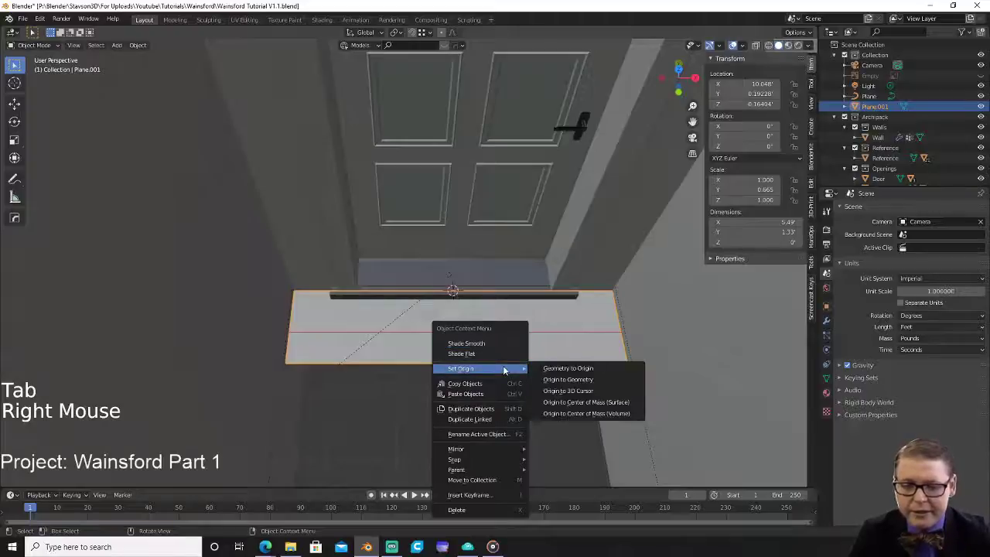
pyautogui.click(593, 391)
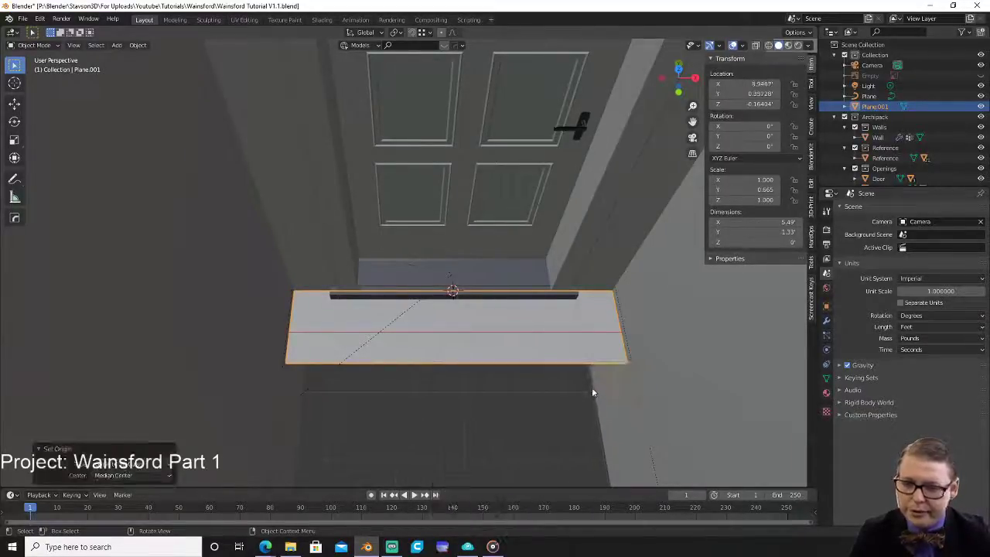
# Test the new origin by scaling the plane and trying a 3-foot Y dimension, restoring the depth to 1.33 feet.
pyautogui.press('s')
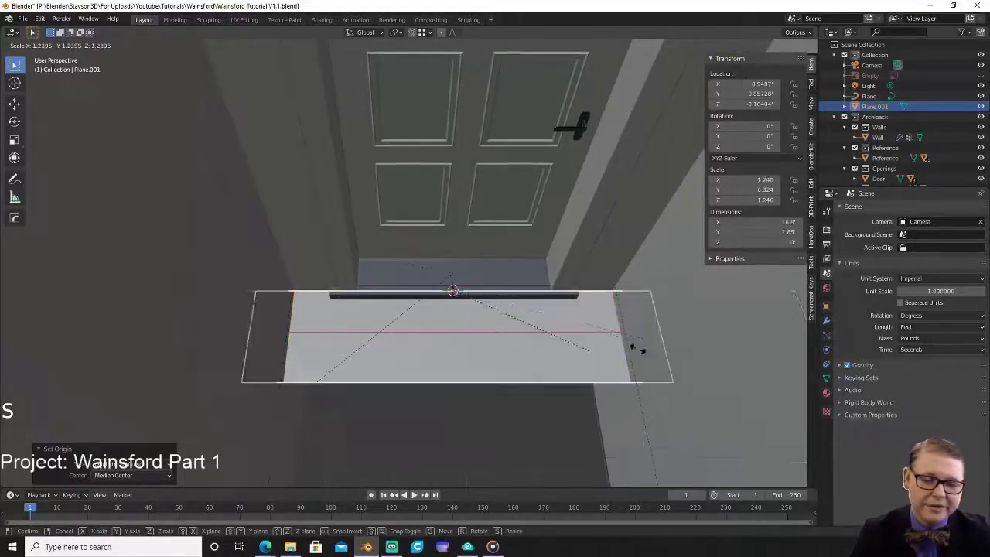
pyautogui.rightClick(598, 355)
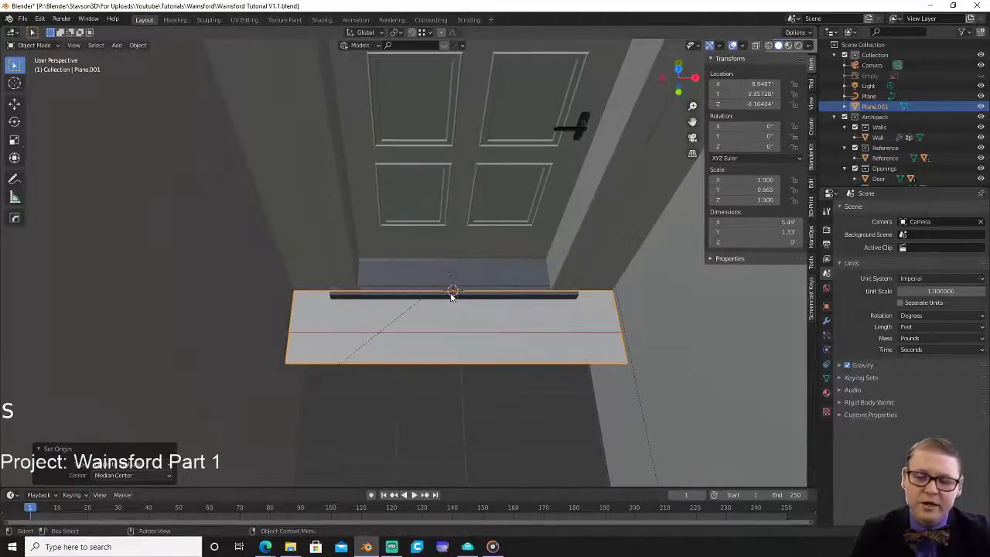
pyautogui.click(774, 232)
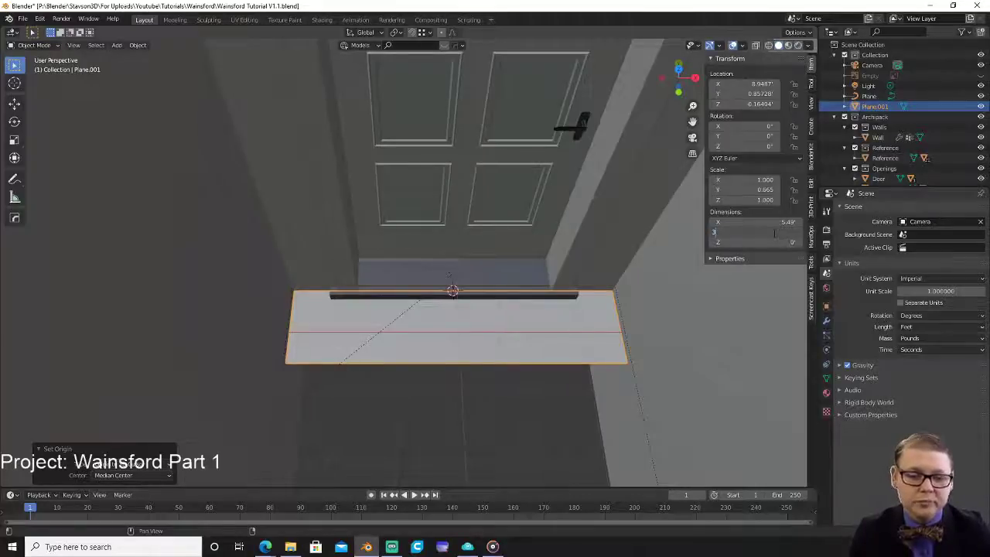
pyautogui.press('Return')
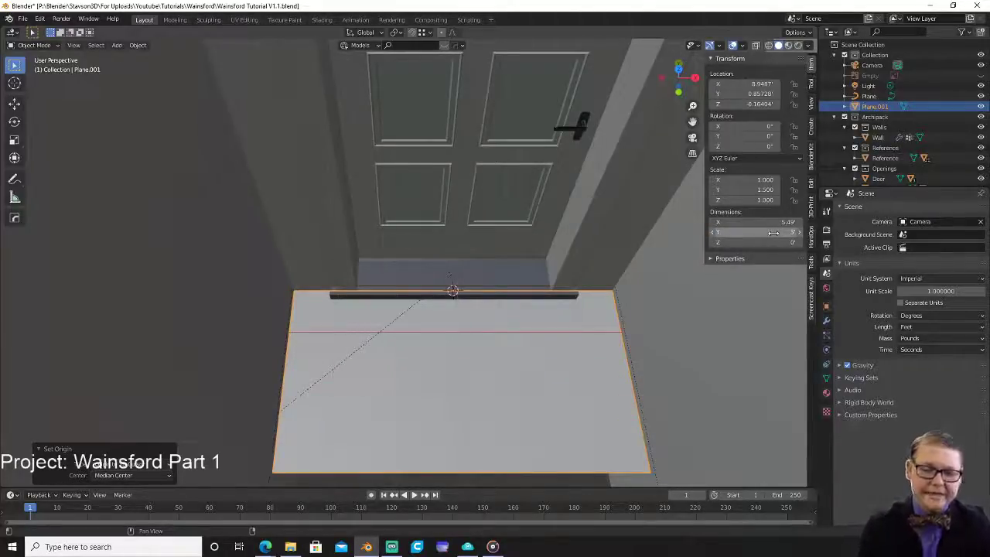
pyautogui.click(774, 233)
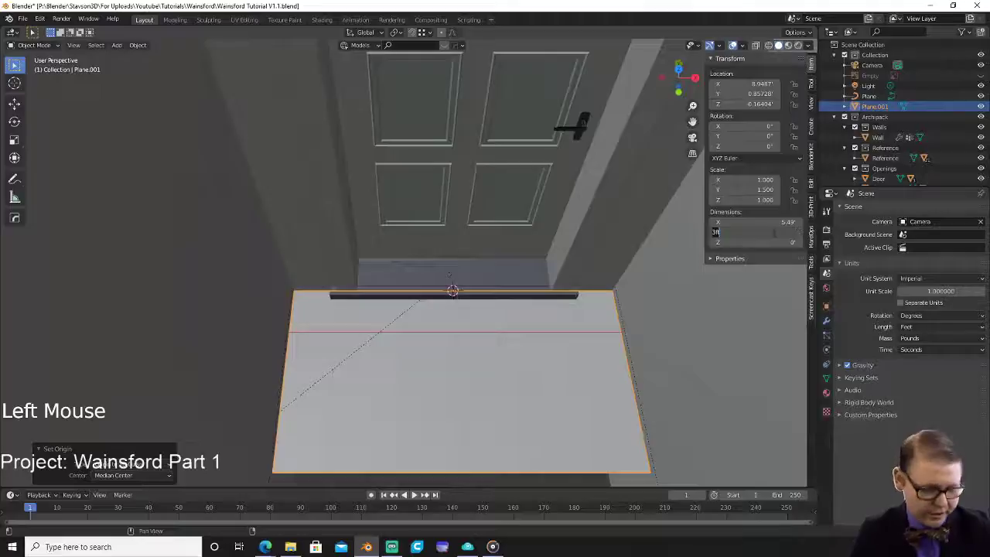
pyautogui.write('1.33')
pyautogui.press('Return')
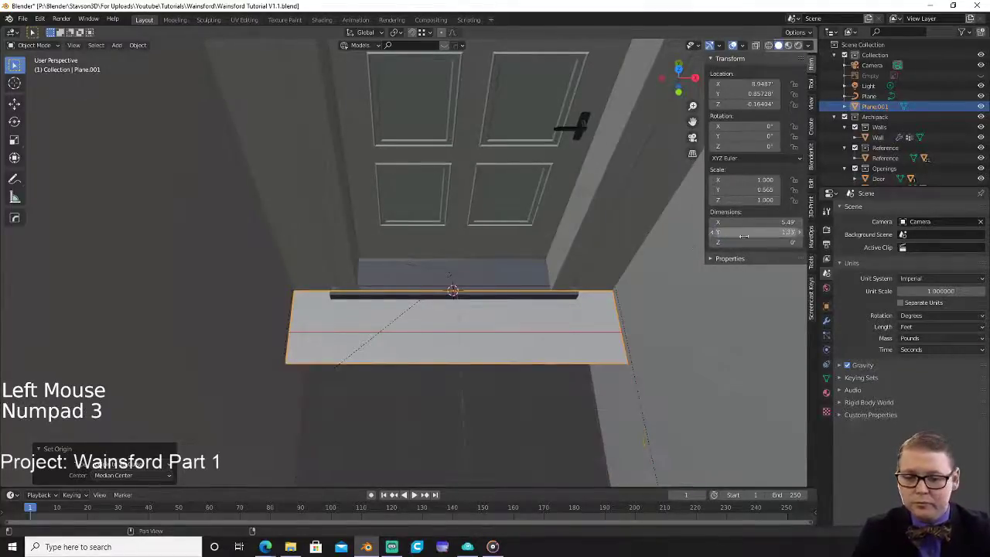
# Add a Solidify modifier to the entry step plane.
pyautogui.moveTo(457, 410); pyautogui.dragTo(467, 286, button='middle')
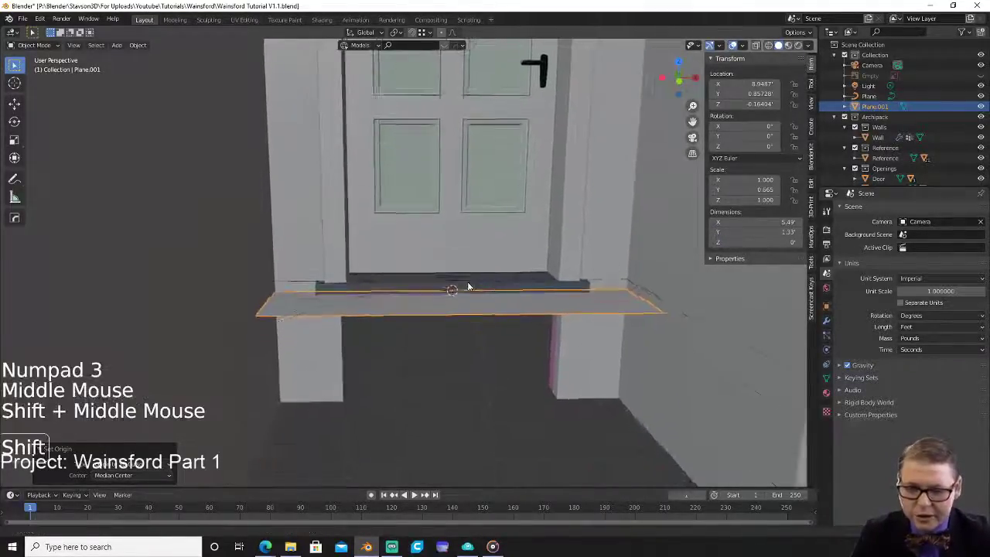
pyautogui.scroll(2, 531, 315)
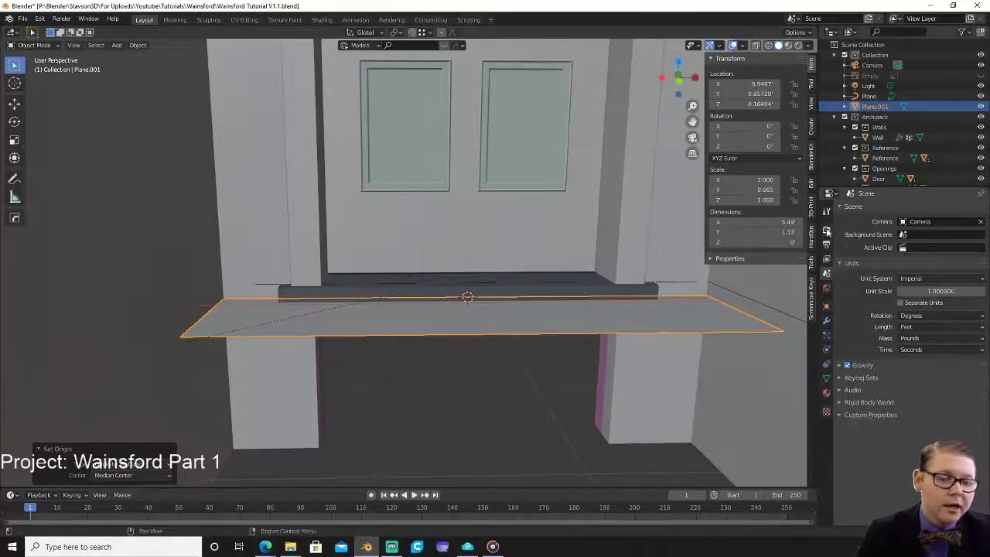
pyautogui.press('Tab')
pyautogui.press('Tab')
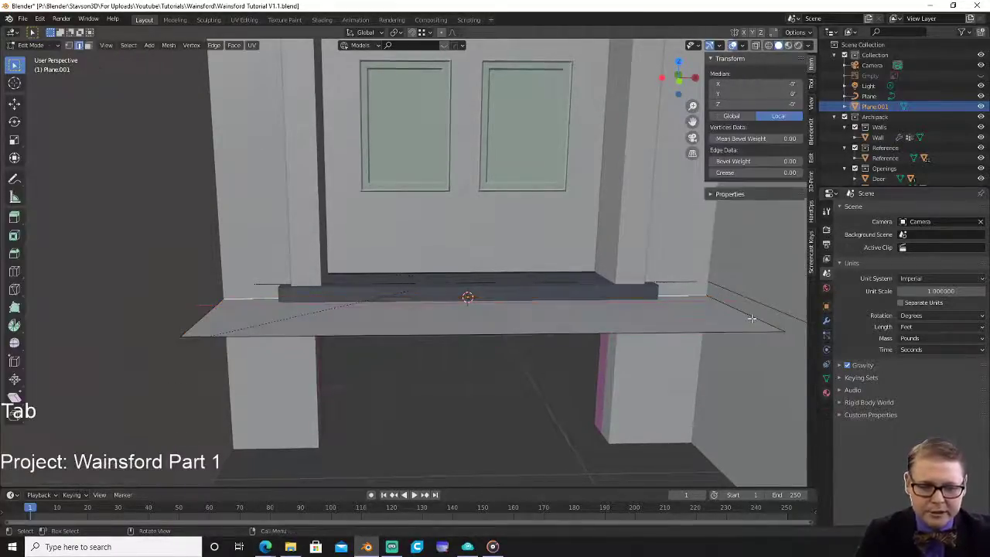
pyautogui.click(827, 320)
pyautogui.click(881, 208)
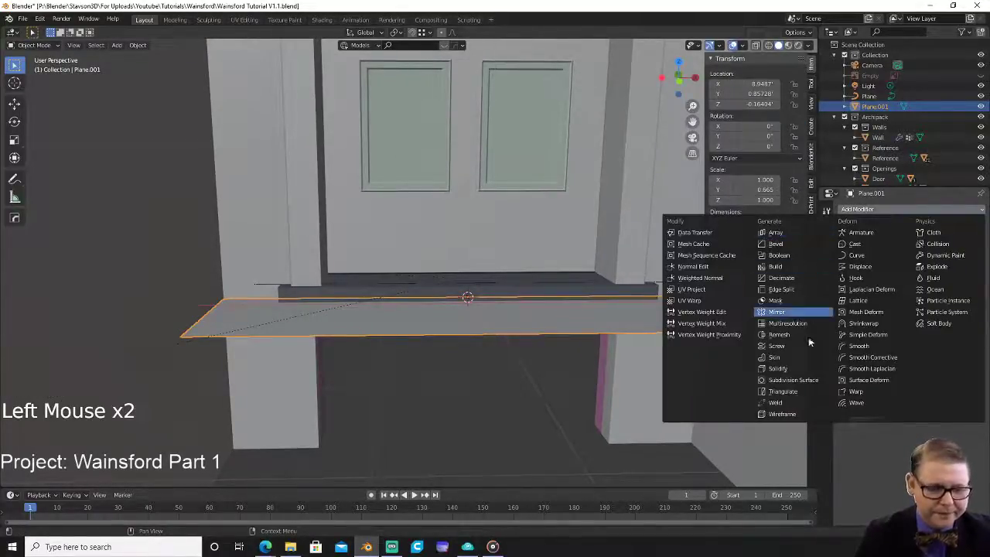
pyautogui.click(799, 371)
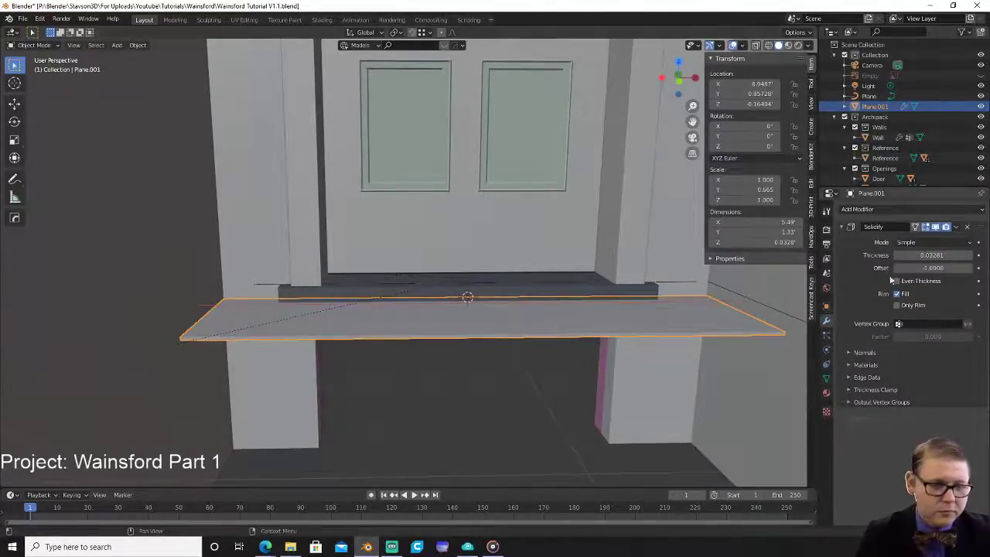
# Apply the plane's scale and set the Solidify thickness to 1 inch.
pyautogui.hotkey('ctrl', 'a')
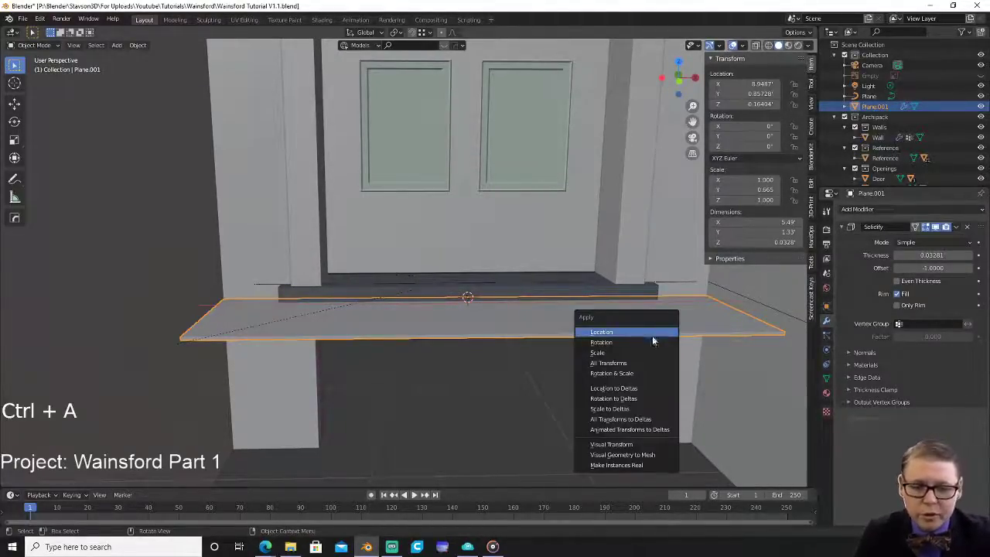
pyautogui.click(645, 356)
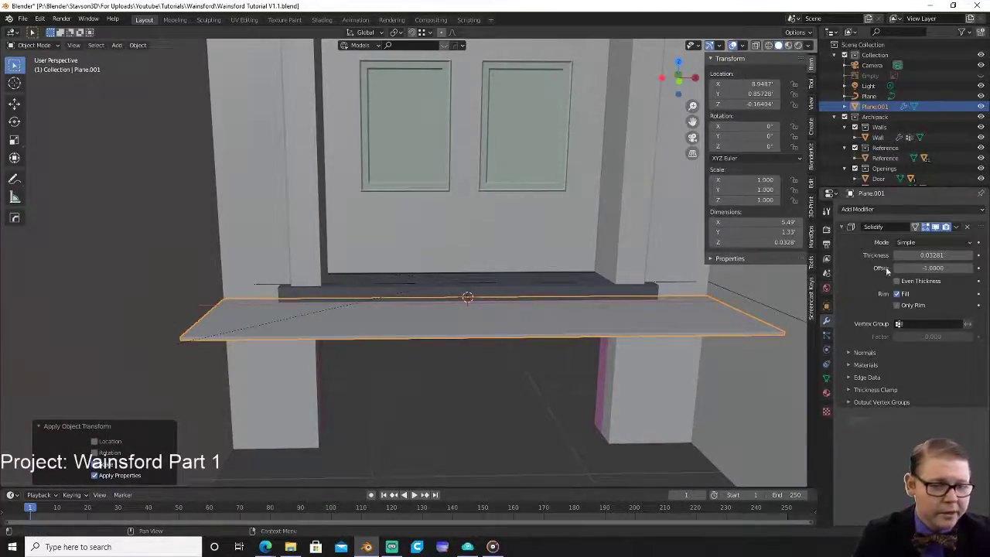
pyautogui.click(950, 255)
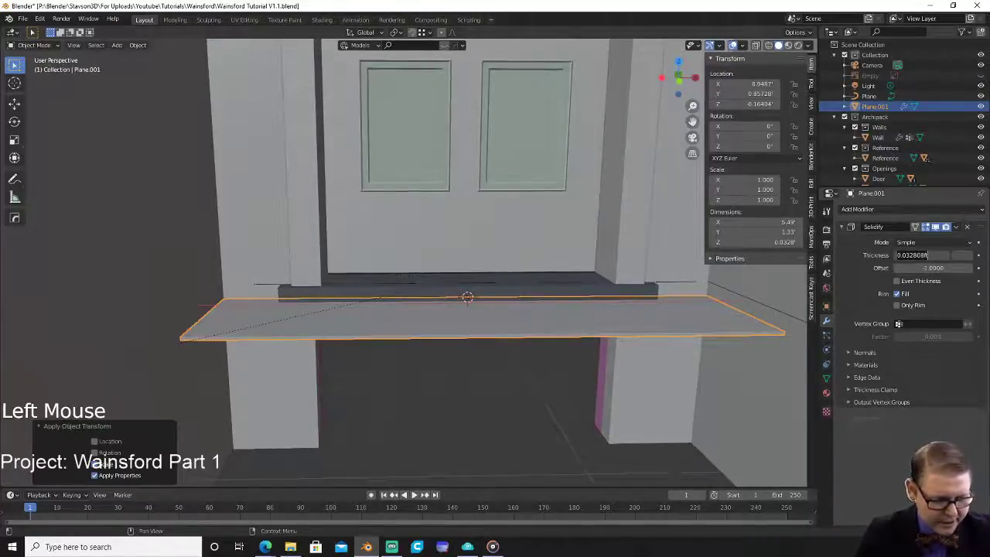
pyautogui.write('1"')
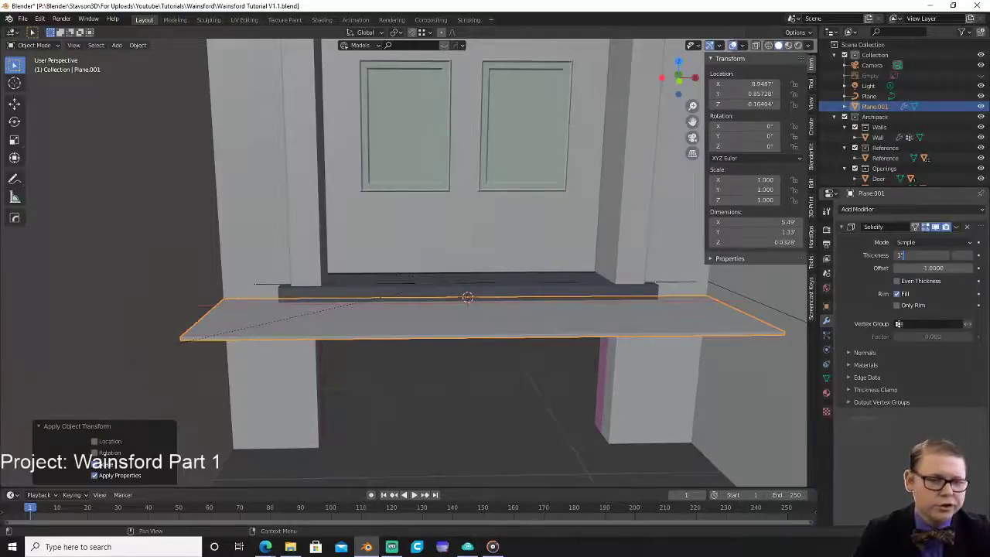
pyautogui.press('Return')
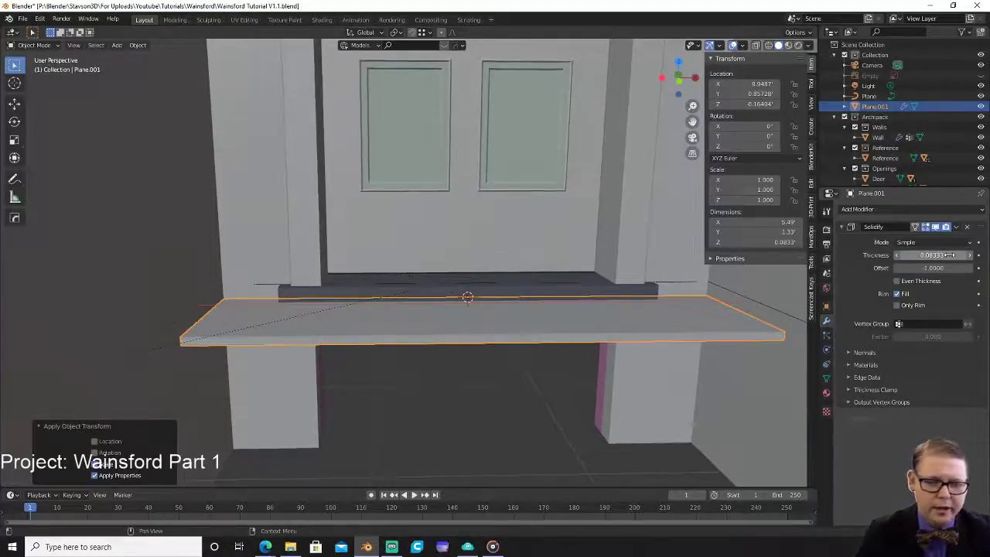
pyautogui.moveTo(622, 355); pyautogui.dragTo(608, 314, button='middle')
pyautogui.scroll(2, 584, 366)
pyautogui.scroll(1, 664, 337)
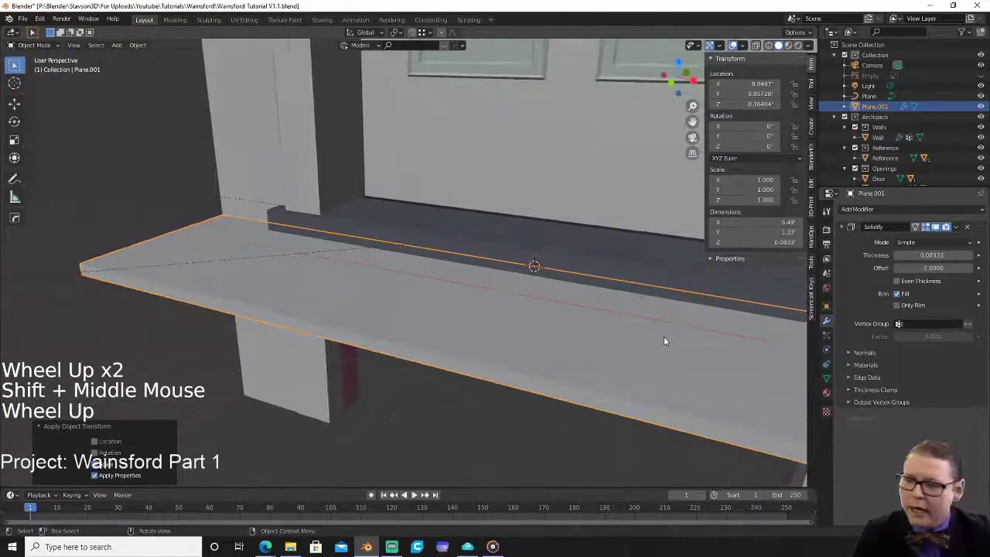
# Select the front edge of the entry step plane and set its vertices' mean bevel weight to 1.00.
pyautogui.scroll(-3, 664, 340)
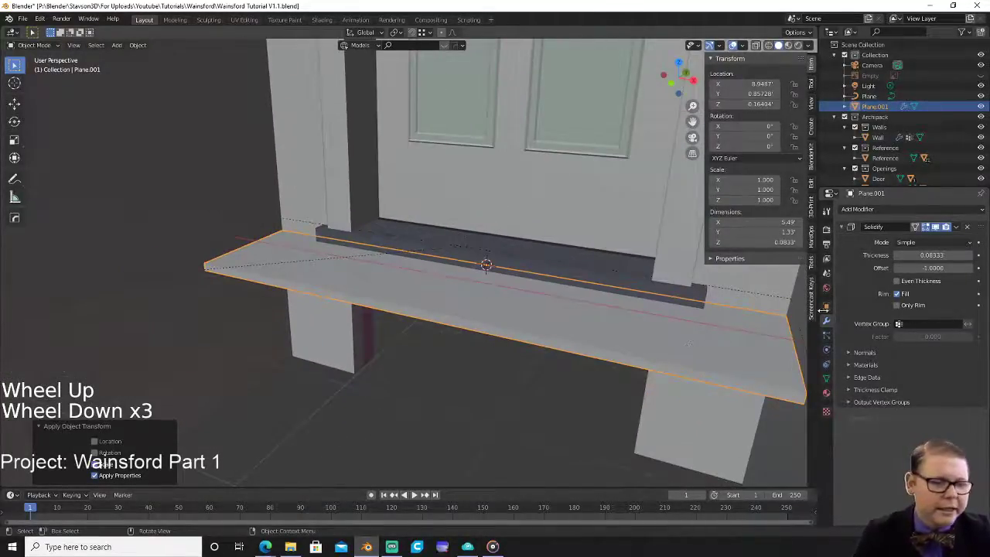
pyautogui.press('Tab')
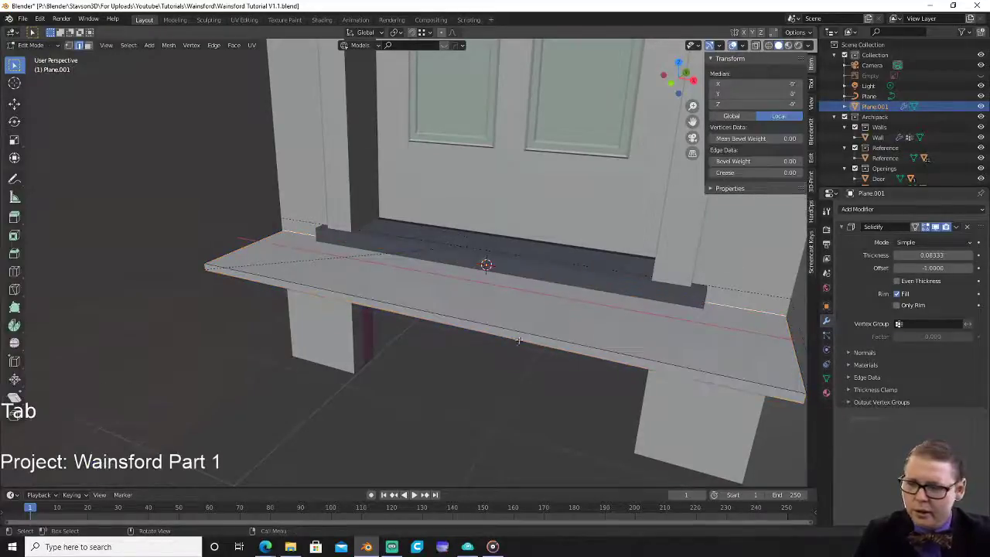
pyautogui.click(509, 331)
pyautogui.keyDown('shift'); pyautogui.click(519, 337); pyautogui.keyUp('shift')
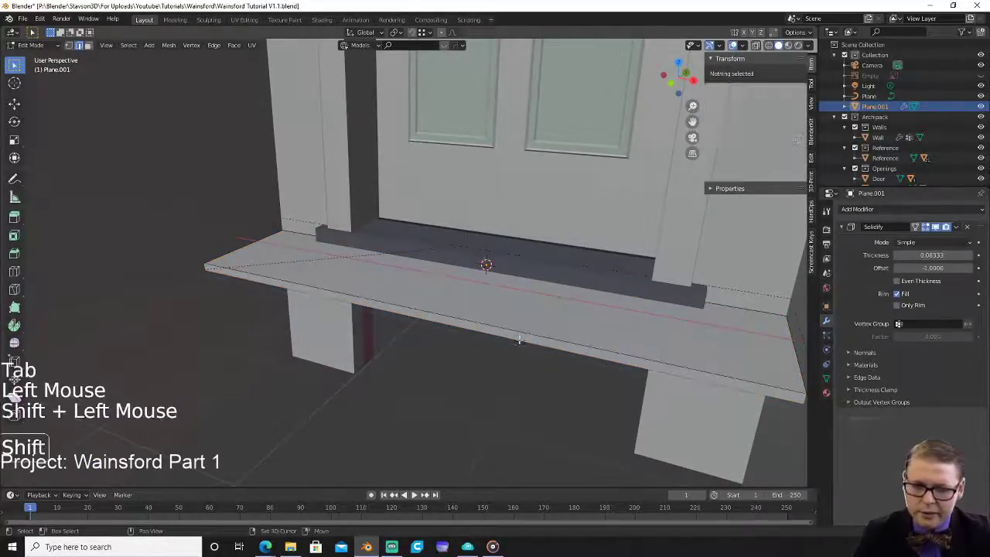
pyautogui.click(542, 348)
pyautogui.keyDown('shift'); pyautogui.click(542, 347); pyautogui.keyUp('shift')
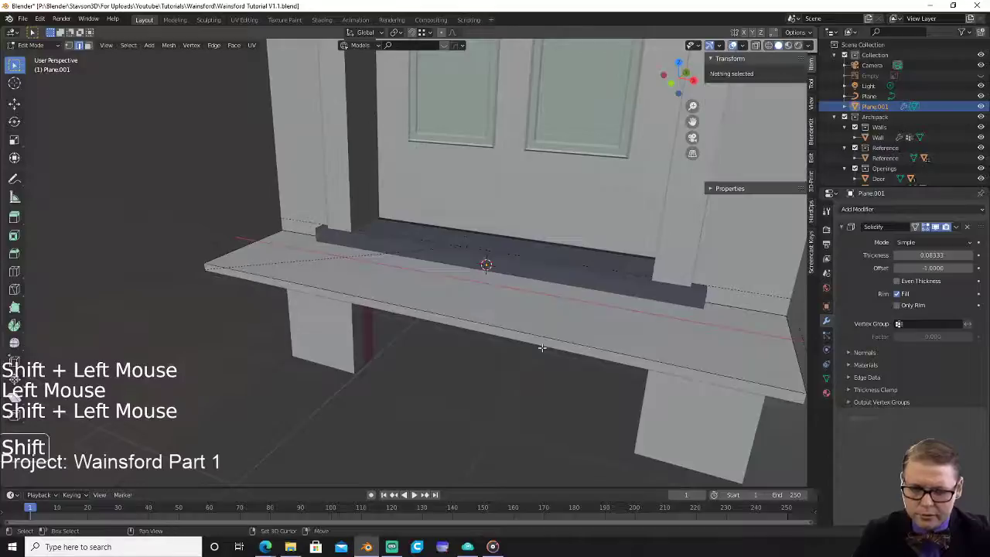
pyautogui.click(542, 348)
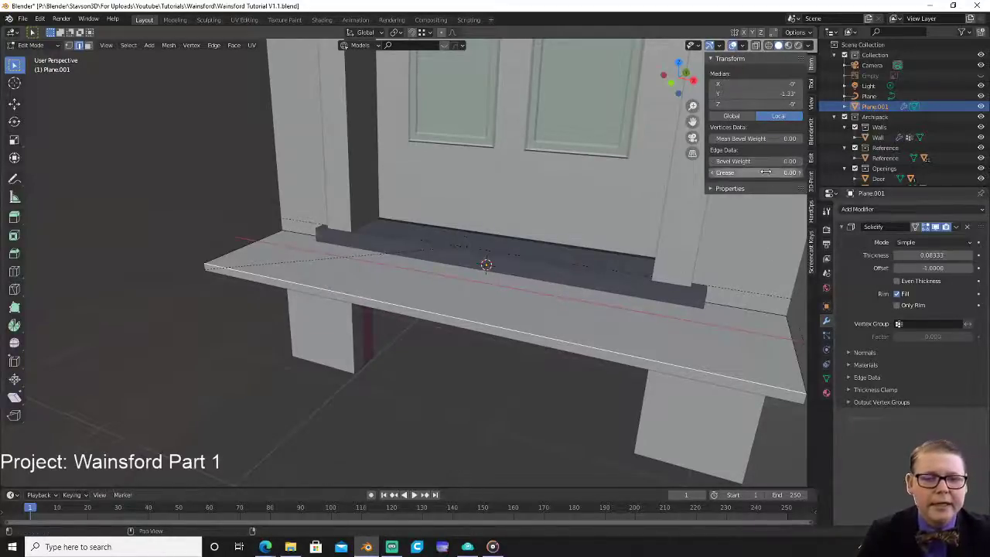
pyautogui.moveTo(762, 139); pyautogui.dragTo(764, 139)
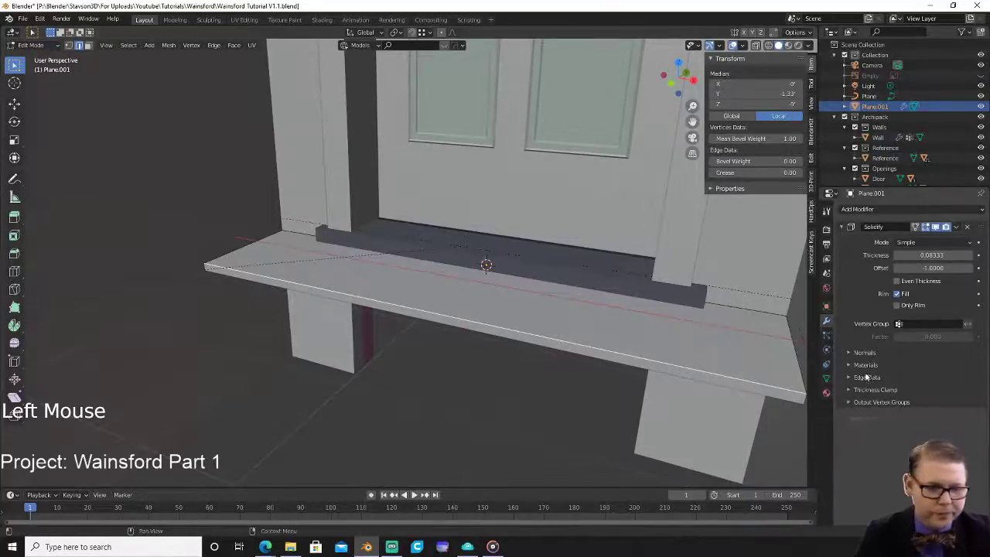
# Add a Bevel modifier to the entry step plane.
pyautogui.press('Tab')
pyautogui.click(873, 208)
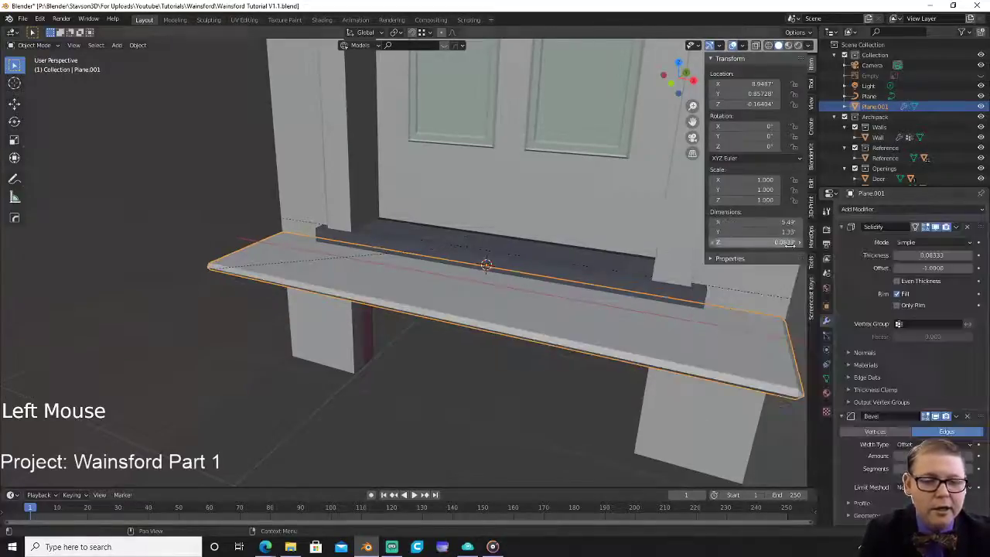
pyautogui.moveTo(721, 389); pyautogui.dragTo(722, 320, button='middle')
pyautogui.scroll(2, 721, 319)
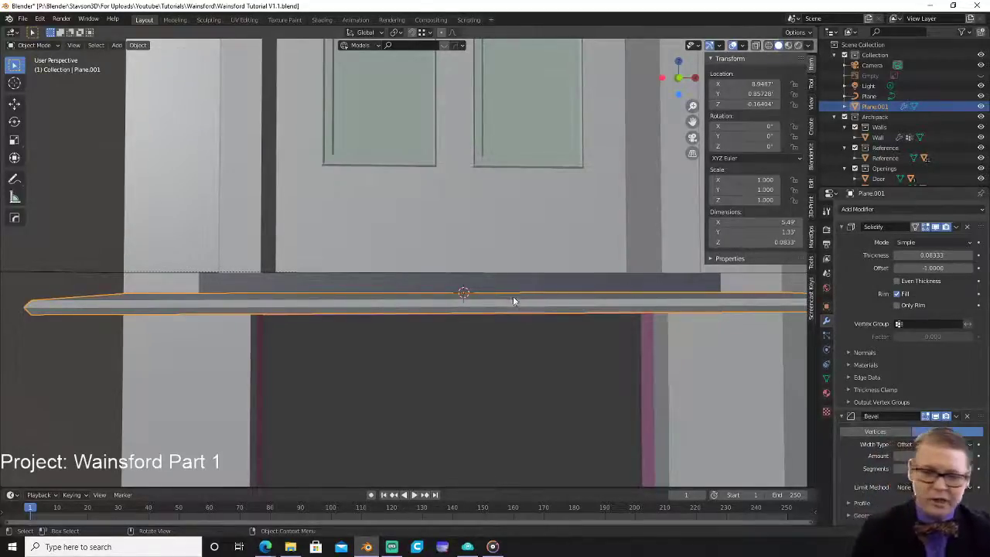
pyautogui.moveTo(561, 307); pyautogui.dragTo(605, 303, button='middle')
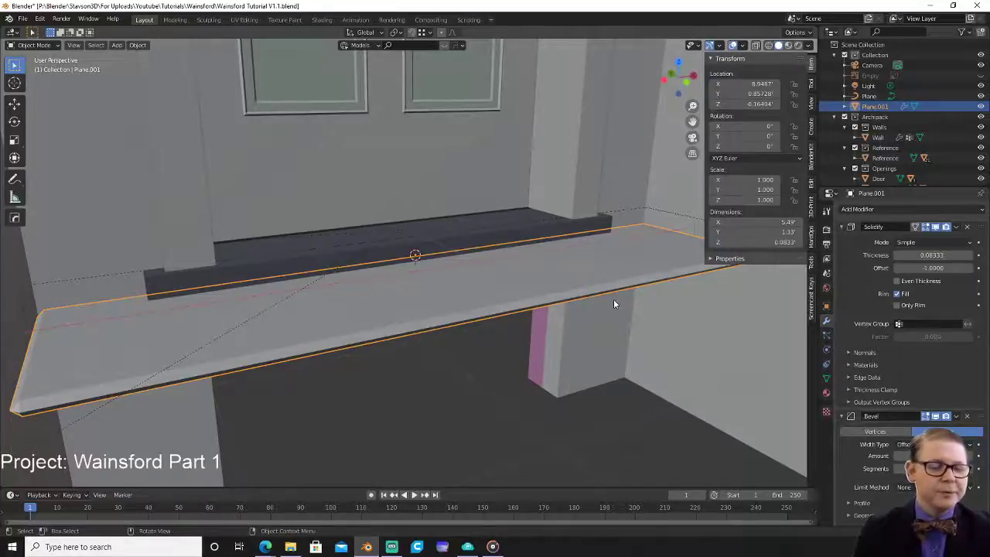
# Reduce the Bevel modifier's amount on the entry step to narrow the beveled edges.
pyautogui.scroll(2, 615, 314)
pyautogui.keyDown('shift'); pyautogui.moveTo(633, 300); pyautogui.dragTo(577, 301, button='middle'); pyautogui.keyUp('shift')
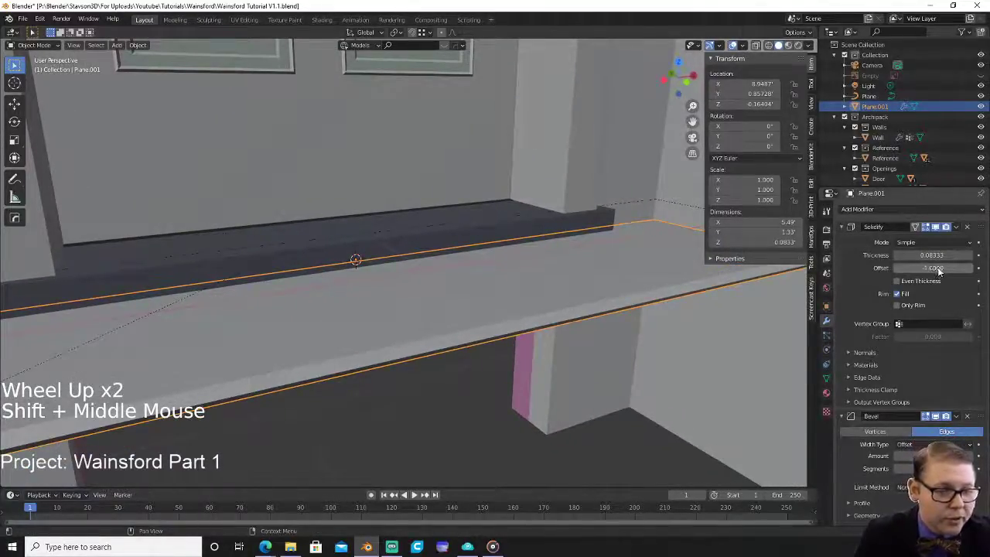
pyautogui.scroll(-1, 917, 393)
pyautogui.keyDown('shift'); pyautogui.moveTo(938, 448); pyautogui.dragTo(922, 448); pyautogui.keyUp('shift')
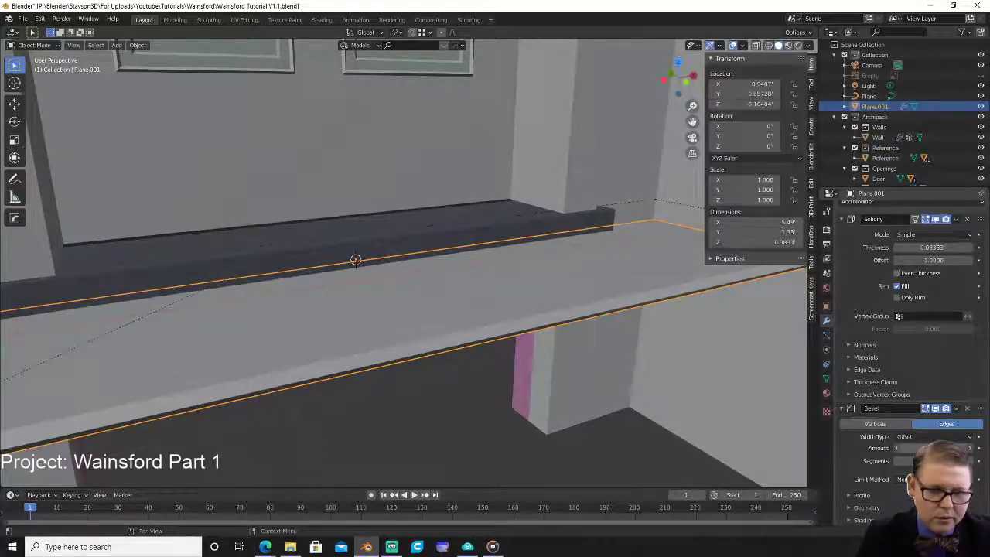
pyautogui.moveTo(933, 449); pyautogui.dragTo(919, 448)
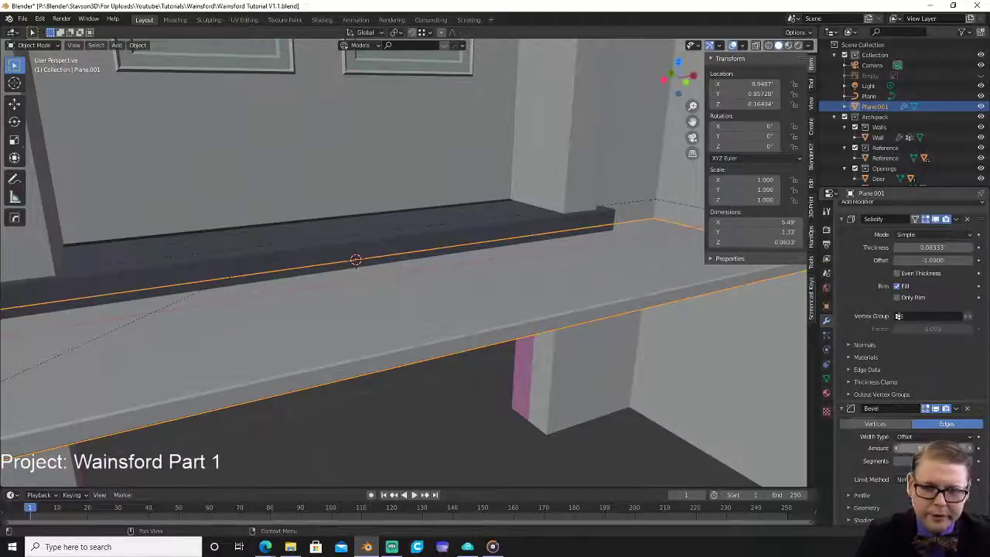
pyautogui.moveTo(589, 269); pyautogui.dragTo(556, 318, button='middle')
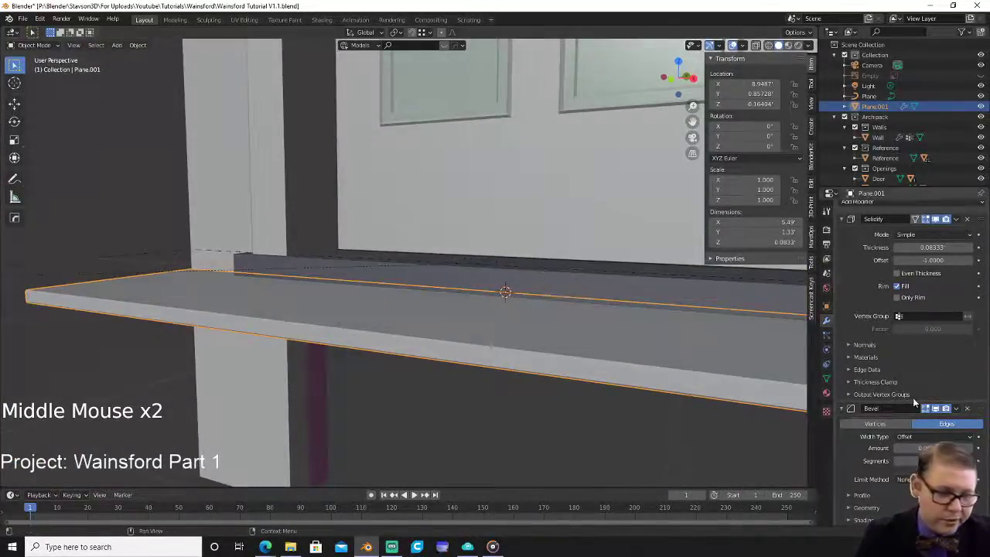
# Set the Bevel modifier's limit method to Weight and adjust its amount and number of segments.
pyautogui.click(925, 480)
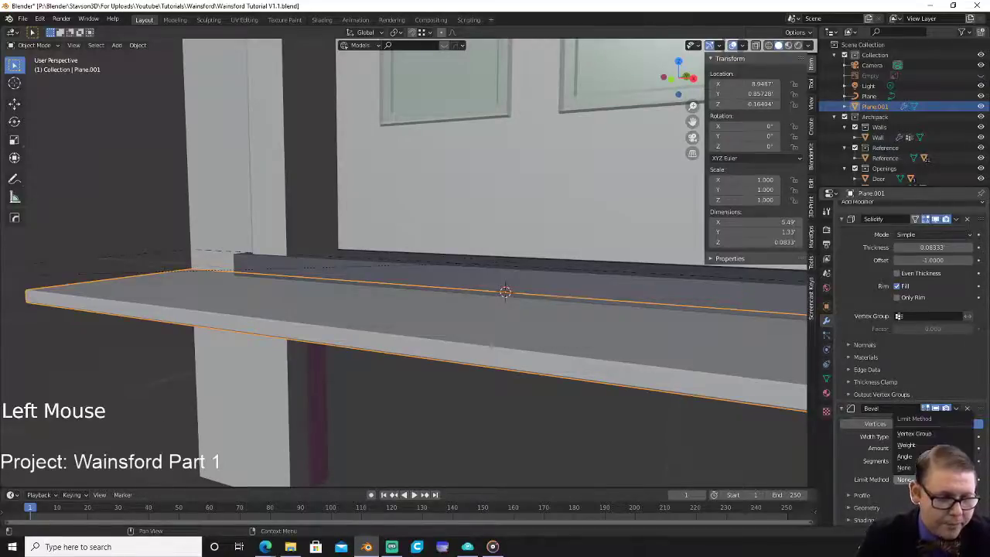
pyautogui.click(926, 447)
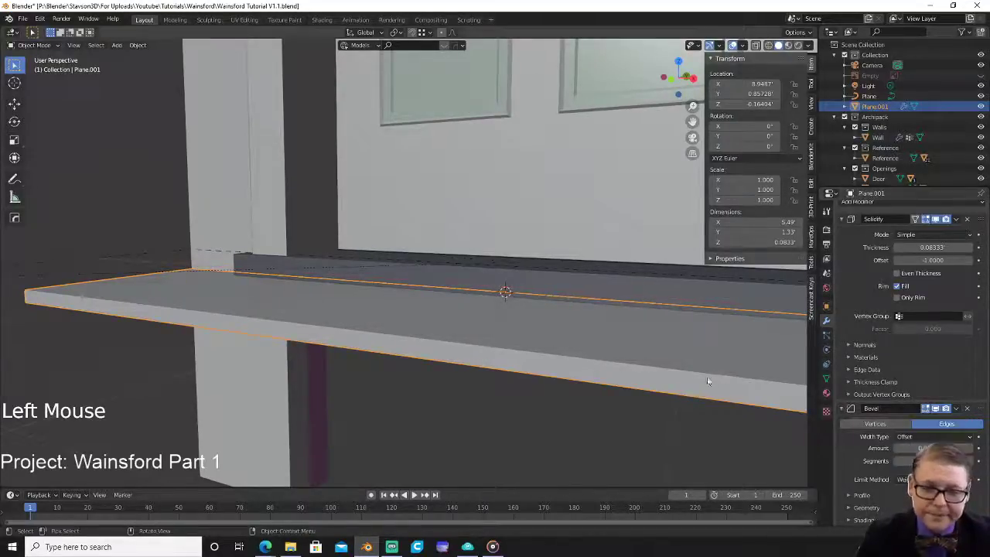
pyautogui.moveTo(595, 391); pyautogui.dragTo(608, 331, button='middle')
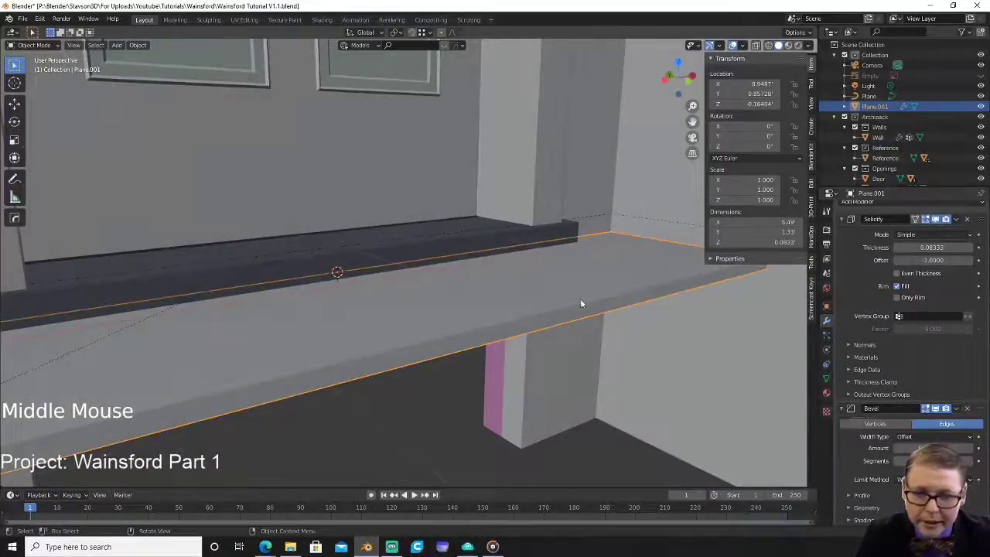
pyautogui.scroll(2, 596, 325)
pyautogui.scroll(-1, 603, 335)
pyautogui.scroll(1, 610, 340)
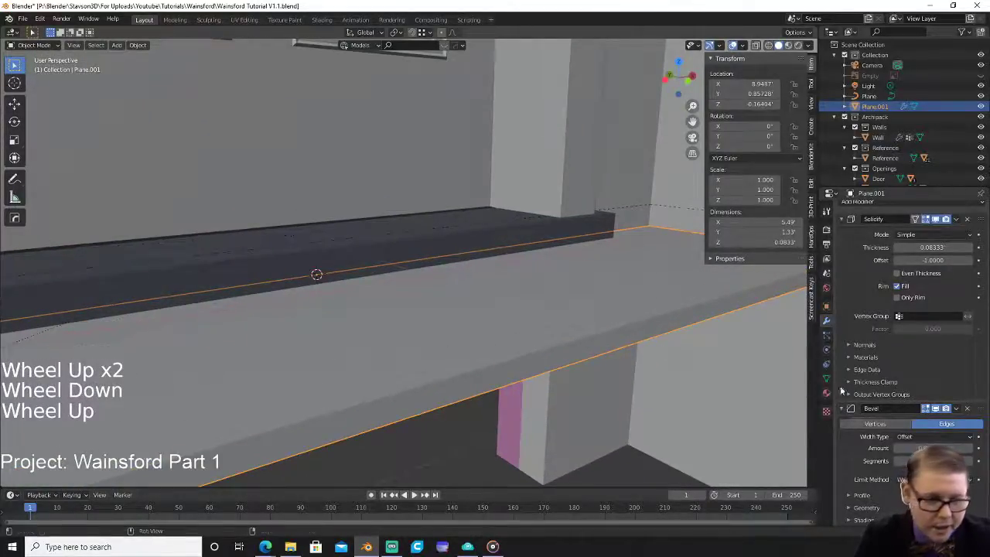
pyautogui.keyDown('shift'); pyautogui.moveTo(933, 449); pyautogui.dragTo(939, 448); pyautogui.keyUp('shift')
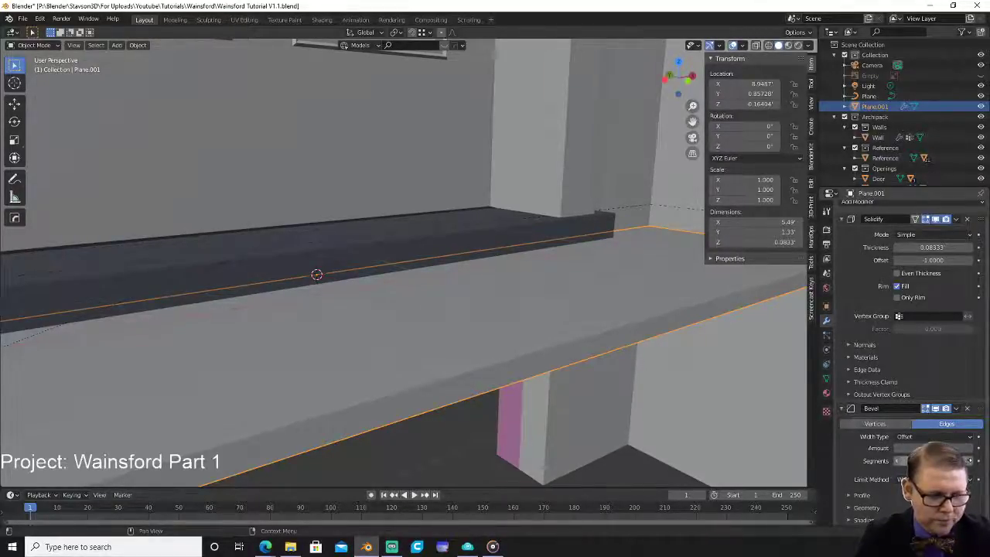
# Set the edge bevel weight of the entry step's front edge to 1.00.
pyautogui.press('Tab')
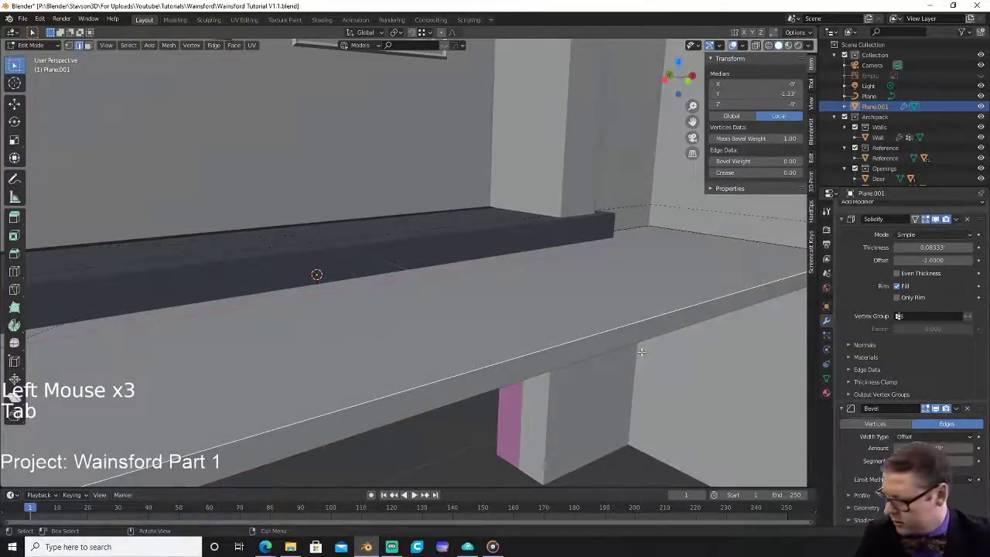
pyautogui.press('Tab')
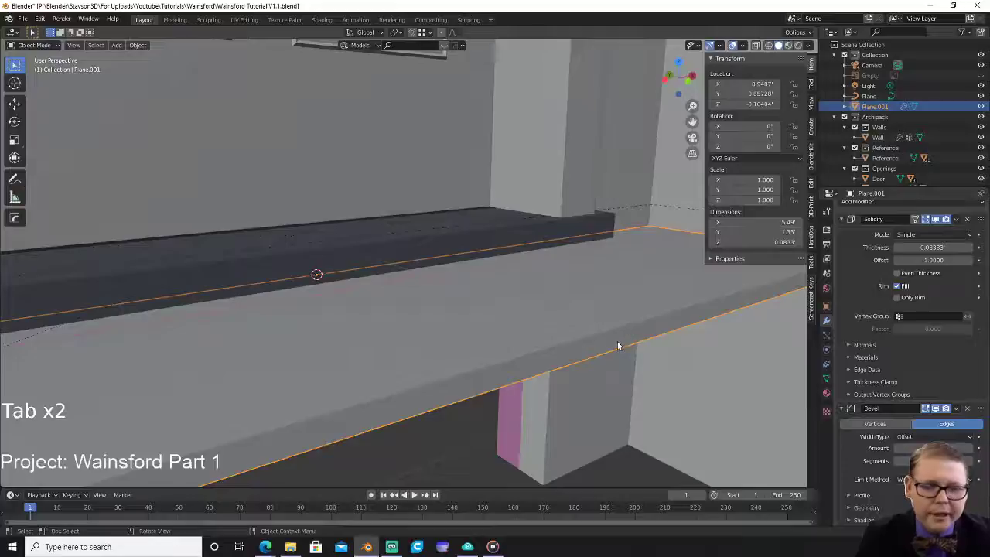
pyautogui.press('Tab')
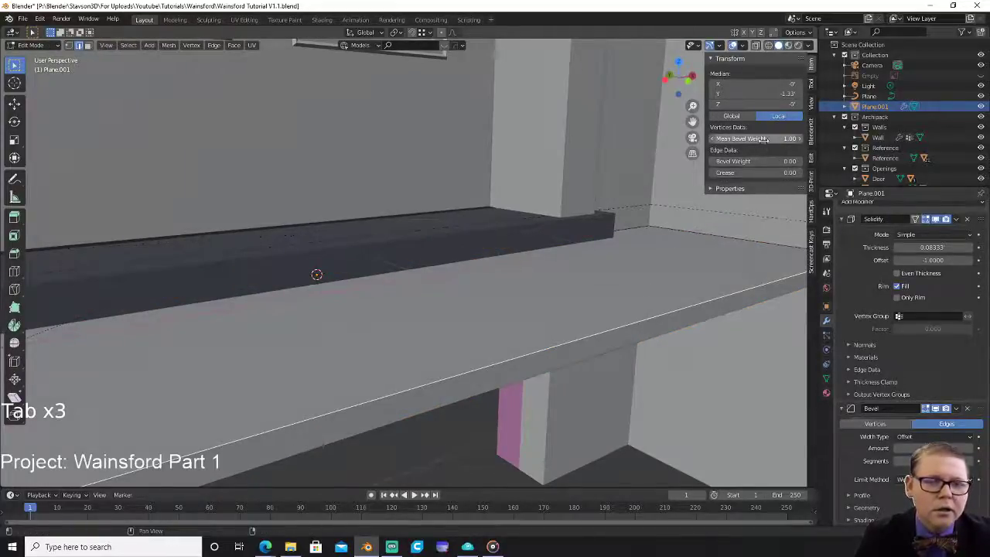
pyautogui.moveTo(765, 161); pyautogui.dragTo(797, 161)
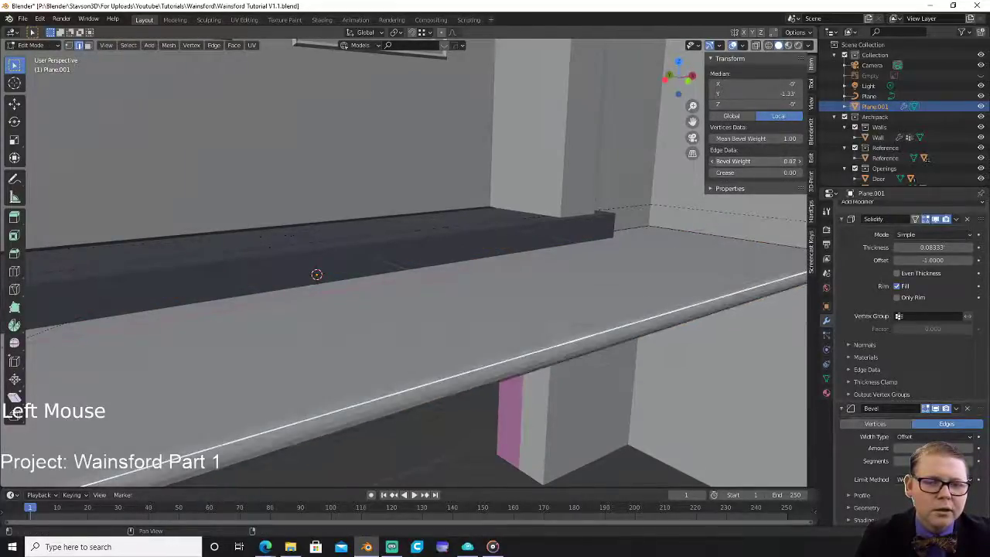
pyautogui.click(753, 161)
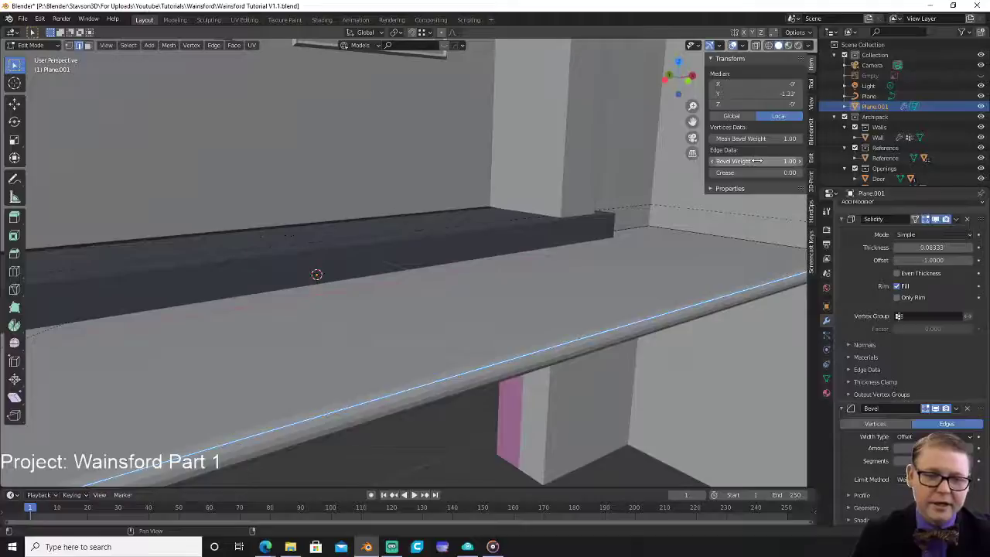
# Examine the rounded front edge of the entry step in wireframe and solid shading.
pyautogui.press('Tab')
pyautogui.moveTo(656, 330); pyautogui.dragTo(4, 290, button='middle')
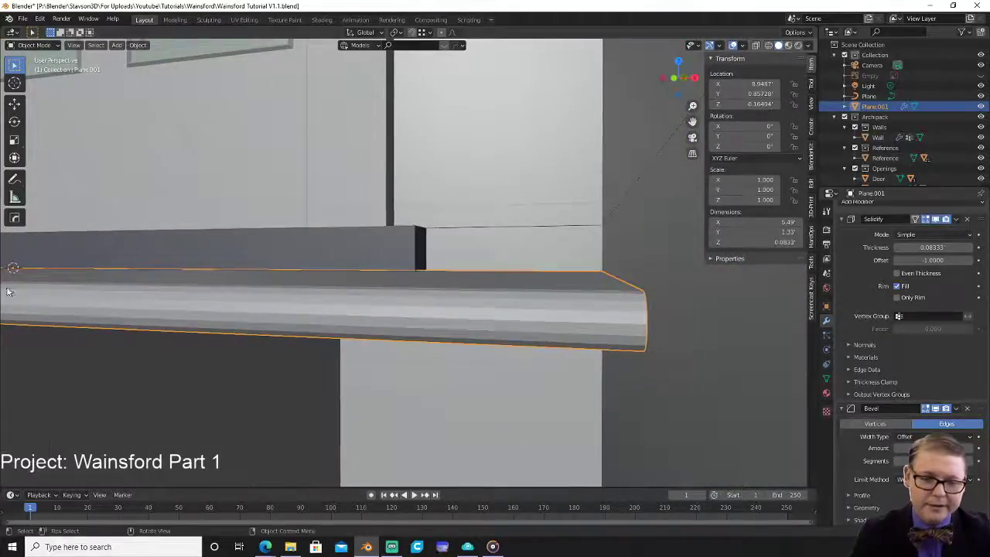
pyautogui.press('z')
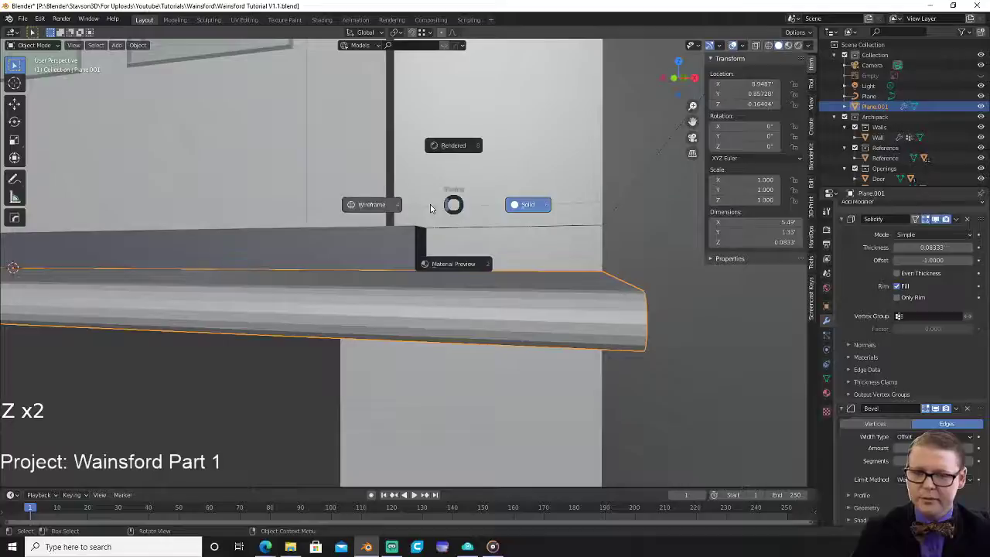
pyautogui.click(390, 207)
pyautogui.keyDown('shift'); pyautogui.moveTo(586, 259); pyautogui.dragTo(540, 287, button='middle'); pyautogui.keyUp('shift')
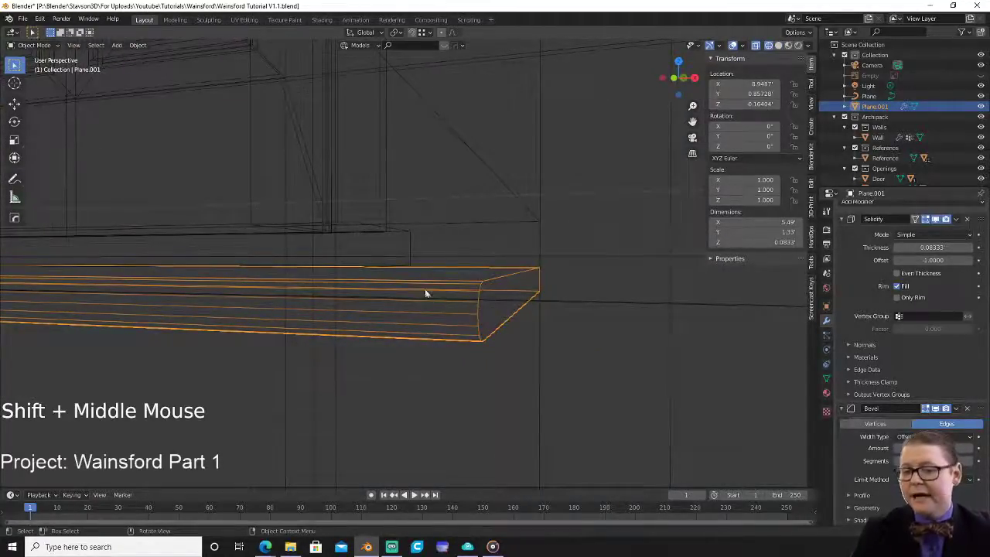
pyautogui.moveTo(369, 316); pyautogui.dragTo(549, 293, button='middle')
pyautogui.press('z')
pyautogui.scroll(-2, 478, 280)
pyautogui.moveTo(505, 255); pyautogui.dragTo(461, 238, button='middle')
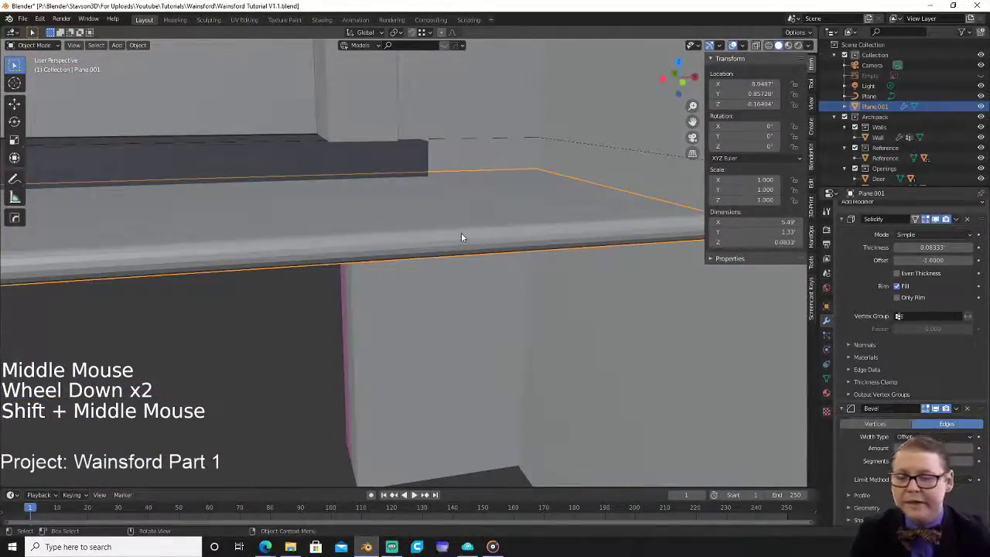
# Shade the entry step smooth and add an Edge Split modifier to it.
pyautogui.rightClick(461, 237)
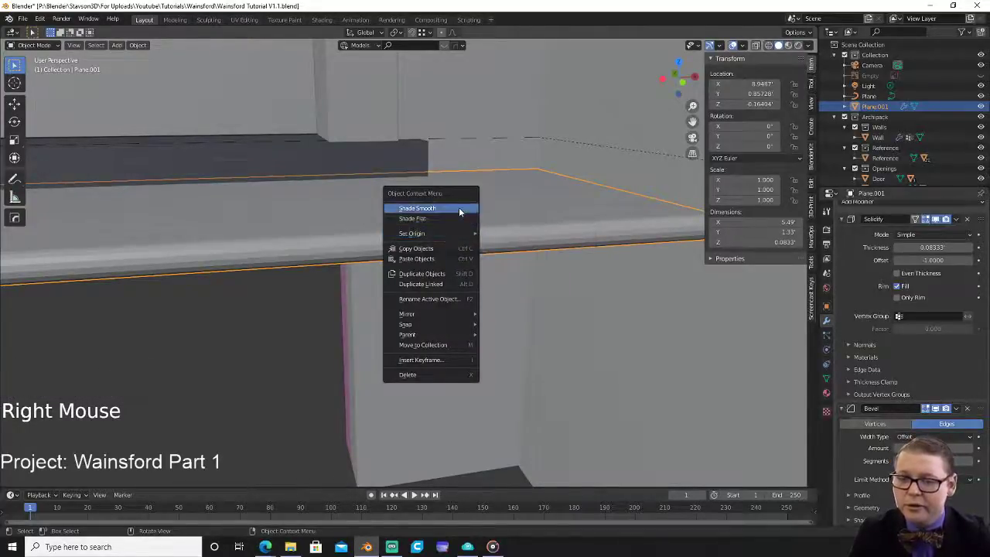
pyautogui.click(459, 210)
pyautogui.scroll(-2, 511, 219)
pyautogui.moveTo(477, 214); pyautogui.dragTo(513, 292, button='middle')
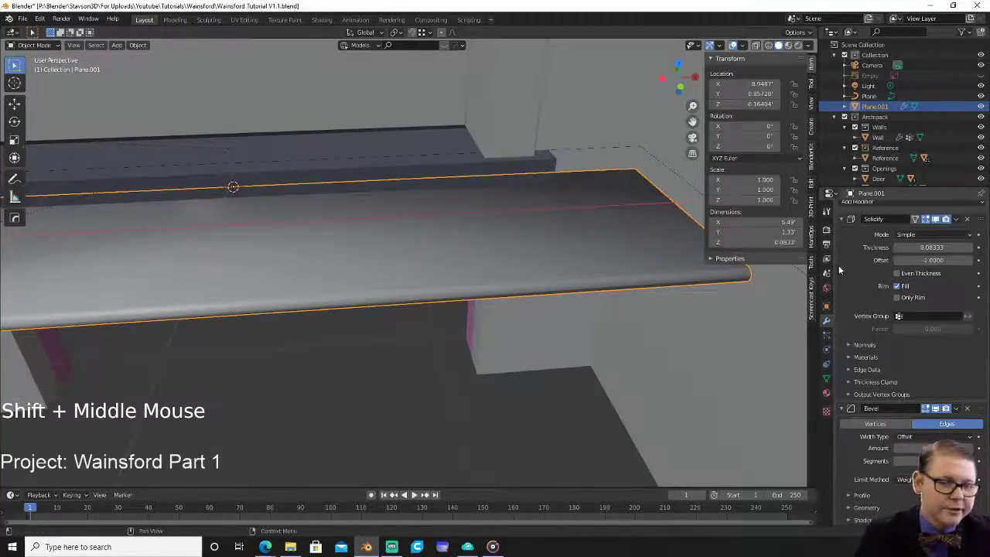
pyautogui.click(878, 205)
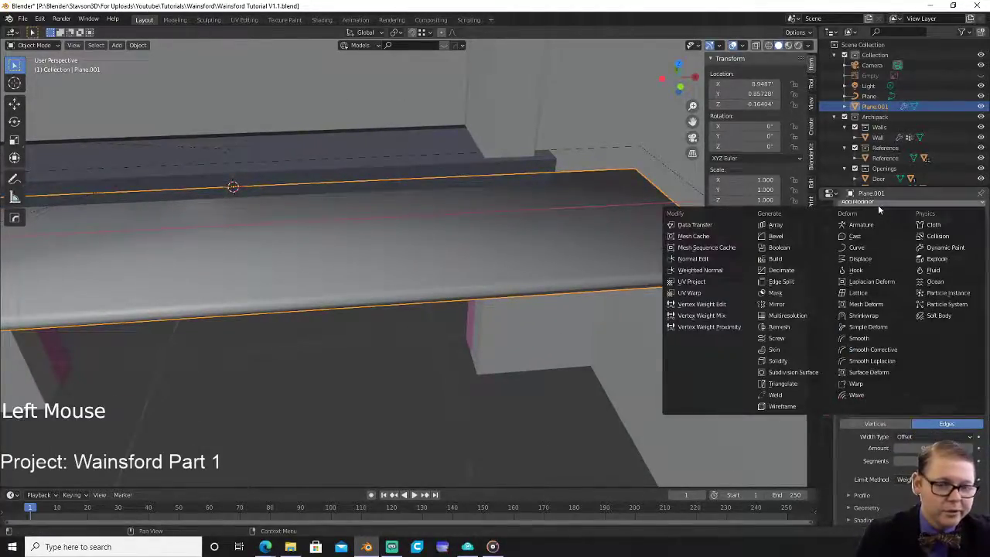
pyautogui.click(791, 284)
pyautogui.scroll(-1, 629, 295)
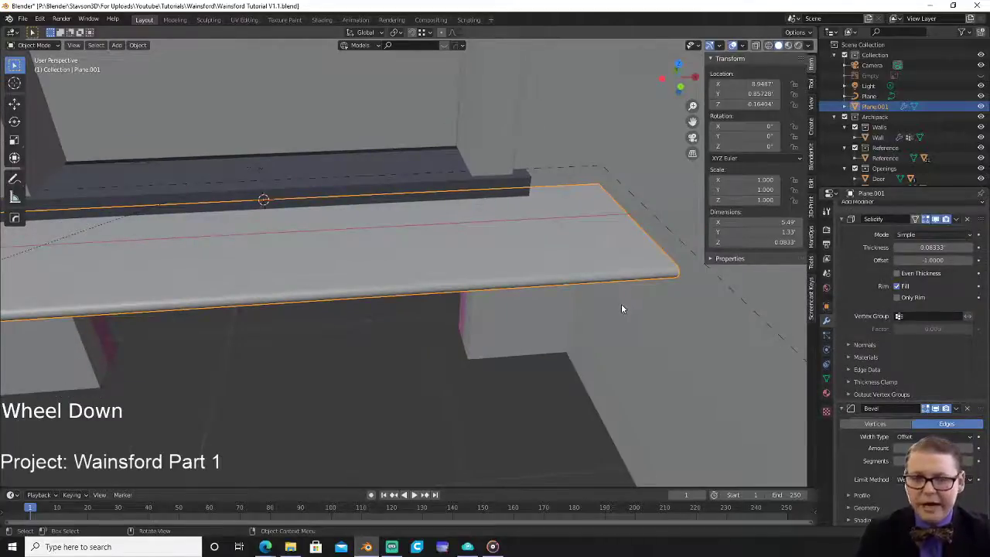
pyautogui.scroll(-3, 611, 301)
pyautogui.keyDown('shift'); pyautogui.moveTo(583, 304); pyautogui.dragTo(512, 271, button='middle'); pyautogui.keyUp('shift')
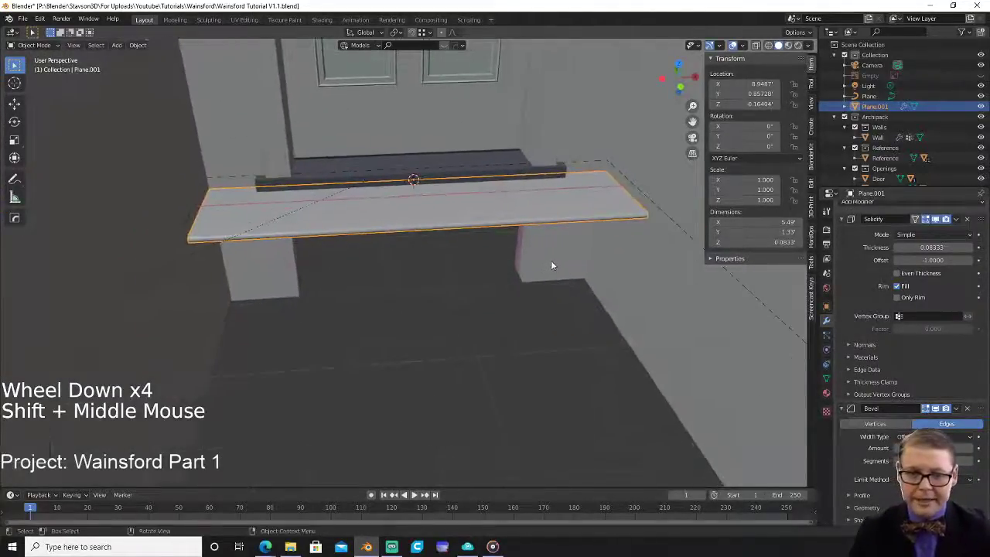
pyautogui.scroll(2, 552, 263)
pyautogui.hotkey('shift', 'a')
pyautogui.moveTo(568, 275)
pyautogui.click(618, 275)
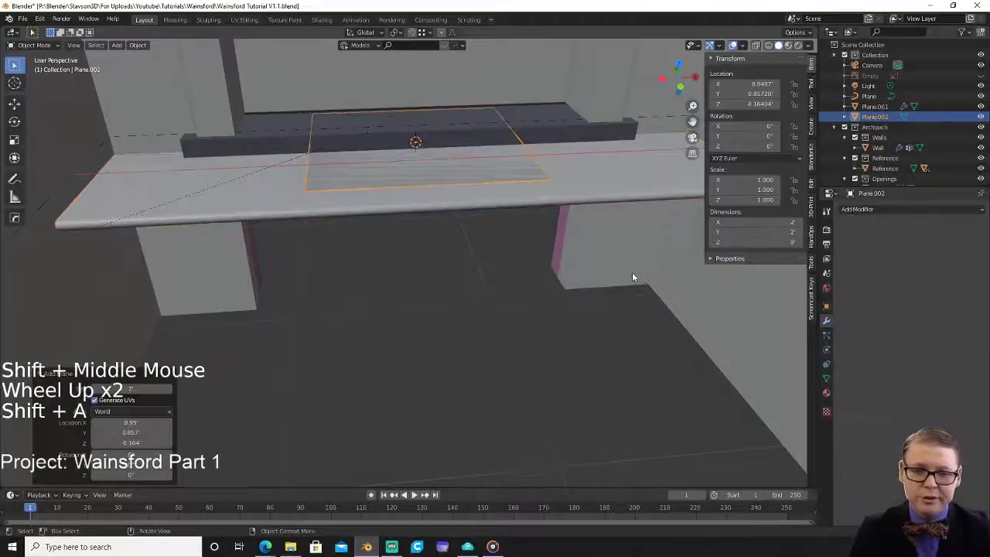
pyautogui.press('x')
pyautogui.click(558, 235)
# Add a cube mesh at the 3D cursor, at the middle of the entry step's back edge.
pyautogui.hotkey('shift', 'a')
pyautogui.moveTo(558, 237)
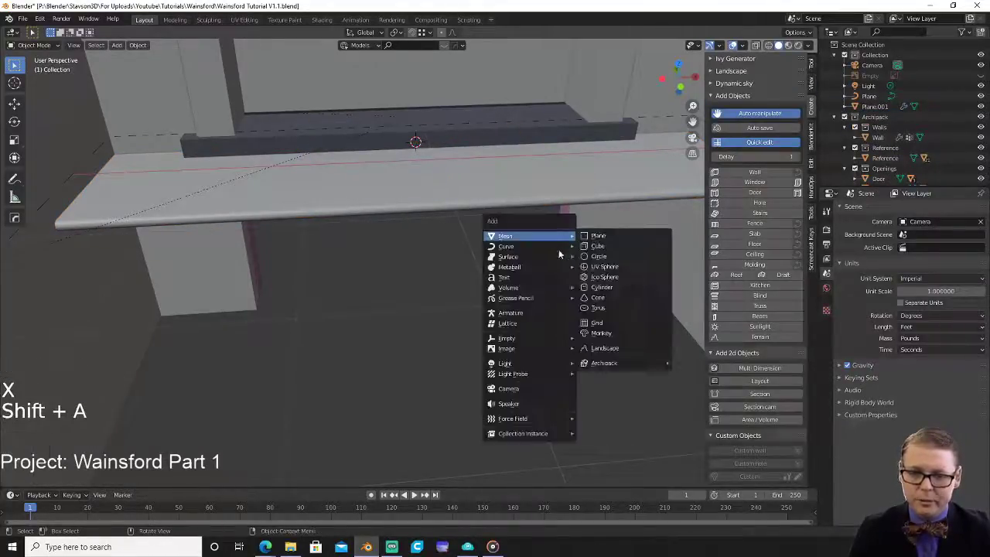
pyautogui.click(598, 245)
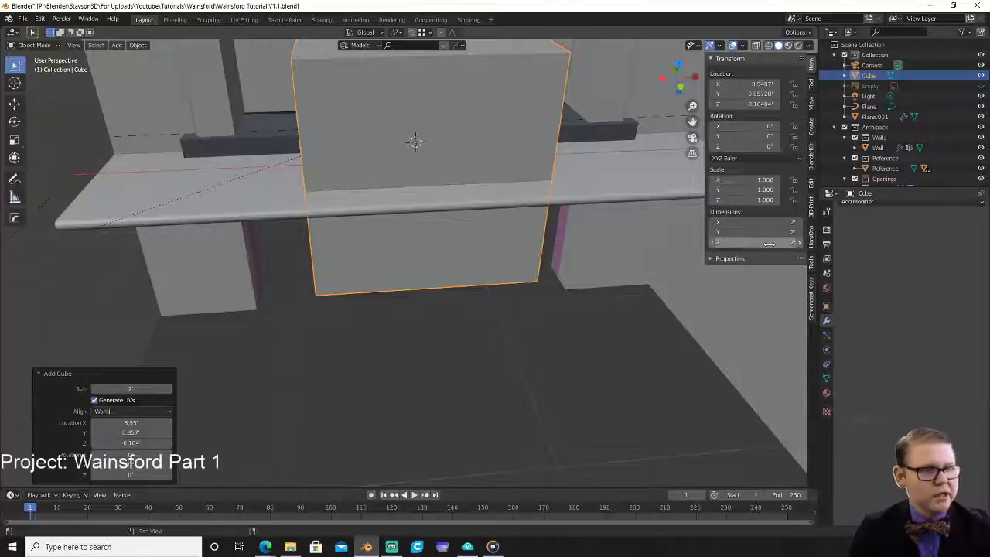
# Set the new cube's Z dimension to 7 inches.
pyautogui.click(769, 244)
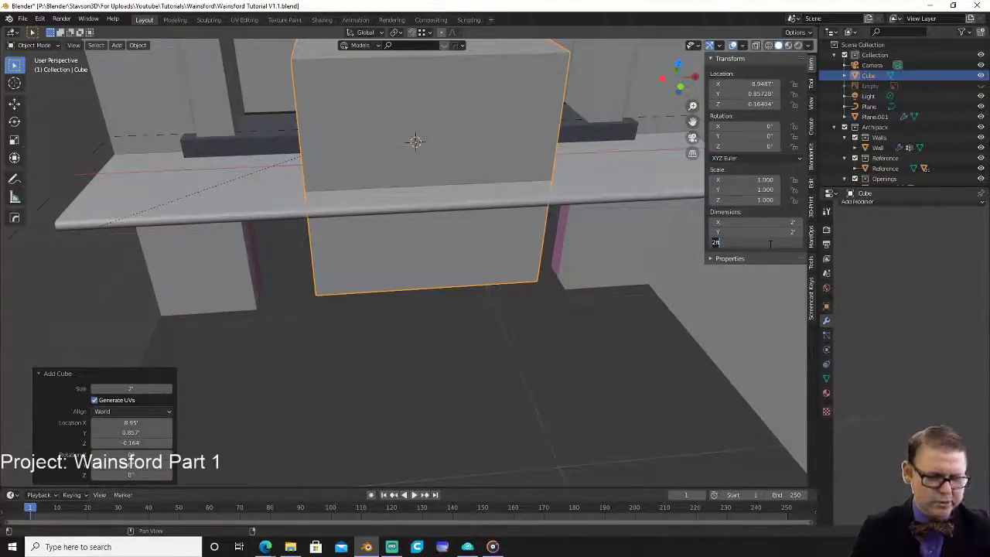
pyautogui.write('7"')
pyautogui.press('Return')
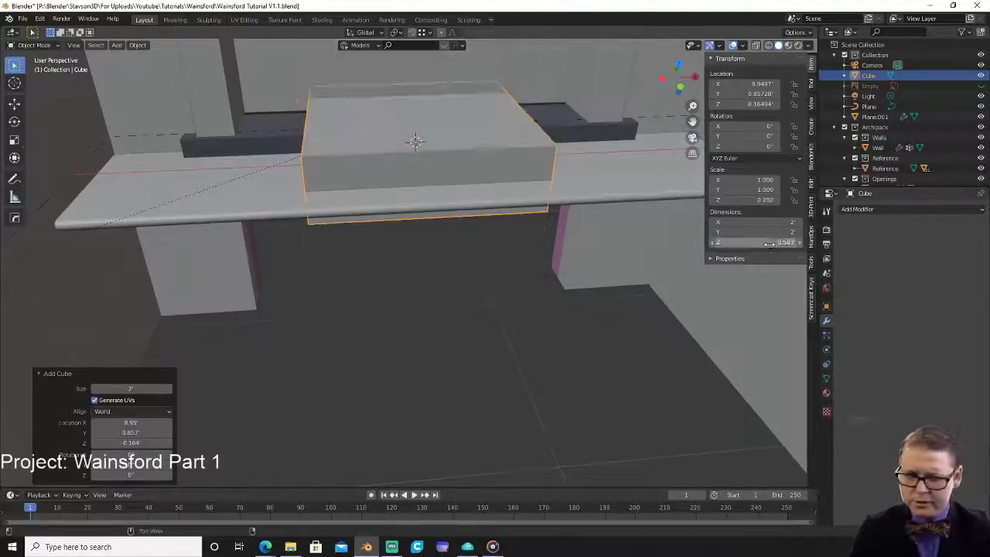
# Move the cube down along Z so that its top meets the underside of the entry step.
pyautogui.keyDown('shift'); pyautogui.moveTo(606, 195); pyautogui.dragTo(500, 181, button='middle'); pyautogui.keyUp('shift')
pyautogui.press('g')
pyautogui.press('z')
pyautogui.click(518, 246)
pyautogui.press('g')
pyautogui.press('z')
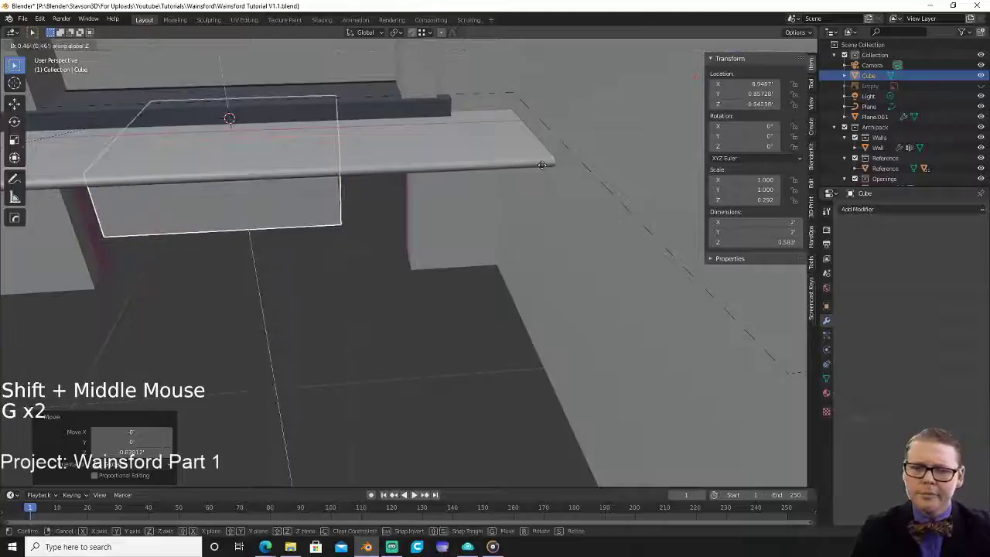
pyautogui.rightClick(529, 187)
pyautogui.press('z')
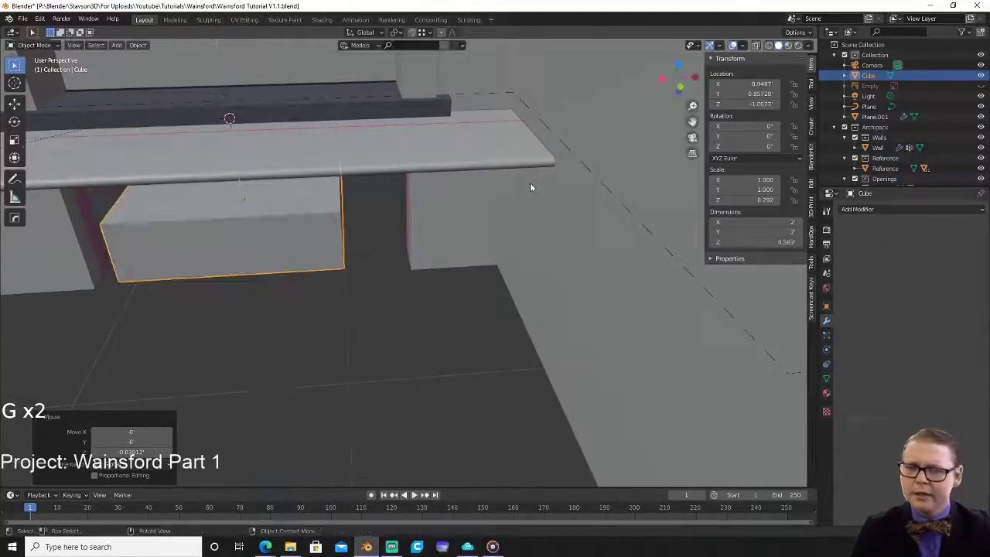
pyautogui.click(422, 185)
pyautogui.moveTo(490, 178); pyautogui.dragTo(502, 144, button='middle')
pyautogui.press('g')
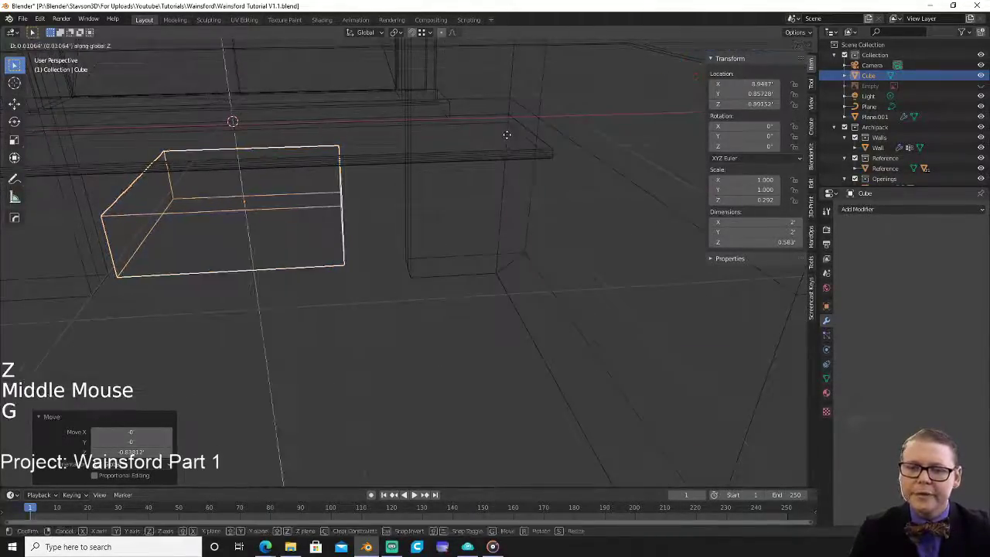
pyautogui.click(412, 162)
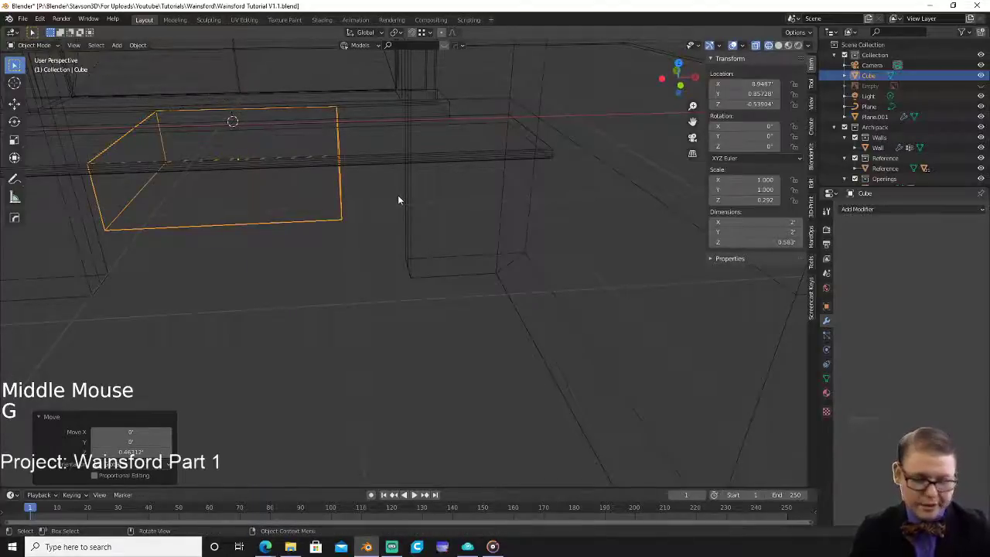
# In top view, extend the cube's positive-X end along X to meet the adjacent side wall of the entry recess.
pyautogui.press('KP_7')
pyautogui.scroll(-4, 398, 199)
pyautogui.keyDown('shift'); pyautogui.moveTo(293, 187); pyautogui.dragTo(439, 203, button='middle'); pyautogui.keyUp('shift')
pyautogui.press('Tab')
pyautogui.moveTo(464, 137); pyautogui.dragTo(528, 272)
pyautogui.scroll(2, 531, 270)
pyautogui.press('g')
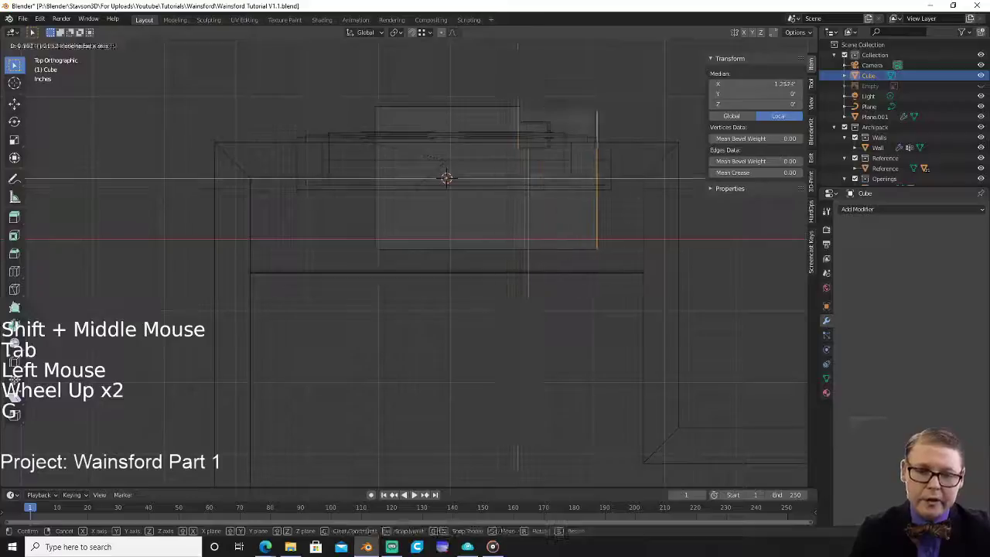
pyautogui.click(644, 259)
# Extend the cube's negative-X end along X, snapping it to the opposite side wall of the entry recess.
pyautogui.moveTo(285, 267); pyautogui.dragTo(267, 316)
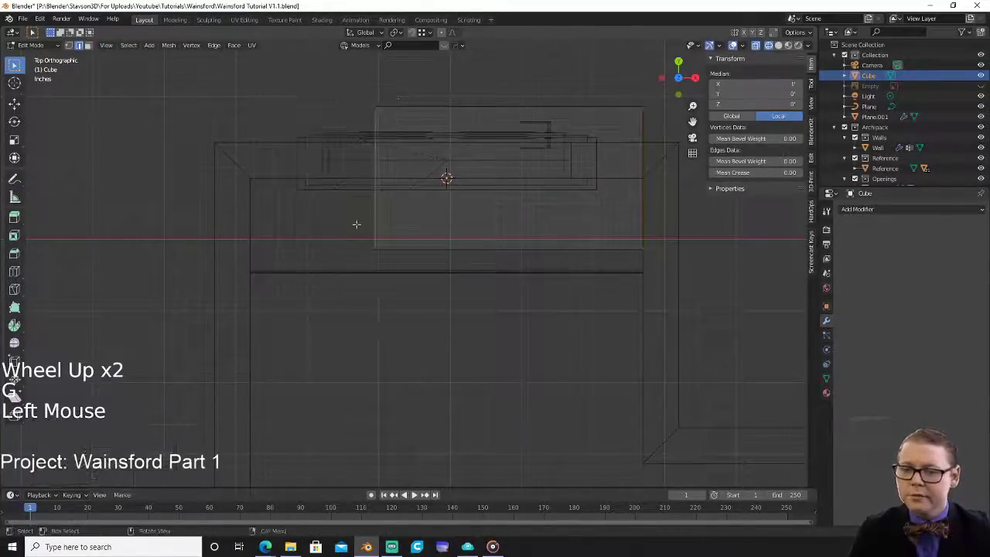
pyautogui.press('g')
pyautogui.press('x')
pyautogui.keyDown('ctrl'); pyautogui.click(263, 188); pyautogui.keyUp('ctrl')
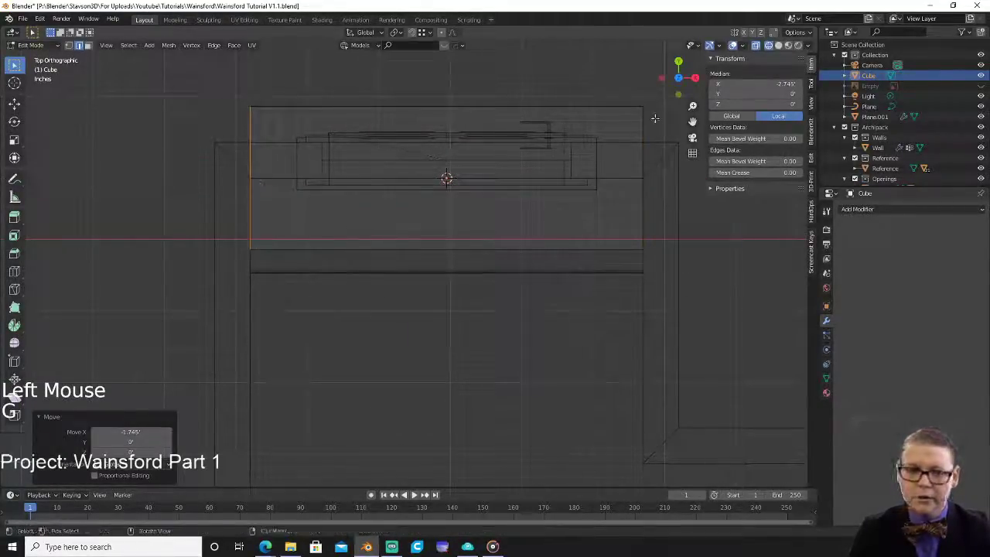
# Move the cube's back edges 1' forward along Y, snapping them to the wall line behind the step.
pyautogui.moveTo(659, 129); pyautogui.dragTo(271, 106)
pyautogui.press('g')
pyautogui.press('y')
pyautogui.keyDown('ctrl'); pyautogui.click(663, 234); pyautogui.keyUp('ctrl')
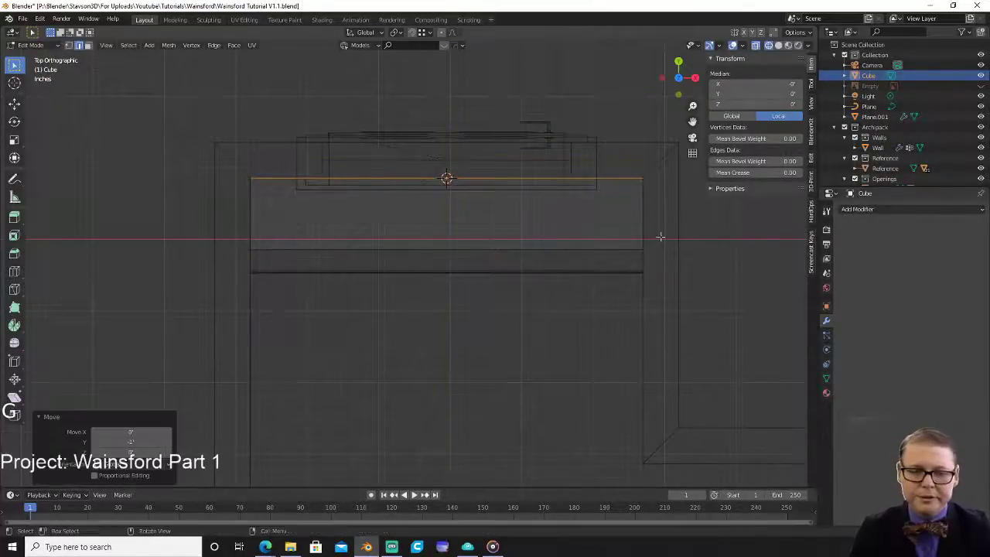
# Snap the cube's front edges to the front of the step, pull them back about 0.036' along Y, and finish editing the mesh.
pyautogui.moveTo(653, 235); pyautogui.dragTo(195, 254)
pyautogui.scroll(3, 685, 250)
pyautogui.keyDown('shift'); pyautogui.moveTo(685, 250); pyautogui.dragTo(424, 225, button='middle'); pyautogui.keyUp('shift')
pyautogui.scroll(3, 316, 240)
pyautogui.press('g')
pyautogui.keyDown('ctrl'); pyautogui.click(510, 225); pyautogui.keyUp('ctrl')
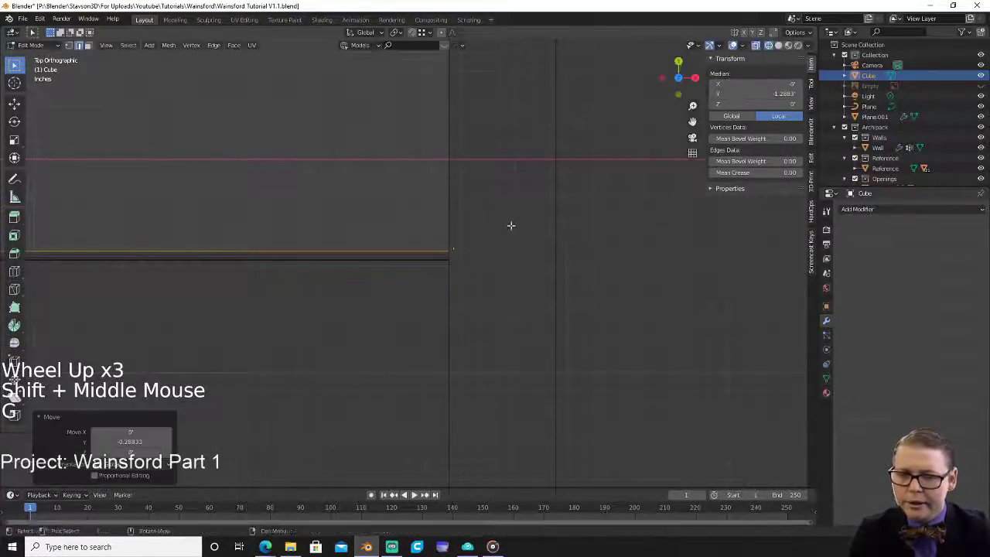
pyautogui.press('g')
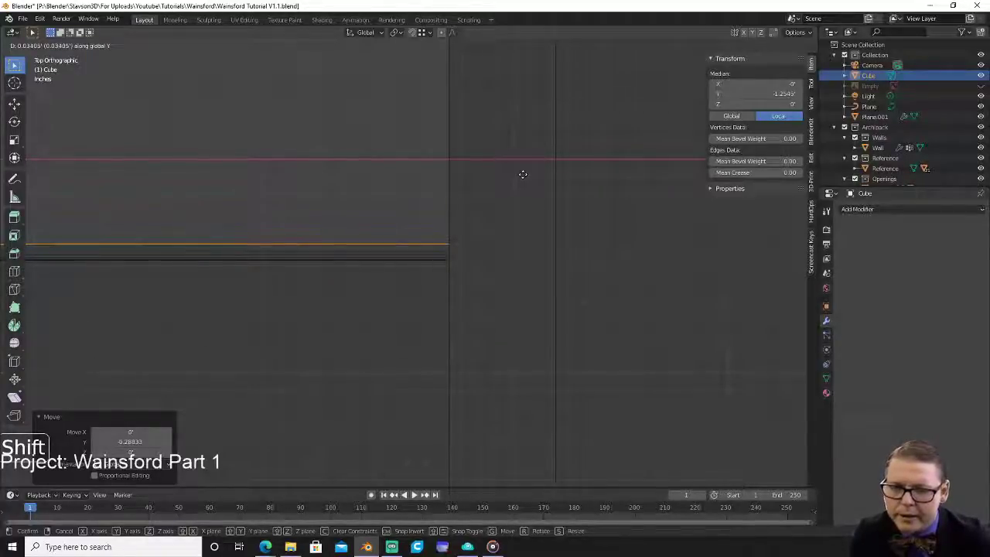
pyautogui.click(523, 173)
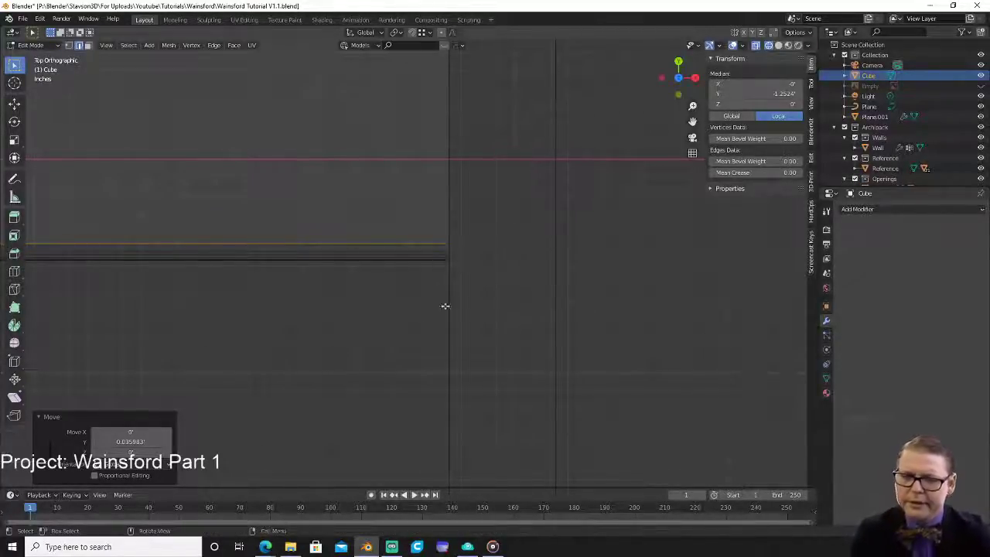
pyautogui.press('z')
pyautogui.click(435, 340)
pyautogui.moveTo(380, 354)
pyautogui.mouseDown(button='middle')
pyautogui.moveTo(411, 285)
pyautogui.moveTo(378, 256)
pyautogui.moveTo(523, 274)
pyautogui.moveTo(464, 287)
pyautogui.moveTo(459, 267)
pyautogui.moveTo(491, 237)
pyautogui.moveTo(468, 201)
pyautogui.mouseUp(button='middle')
pyautogui.scroll(-4, 532, 260)
pyautogui.press('Tab')
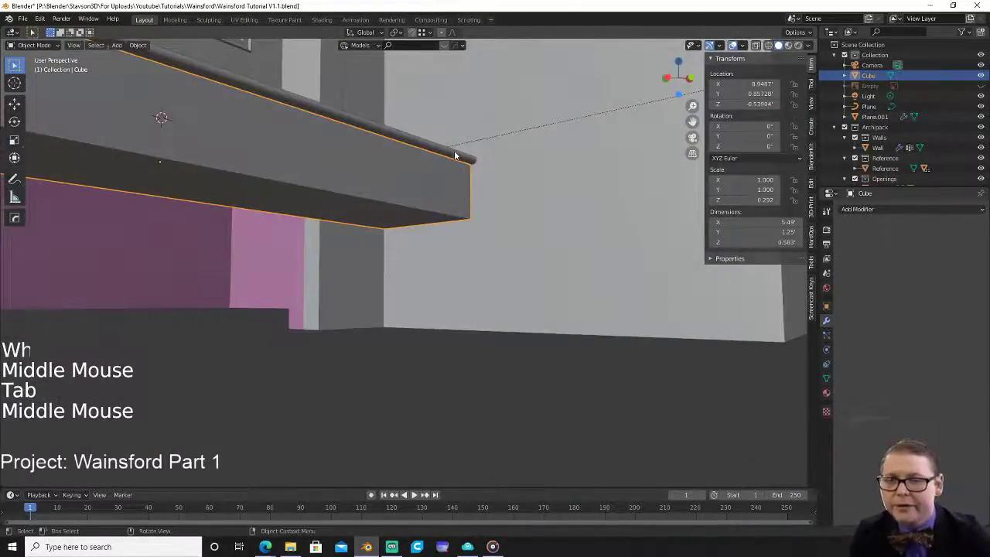
# Duplicate the entry step together with its base and lower the copy, snapping it to the bottom of the original base.
pyautogui.moveTo(398, 188); pyautogui.dragTo(362, 210, button='middle')
pyautogui.scroll(-3, 327, 196)
pyautogui.keyDown('shift'); pyautogui.click(337, 210); pyautogui.keyUp('shift')
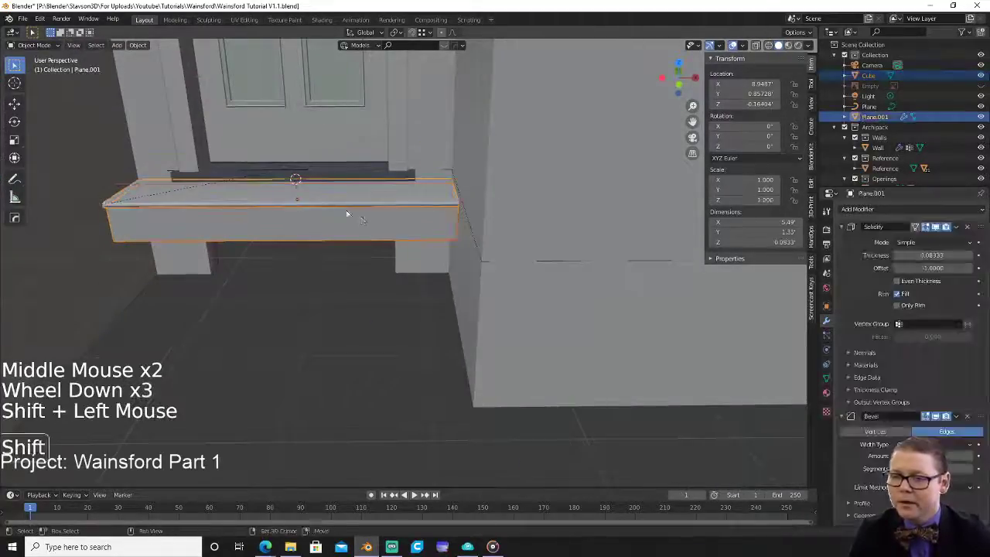
pyautogui.hotkey('shift', 'd')
pyautogui.rightClick(403, 256)
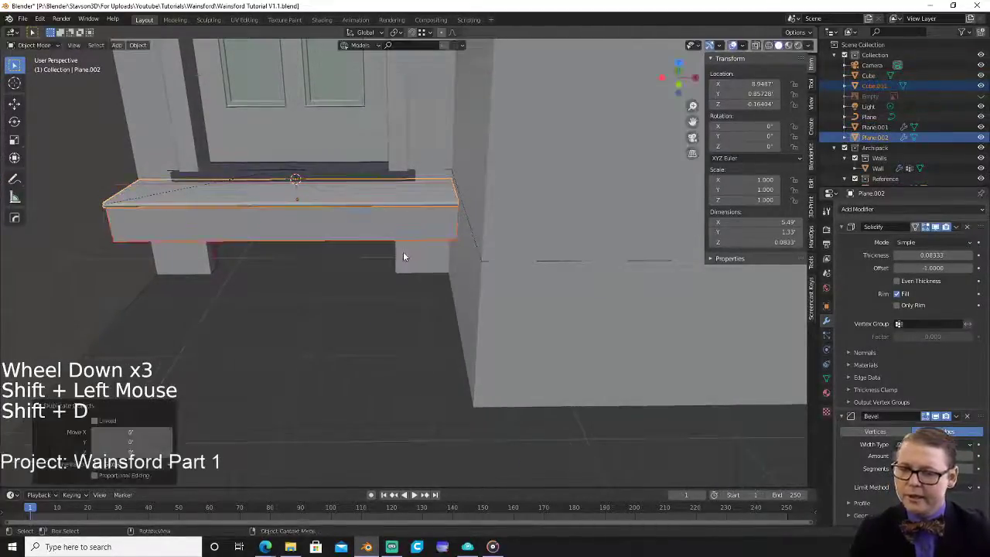
pyautogui.press('g')
pyautogui.click(406, 312)
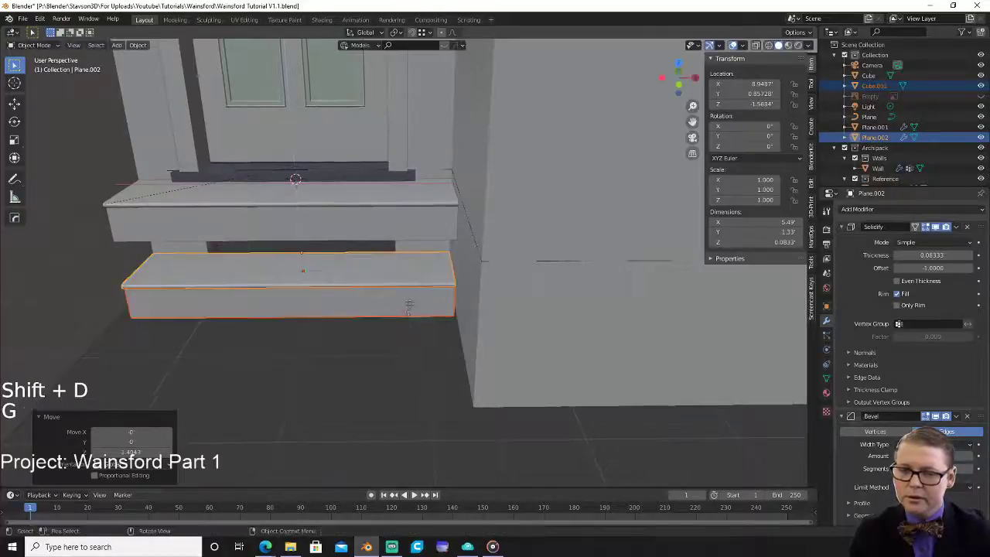
pyautogui.press('g')
pyautogui.keyDown('ctrl'); pyautogui.click(458, 243); pyautogui.keyUp('ctrl')
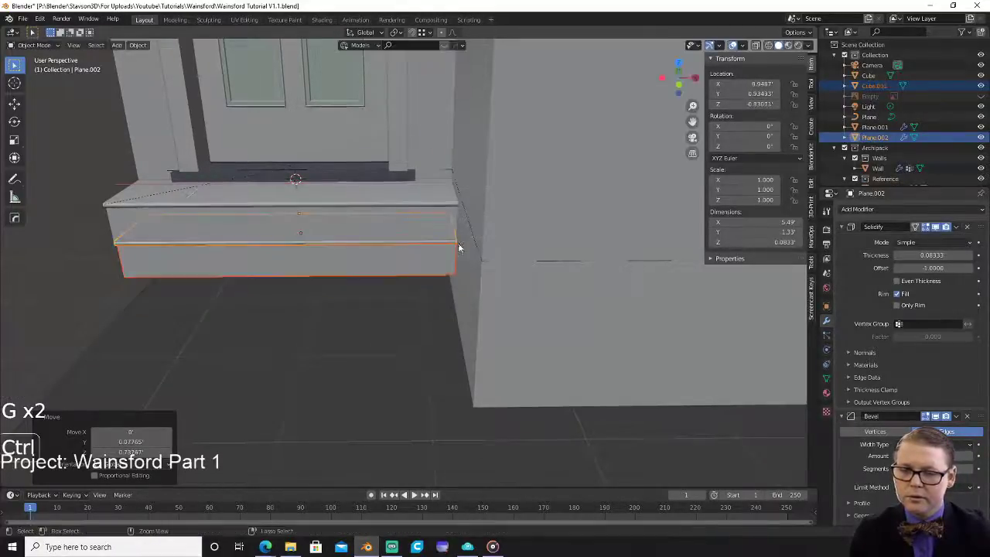
# In top view, move the second step forward along Y and snap its back edge to the front of the top step.
pyautogui.press('KP_7')
pyautogui.press('z')
pyautogui.scroll(-3, 243, 267)
pyautogui.keyDown('shift'); pyautogui.moveTo(243, 268); pyautogui.dragTo(281, 306, button='middle'); pyautogui.keyUp('shift')
pyautogui.press('g')
pyautogui.click(351, 325)
pyautogui.scroll(6, 455, 311)
pyautogui.keyDown('shift'); pyautogui.moveTo(455, 311); pyautogui.dragTo(395, 245, button='middle'); pyautogui.keyUp('shift')
pyautogui.press('g')
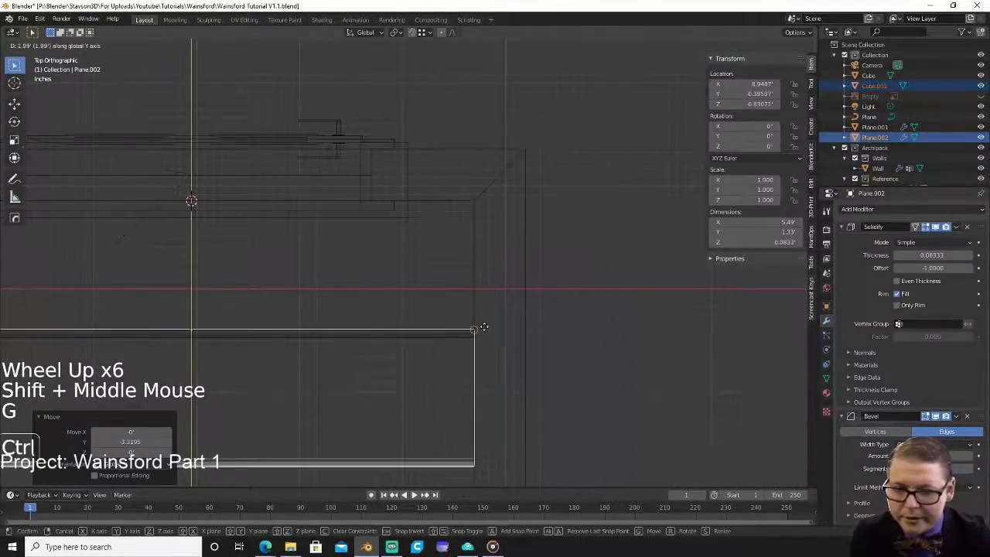
pyautogui.keyDown('ctrl'); pyautogui.click(483, 331); pyautogui.keyUp('ctrl')
# Duplicate the second step with its base and move the copy along Y, snapping it to the front of the second step.
pyautogui.scroll(-2, 391, 400)
pyautogui.keyDown('shift'); pyautogui.moveTo(391, 400); pyautogui.dragTo(464, 214, button='middle'); pyautogui.keyUp('shift')
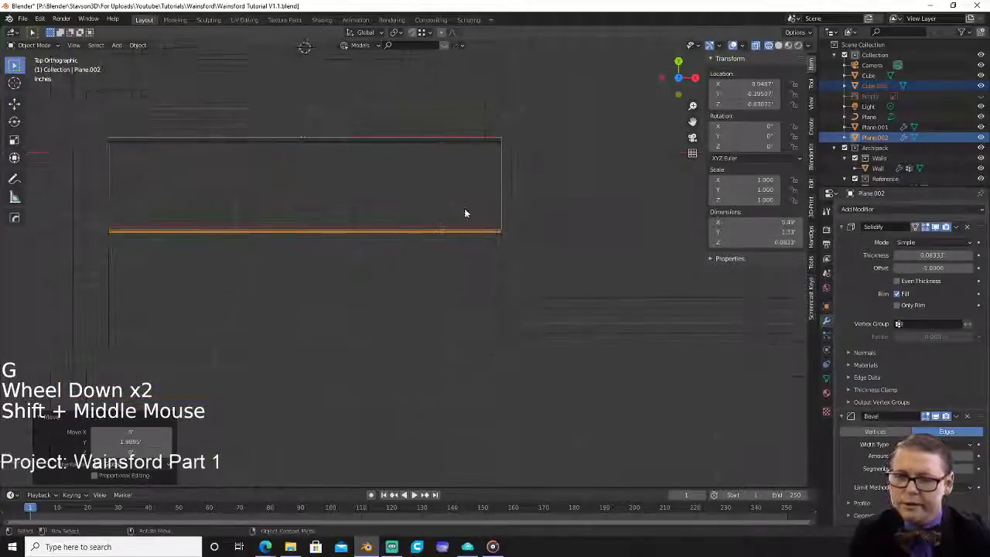
pyautogui.hotkey('shift', 'd')
pyautogui.click(486, 325)
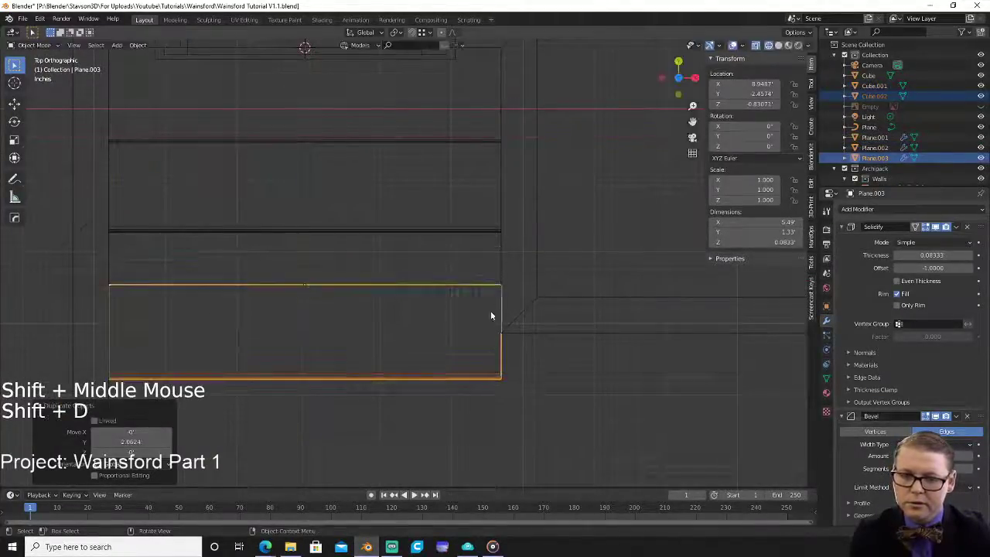
pyautogui.press('g')
pyautogui.keyDown('ctrl'); pyautogui.click(504, 222); pyautogui.keyUp('ctrl')
# Lower the third step along Z and snap its top to the bottom of the second step's base.
pyautogui.moveTo(504, 223)
pyautogui.mouseDown(button='middle')
pyautogui.moveTo(472, 266)
pyautogui.moveTo(492, 209)
pyautogui.mouseUp(button='middle')
pyautogui.scroll(4, 499, 206)
pyautogui.press('g')
pyautogui.click(520, 291)
pyautogui.press('g')
pyautogui.keyDown('ctrl'); pyautogui.click(572, 267); pyautogui.keyUp('ctrl')
pyautogui.press('z')
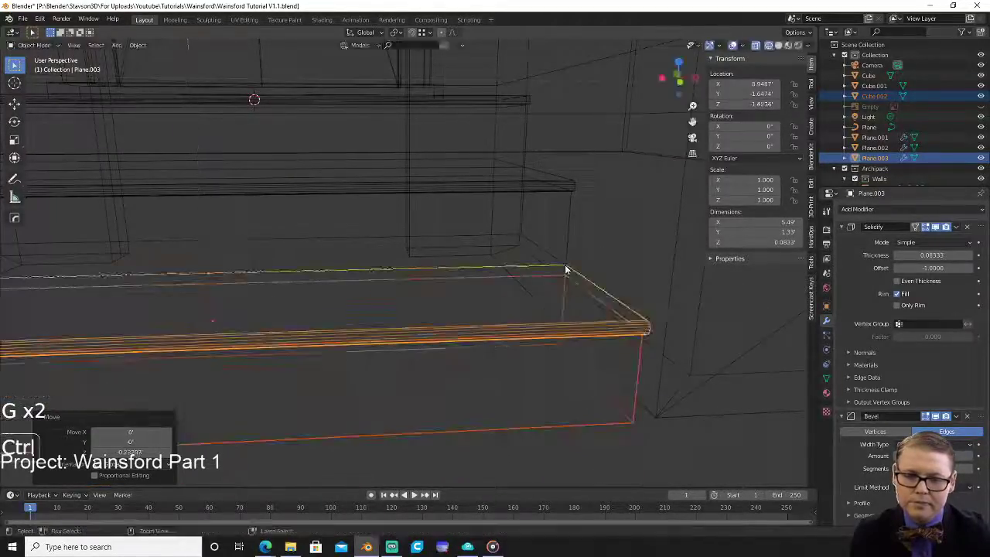
pyautogui.scroll(-5, 641, 266)
pyautogui.moveTo(581, 287)
pyautogui.mouseDown(button='middle')
pyautogui.moveTo(552, 261)
pyautogui.moveTo(592, 274)
pyautogui.moveTo(548, 287)
pyautogui.mouseUp(button='middle')
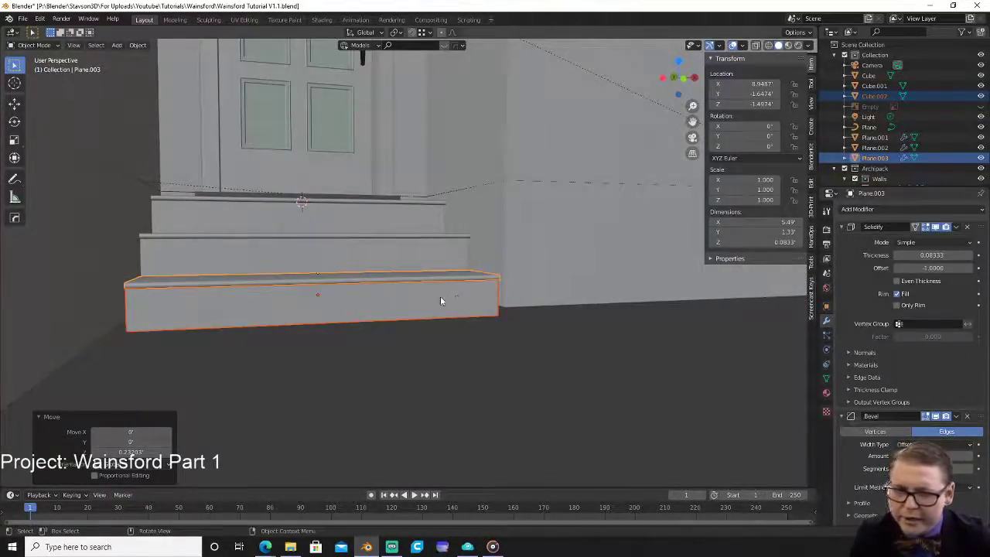
# Set the Archipack wall's floor thickness to 2.175' so that its lower edge lines up with the bottom of the stairs.
pyautogui.moveTo(501, 301); pyautogui.dragTo(469, 316, button='middle')
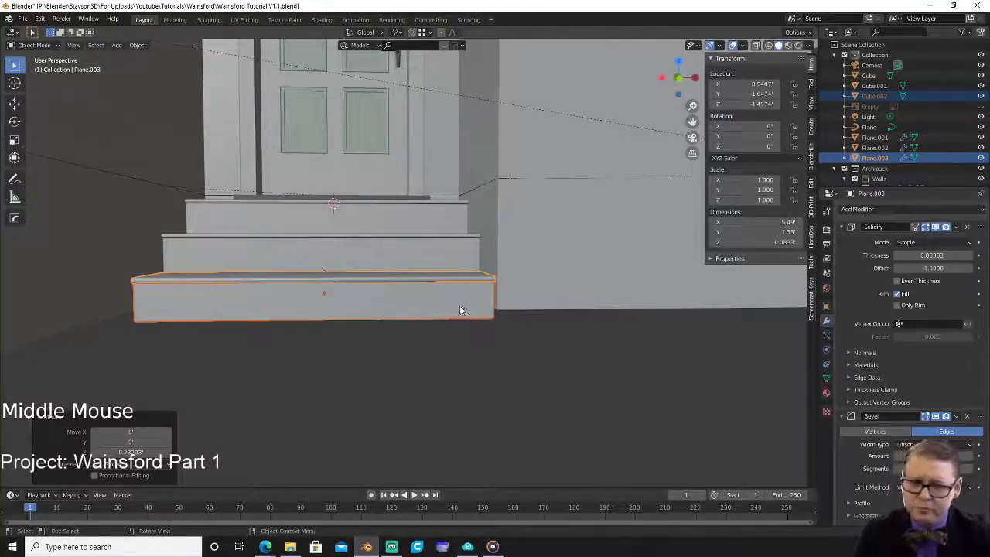
pyautogui.moveTo(408, 290); pyautogui.dragTo(348, 261, button='middle')
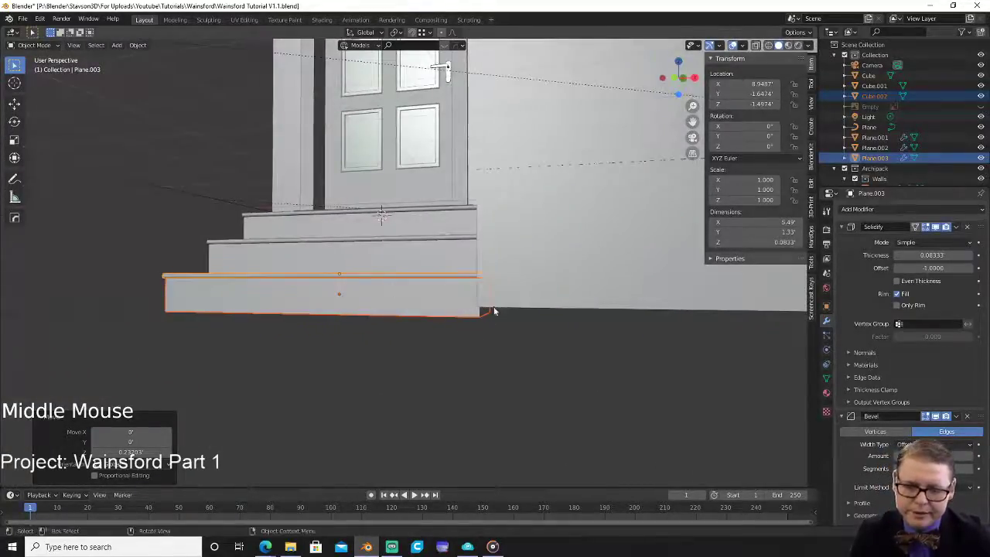
pyautogui.click(535, 294)
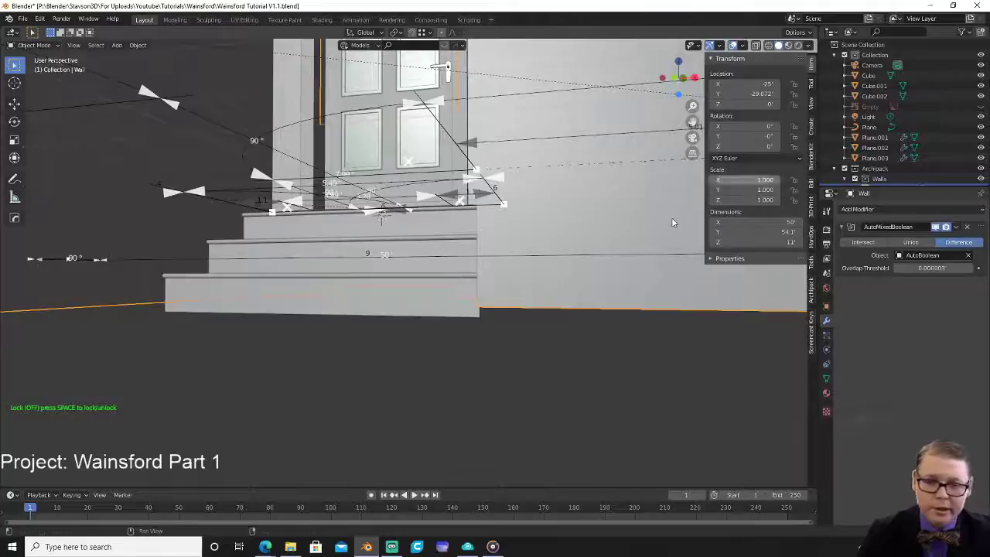
pyautogui.click(811, 291)
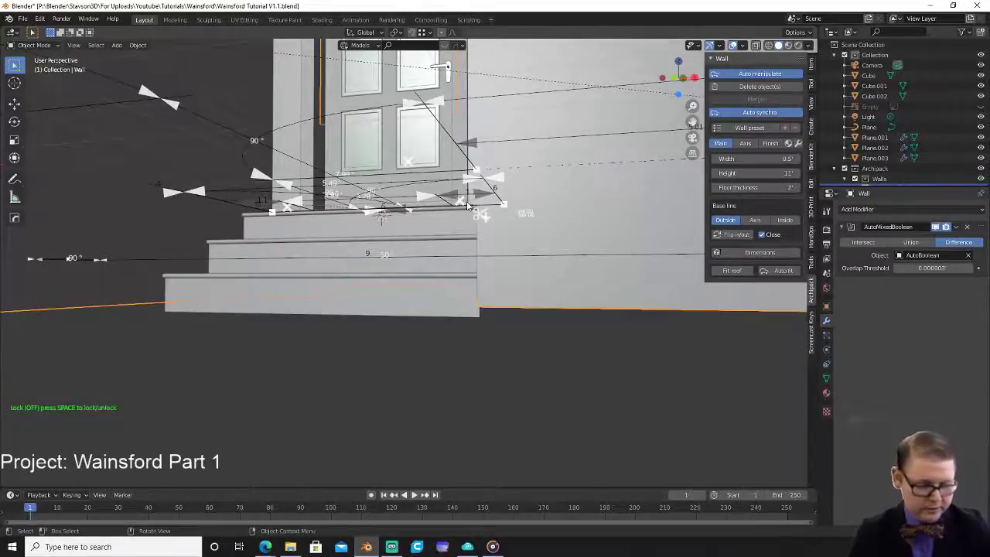
pyautogui.press('KP_1')
pyautogui.scroll(5, 480, 240)
pyautogui.keyDown('shift'); pyautogui.moveTo(533, 254); pyautogui.dragTo(407, 168, button='middle'); pyautogui.keyUp('shift')
pyautogui.keyDown('shift'); pyautogui.moveTo(744, 188); pyautogui.dragTo(762, 188); pyautogui.keyUp('shift')
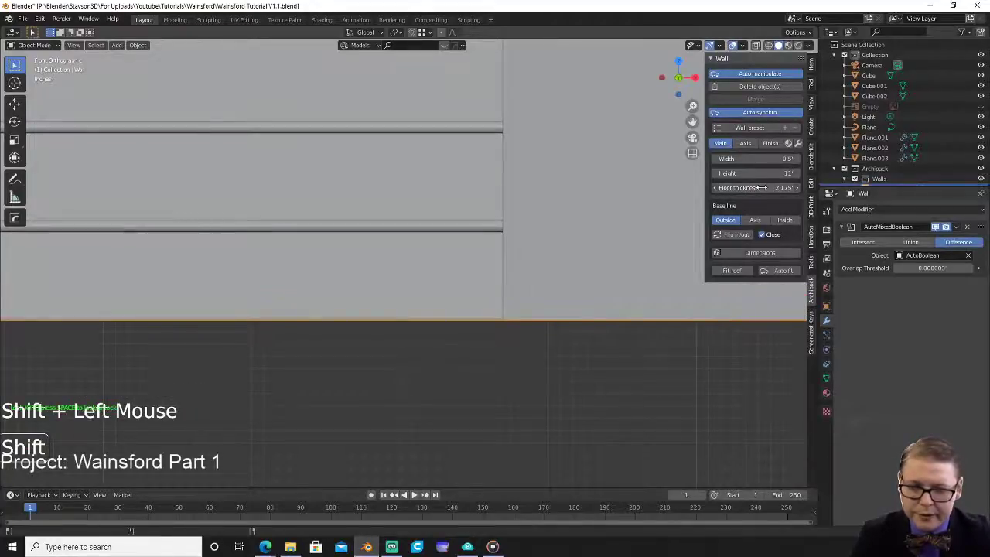
# Set the Archipack wall's height to 11.175' and deselect the wall.
pyautogui.scroll(-2, 592, 234)
pyautogui.moveTo(592, 235); pyautogui.dragTo(496, 254, button='middle')
pyautogui.scroll(-12, 495, 256)
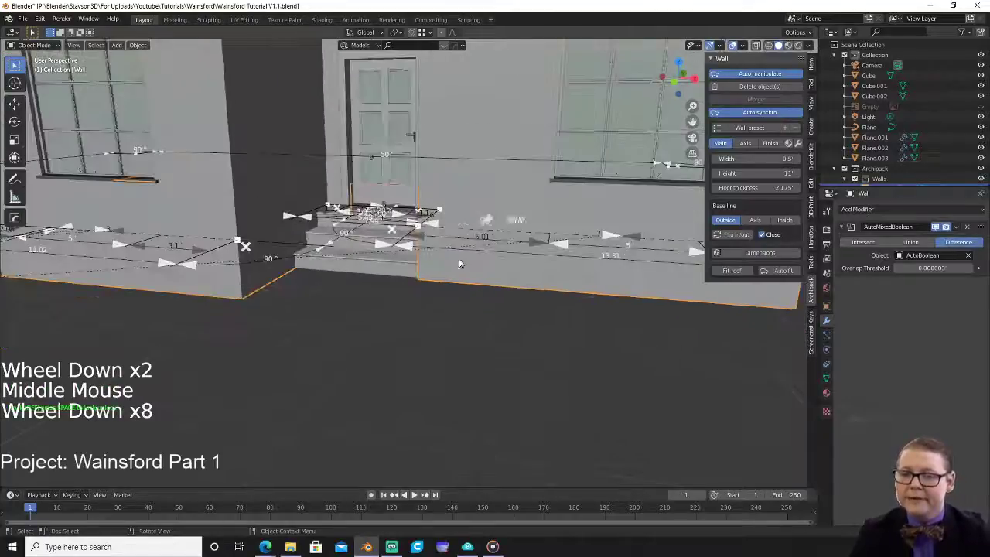
pyautogui.keyDown('shift'); pyautogui.moveTo(458, 167); pyautogui.dragTo(474, 209, button='middle'); pyautogui.keyUp('shift')
pyautogui.scroll(3, 476, 209)
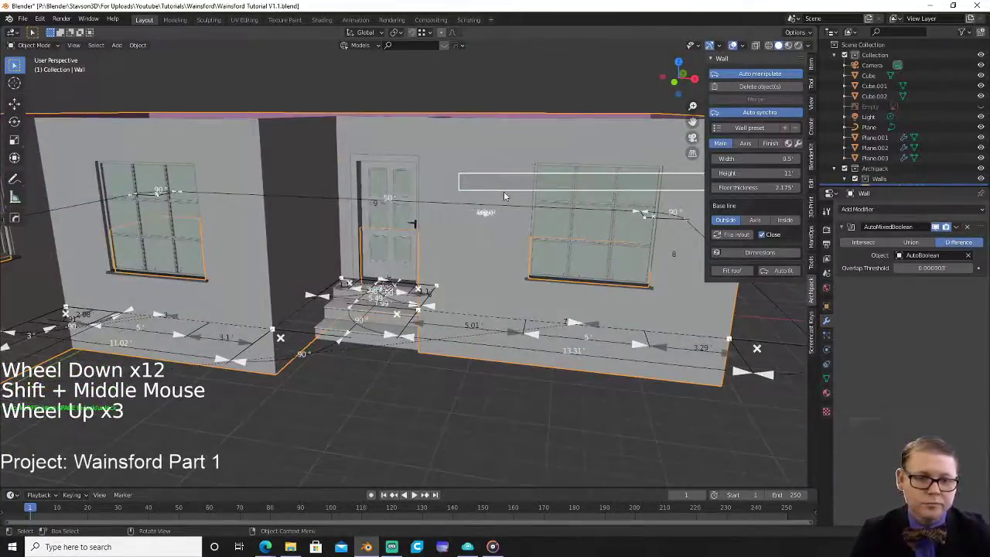
pyautogui.click(769, 173)
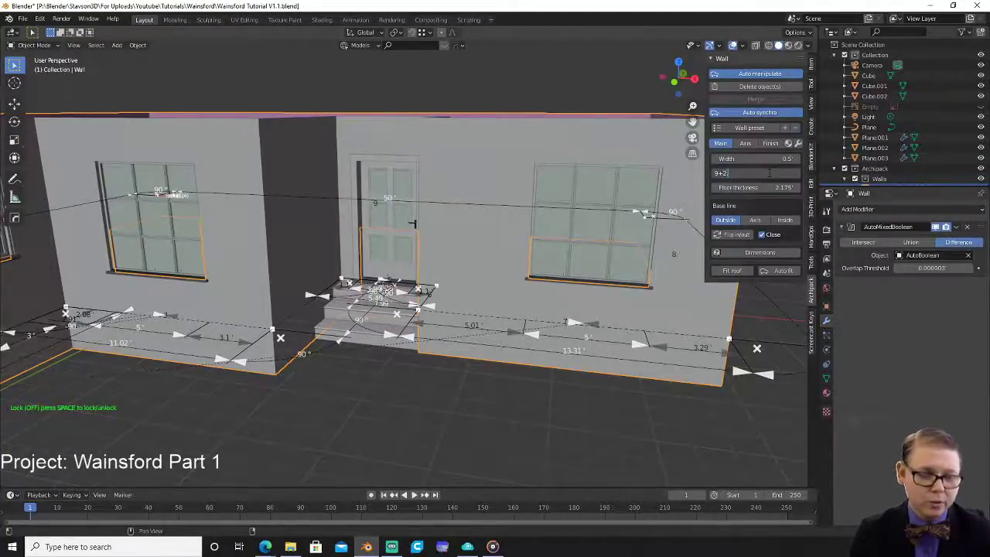
pyautogui.press('Return')
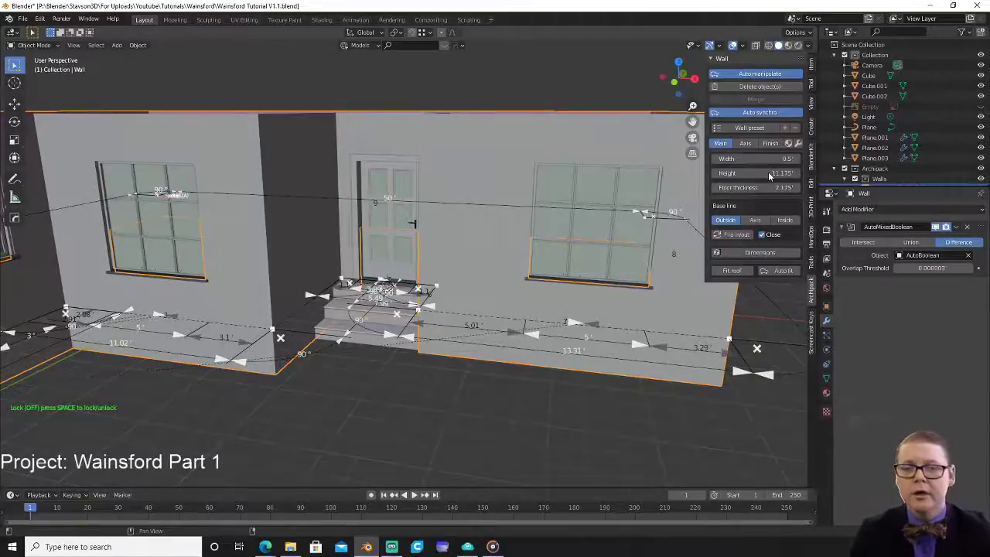
pyautogui.click(579, 92)
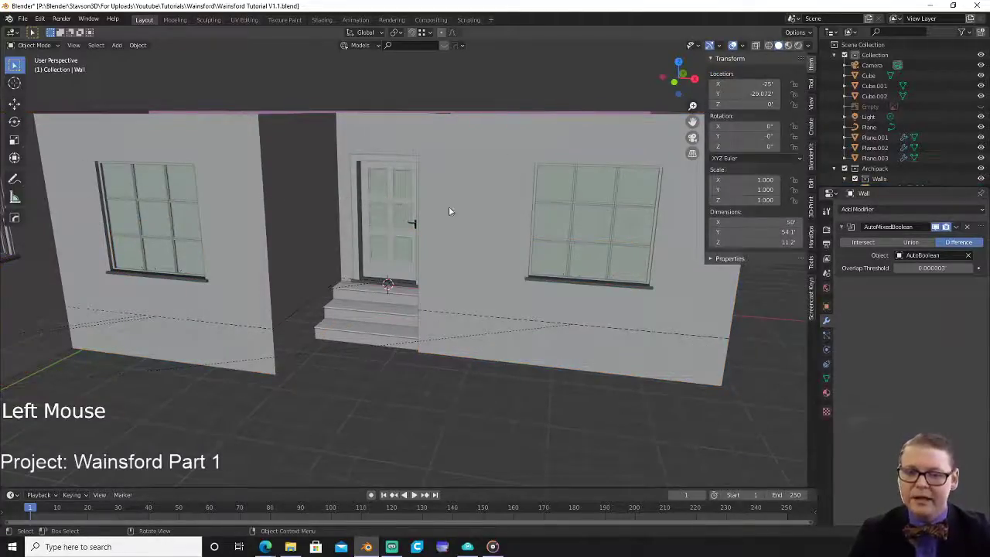
# Examine the house exterior from several angles, including the front stairs and the gap beneath the garage door, with the garage door selected.
pyautogui.keyDown('shift'); pyautogui.moveTo(414, 221); pyautogui.dragTo(448, 177, button='middle'); pyautogui.keyUp('shift')
pyautogui.scroll(-3, 537, 201)
pyautogui.moveTo(537, 201)
pyautogui.mouseDown(button='middle')
pyautogui.moveTo(529, 222)
pyautogui.moveTo(480, 231)
pyautogui.moveTo(532, 170)
pyautogui.moveTo(532, 203)
pyautogui.mouseUp(button='middle')
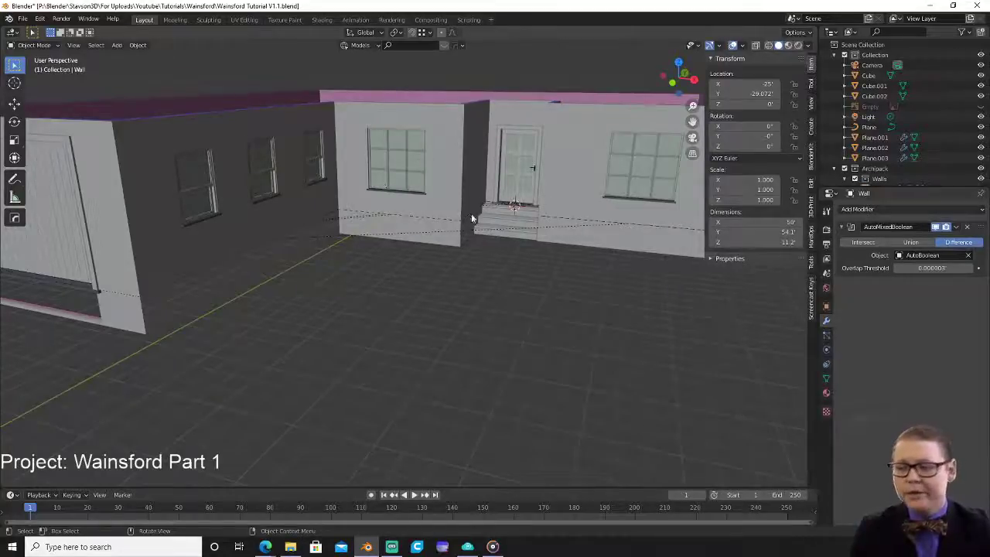
pyautogui.scroll(-2, 342, 265)
pyautogui.keyDown('shift'); pyautogui.moveTo(343, 265); pyautogui.dragTo(473, 266, button='middle'); pyautogui.keyUp('shift')
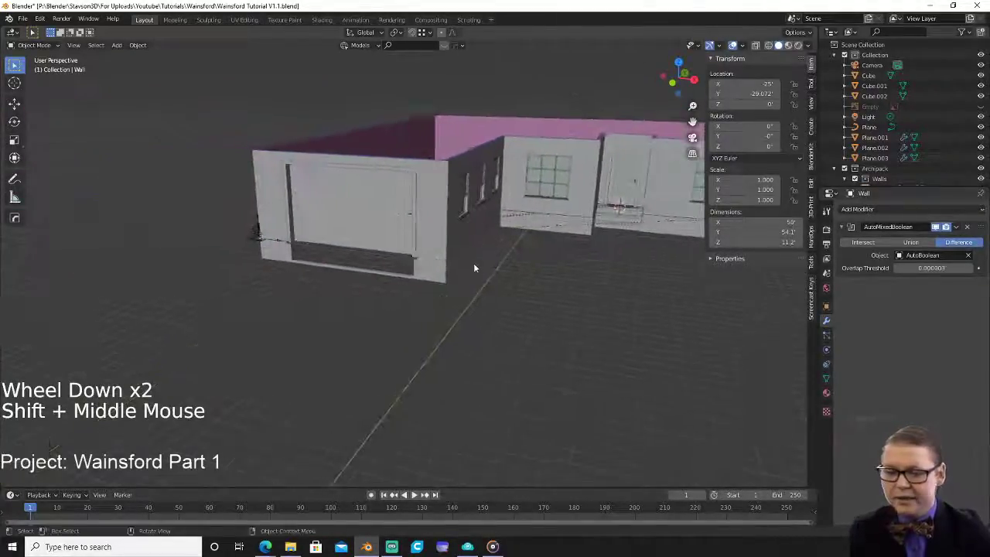
pyautogui.scroll(2, 489, 268)
pyautogui.scroll(1, 489, 268)
pyautogui.keyDown('shift'); pyautogui.moveTo(595, 198); pyautogui.dragTo(527, 228, button='middle'); pyautogui.keyUp('shift')
pyautogui.keyDown('shift'); pyautogui.moveTo(394, 238); pyautogui.dragTo(283, 254, button='middle'); pyautogui.keyUp('shift')
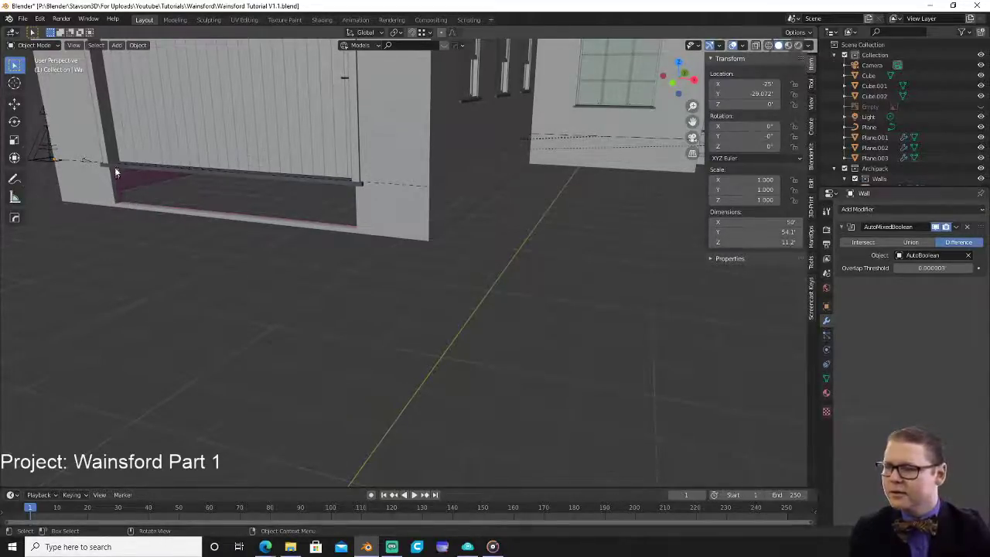
pyautogui.click(109, 138)
pyautogui.scroll(-4, 431, 207)
pyautogui.keyDown('shift'); pyautogui.moveTo(531, 179); pyautogui.dragTo(486, 205, button='middle'); pyautogui.keyUp('shift')
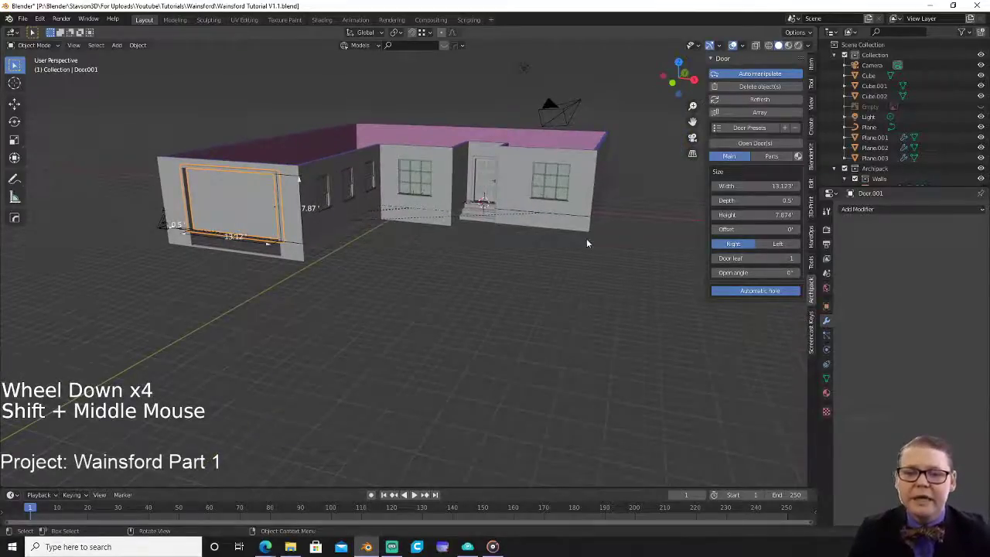
pyautogui.moveTo(582, 245); pyautogui.dragTo(547, 252, button='middle')
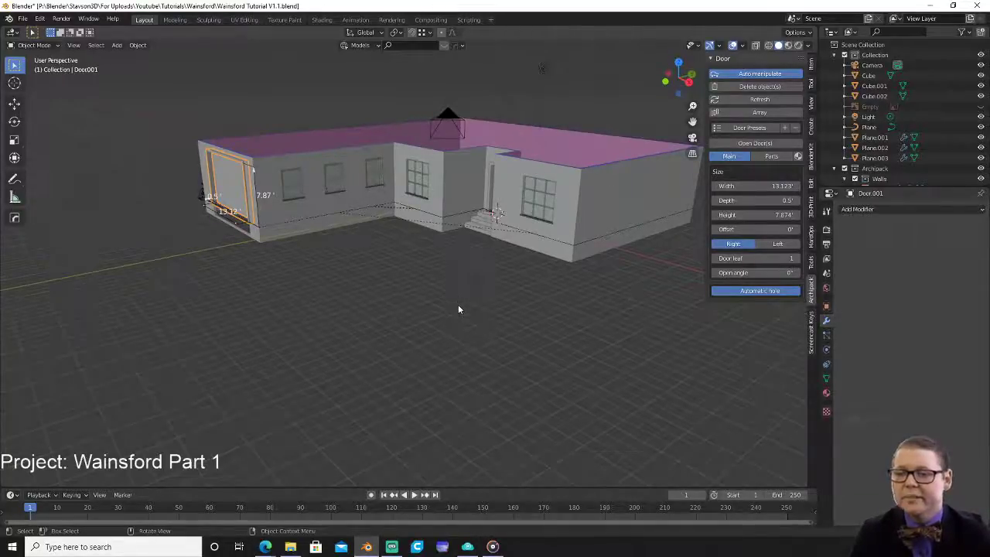
pyautogui.moveTo(422, 284); pyautogui.dragTo(463, 288, button='middle')
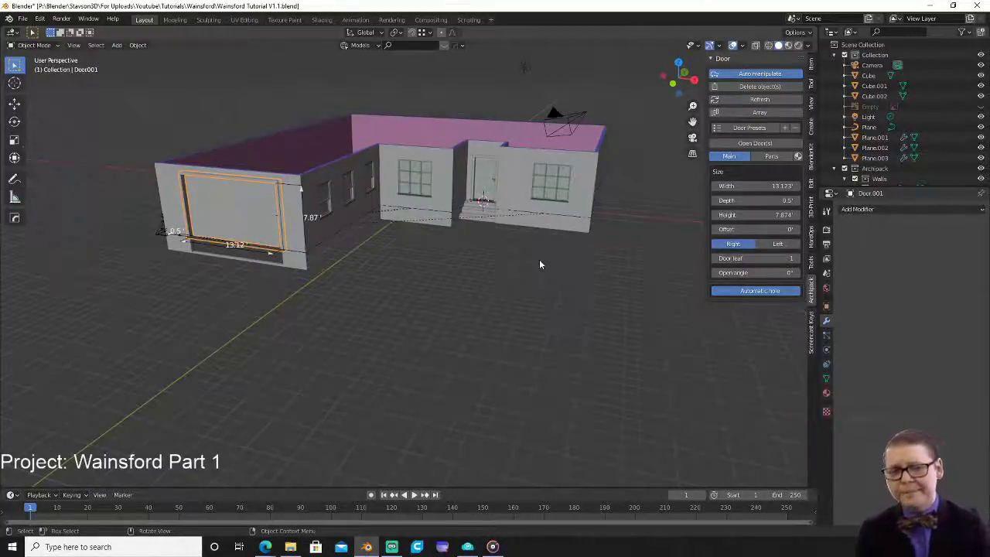
pyautogui.moveTo(539, 263); pyautogui.dragTo(449, 240, button='middle')
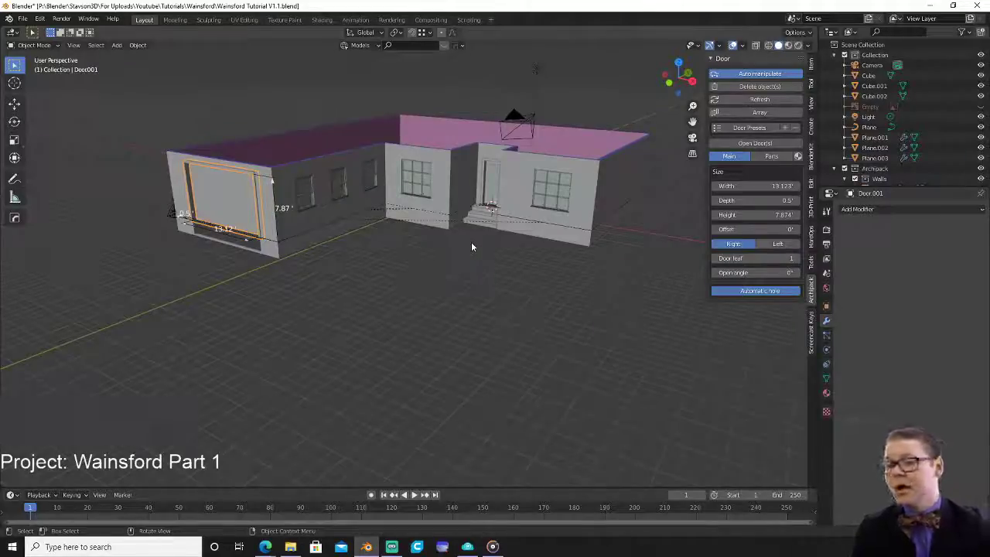